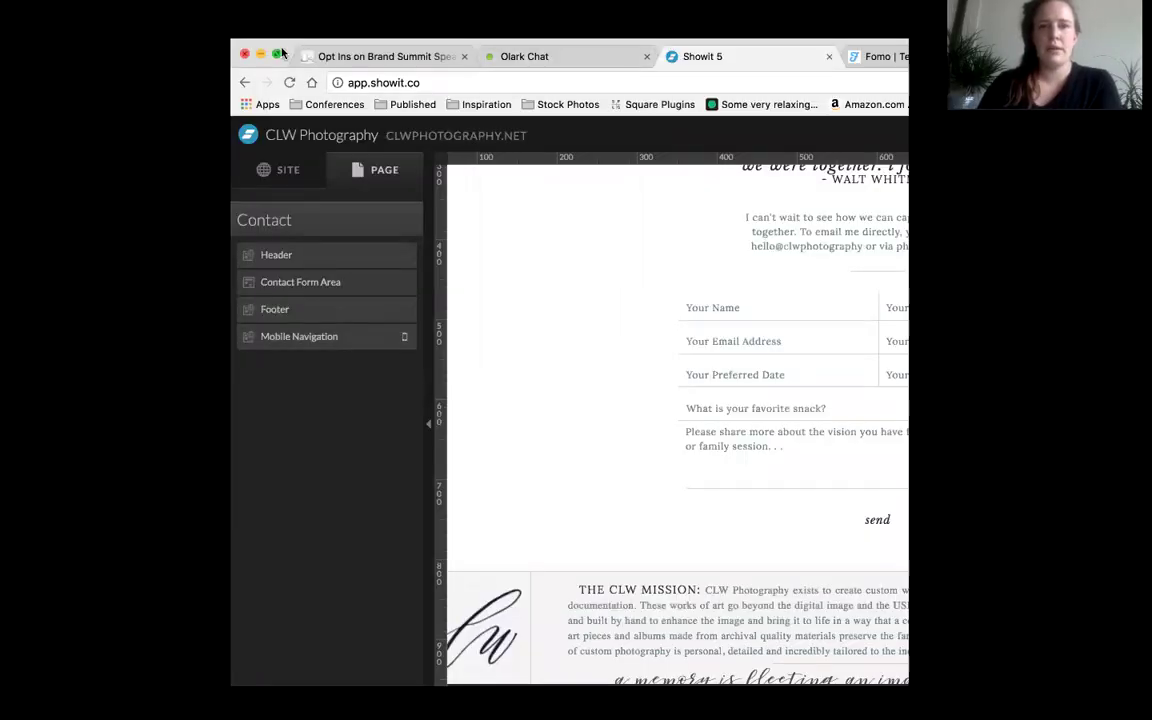
# Step: Enlarge the browser window and open the Blog template from the site's blog templates
pyautogui.click(277, 57)
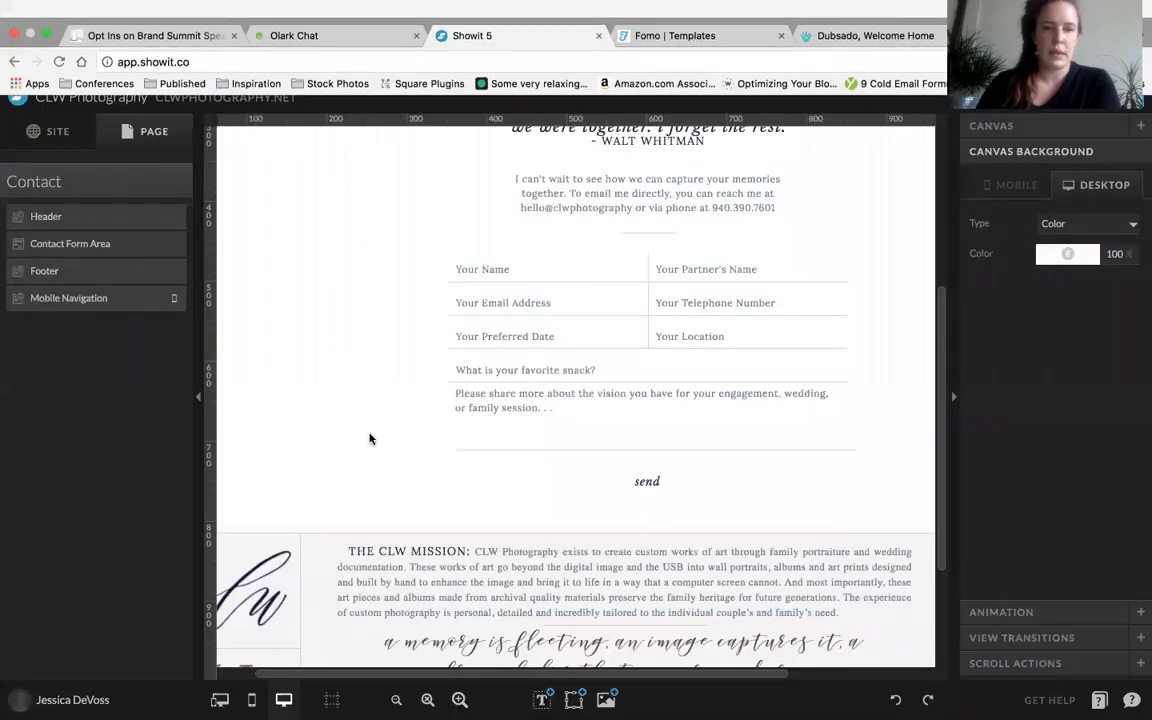
pyautogui.click(44, 142)
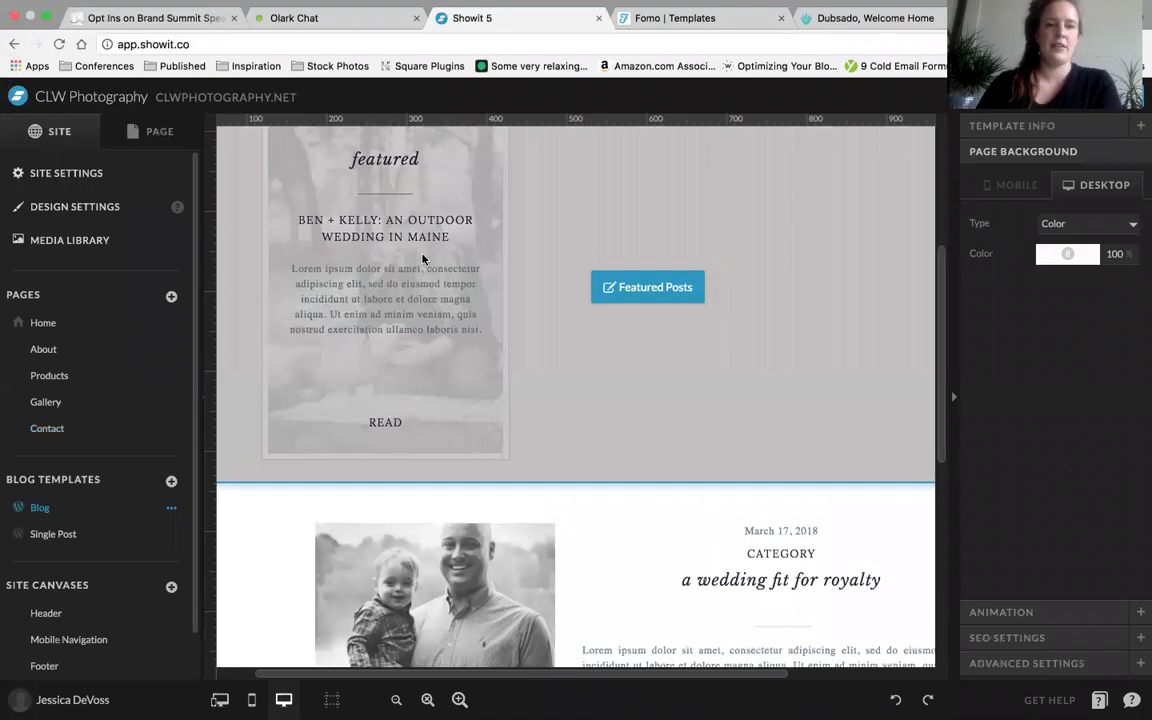
# Step: Examine the Blog template's featured posts, Post Layout 1, pagination and footer canvases
pyautogui.scroll(-6, 268, 510)
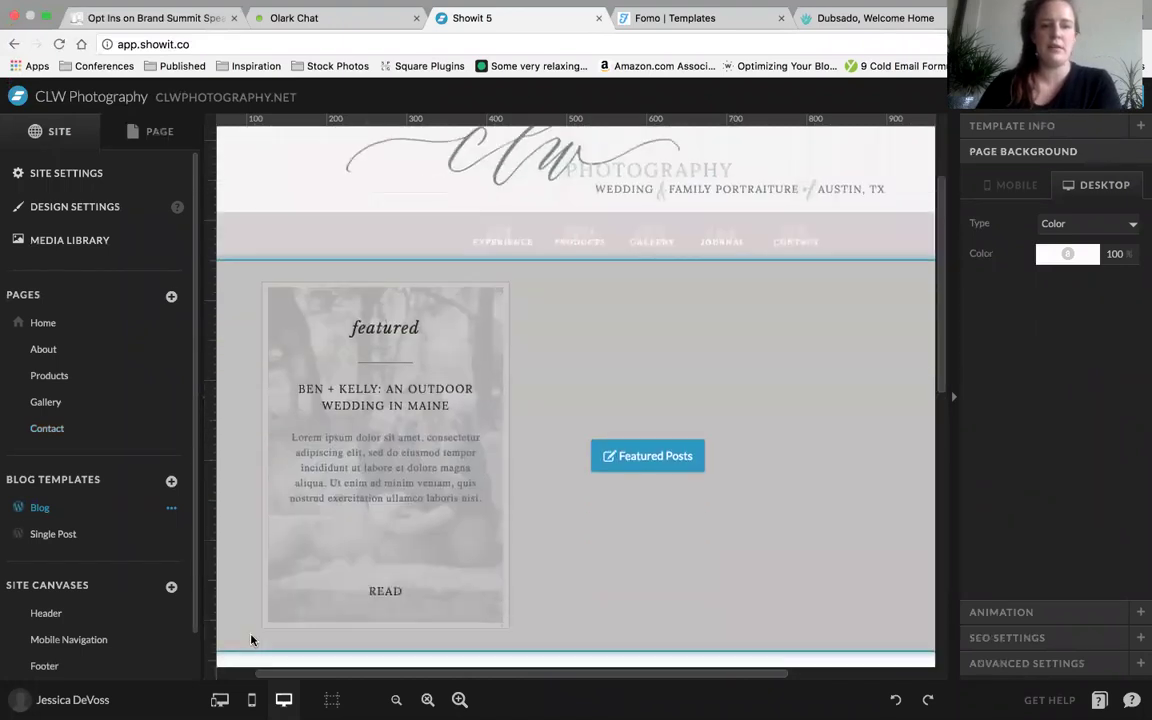
pyautogui.scroll(-6, 272, 518)
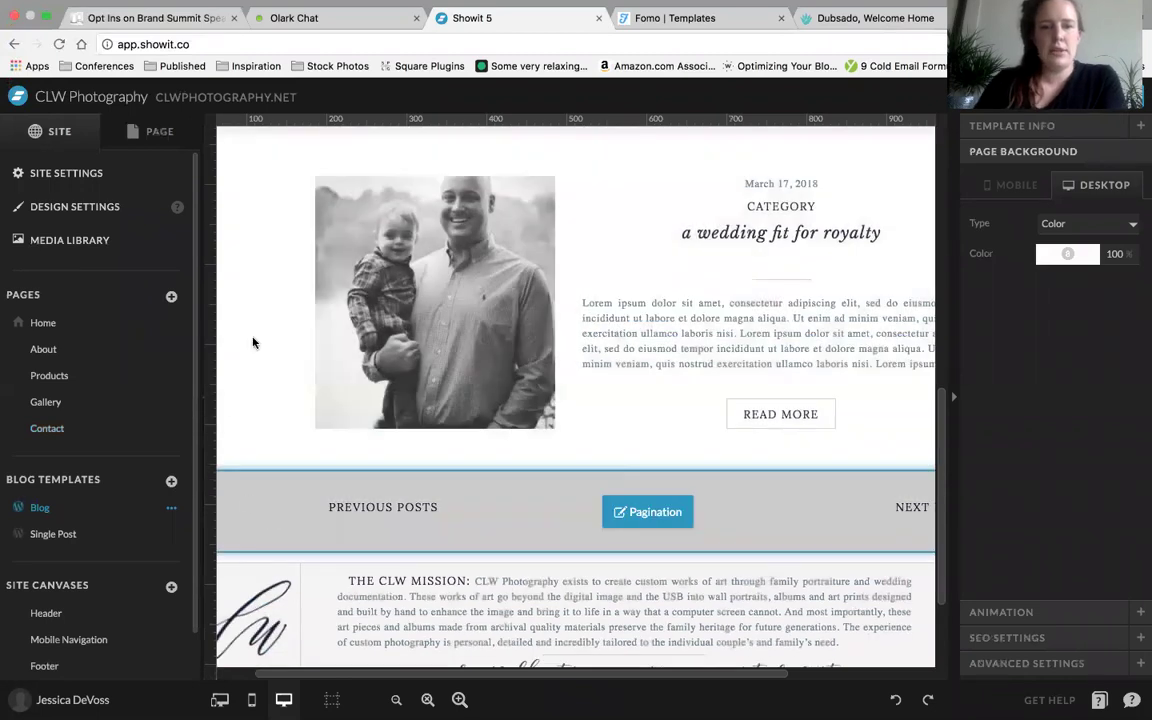
pyautogui.hscroll(4, 728, 424)
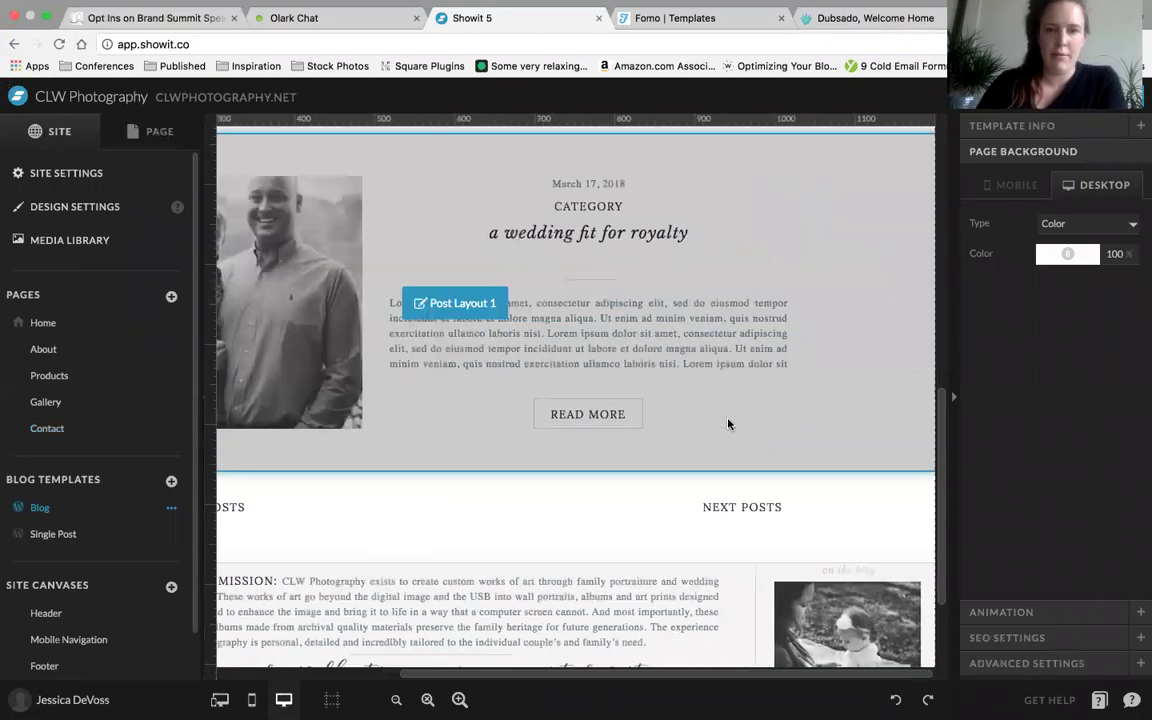
pyautogui.click(832, 444)
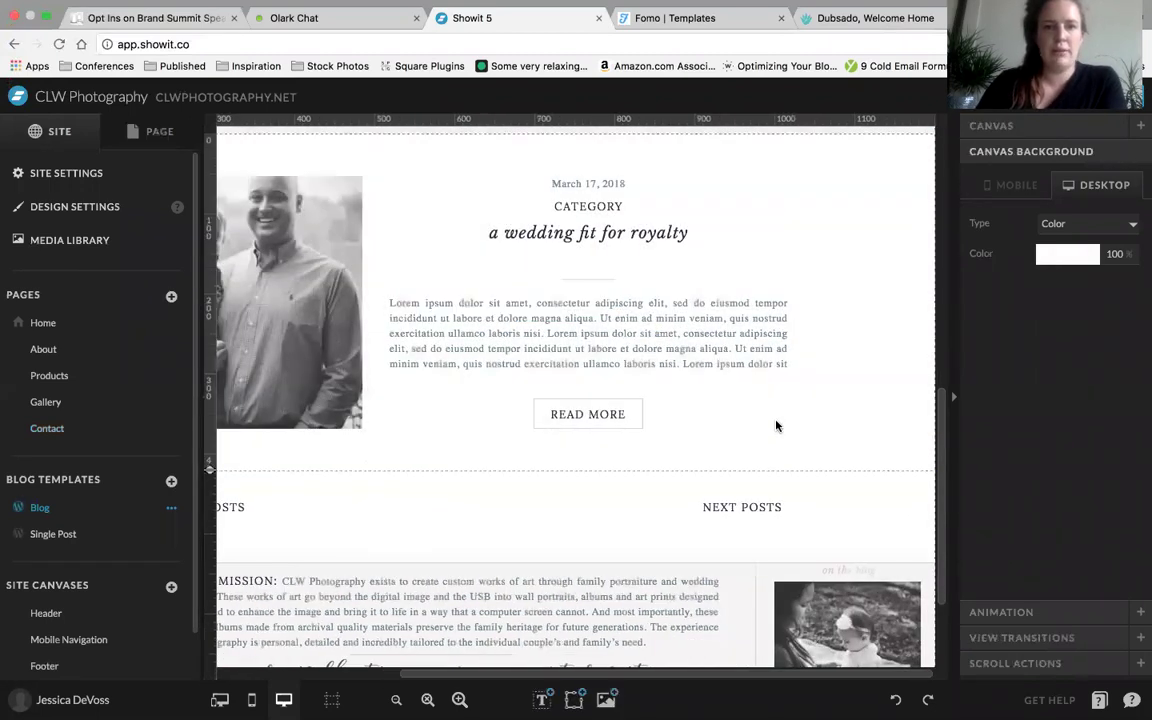
pyautogui.hscroll(-5, 774, 424)
pyautogui.scroll(10, 776, 425)
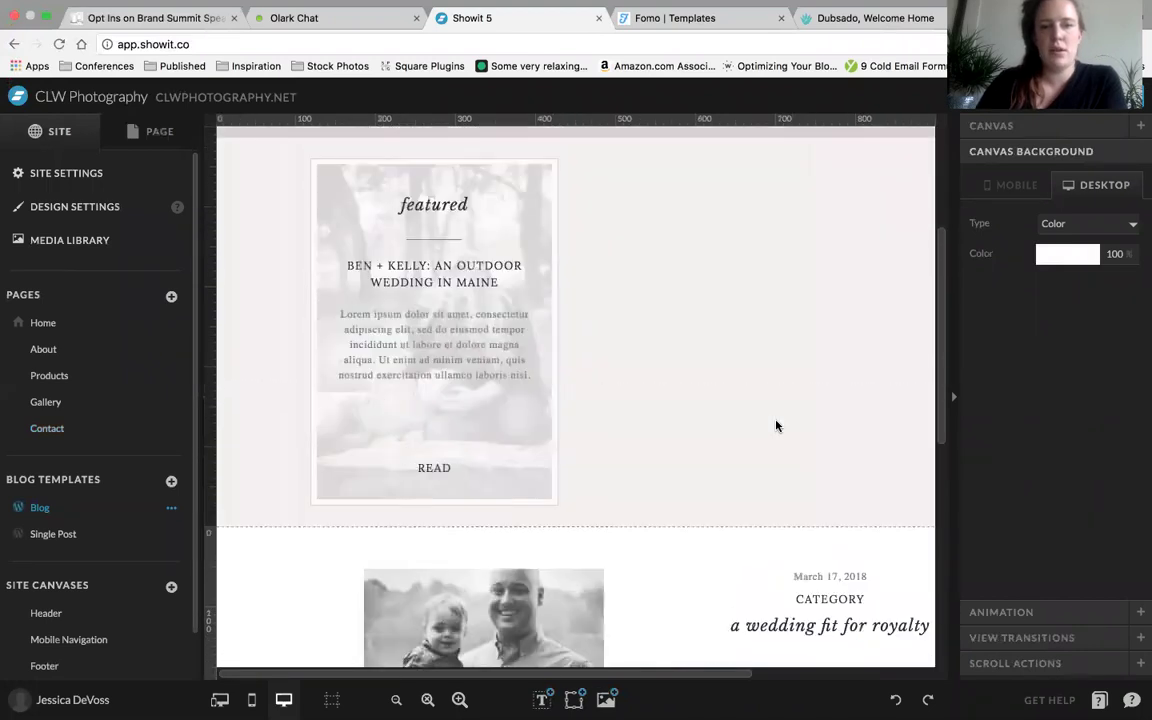
pyautogui.scroll(-7, 776, 426)
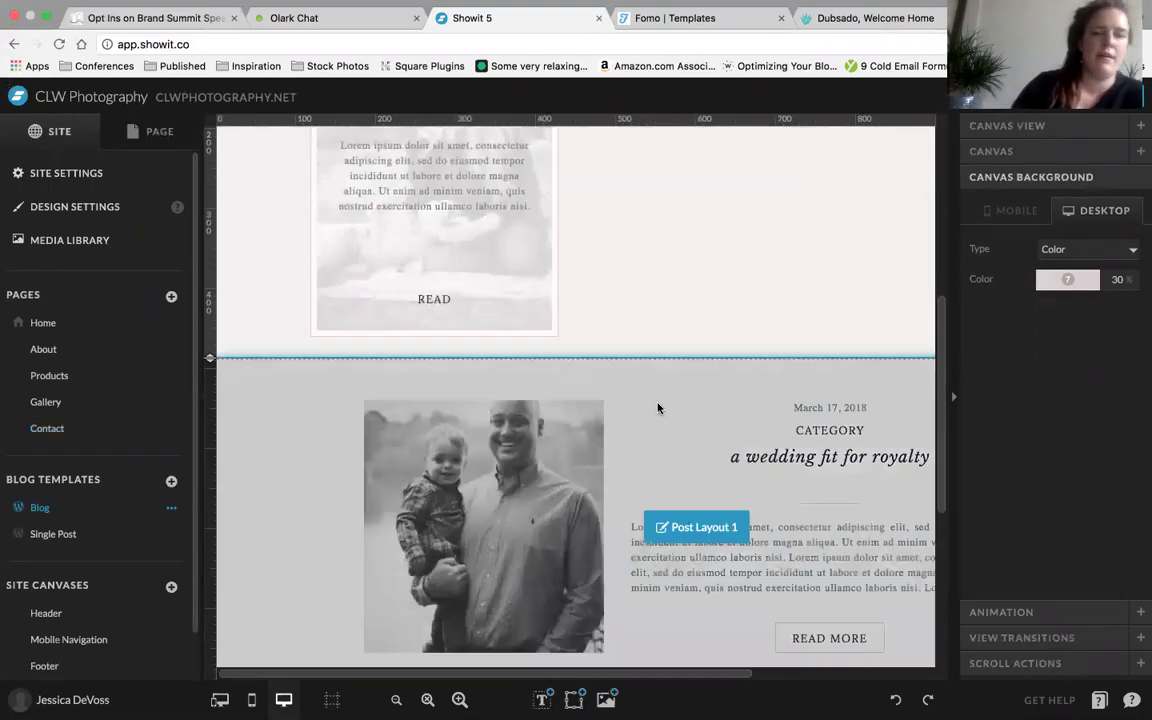
pyautogui.click(658, 407)
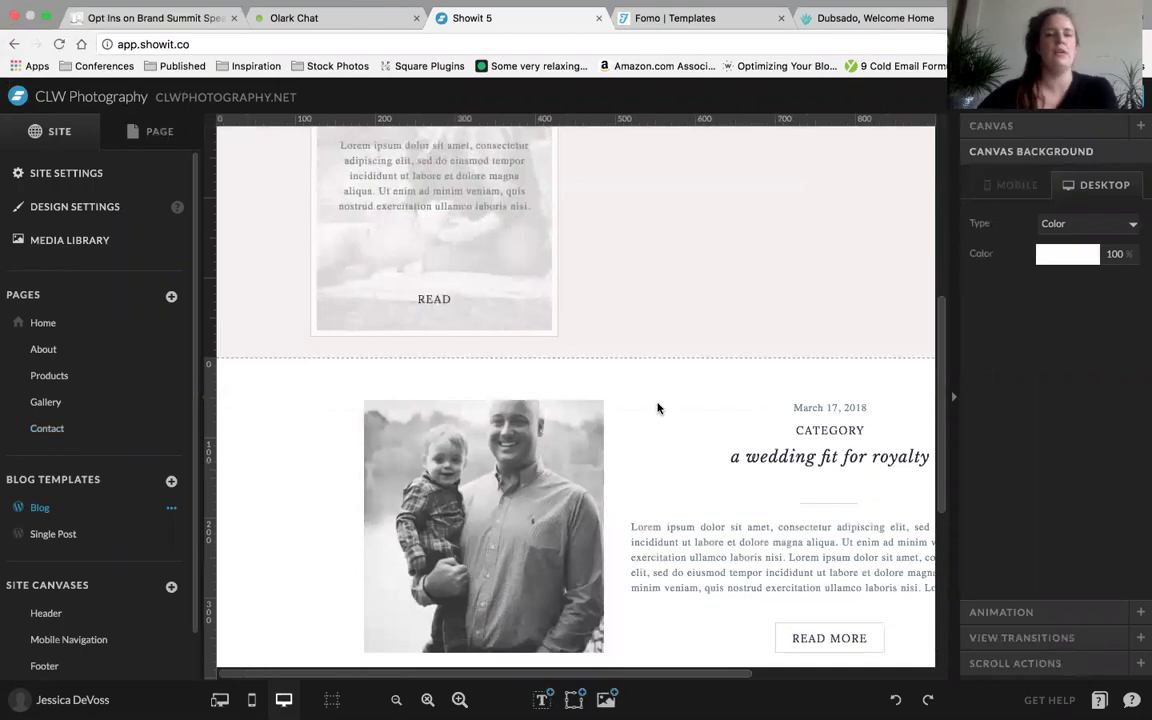
pyautogui.scroll(-3, 658, 407)
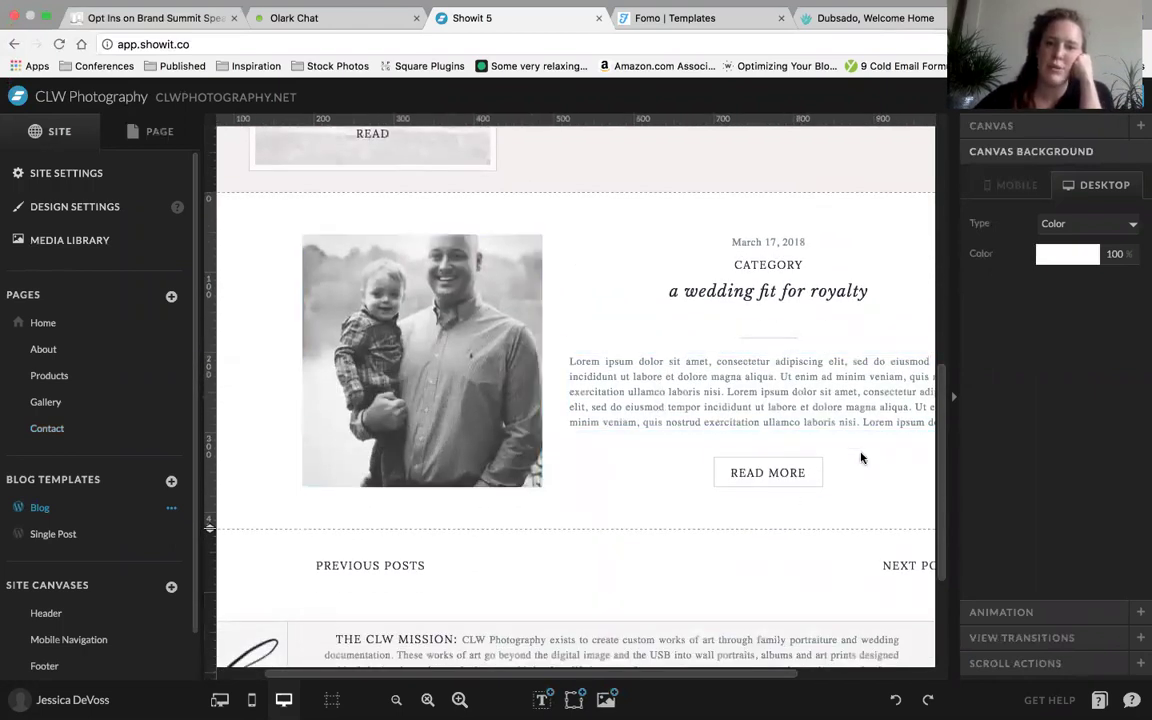
pyautogui.hscroll(2, 310, 292)
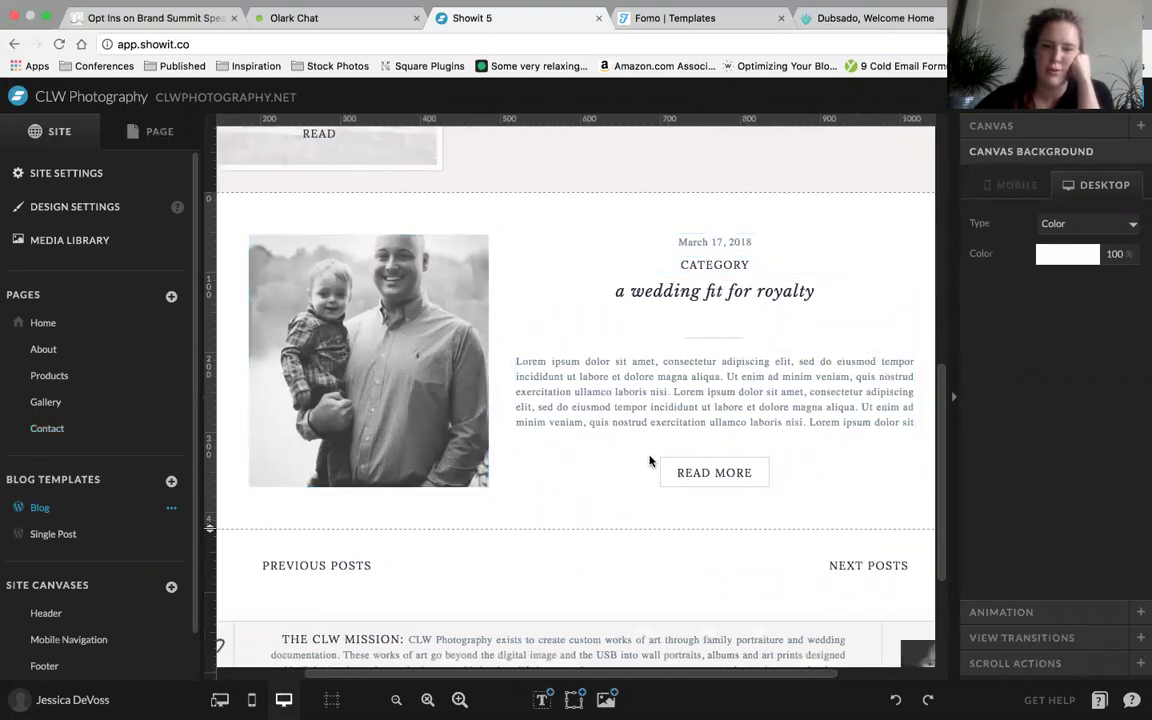
pyautogui.moveTo(326, 551)
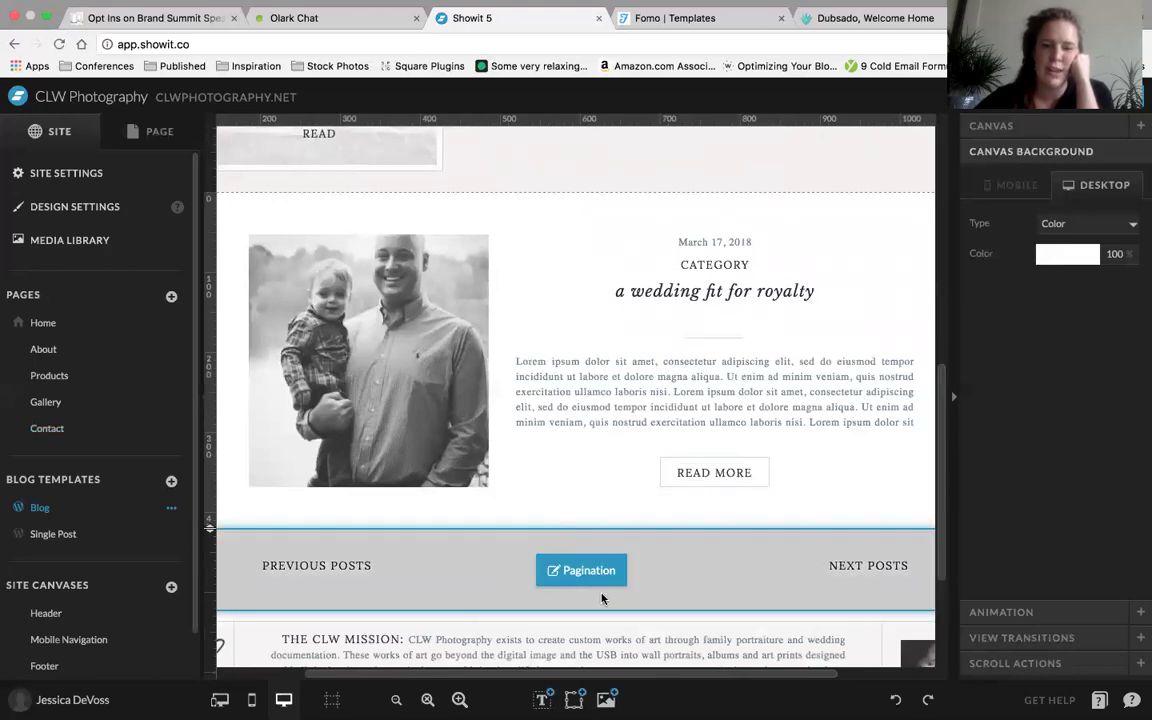
pyautogui.scroll(-3, 602, 598)
pyautogui.scroll(15, 602, 598)
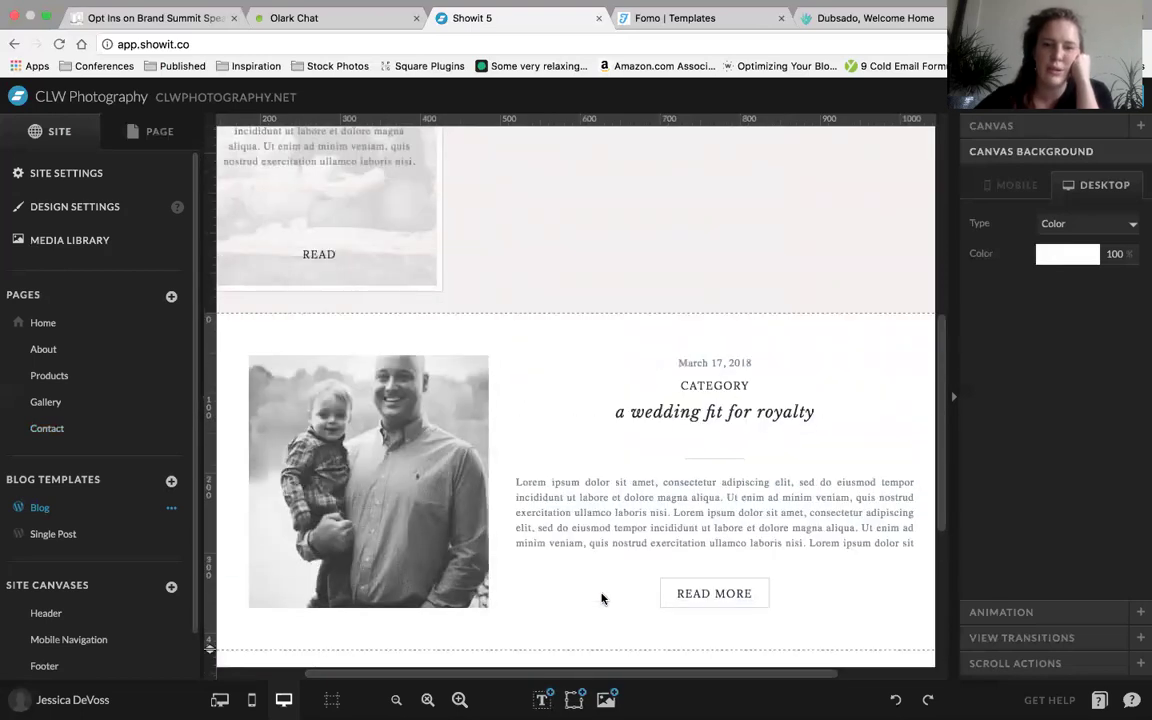
pyautogui.scroll(-15, 602, 598)
pyautogui.scroll(2, 602, 598)
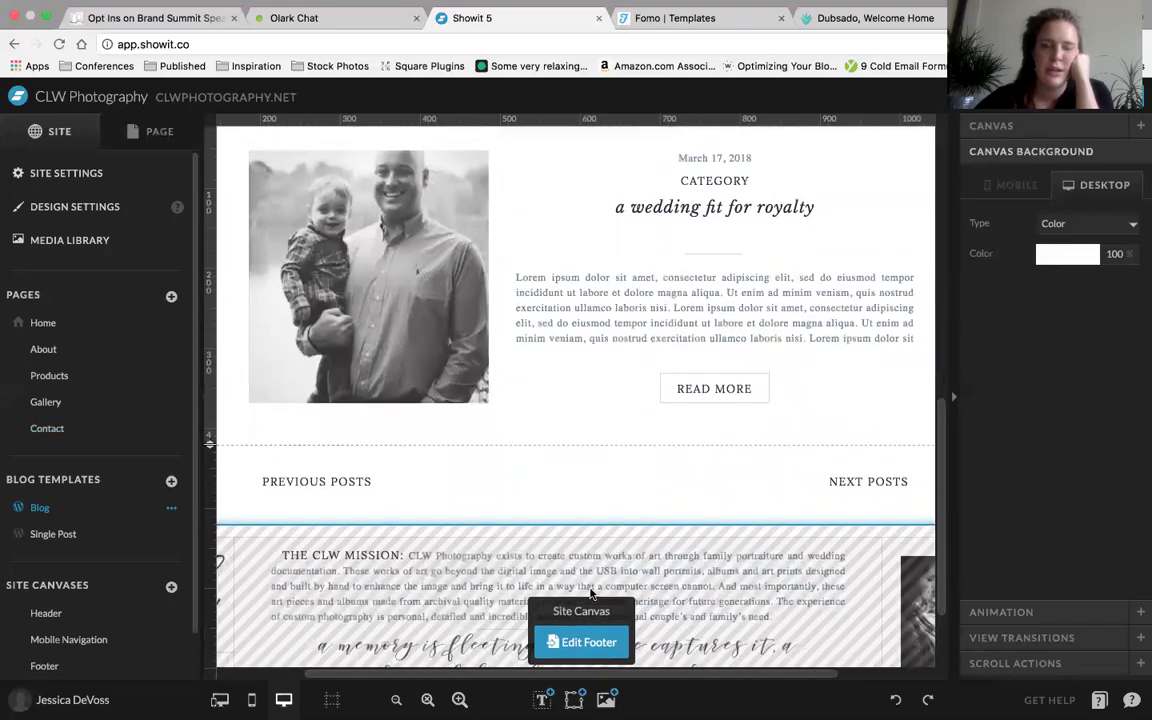
# Step: Inspect the image settings of the photo in Post Layout 1, including its Wordpress Featured Image option
pyautogui.click(395, 368)
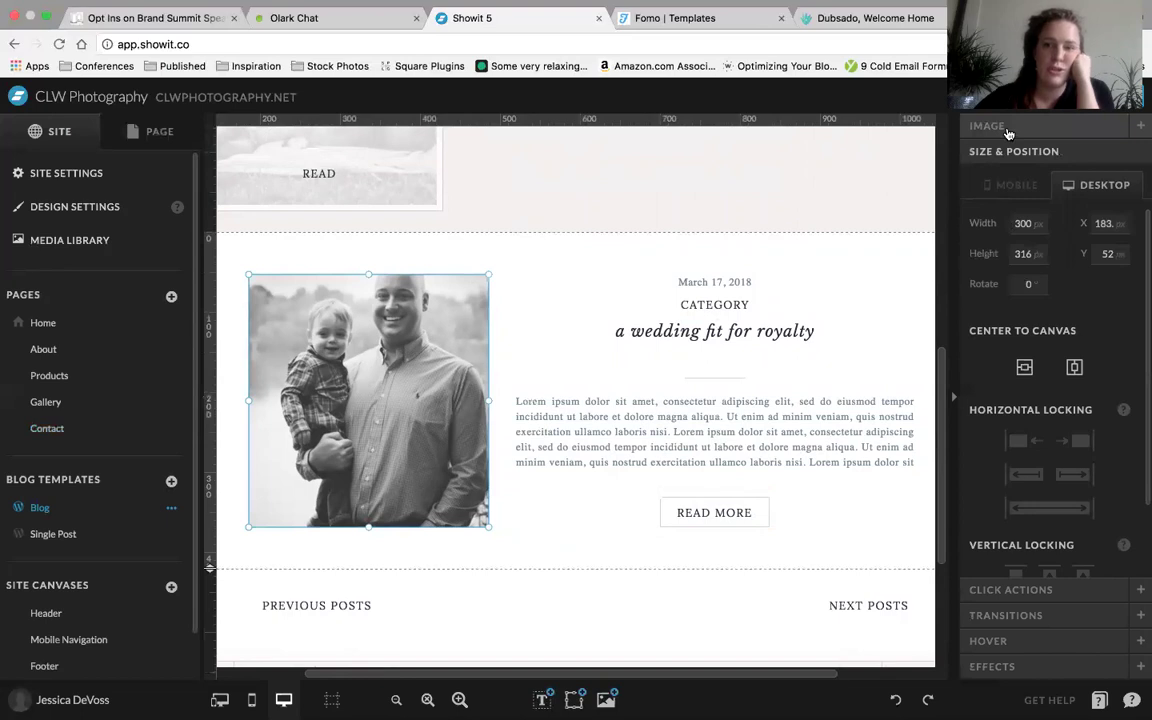
pyautogui.click(533, 260)
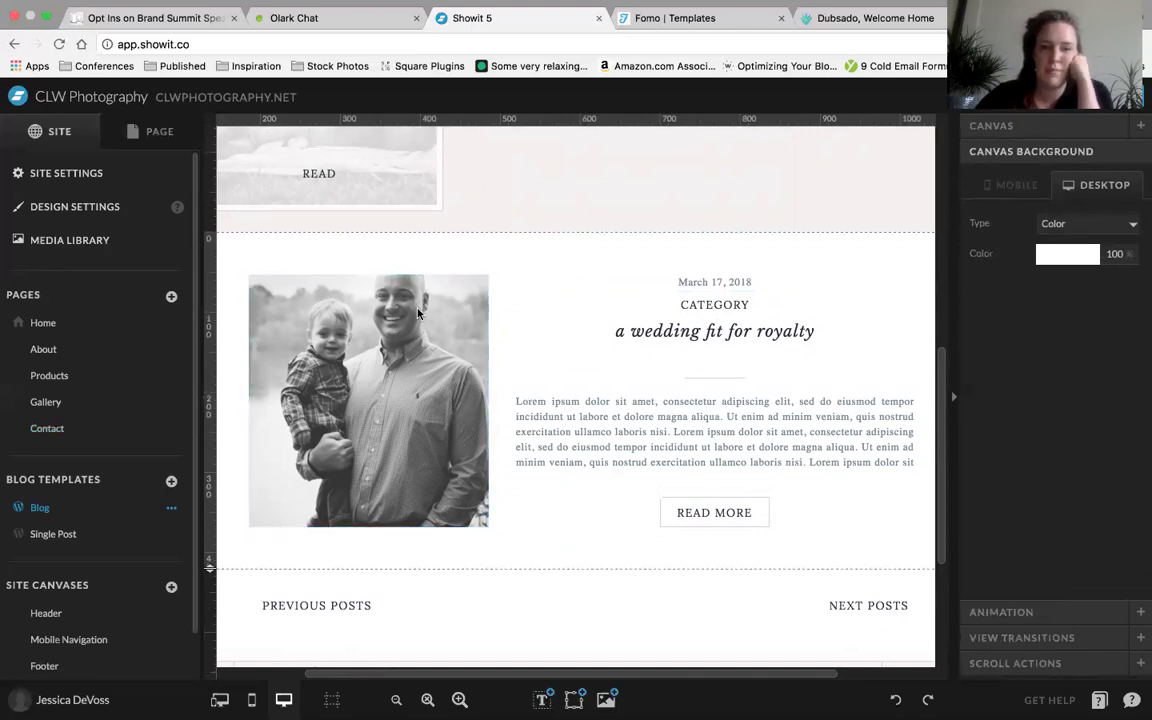
pyautogui.click(374, 279)
pyautogui.click(1033, 138)
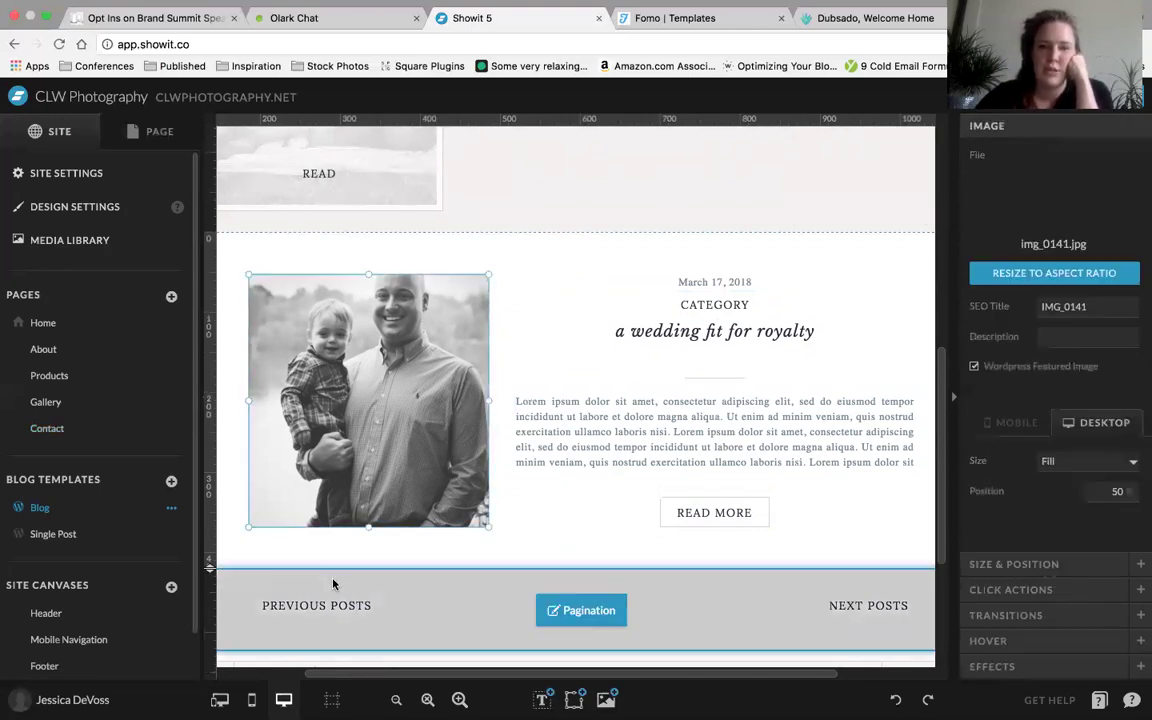
pyautogui.click(508, 480)
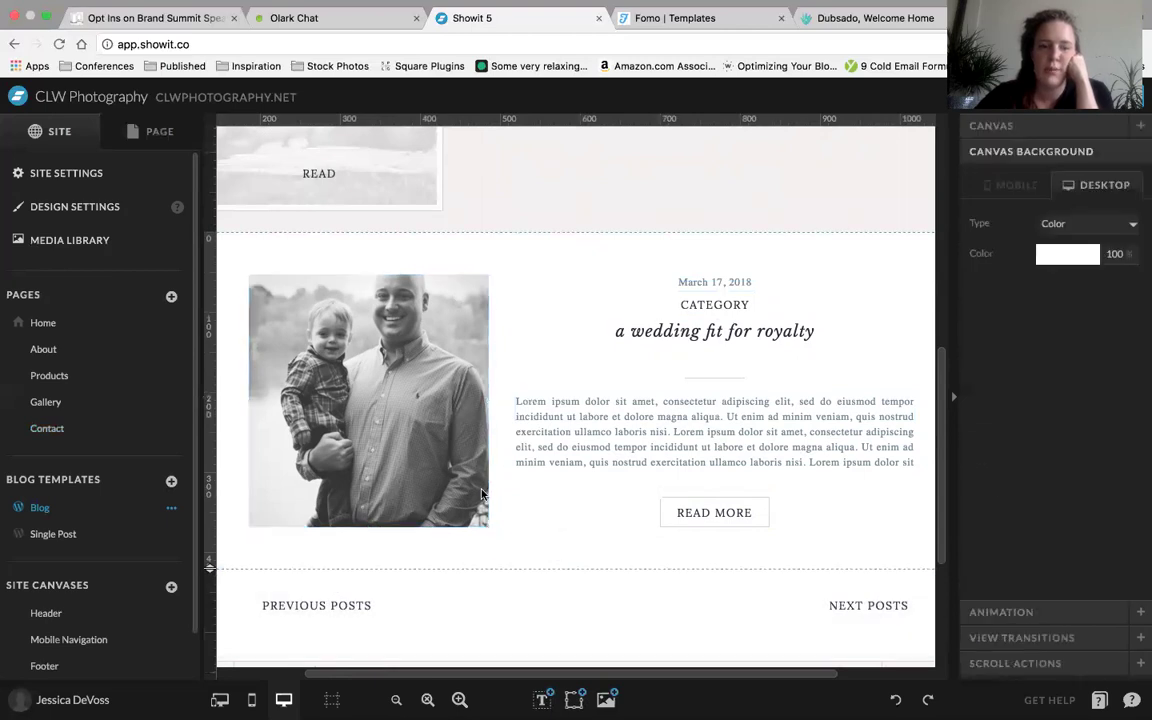
pyautogui.click(368, 472)
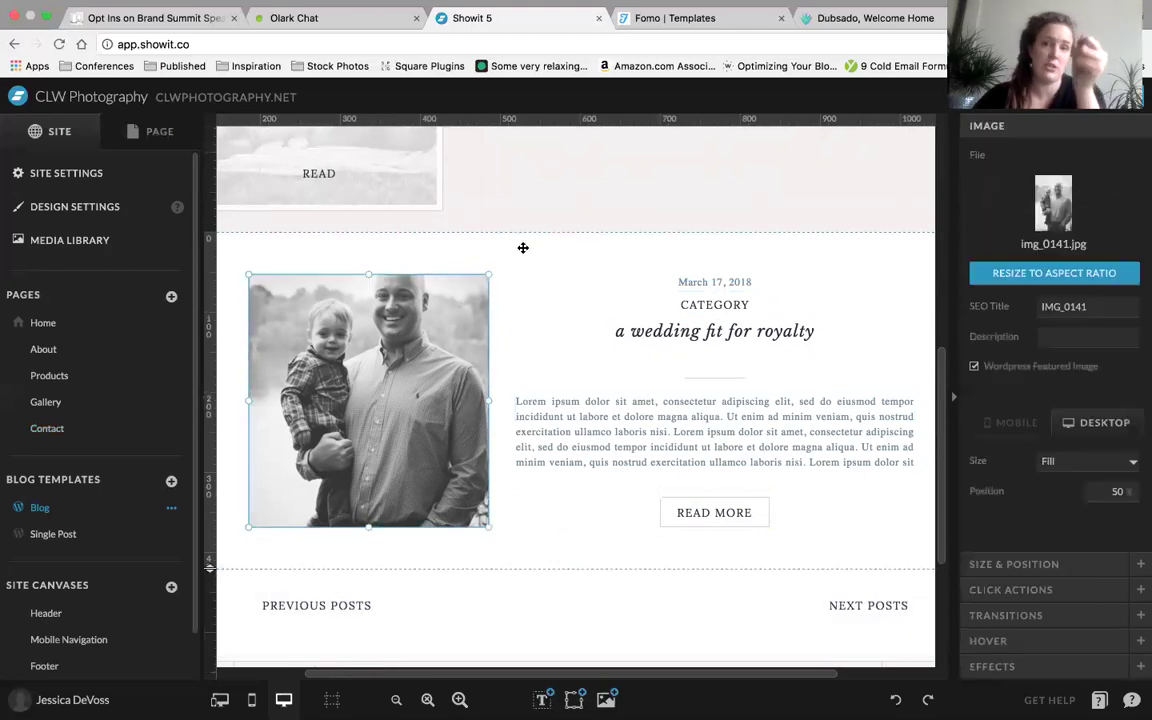
# Step: Replace the Dubsado page with the WordPress dashboard at clwphotography.net/wp-admin
pyautogui.click(862, 19)
pyautogui.click(864, 48)
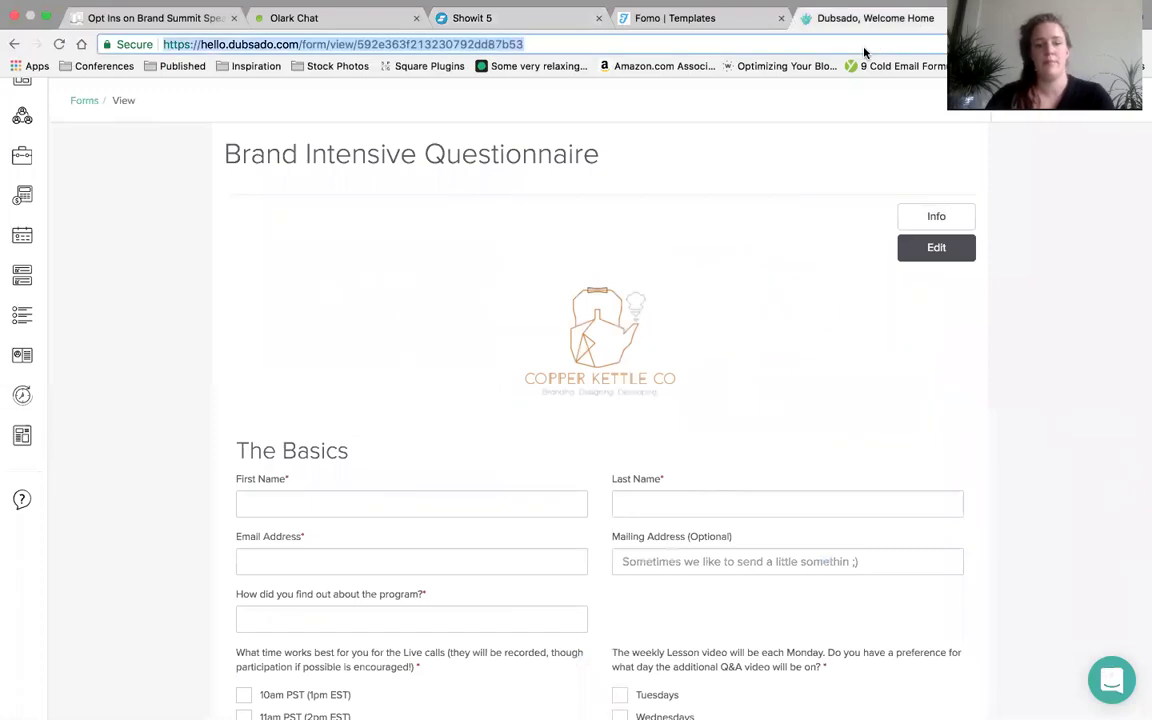
pyautogui.write('ck')
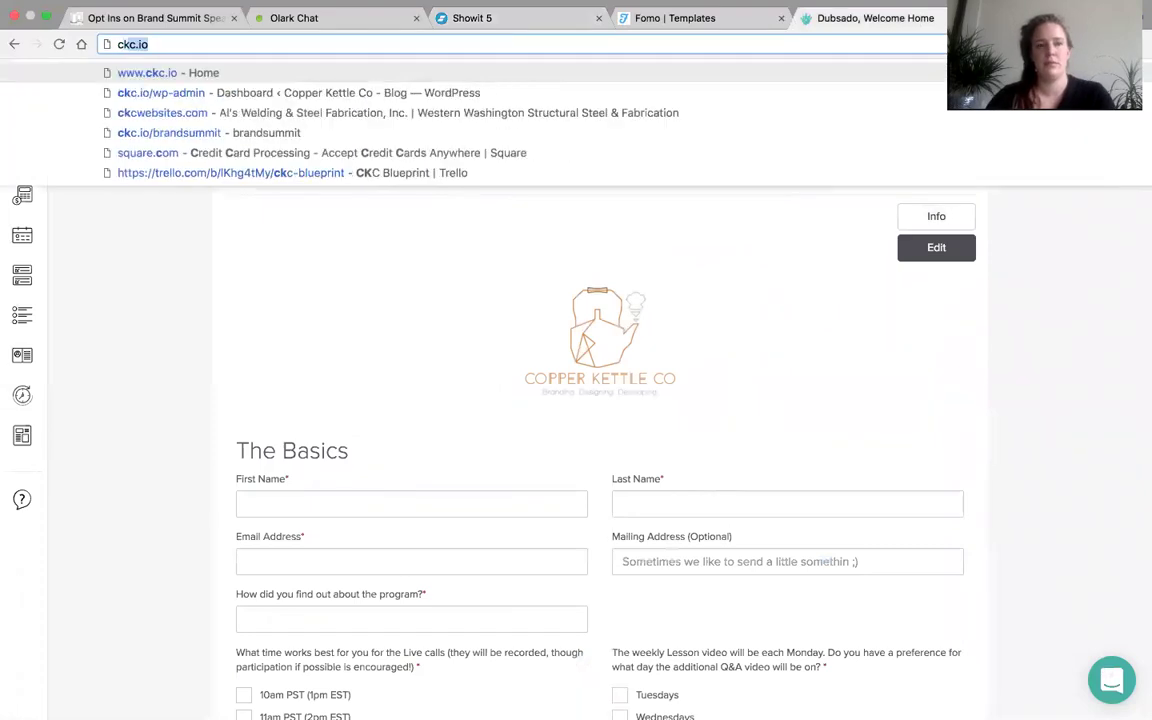
pyautogui.press('BackSpace')
pyautogui.write('c')
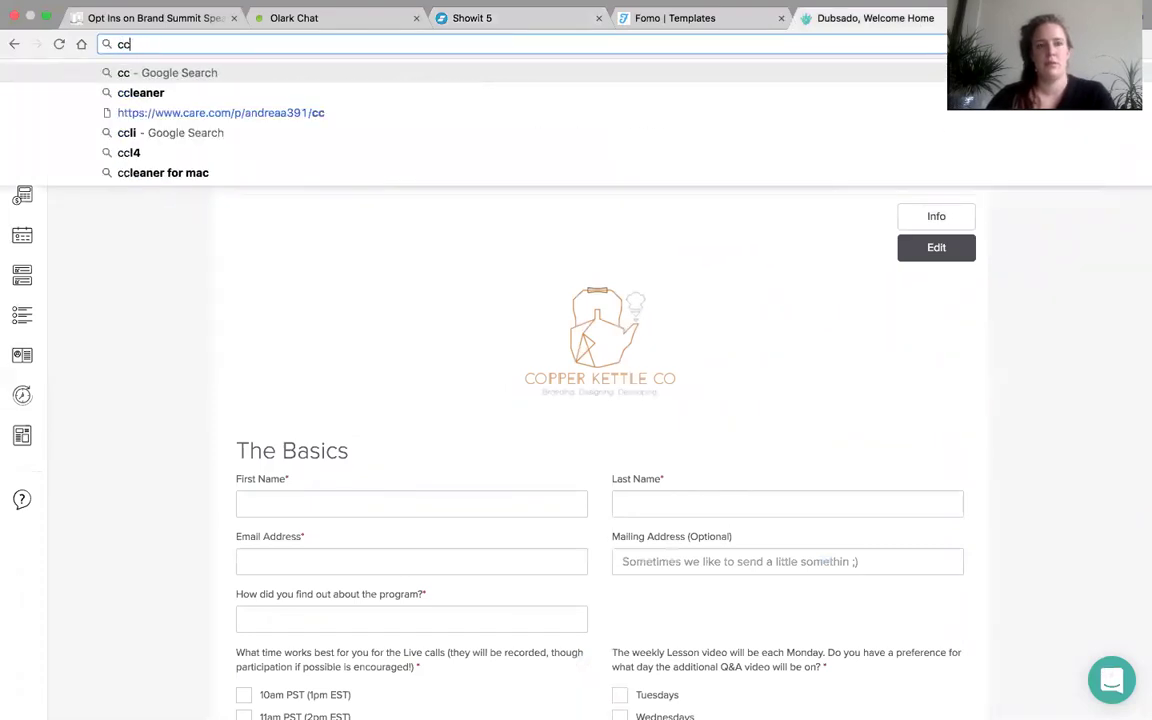
pyautogui.press('BackSpace')
pyautogui.press('BackSpace')
pyautogui.write('clw')
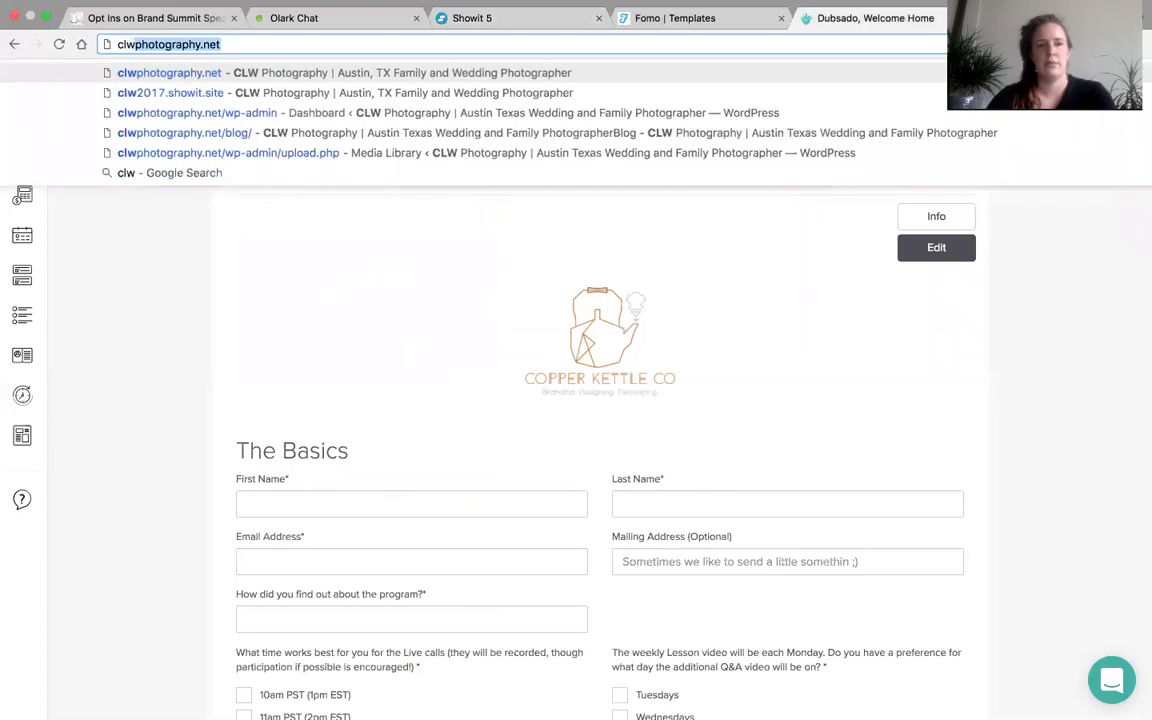
pyautogui.press('Down')
pyautogui.press('Down')
pyautogui.press('Return')
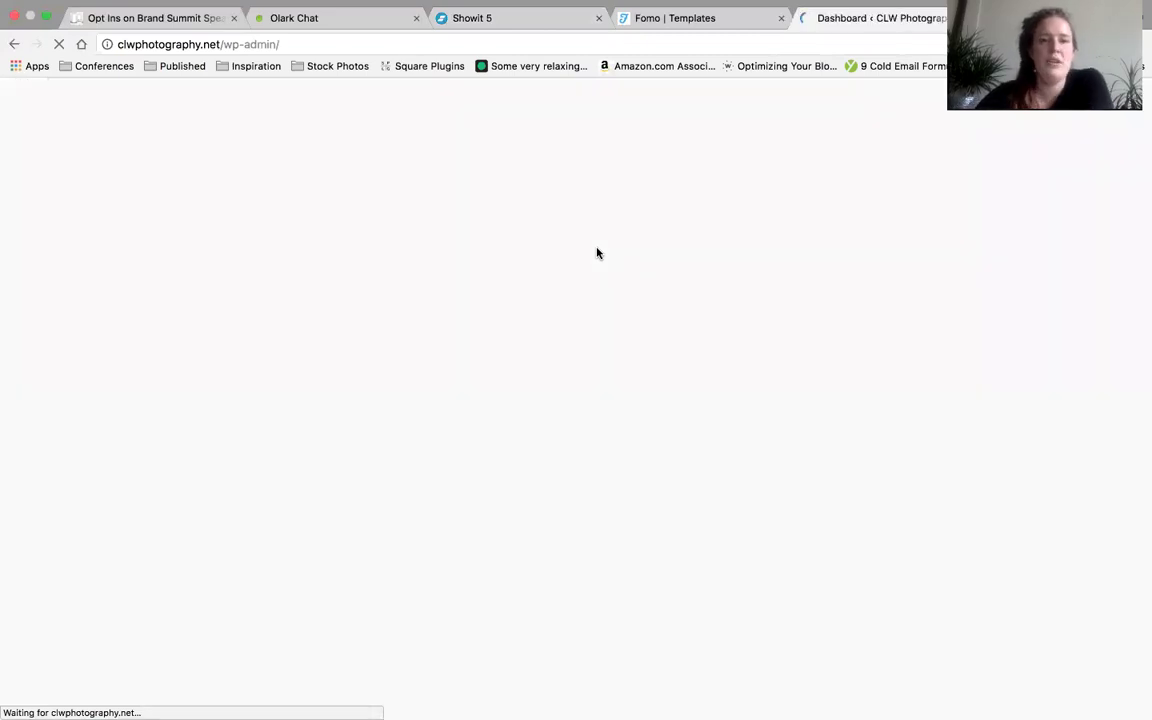
pyautogui.click(521, 18)
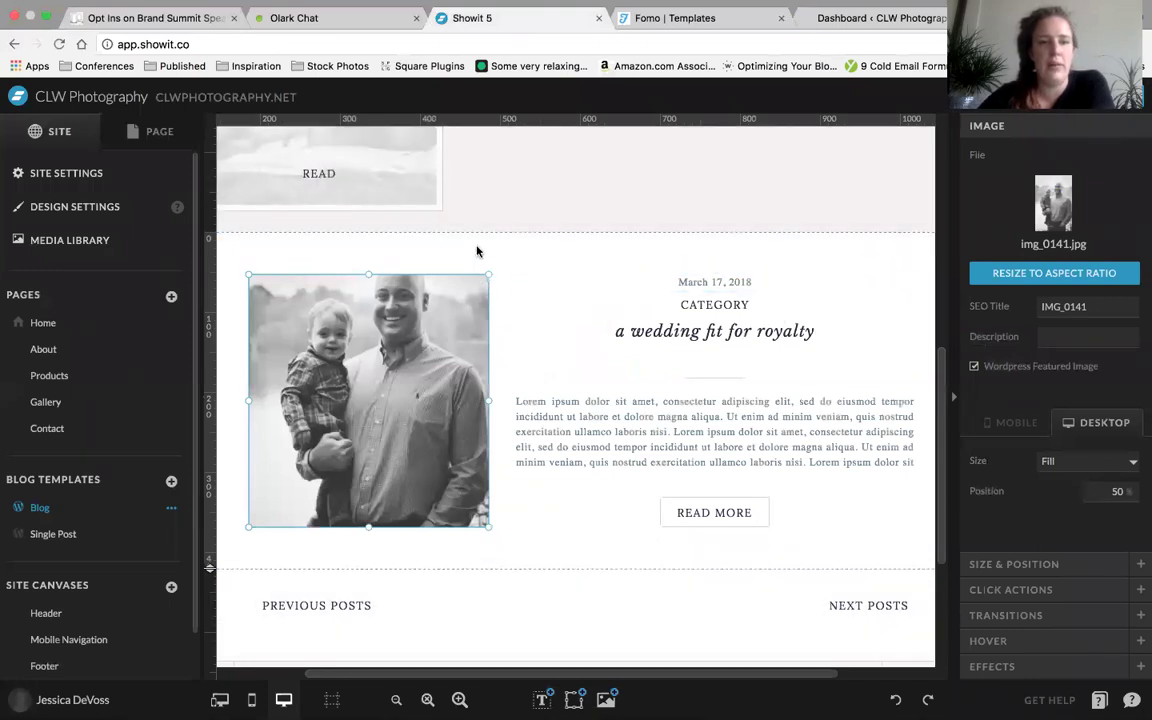
pyautogui.click(469, 251)
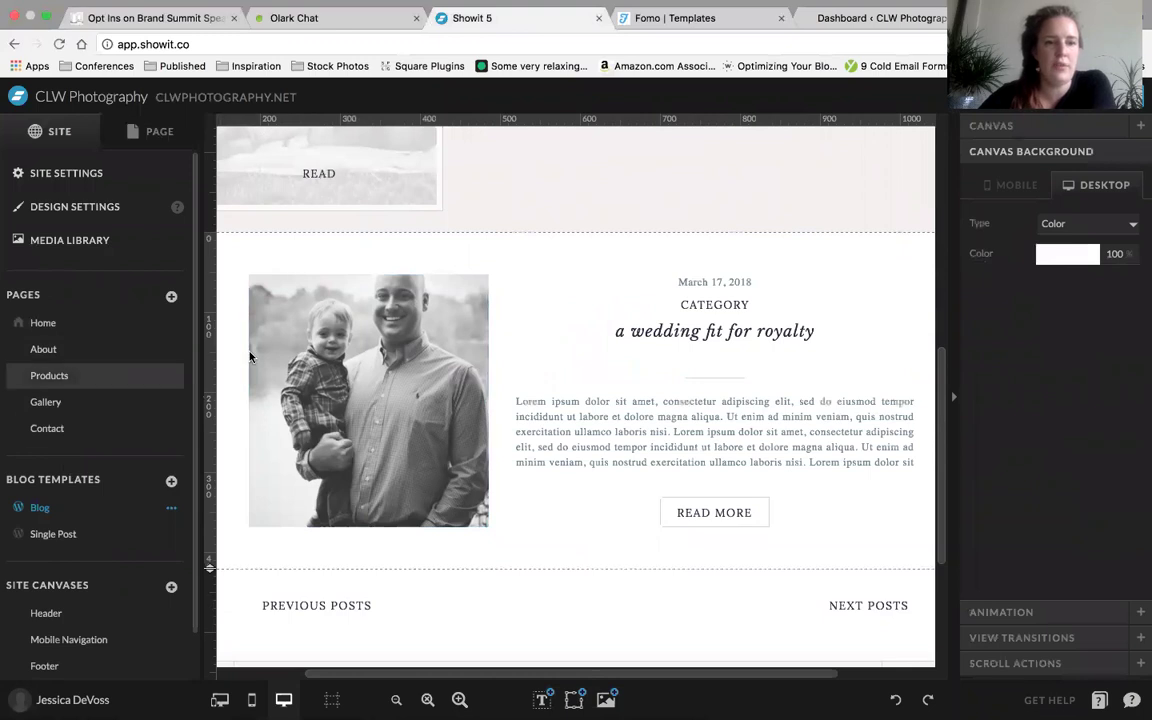
# Step: Switch to the WordPress dashboard and open the post "Test Again!" for editing from the list of posts
pyautogui.click(865, 20)
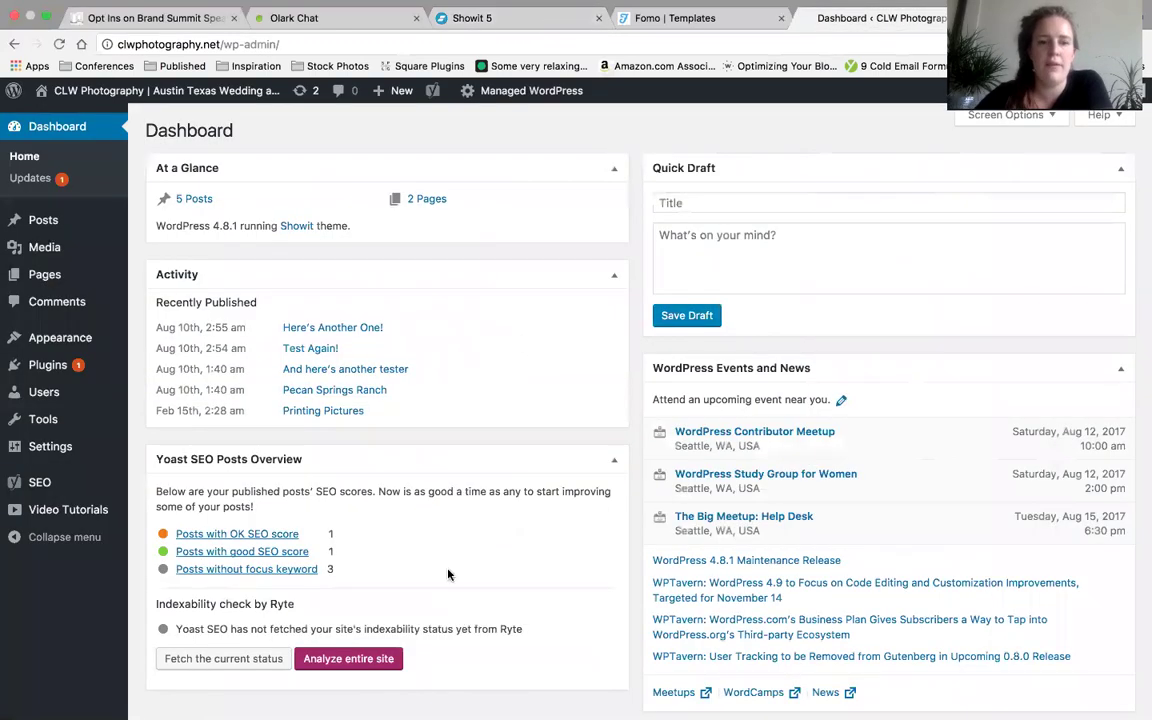
pyautogui.click(43, 220)
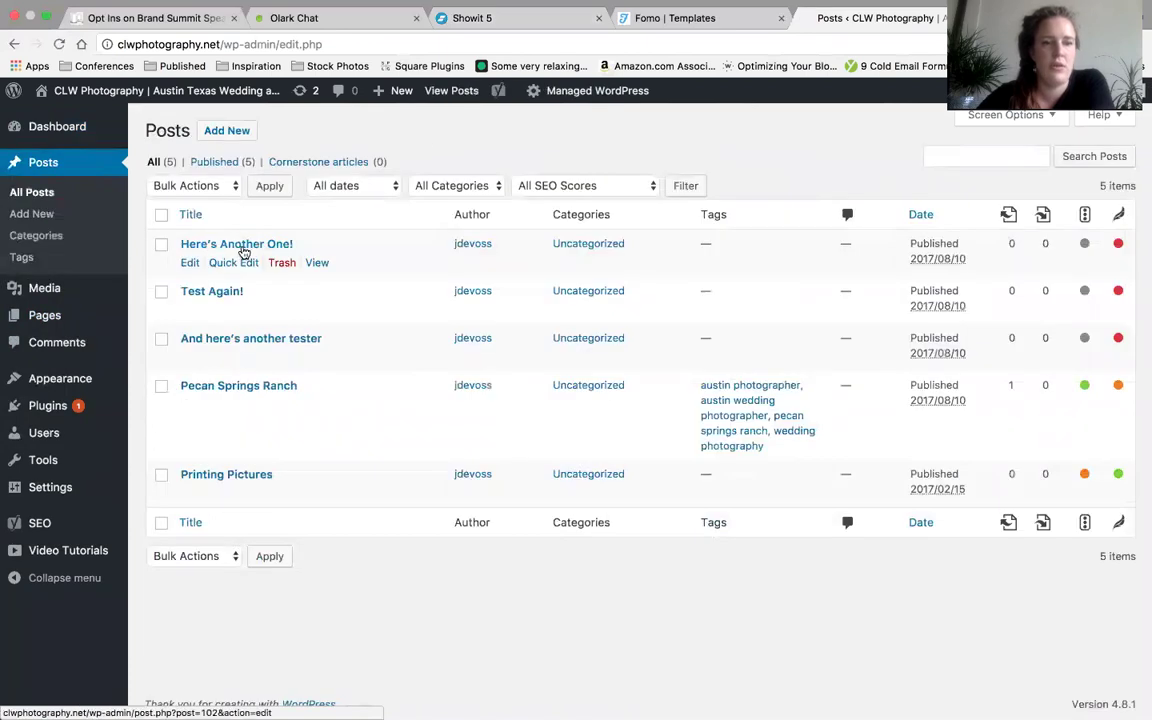
pyautogui.click(240, 246)
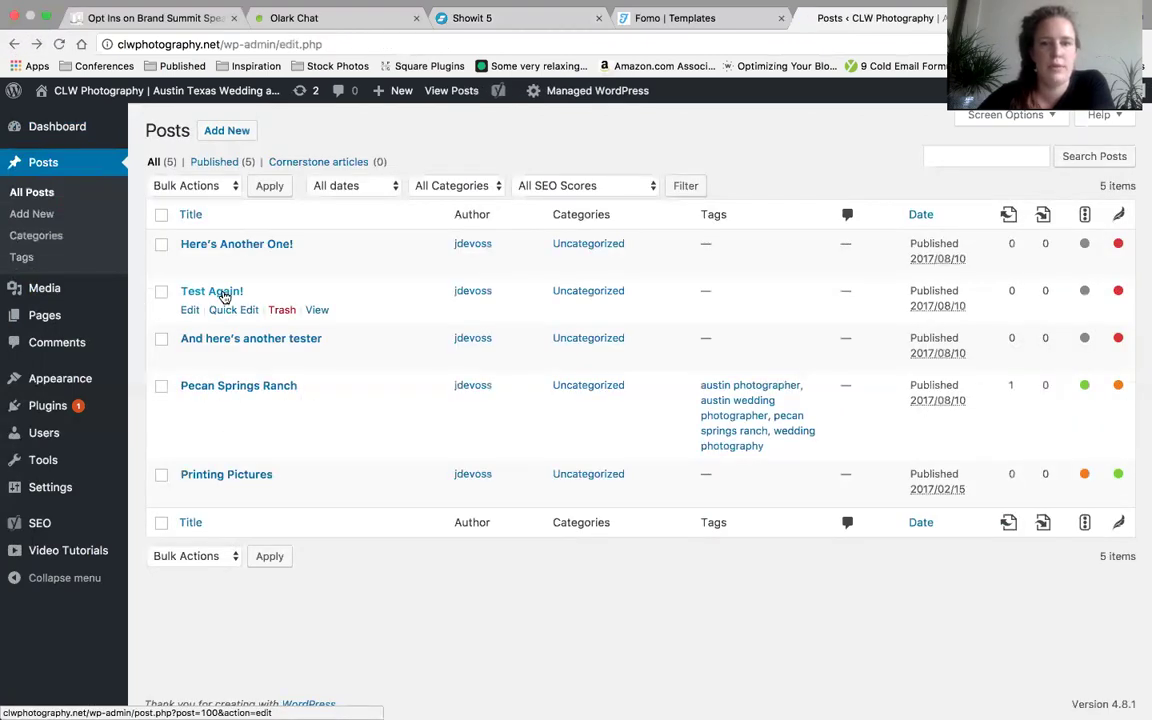
pyautogui.click(224, 296)
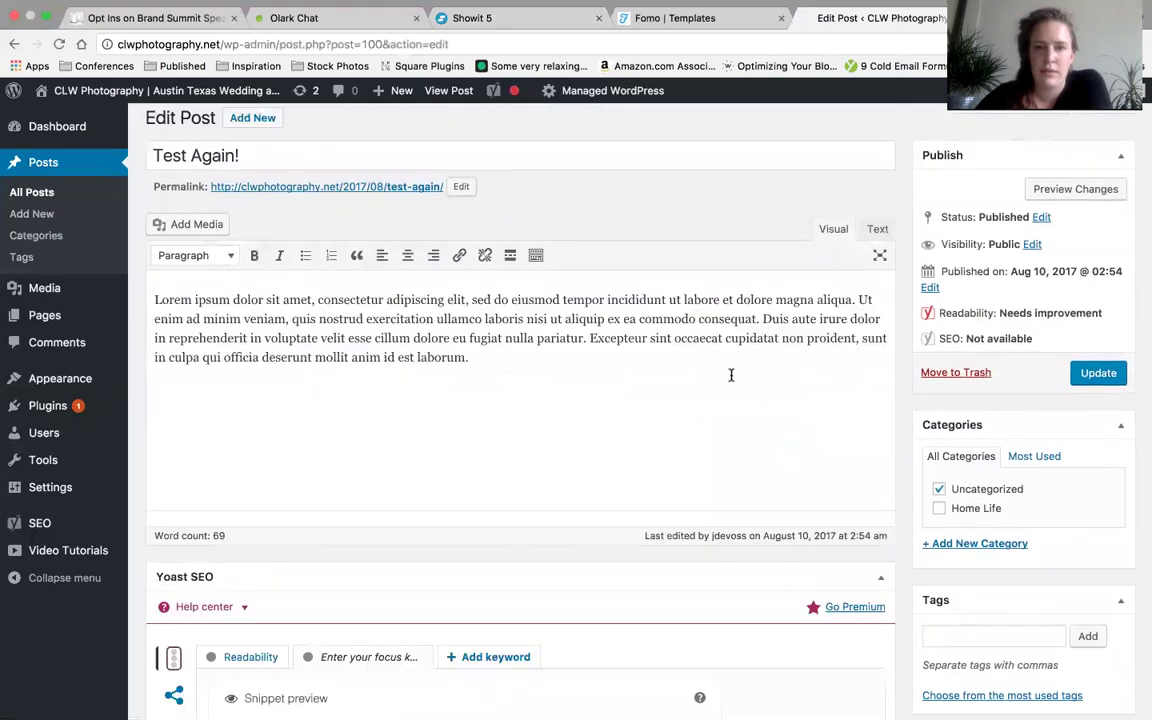
# Step: Switch to Showit and compare the settings of the Post Title and the featured photo in Post Layout 1
pyautogui.click(502, 20)
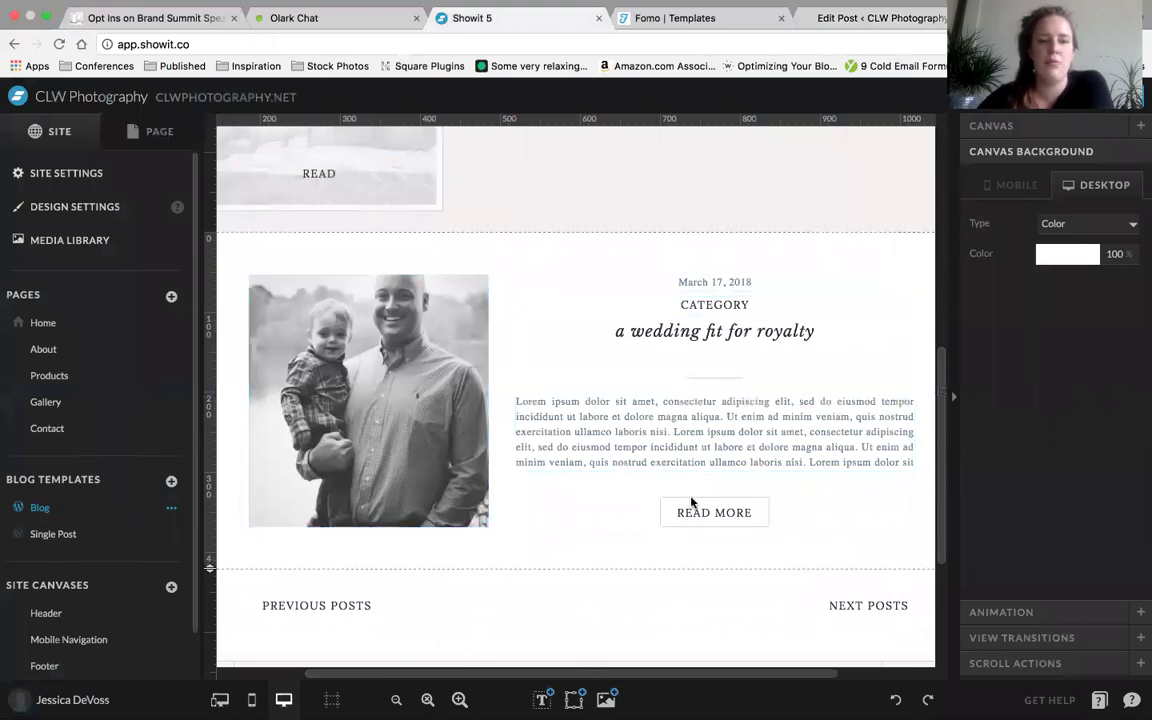
pyautogui.click(436, 323)
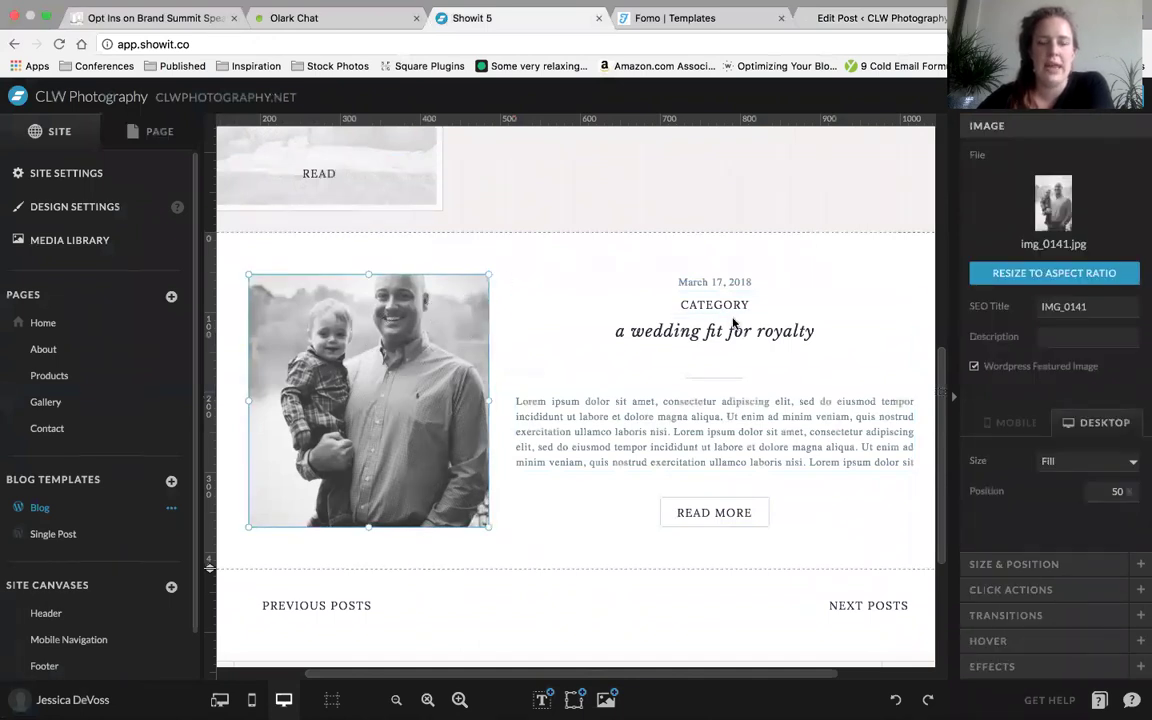
pyautogui.click(634, 334)
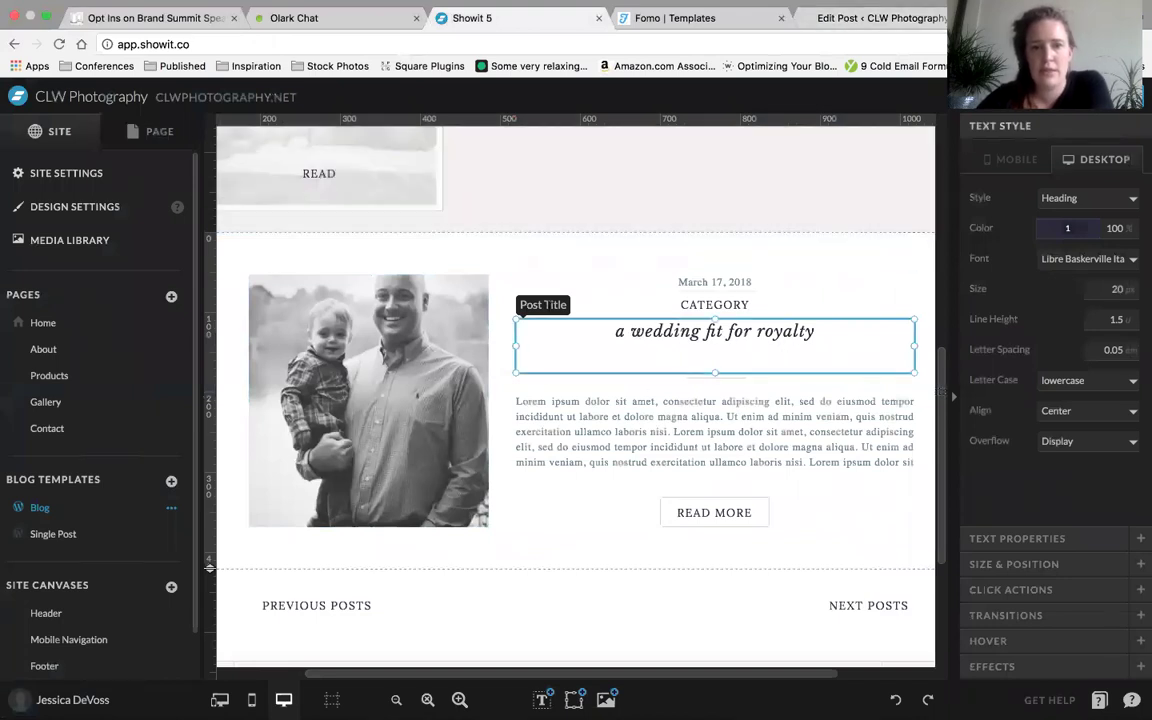
pyautogui.click(391, 388)
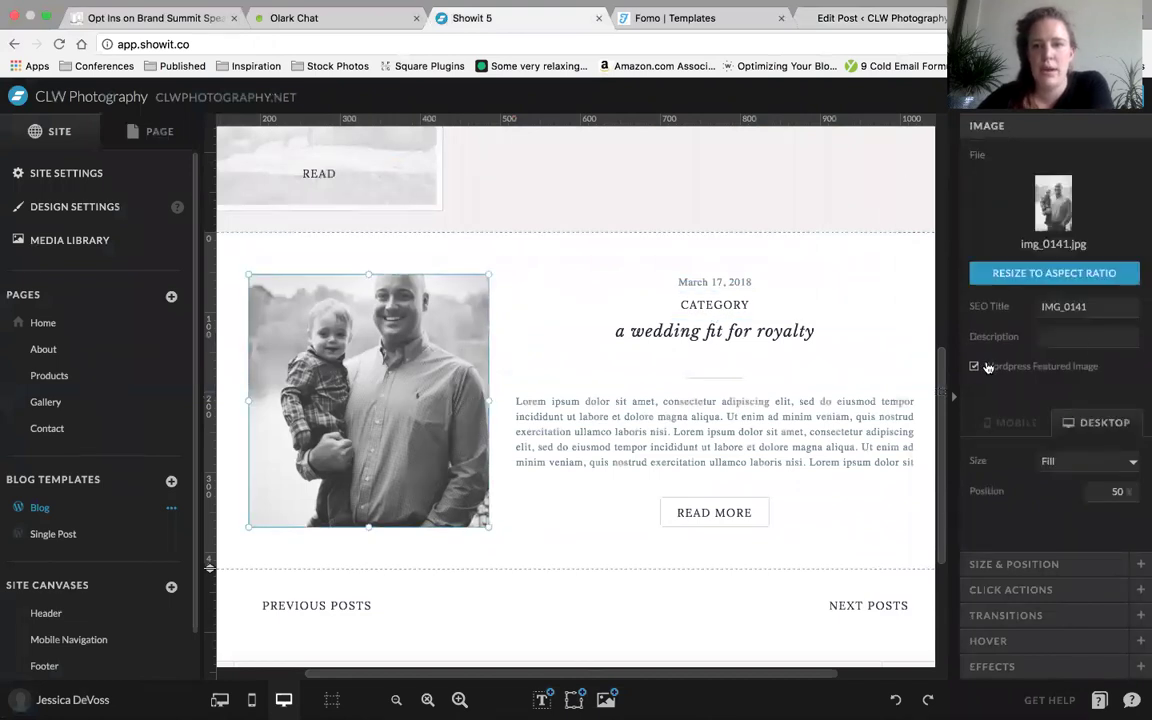
# Step: Switch to the WordPress post editor and view the Featured Image of the "Test Again!" post
pyautogui.click(887, 21)
pyautogui.scroll(-5, 904, 487)
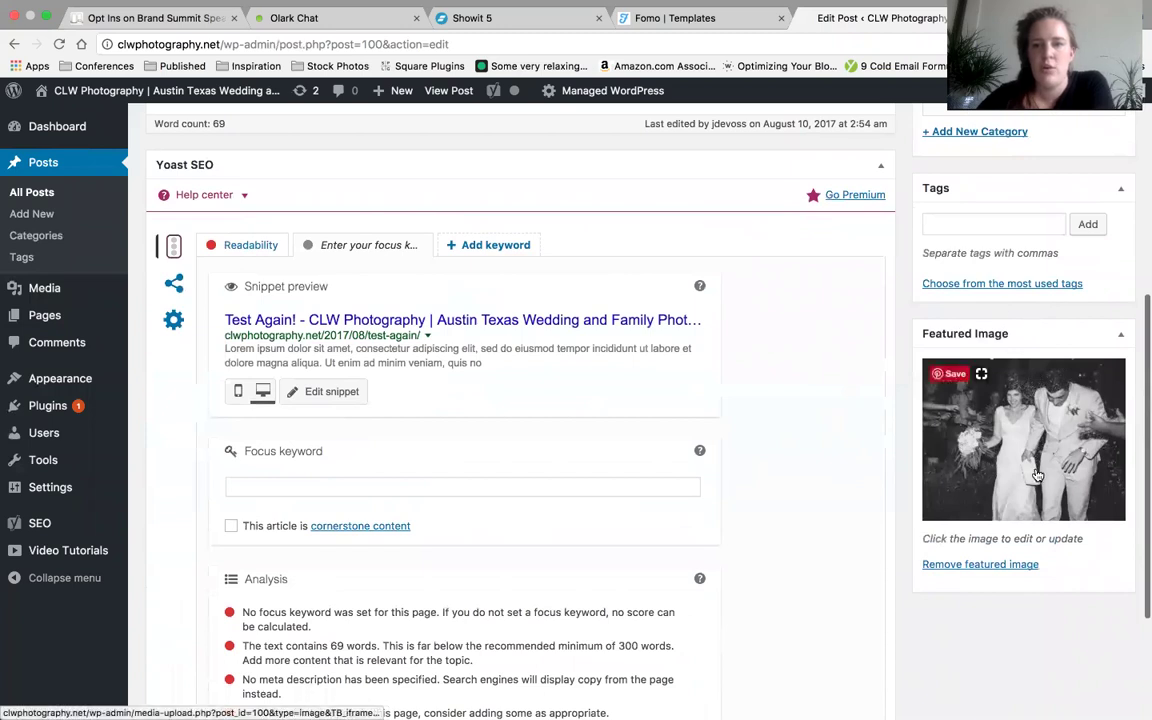
# Step: Open clwphotography.net in a new browser tab and go to the site's blog page
pyautogui.press('super+t')
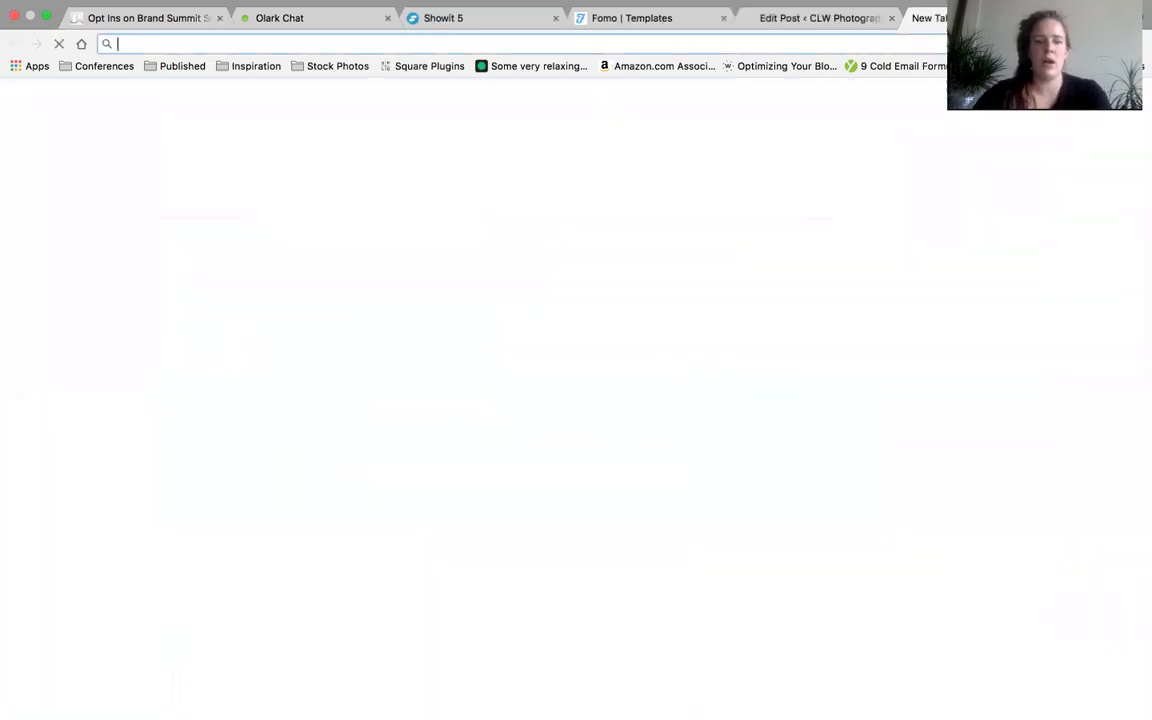
pyautogui.write('clwphotography.net')
pyautogui.press('Return')
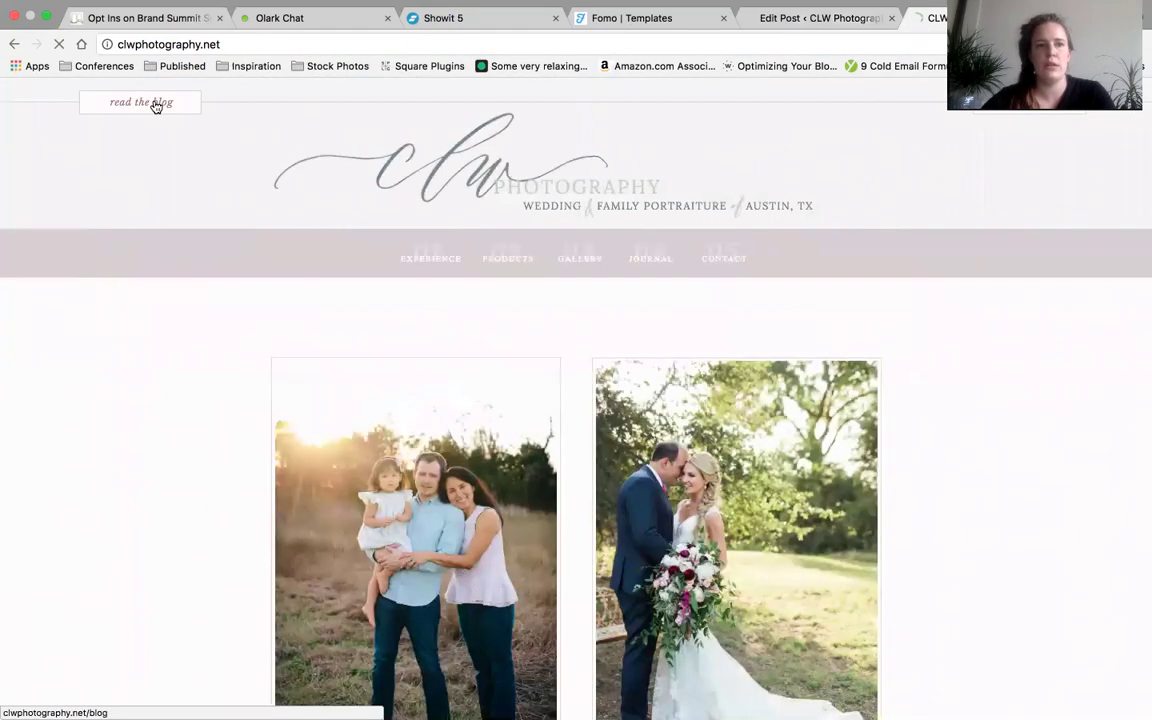
pyautogui.click(59, 331)
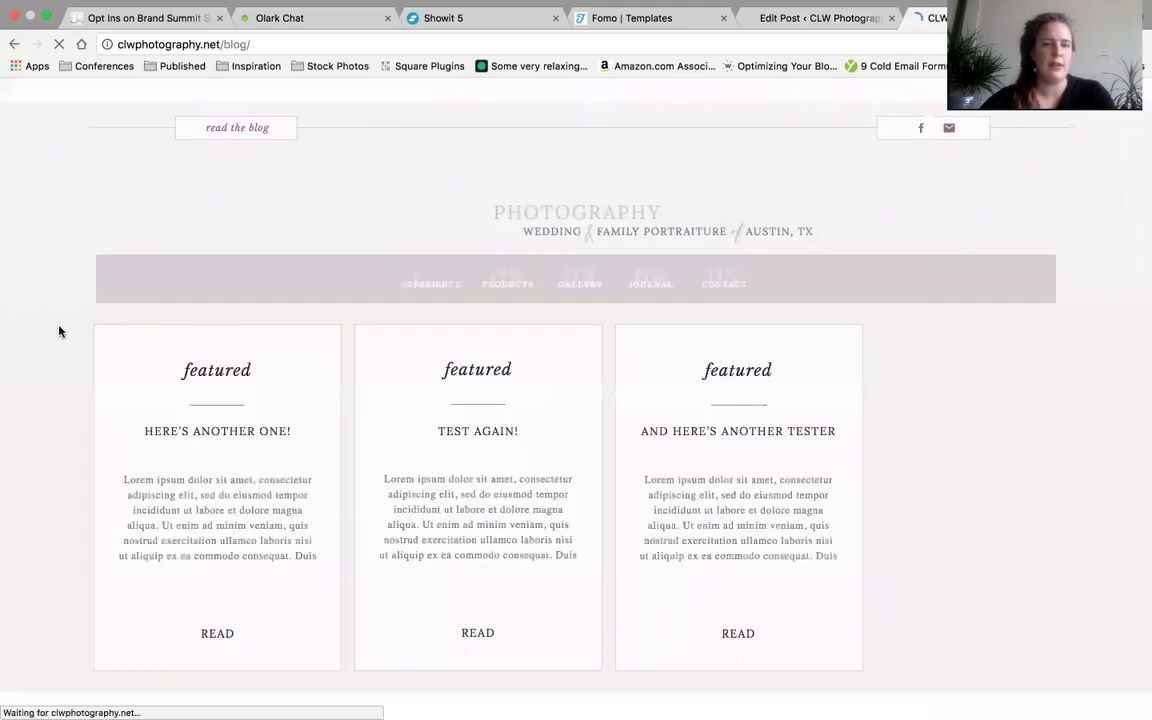
# Step: Examine the featured posts and the post list on the live blog page, including their titles, images and excerpts
pyautogui.scroll(-10, 59, 442)
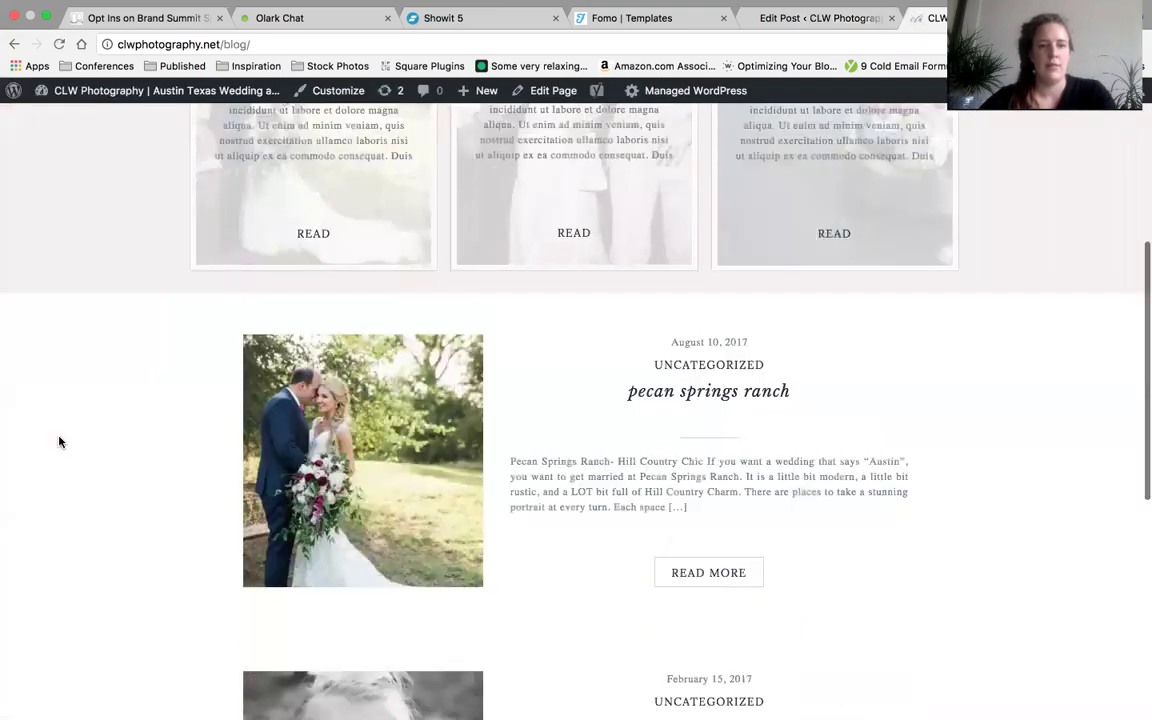
pyautogui.scroll(8, 59, 442)
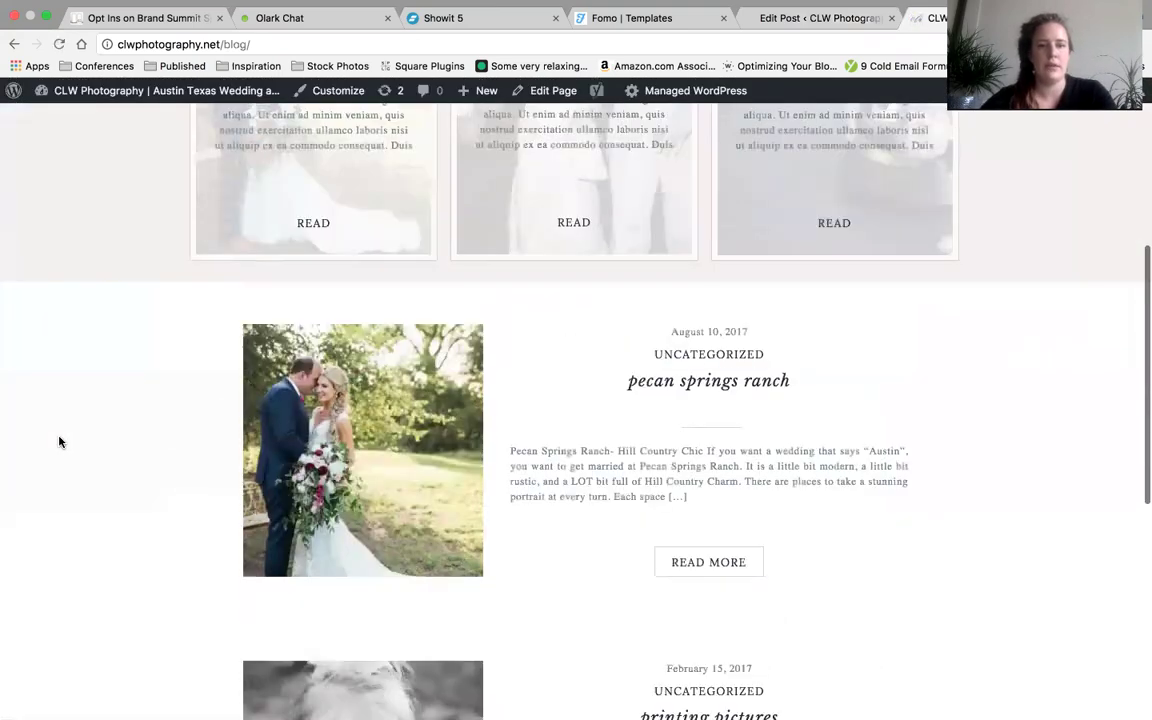
pyautogui.scroll(-1, 59, 442)
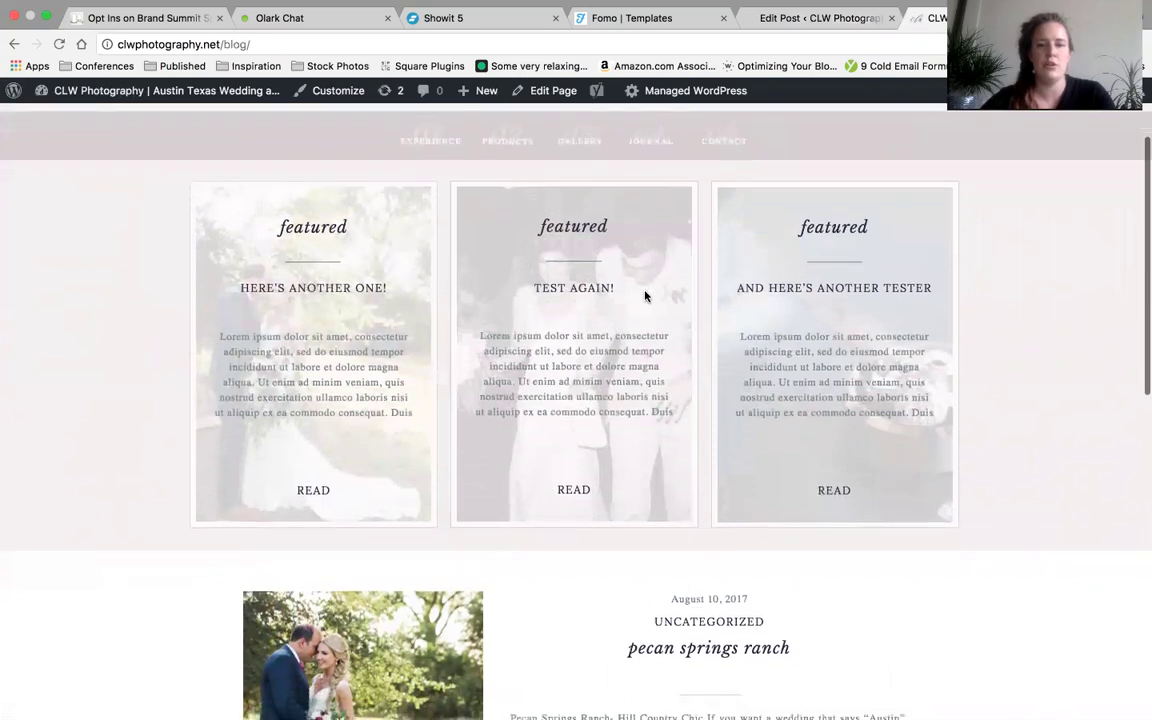
pyautogui.scroll(-3, 645, 296)
pyautogui.scroll(3, 645, 296)
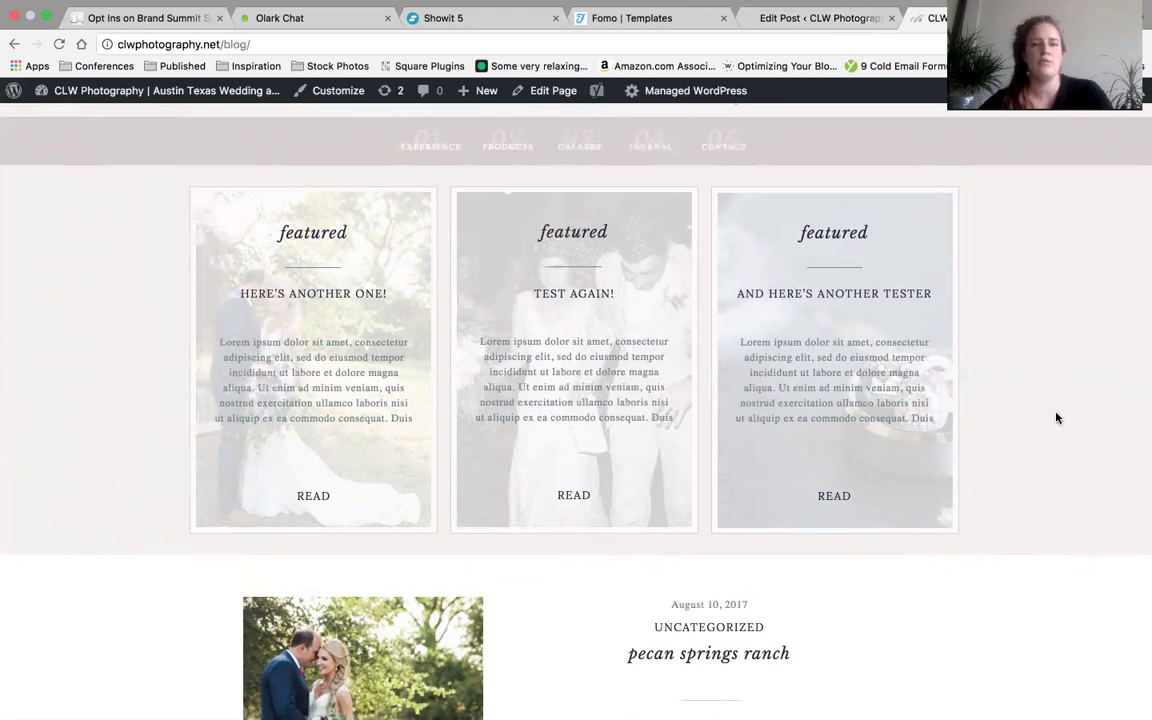
pyautogui.scroll(-3, 869, 352)
pyautogui.scroll(-3, 585, 594)
pyautogui.scroll(-1, 585, 594)
pyautogui.scroll(5, 584, 591)
pyautogui.scroll(-3, 584, 591)
pyautogui.scroll(1, 584, 588)
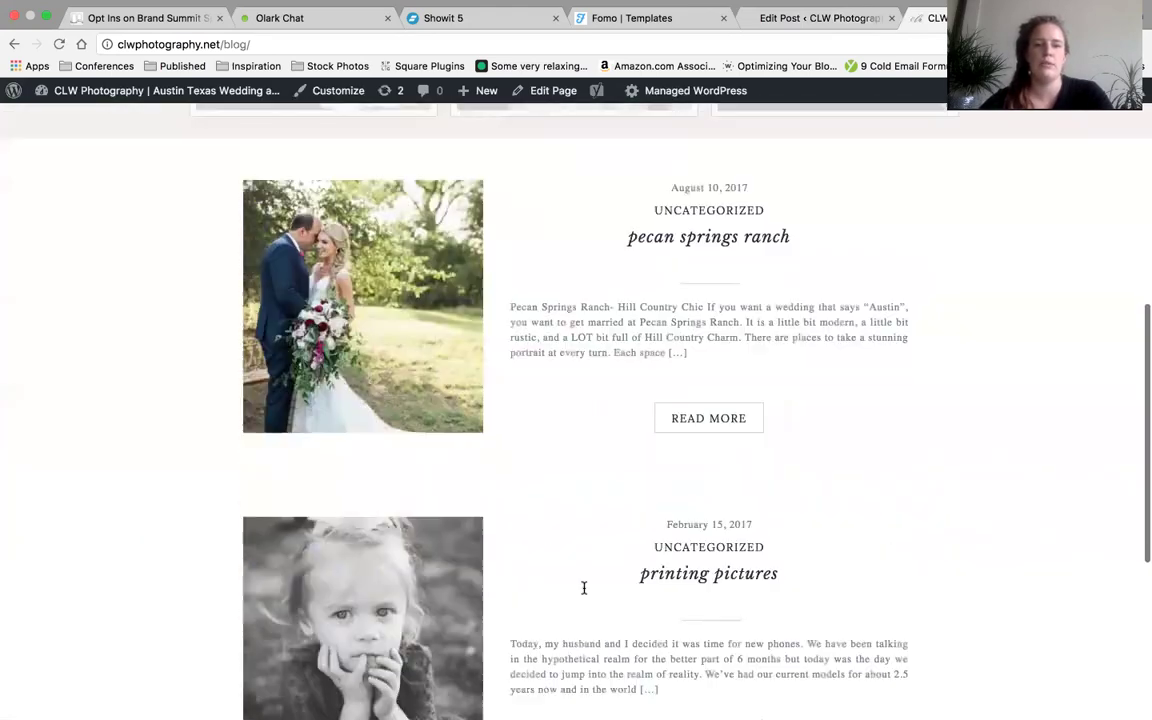
pyautogui.scroll(1, 584, 588)
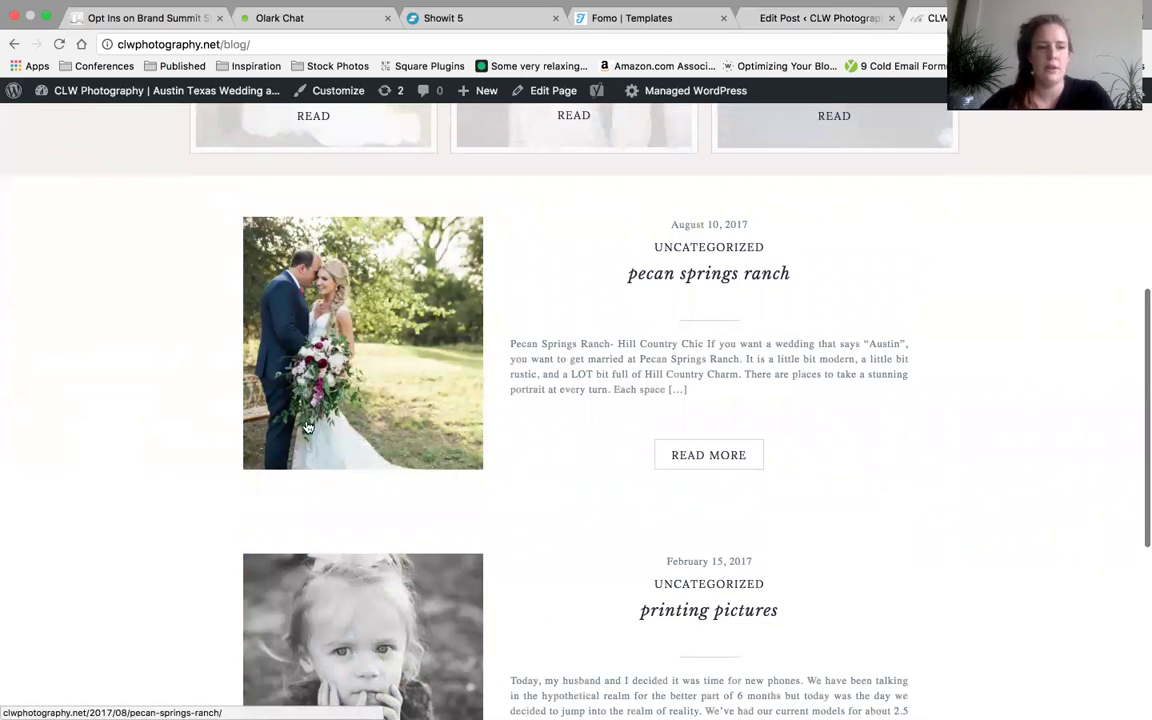
pyautogui.scroll(-3, 307, 427)
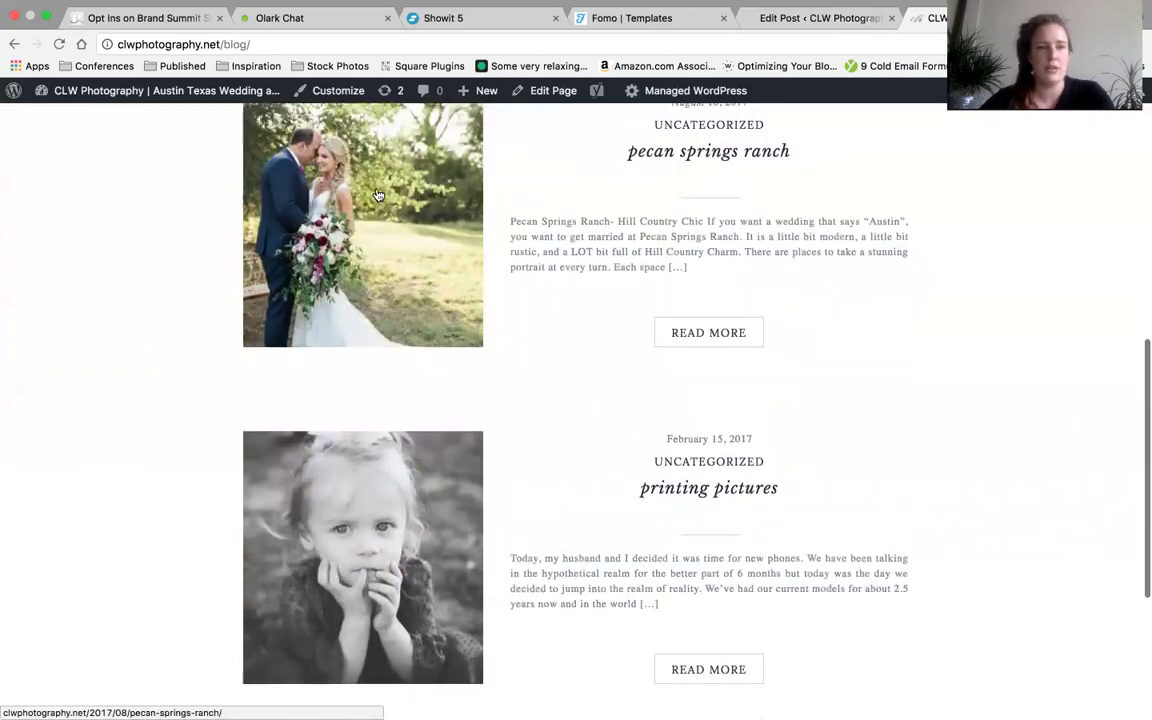
pyautogui.scroll(3, 378, 195)
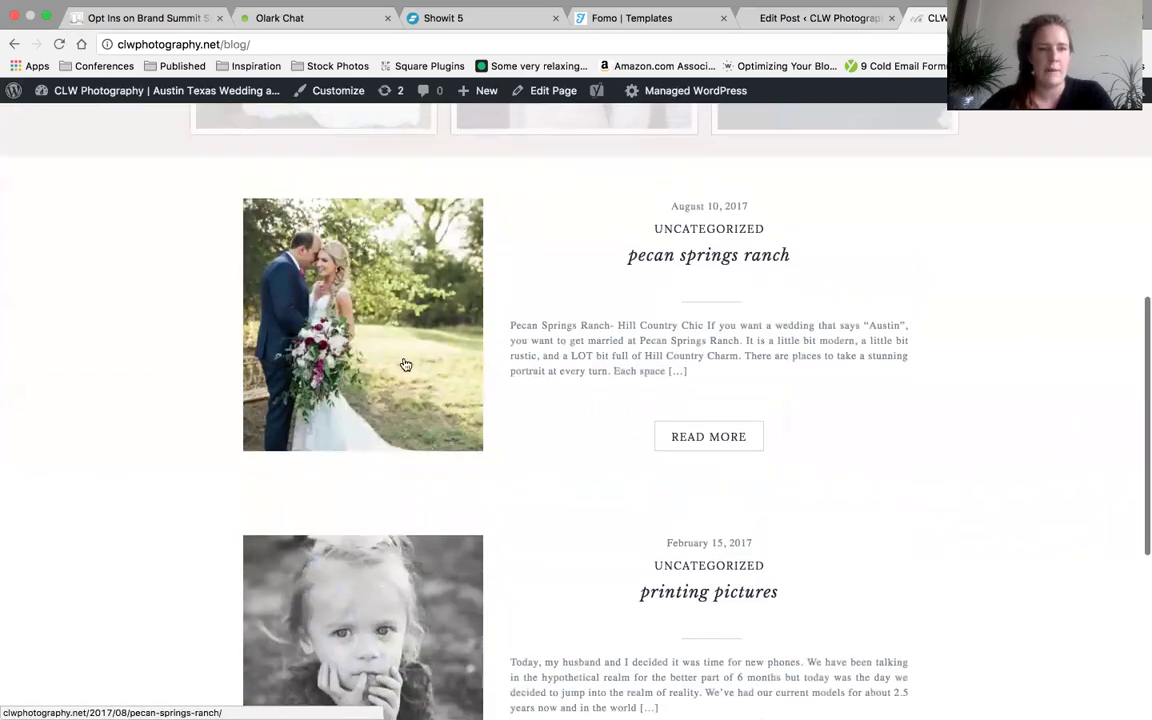
# Step: Review the "Test Again!" post in the WordPress editor and return to the live blog page
pyautogui.click(795, 18)
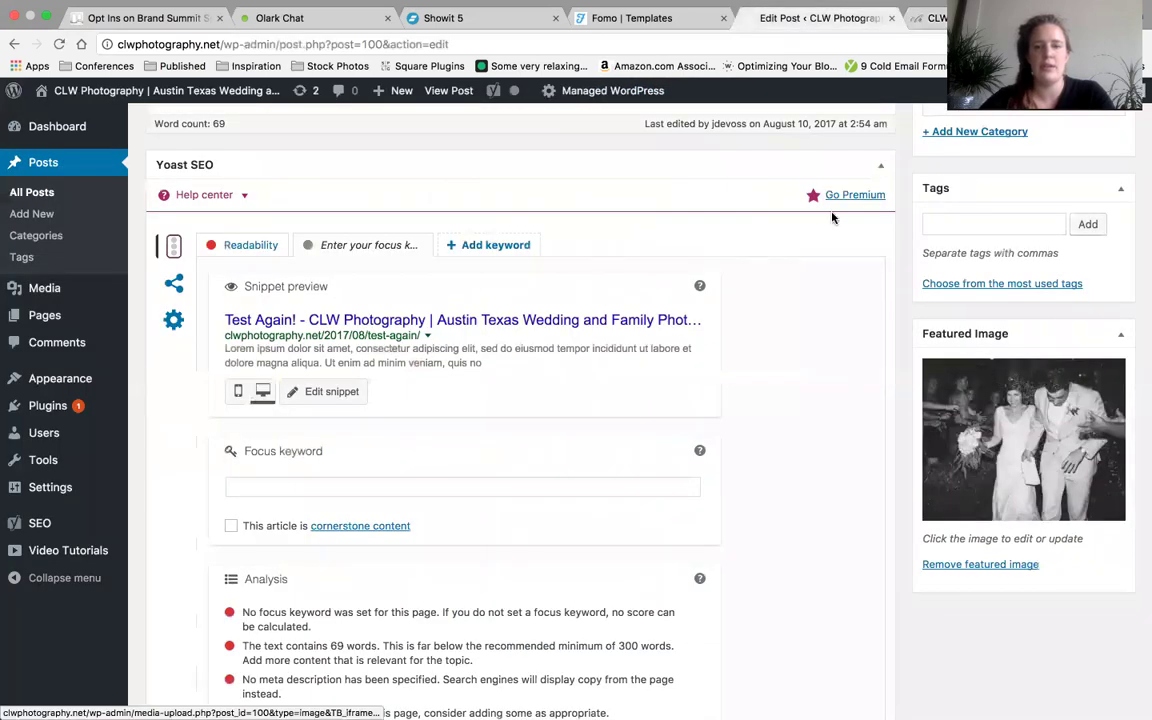
pyautogui.scroll(1, 900, 205)
pyautogui.scroll(8, 900, 204)
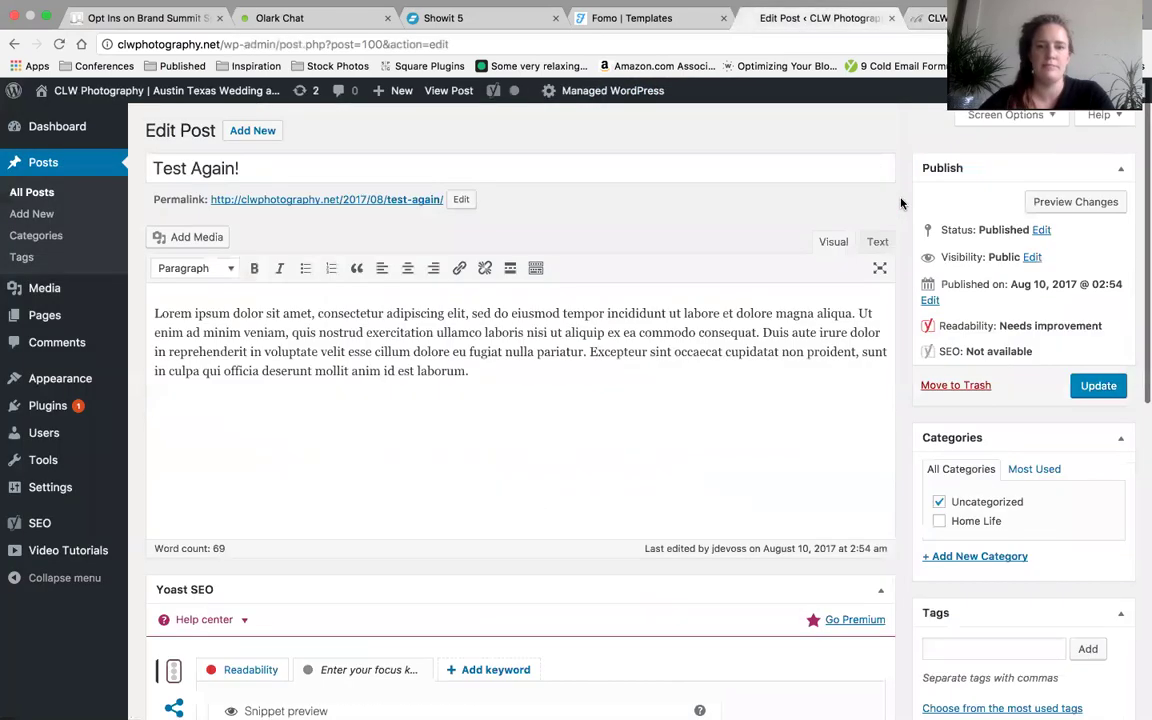
pyautogui.scroll(-2, 810, 176)
pyautogui.click(930, 18)
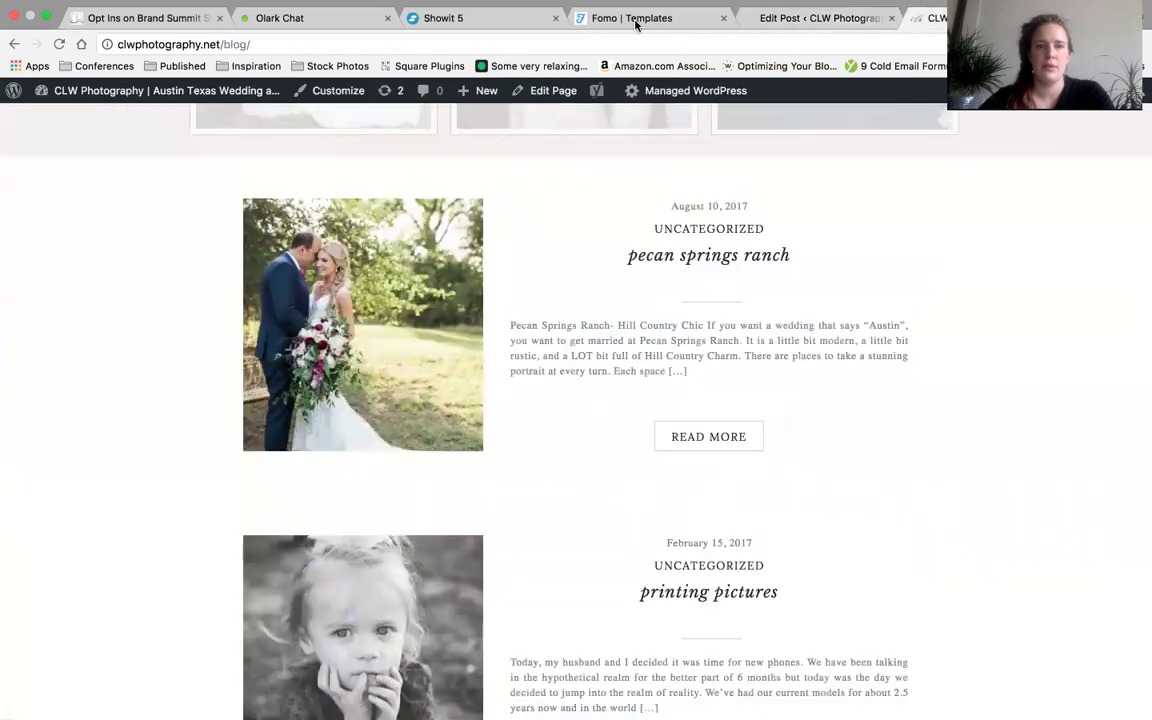
# Step: Switch to Showit and view the image settings of the photo in the blog post layout
pyautogui.click(468, 20)
pyautogui.click(516, 270)
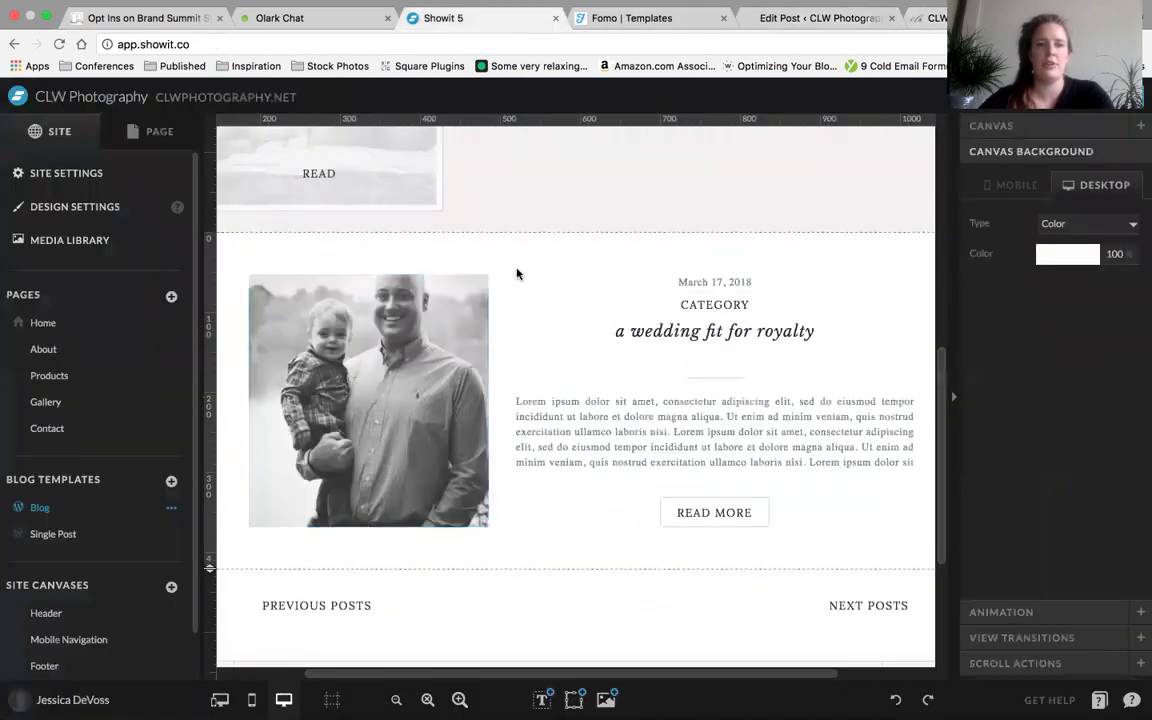
pyautogui.click(368, 400)
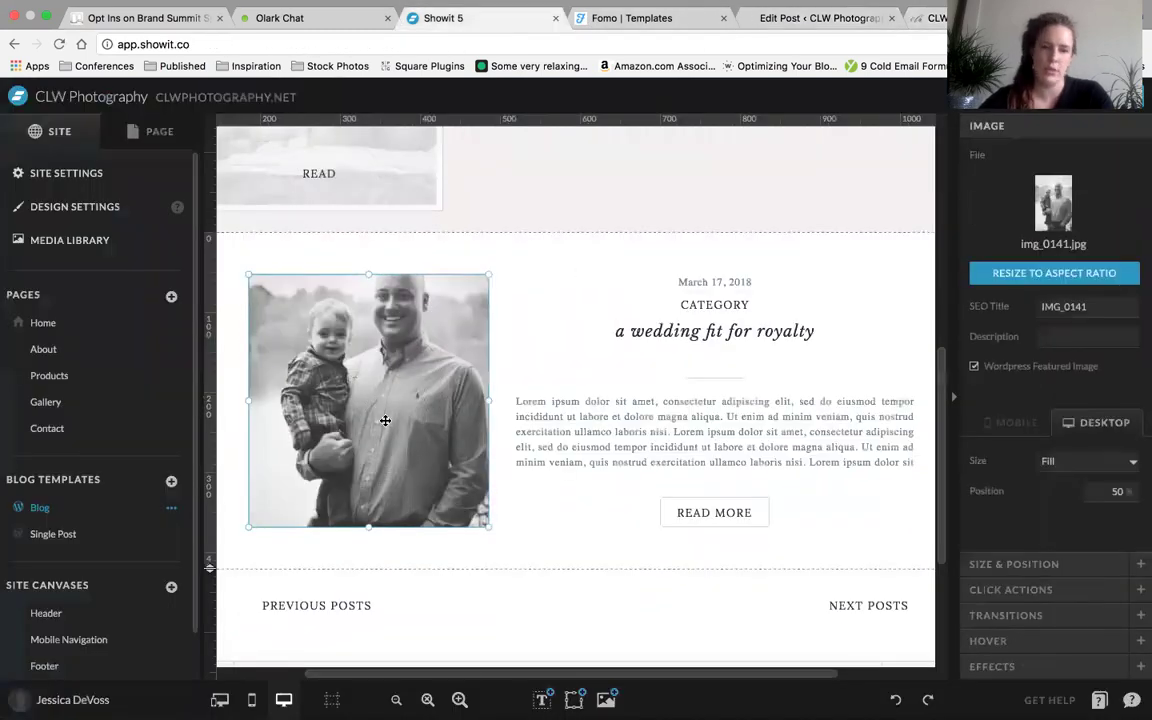
pyautogui.moveTo(574, 700)
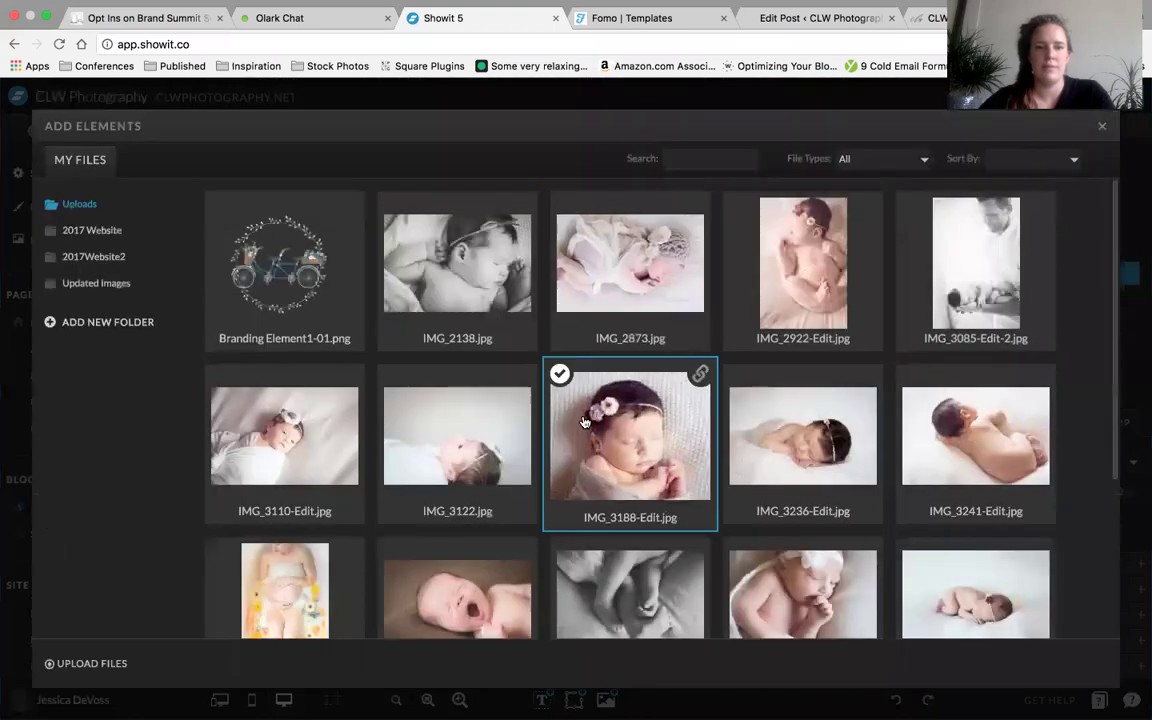
pyautogui.click(585, 421)
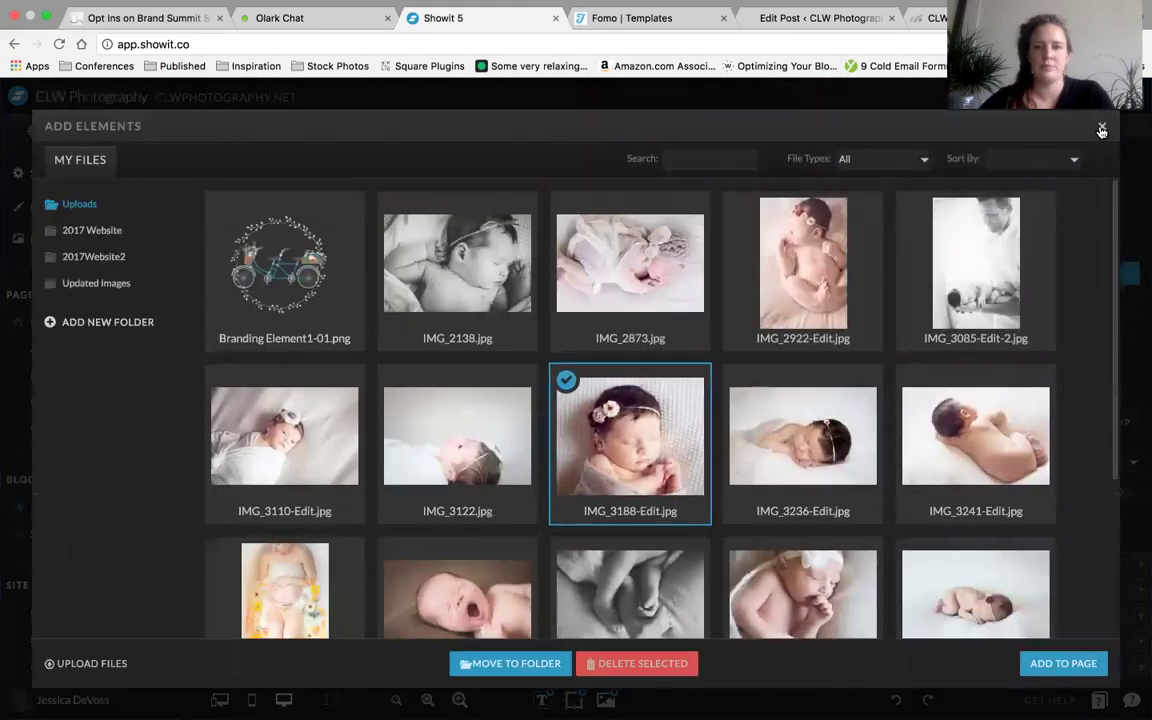
pyautogui.press('Escape')
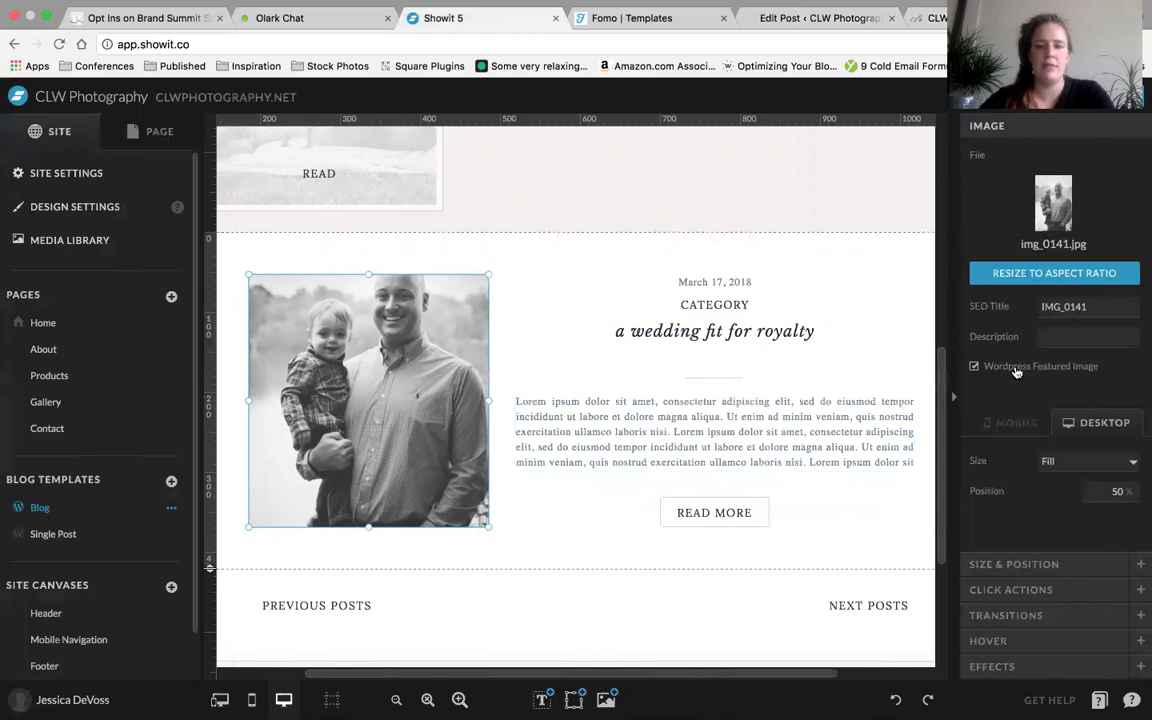
# Step: Reselect the photo in the post layout and view its click actions
pyautogui.click(510, 277)
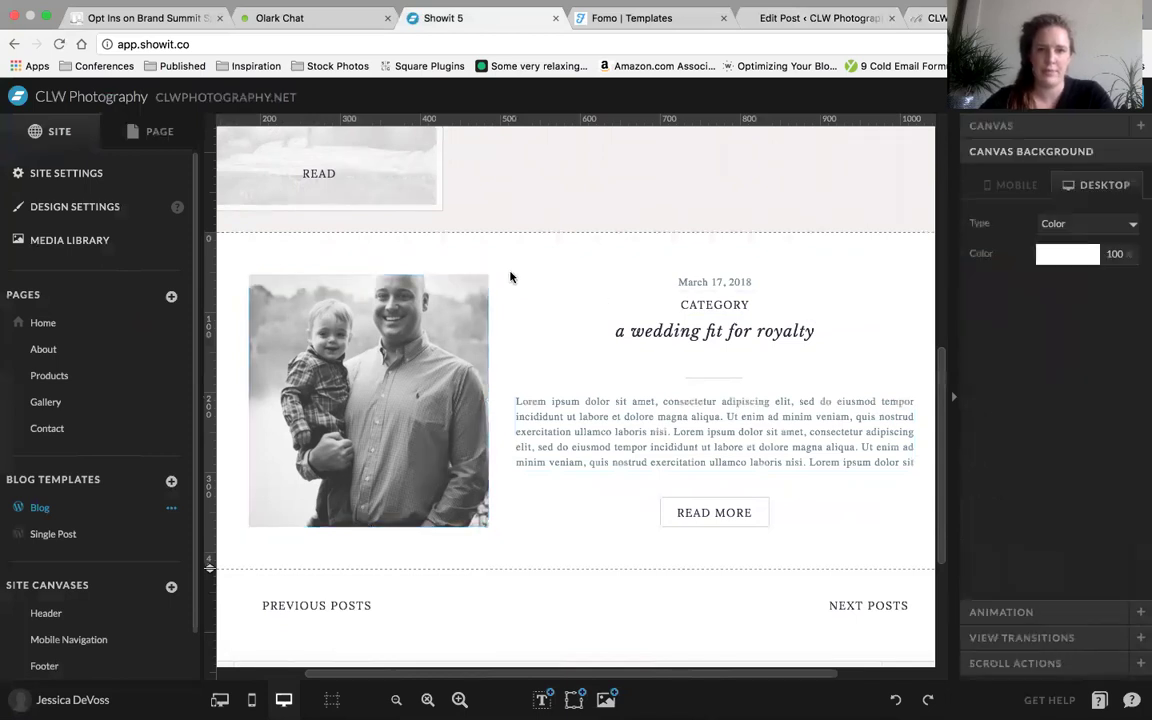
pyautogui.click(380, 410)
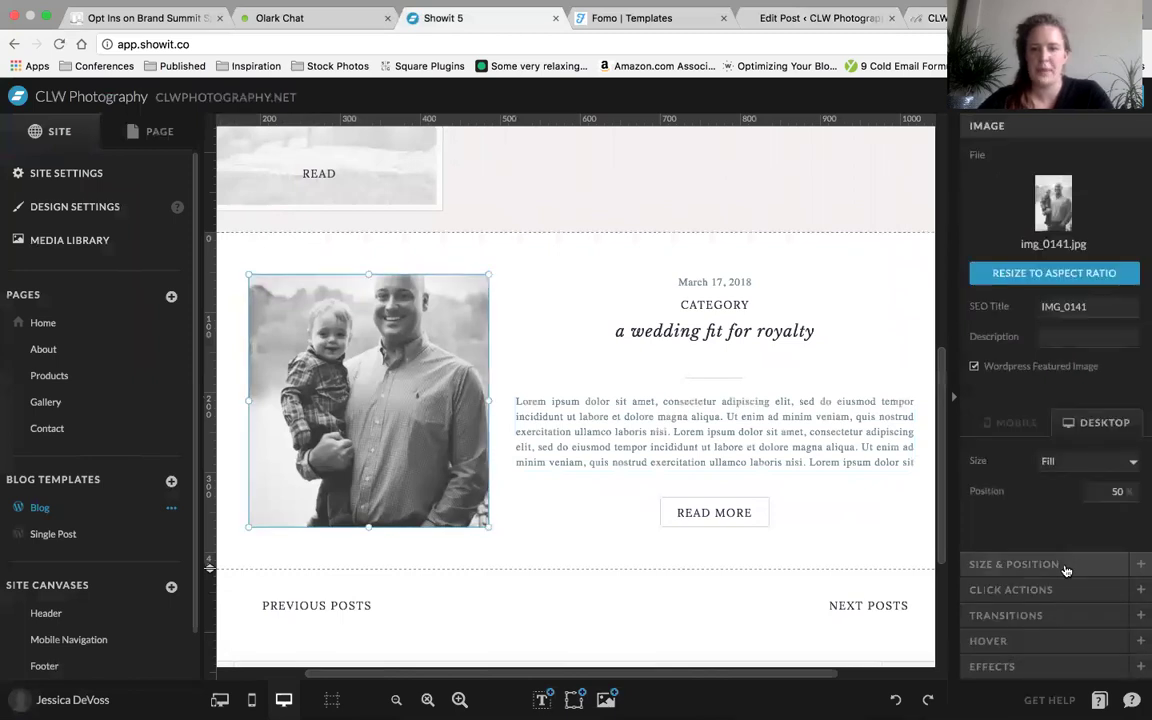
pyautogui.click(1013, 564)
pyautogui.click(1010, 589)
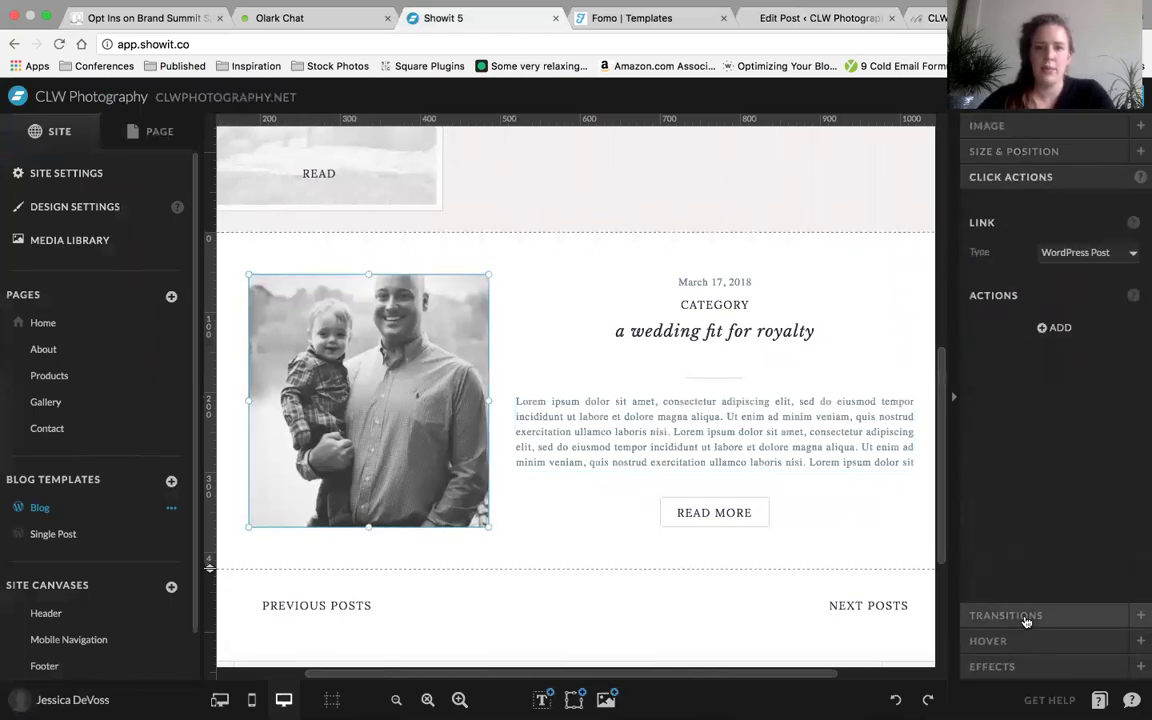
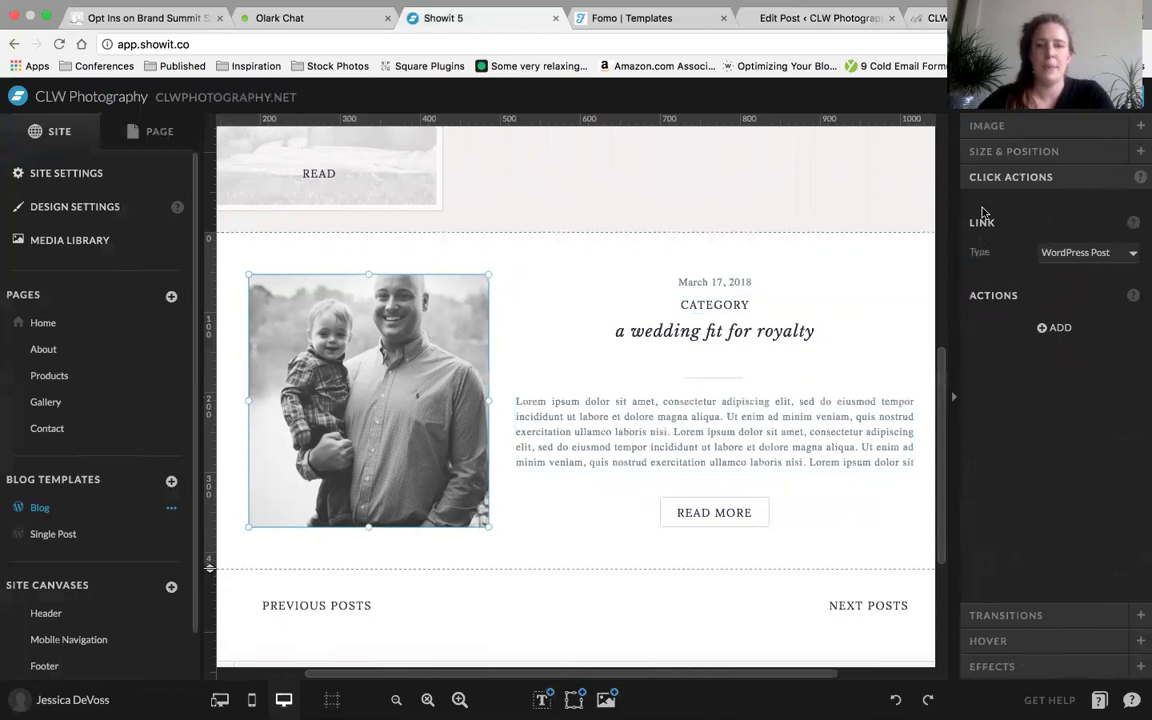
# Step: Set the photo's link type to None and restore it to WordPress Post, keeping the photo selected
pyautogui.click(1117, 253)
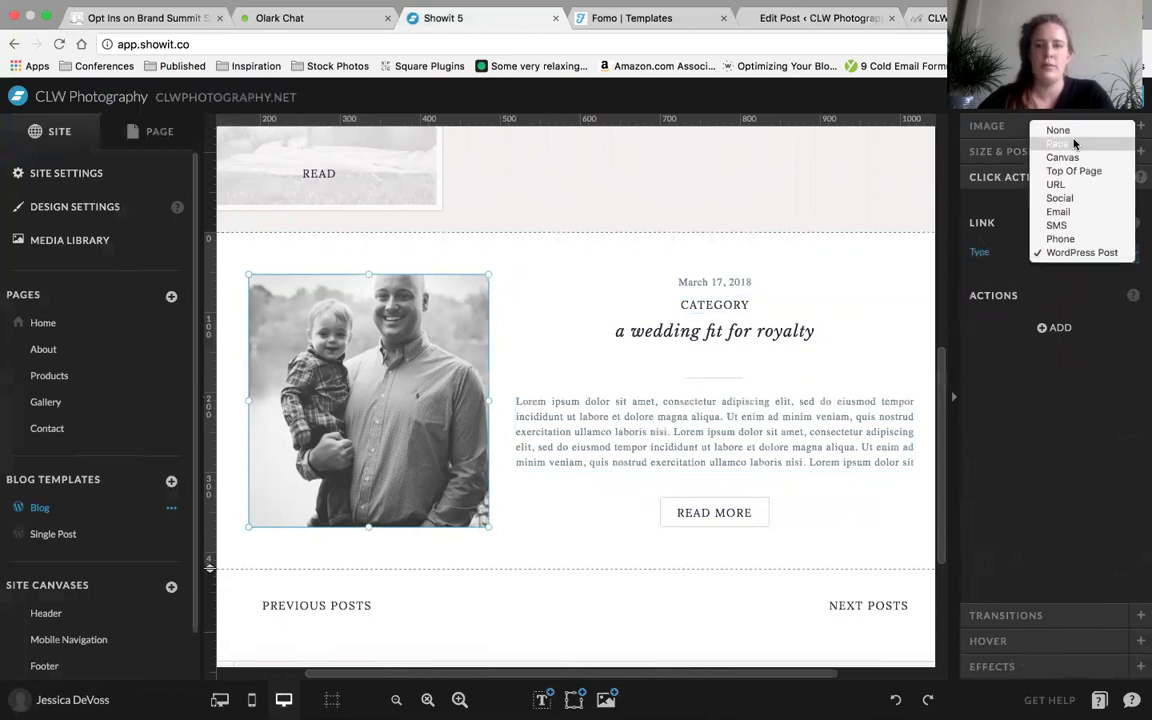
pyautogui.press('Escape')
pyautogui.click(1052, 256)
pyautogui.click(1050, 252)
pyautogui.click(1088, 252)
pyautogui.click(1096, 229)
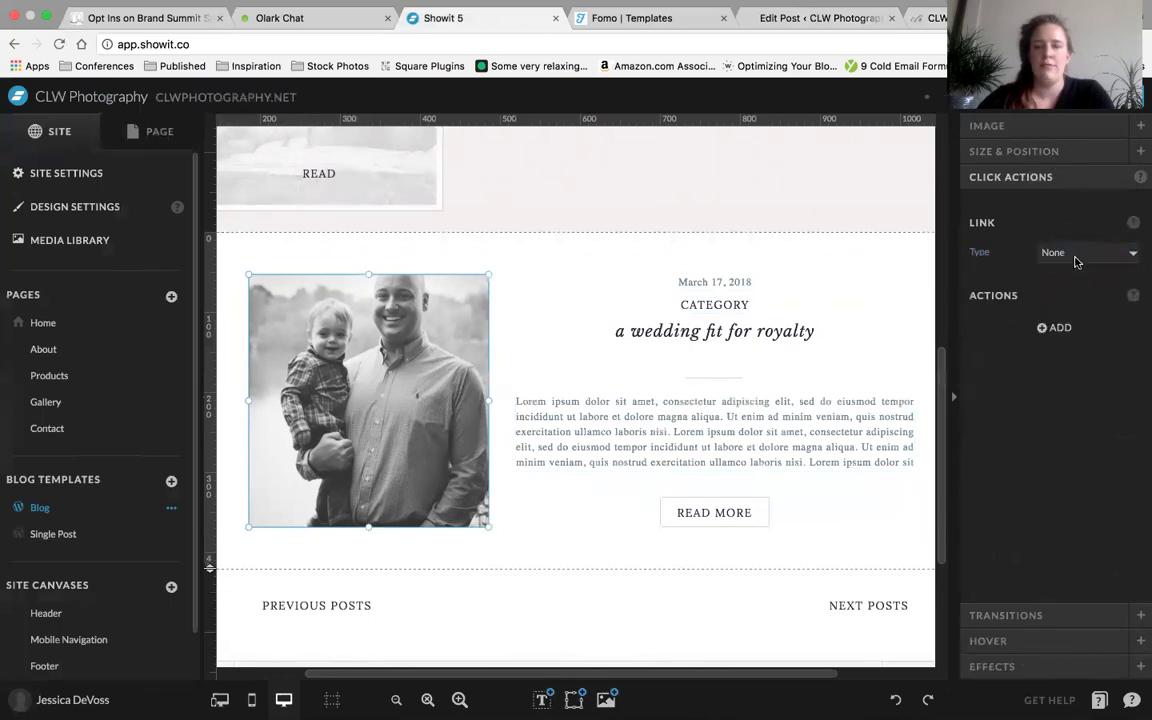
pyautogui.click(1076, 258)
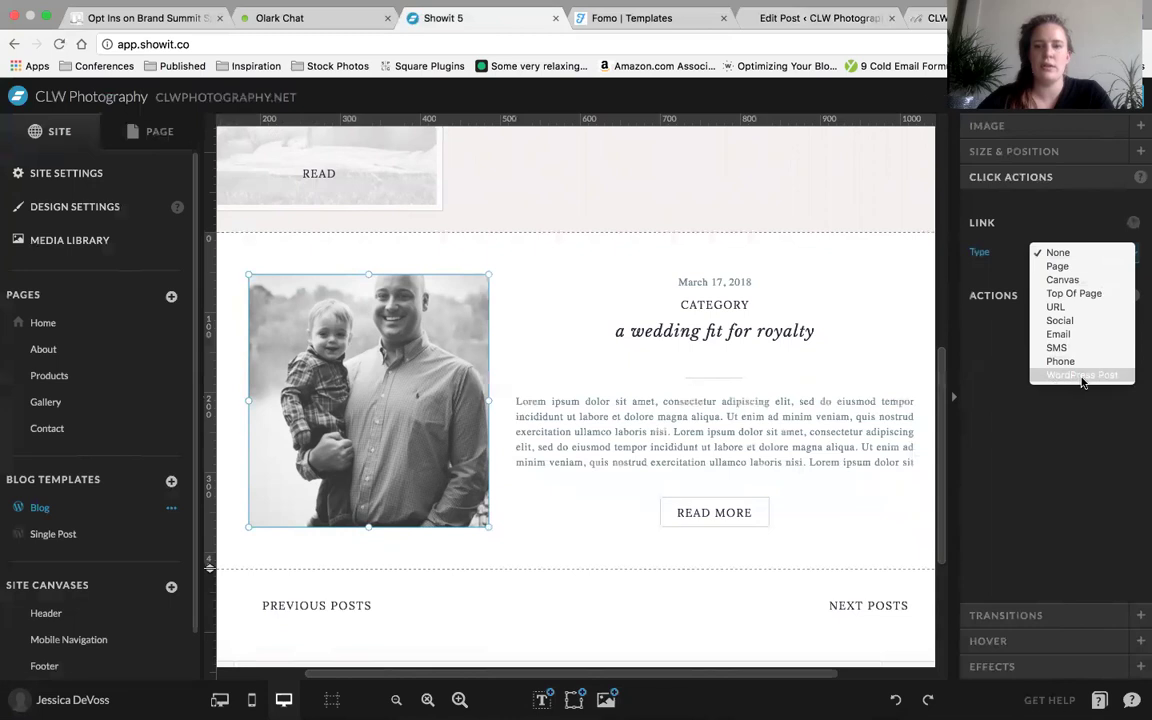
pyautogui.click(1082, 376)
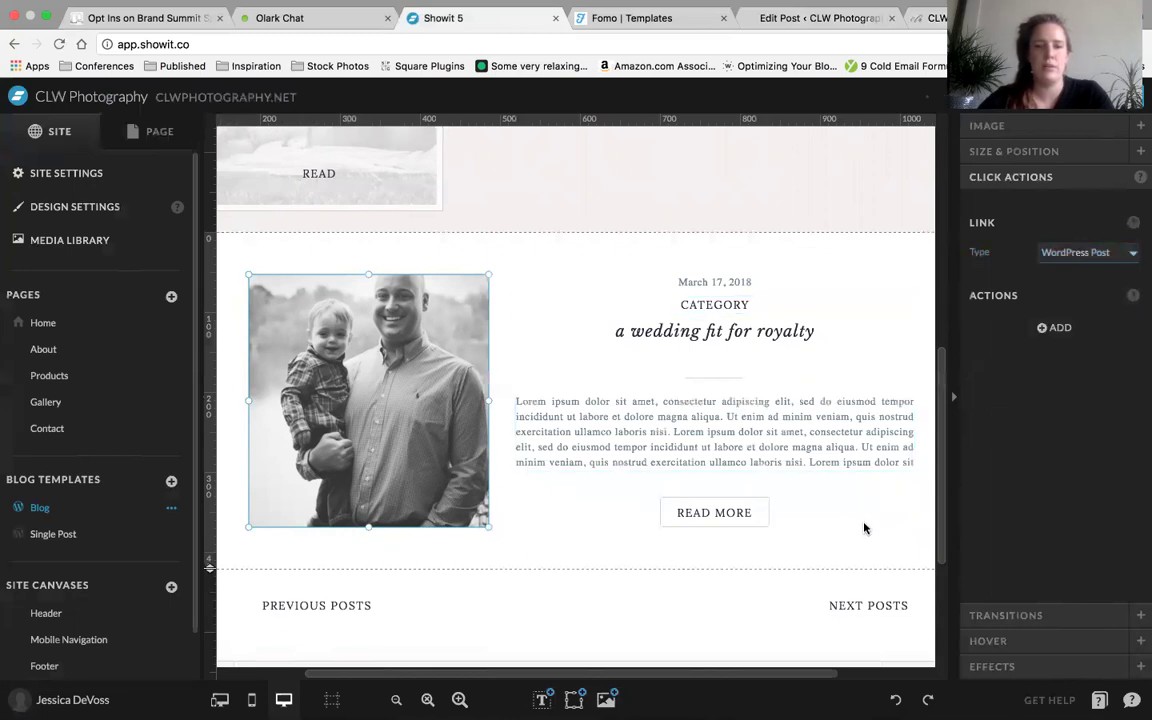
pyautogui.click(777, 469)
pyautogui.click(377, 446)
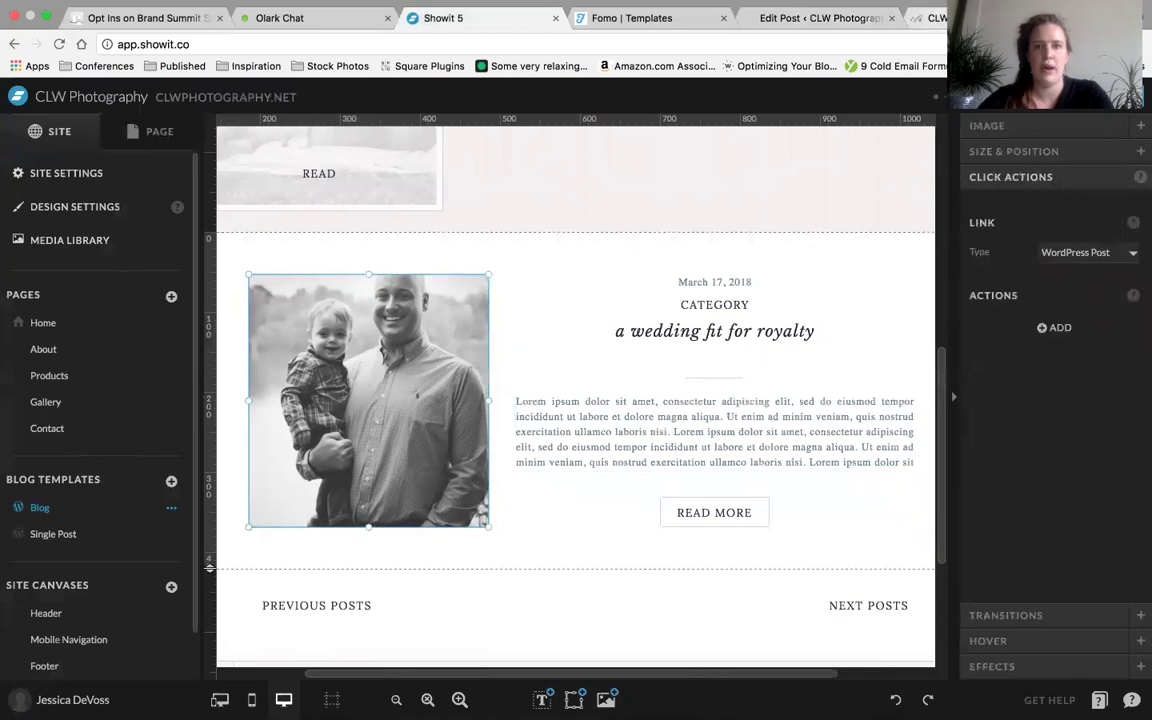
# Step: Switch to the live blog, open the "printing pictures" post from its image, look through it and return to the blog page
pyautogui.click(935, 17)
pyautogui.scroll(-2, 402, 443)
pyautogui.click(402, 443)
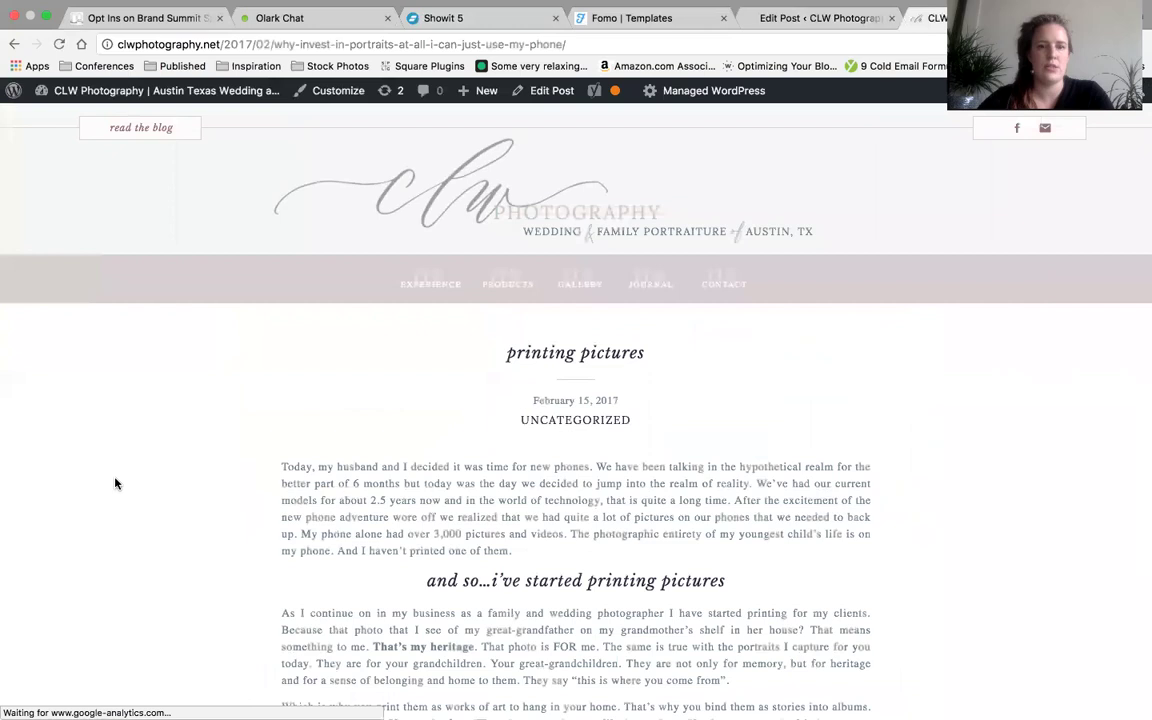
pyautogui.scroll(-4, 115, 484)
pyautogui.scroll(-6, 115, 484)
pyautogui.scroll(10, 113, 481)
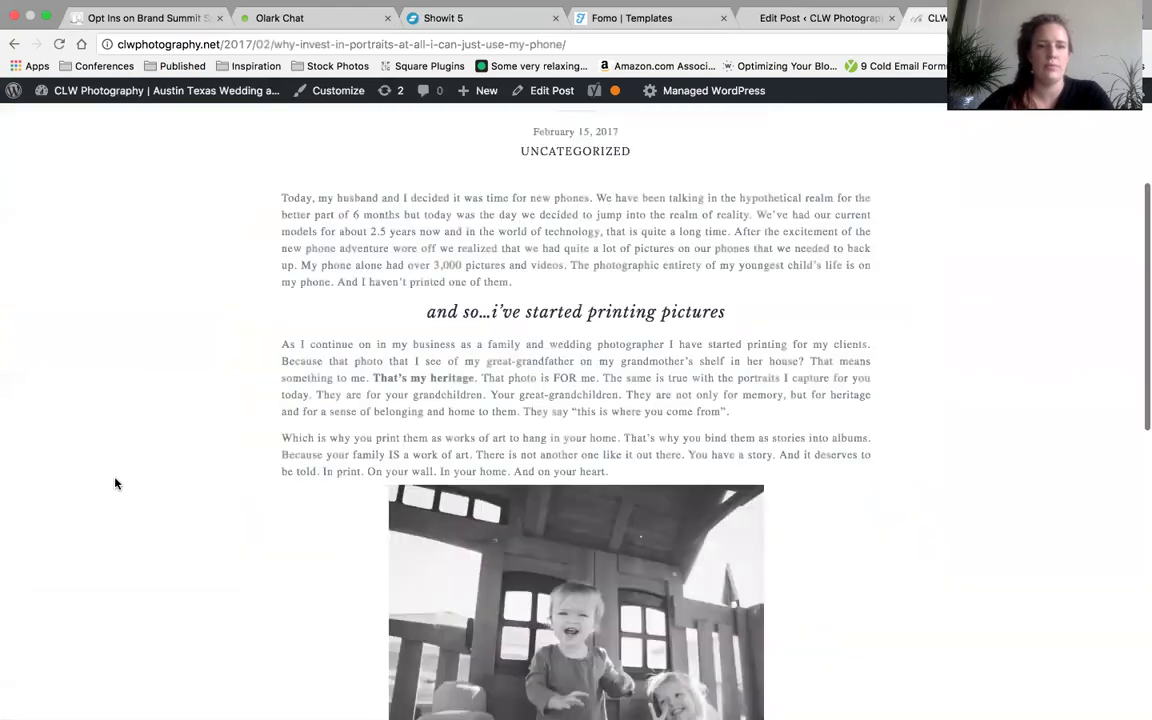
pyautogui.click(15, 45)
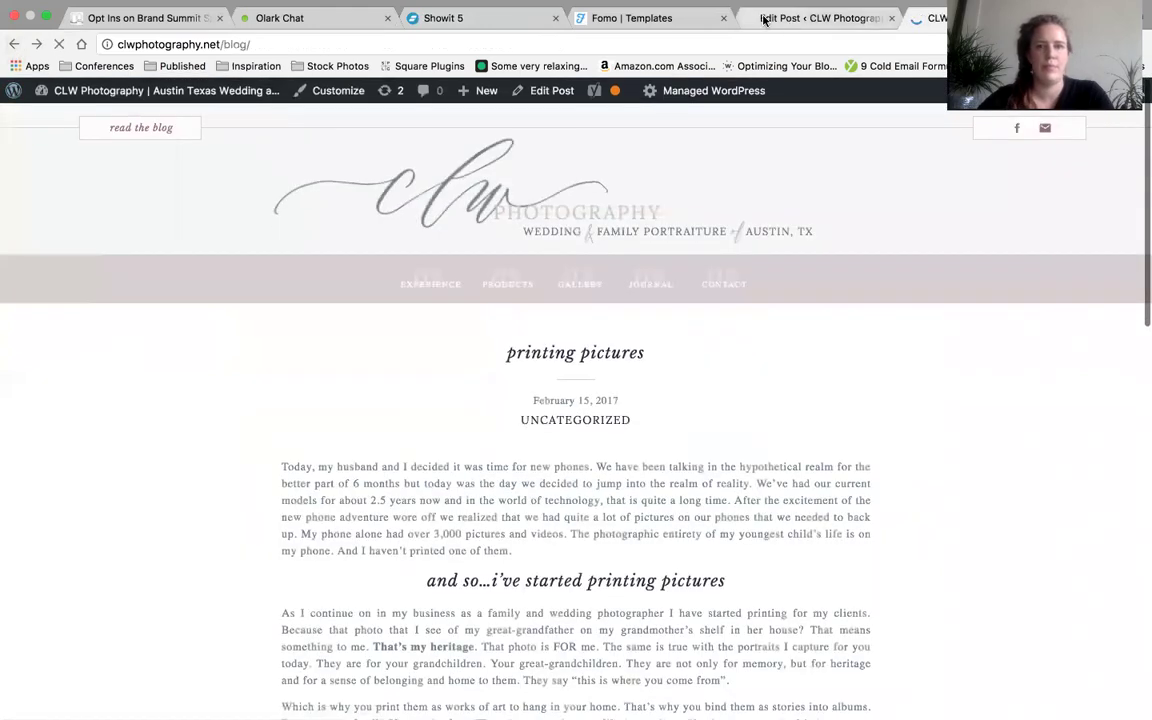
# Step: Switch to Showit and move the Fomo Templates browser tab ahead of the Olark Chat tab
pyautogui.click(800, 18)
pyautogui.click(443, 18)
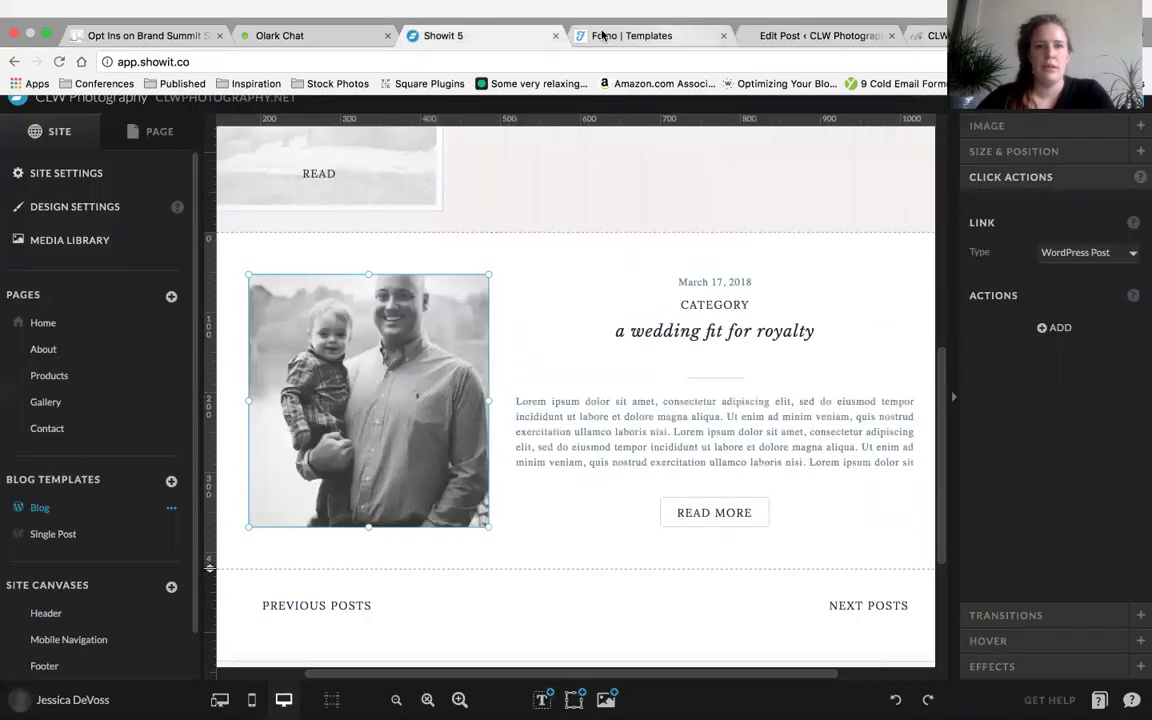
pyautogui.moveTo(630, 35); pyautogui.dragTo(300, 35)
pyautogui.click(655, 35)
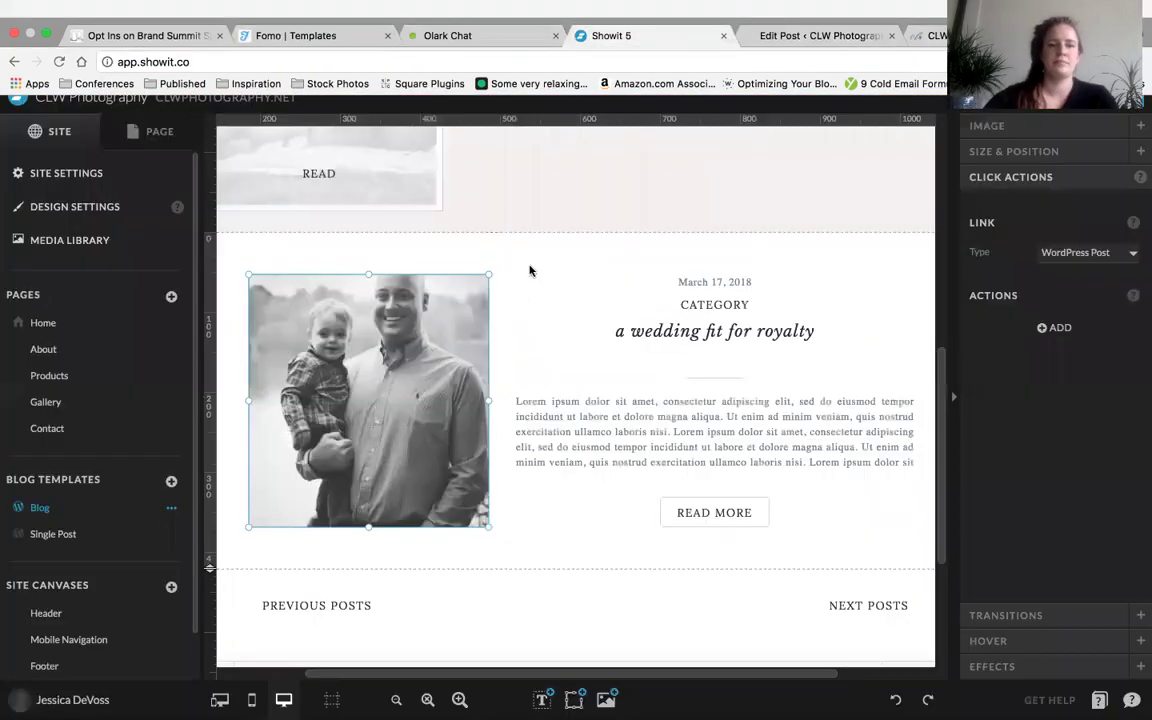
# Step: Select the Post Title in the post layout and show its text style settings
pyautogui.click(543, 267)
pyautogui.click(655, 342)
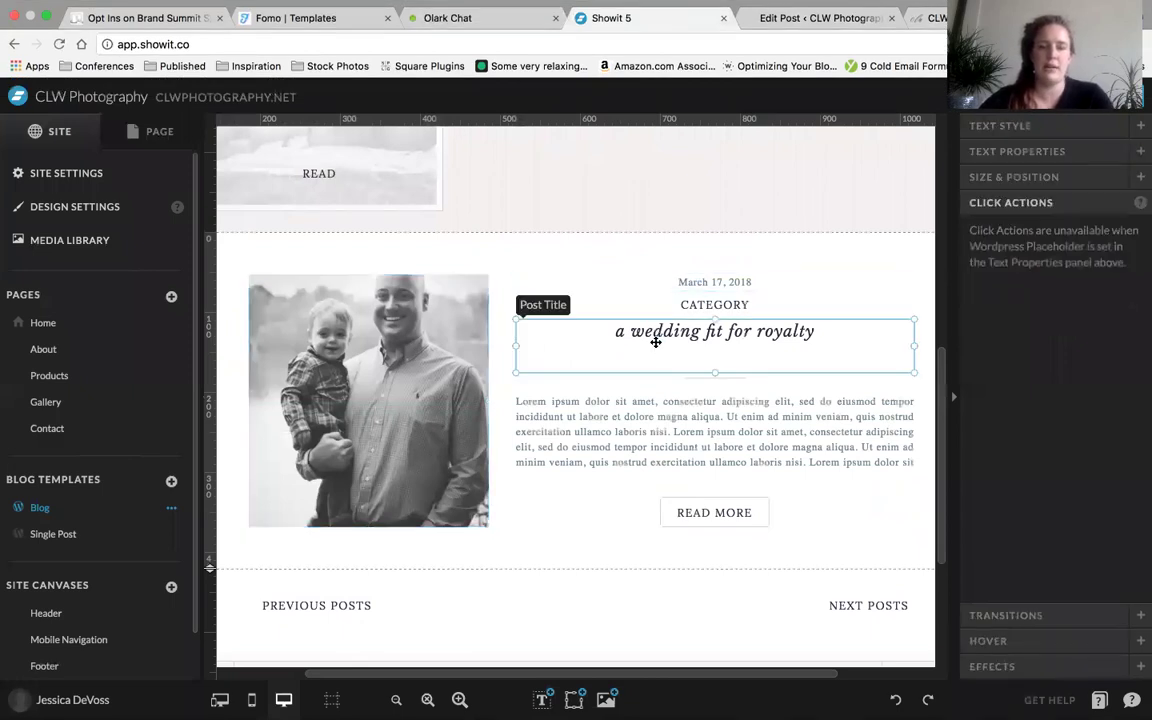
pyautogui.click(1018, 126)
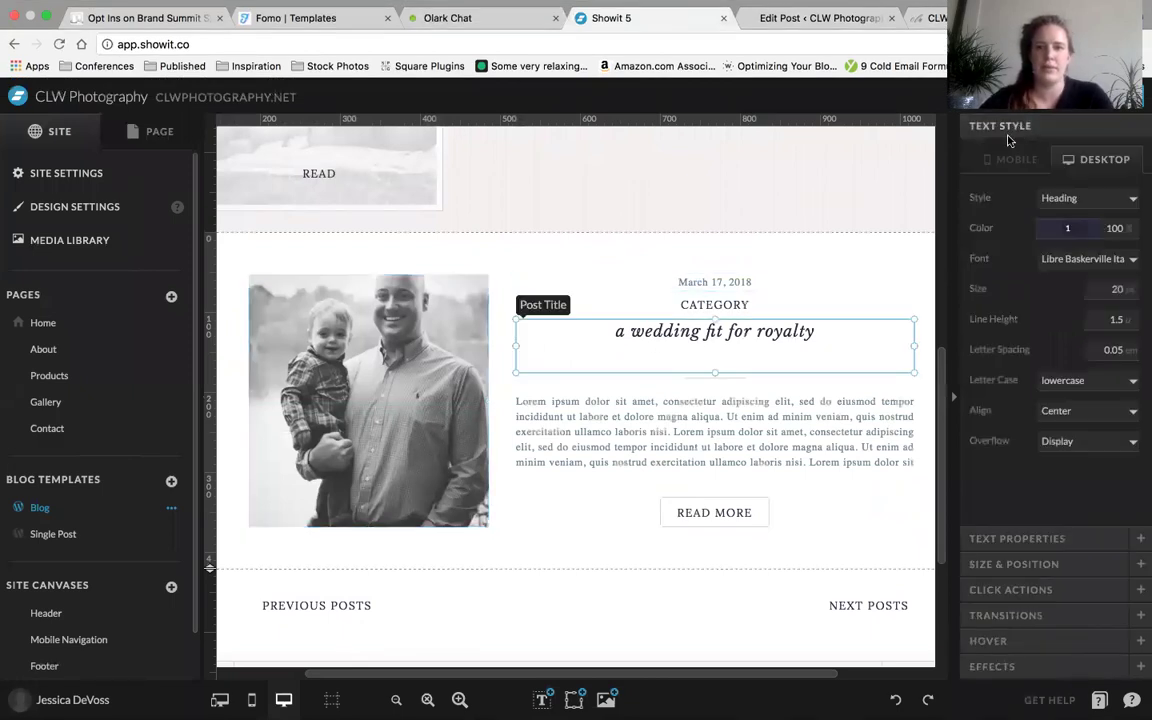
# Step: Show the Post Title's text properties, review its WordPress placeholder options, and select the Post Excerpt text below it
pyautogui.moveTo(541, 700)
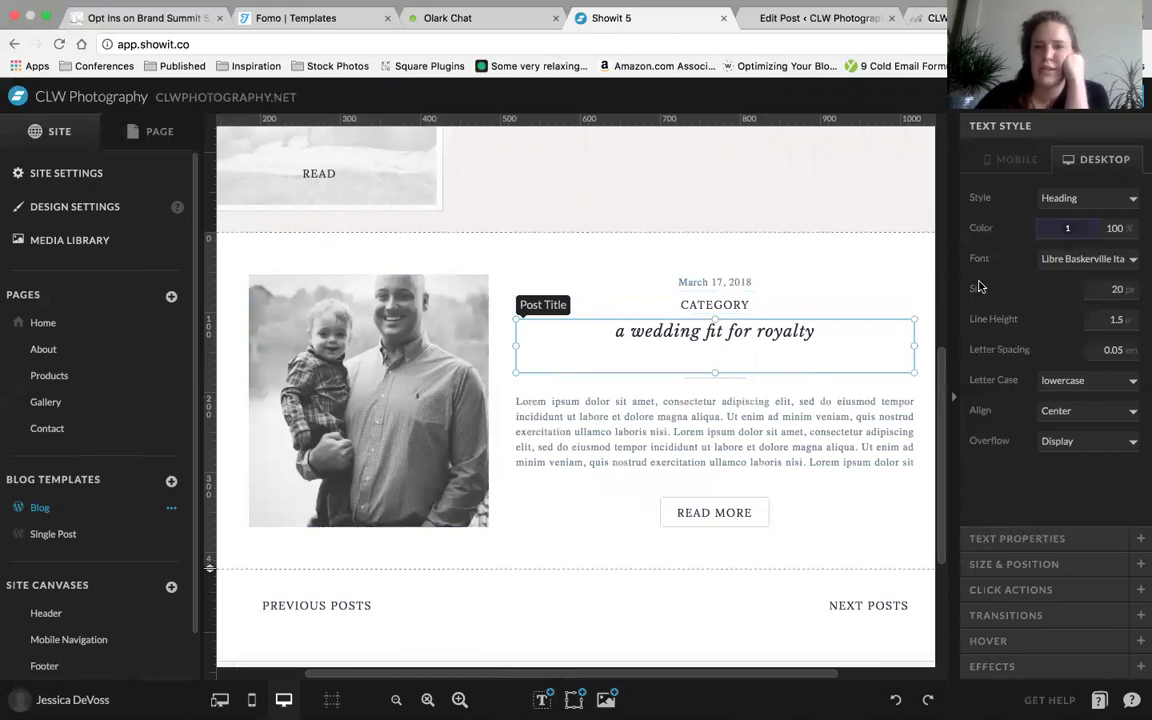
pyautogui.click(1039, 541)
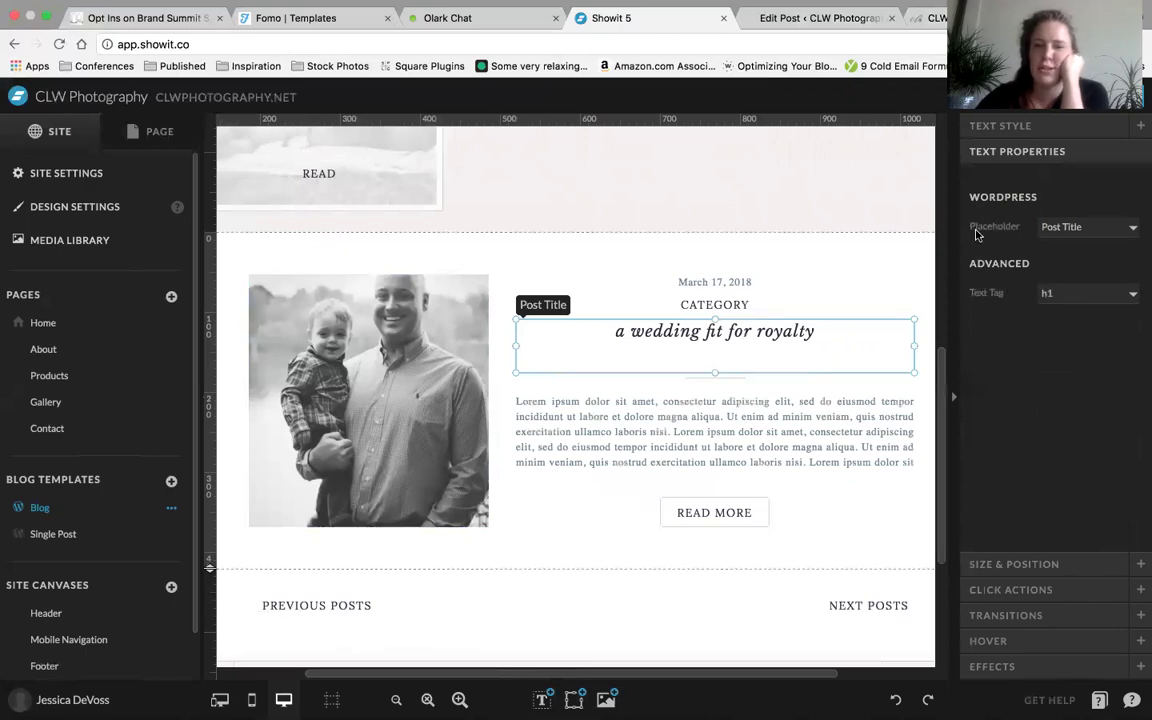
pyautogui.click(1100, 228)
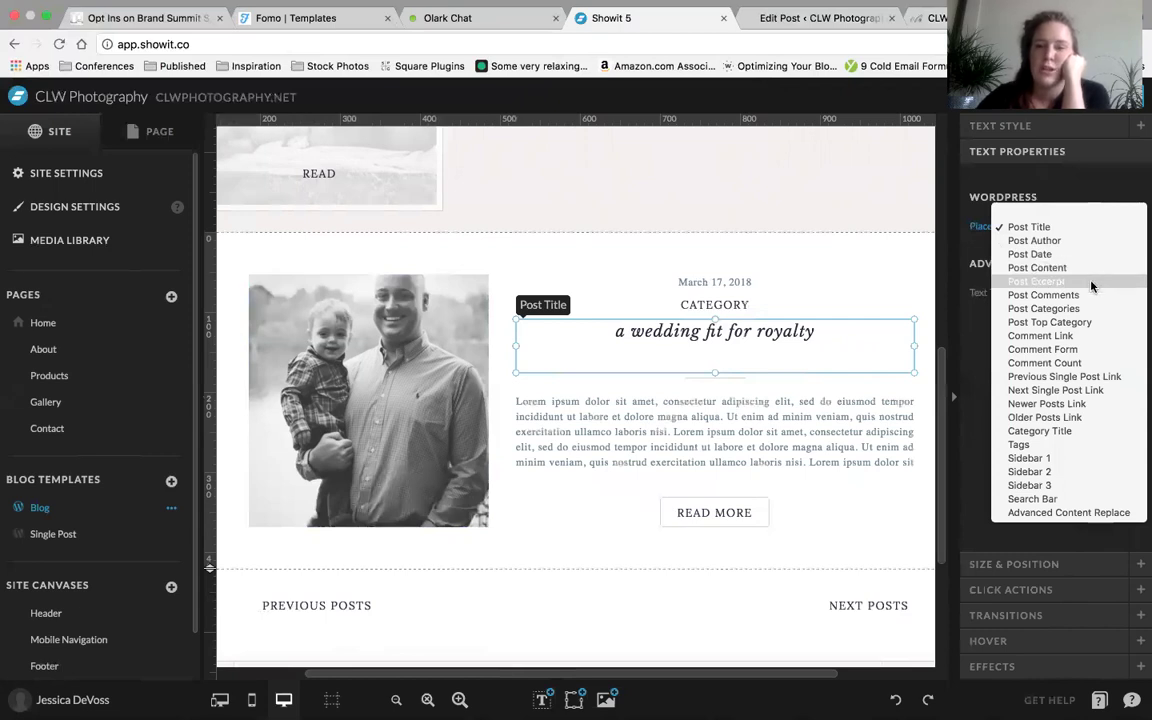
pyautogui.click(773, 422)
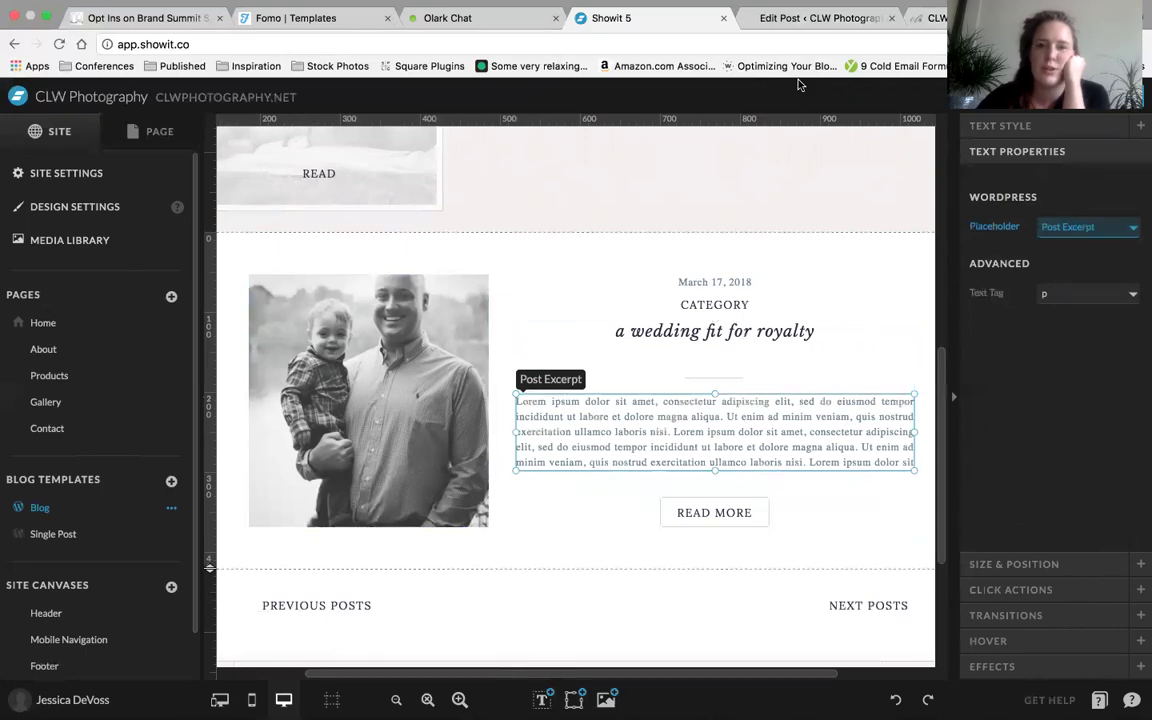
# Step: Switch to the live blog and examine the excerpt of the "printing pictures" post
pyautogui.click(806, 18)
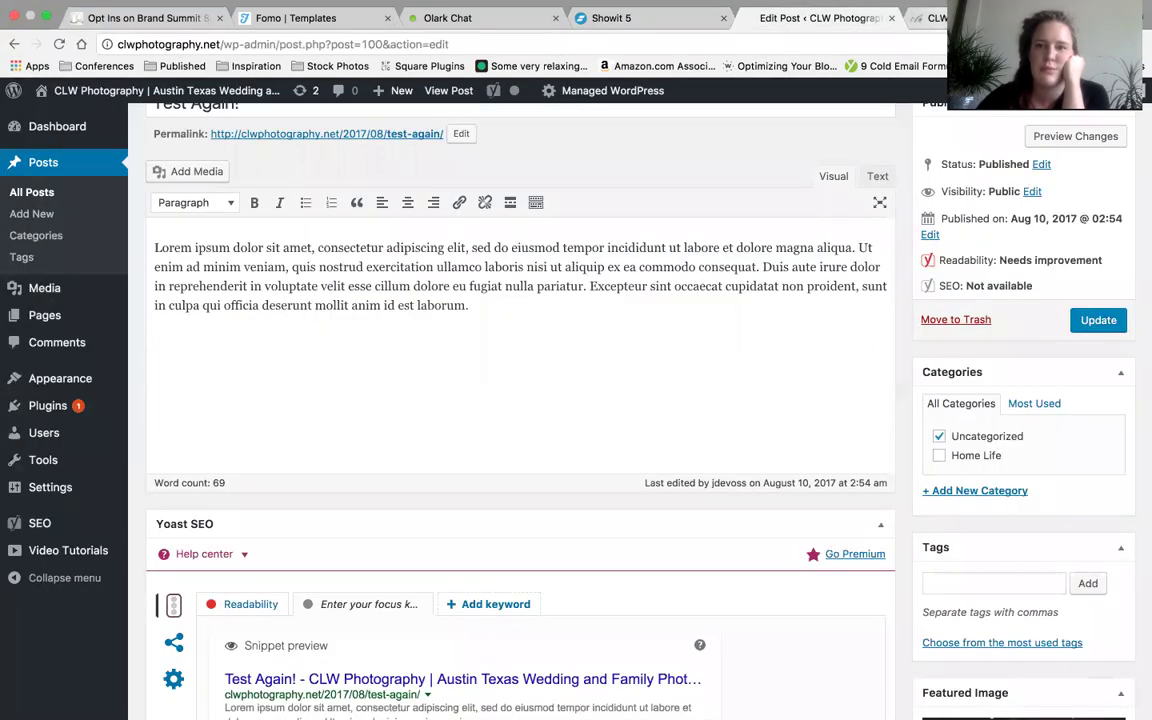
pyautogui.click(935, 18)
pyautogui.scroll(-3, 646, 451)
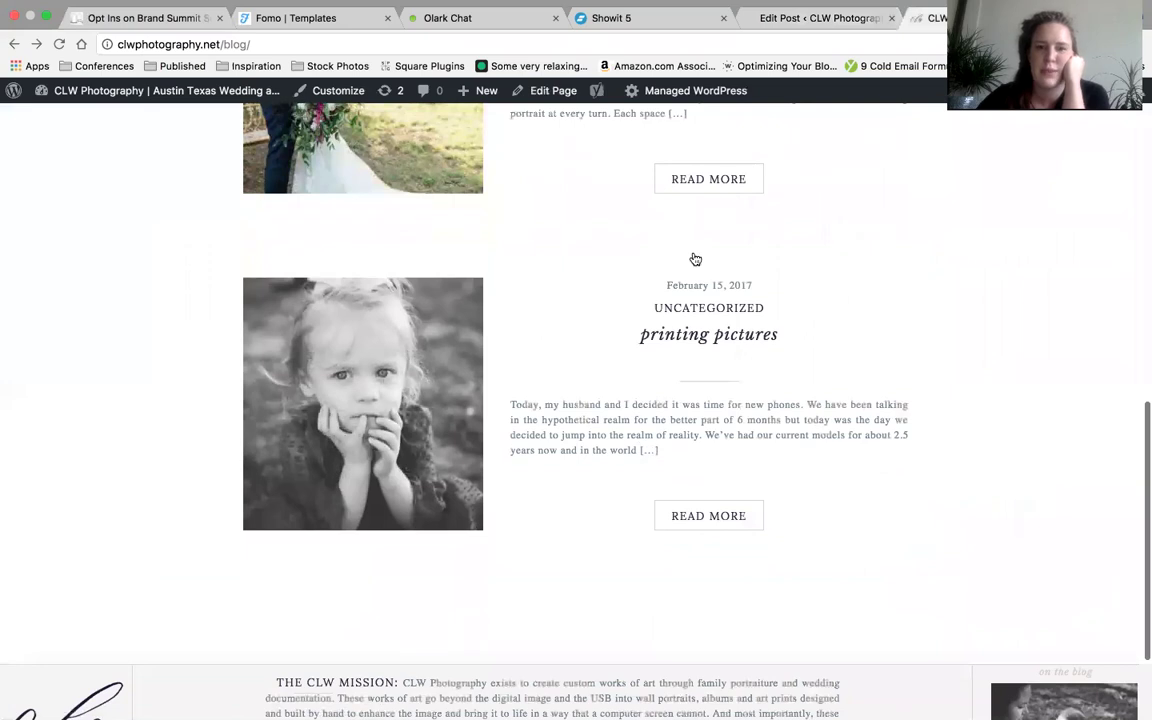
# Step: Return to Showit, review the Post Excerpt's WordPress placeholder options without changing them, and deselect the text
pyautogui.click(620, 18)
pyautogui.click(1088, 227)
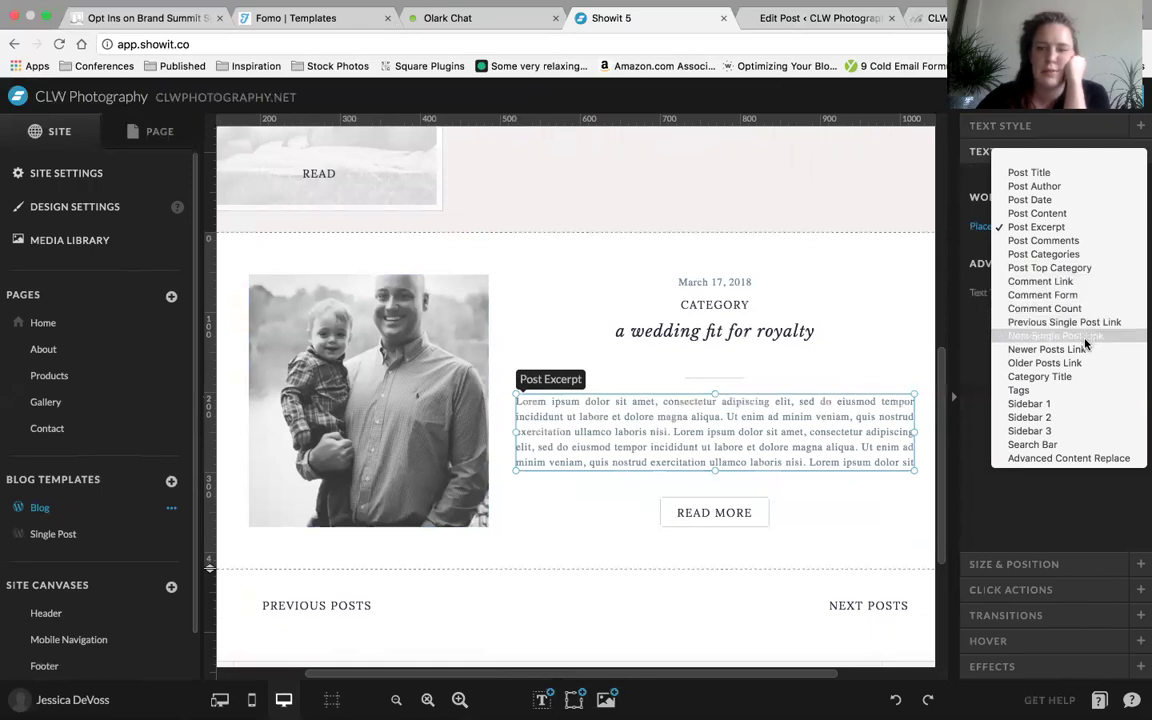
pyautogui.click(1000, 542)
pyautogui.click(818, 505)
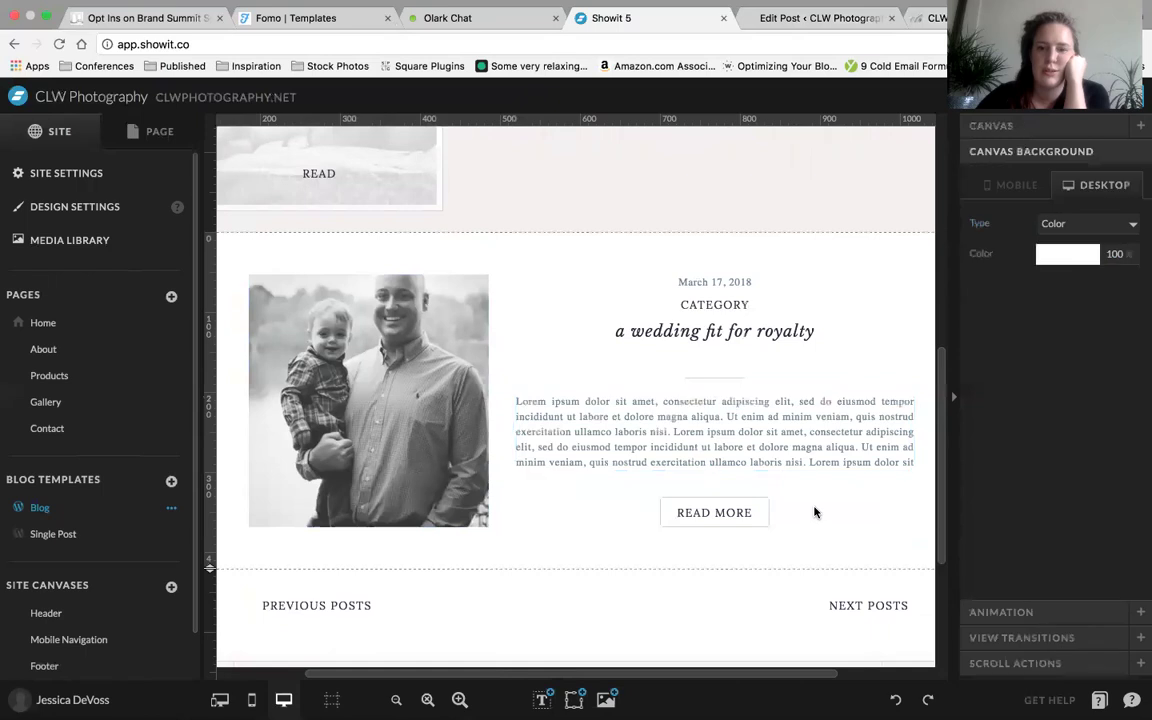
# Step: Show the click actions of the Read More text in the post layout, and deselect it
pyautogui.click(706, 514)
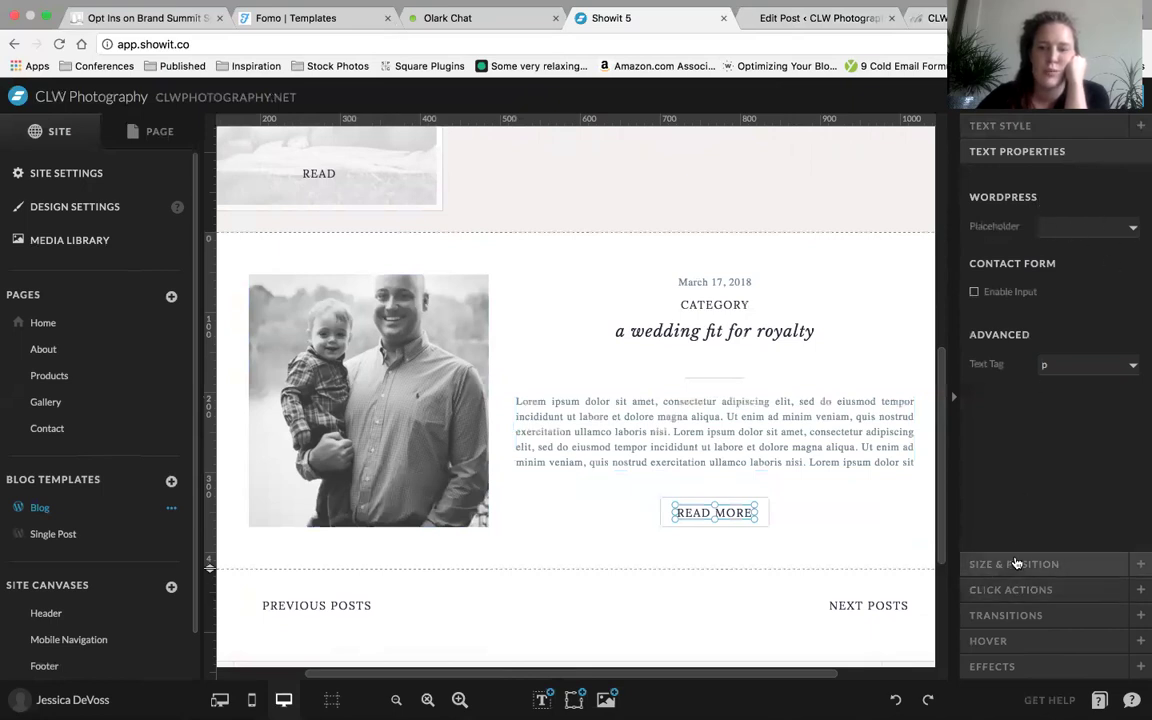
pyautogui.click(1010, 590)
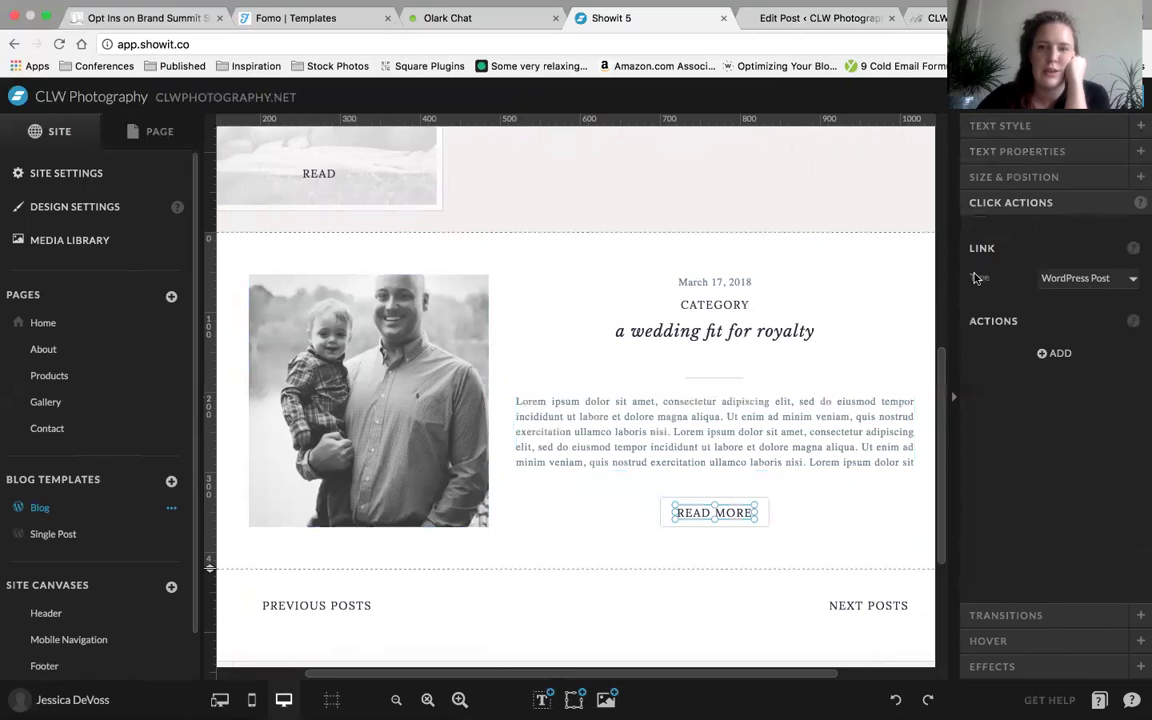
pyautogui.click(764, 560)
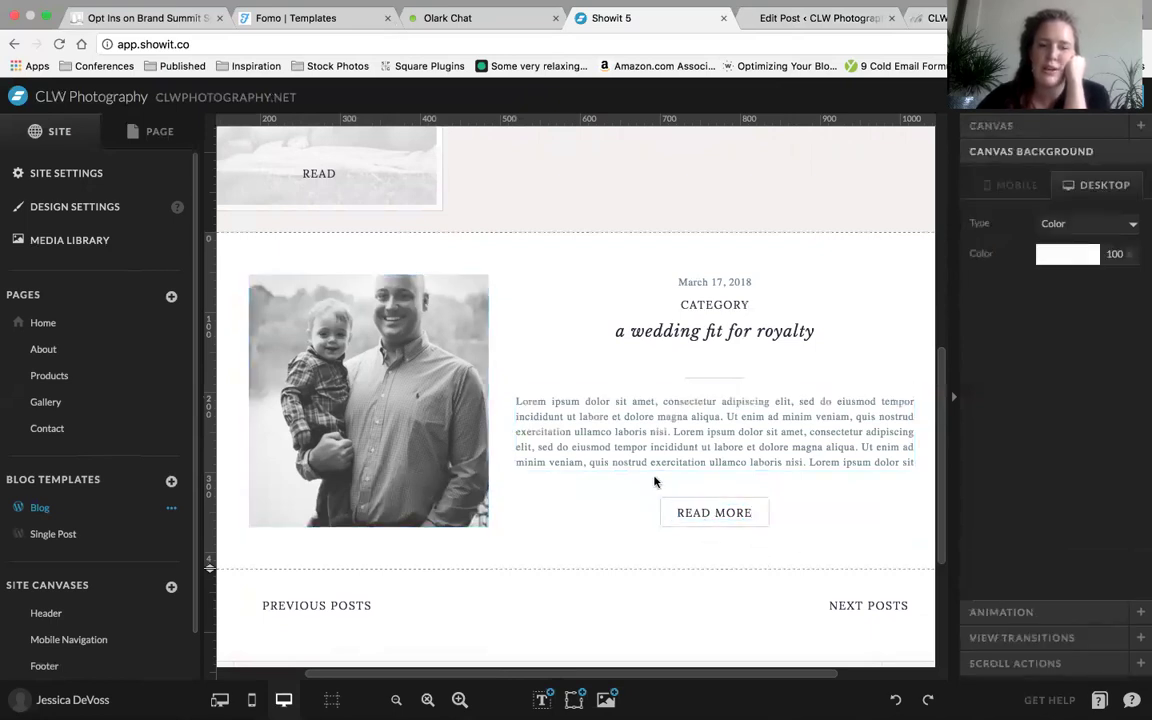
# Step: Check the Post Title's click actions, and test the "printing pictures" title link on the live blog before returning to the blog page
pyautogui.click(646, 330)
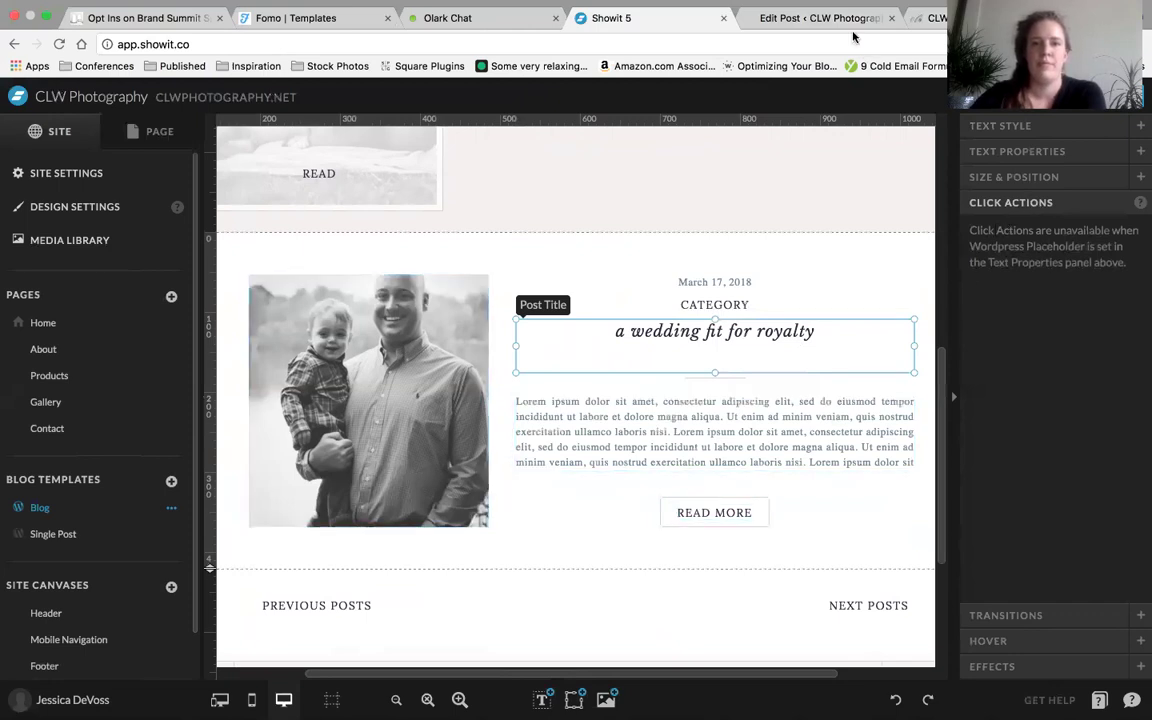
pyautogui.click(929, 22)
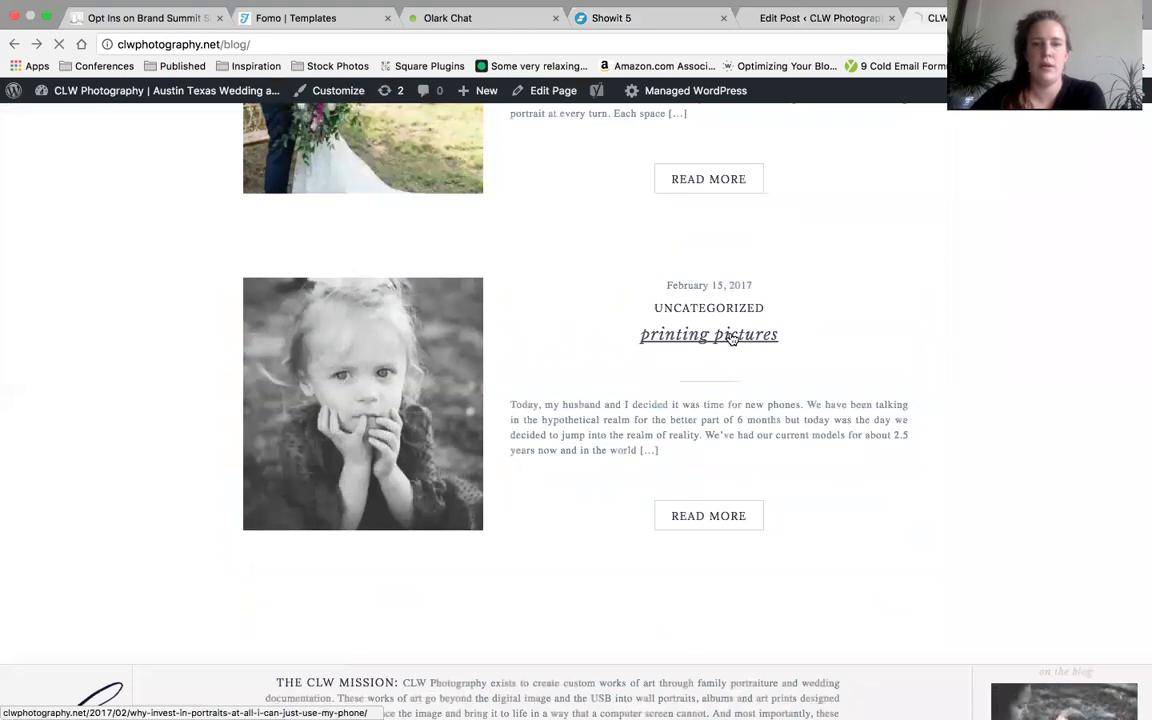
pyautogui.click(665, 338)
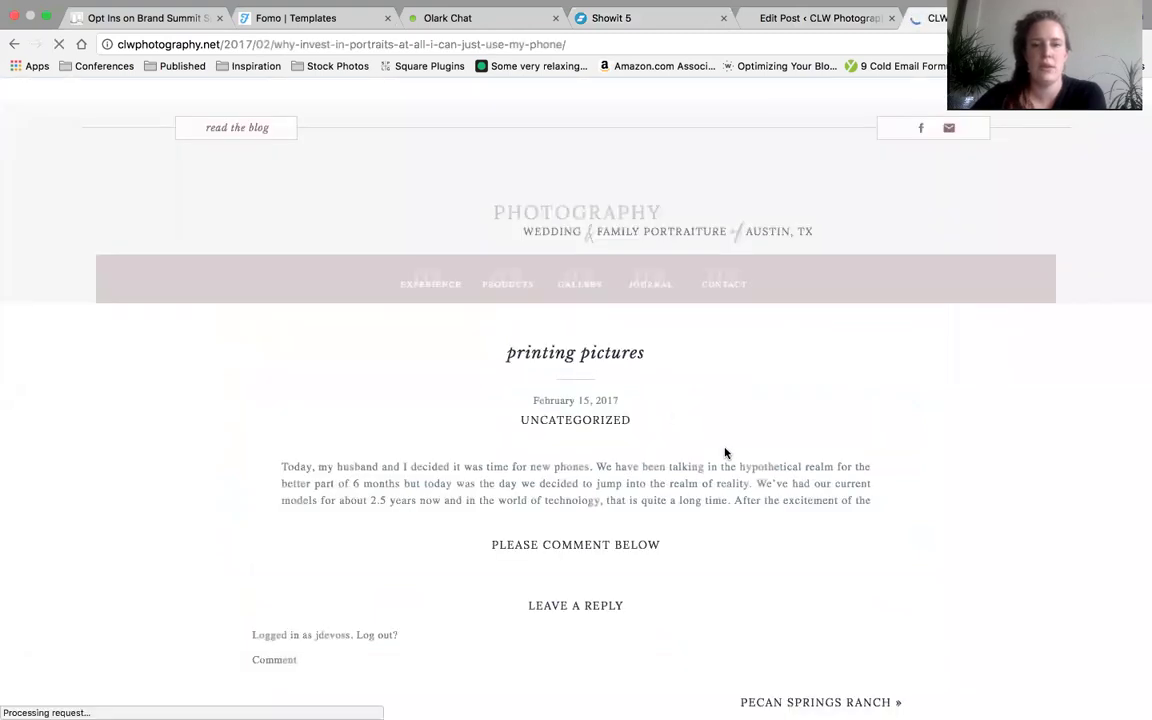
pyautogui.click(14, 44)
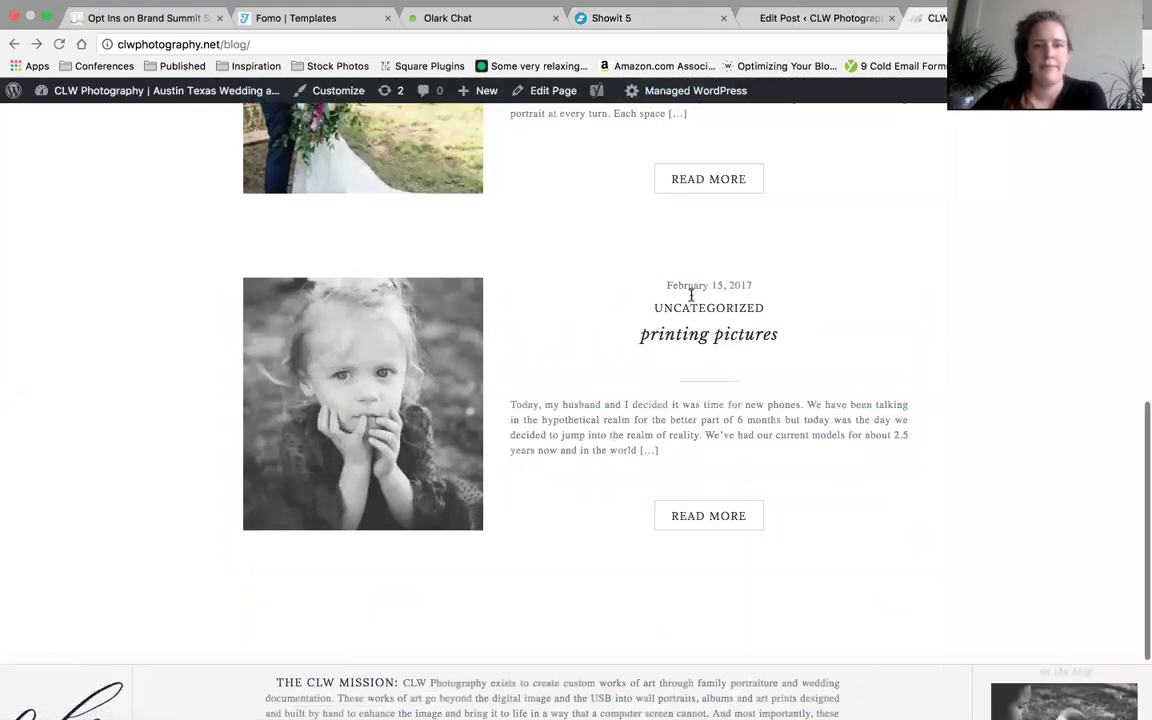
# Step: Open the Uncategorized category page from the "printing pictures" post and look through its listed posts
pyautogui.click(682, 317)
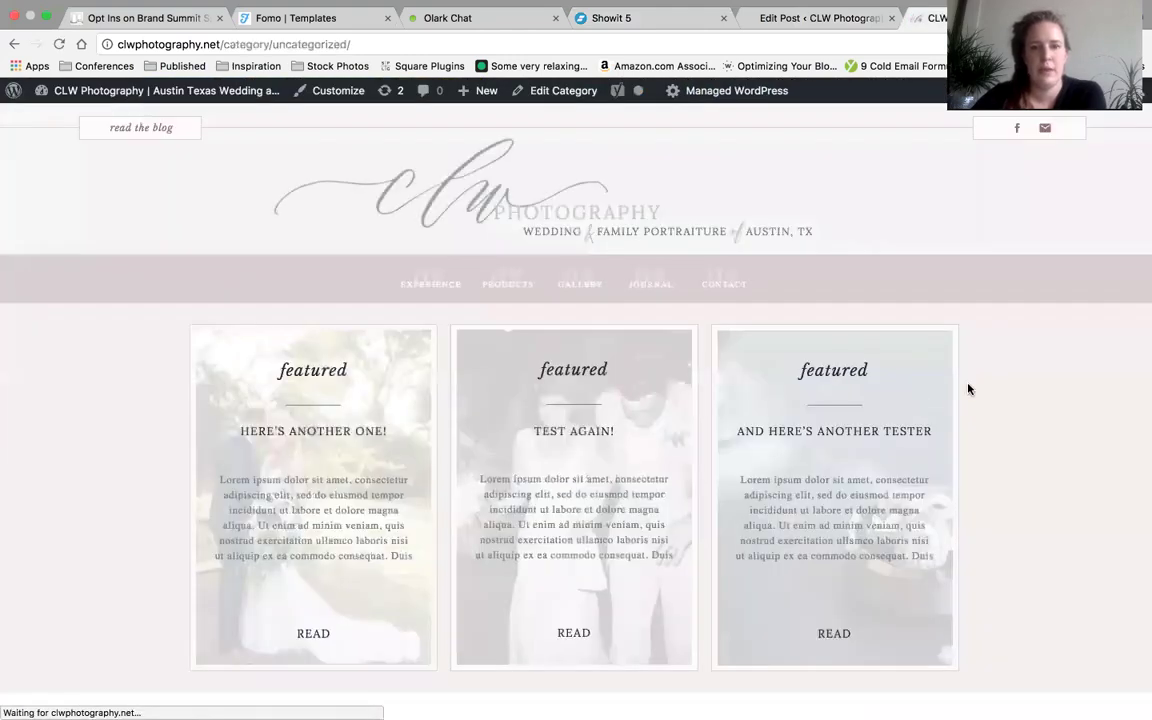
pyautogui.scroll(-10, 1051, 400)
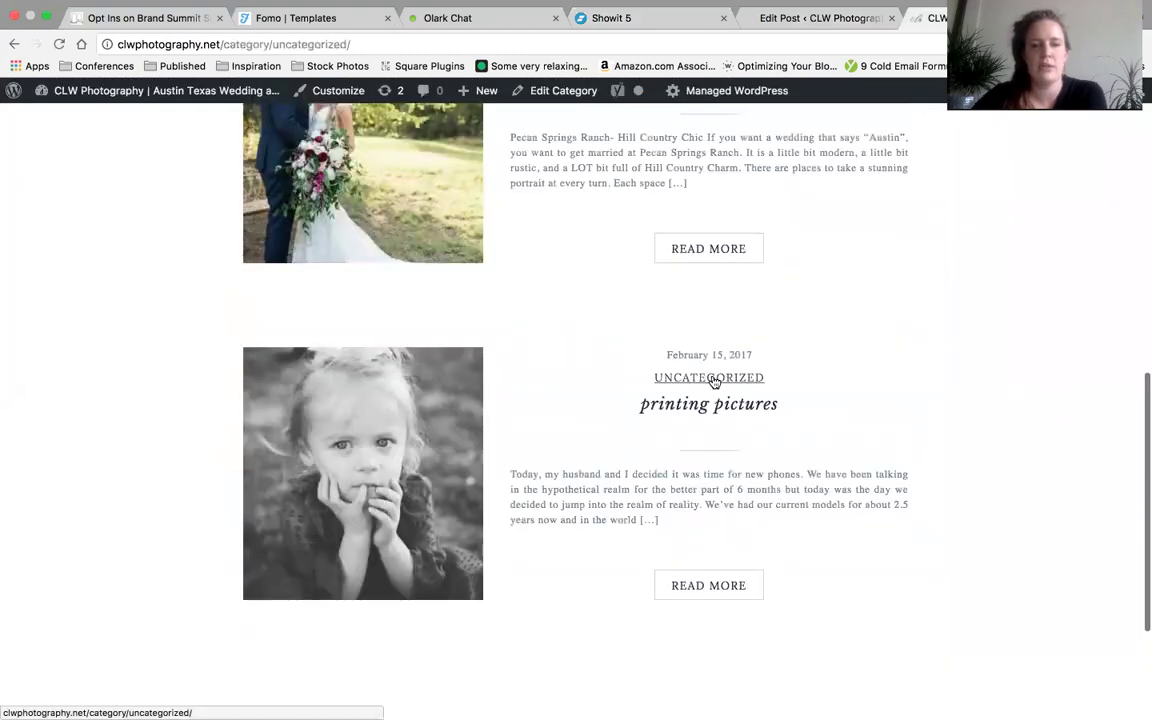
pyautogui.scroll(2, 714, 379)
pyautogui.scroll(-2, 769, 560)
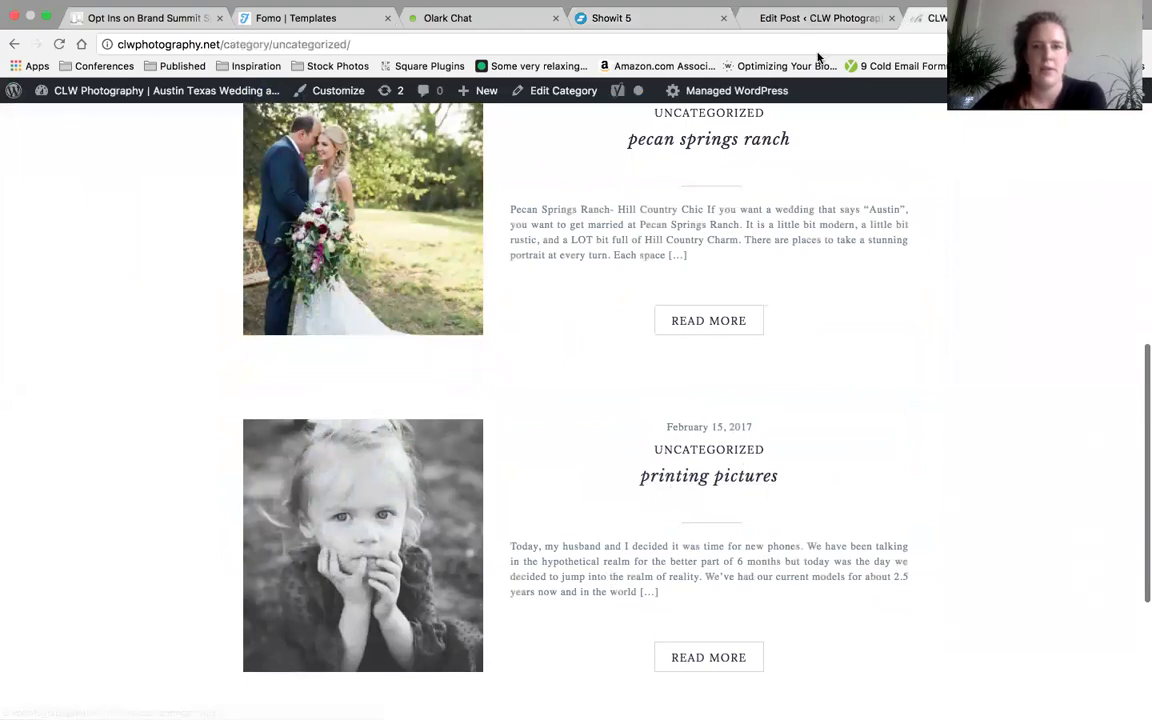
# Step: Return to Showit and look through the Blog template's post layout, pagination, footer and featured posts canvases
pyautogui.click(798, 20)
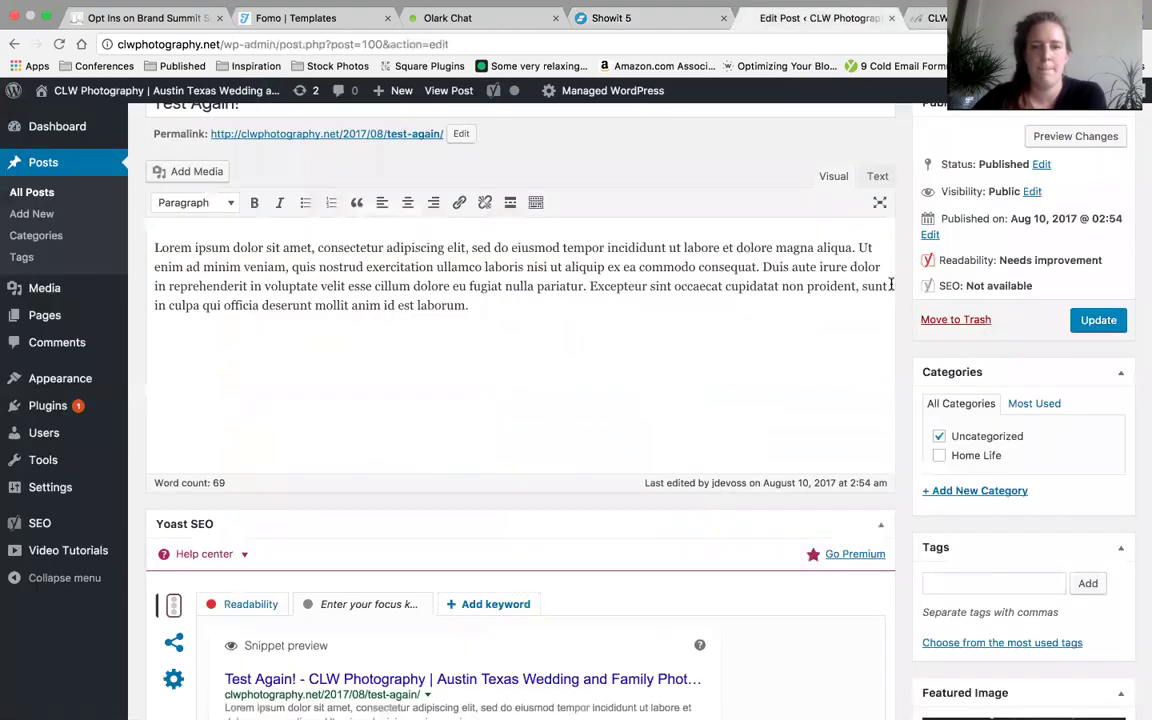
pyautogui.click(643, 20)
pyautogui.click(886, 508)
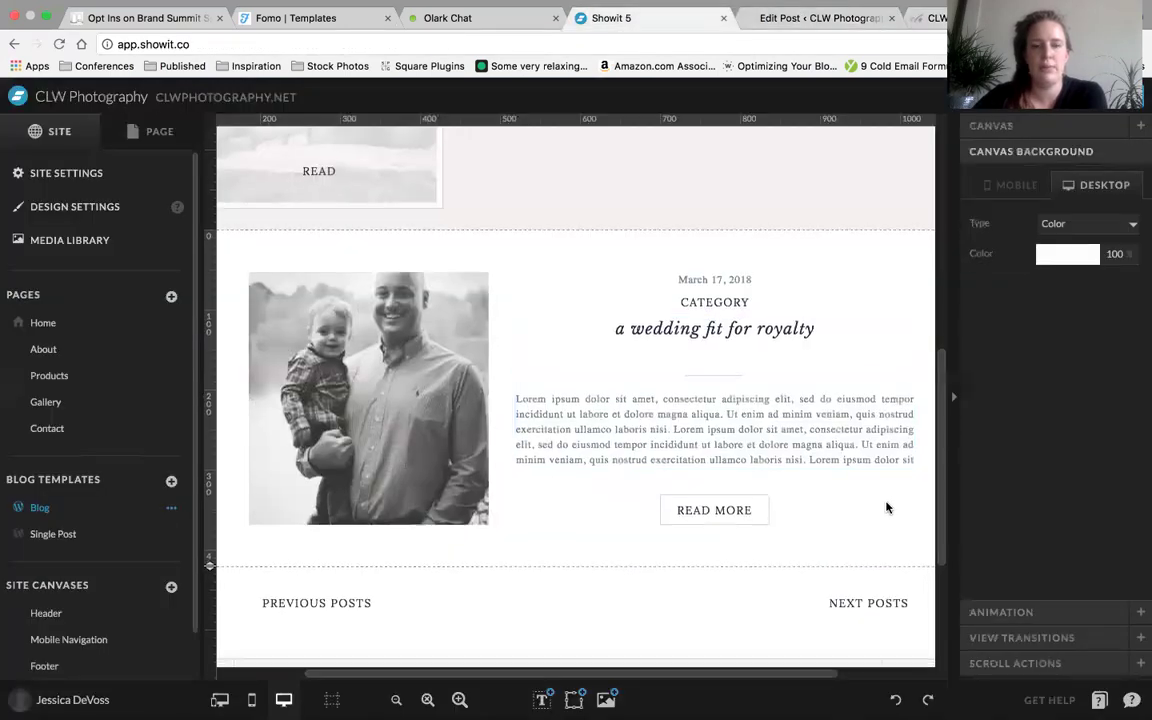
pyautogui.scroll(-1, 886, 508)
pyautogui.hscroll(-2, 886, 508)
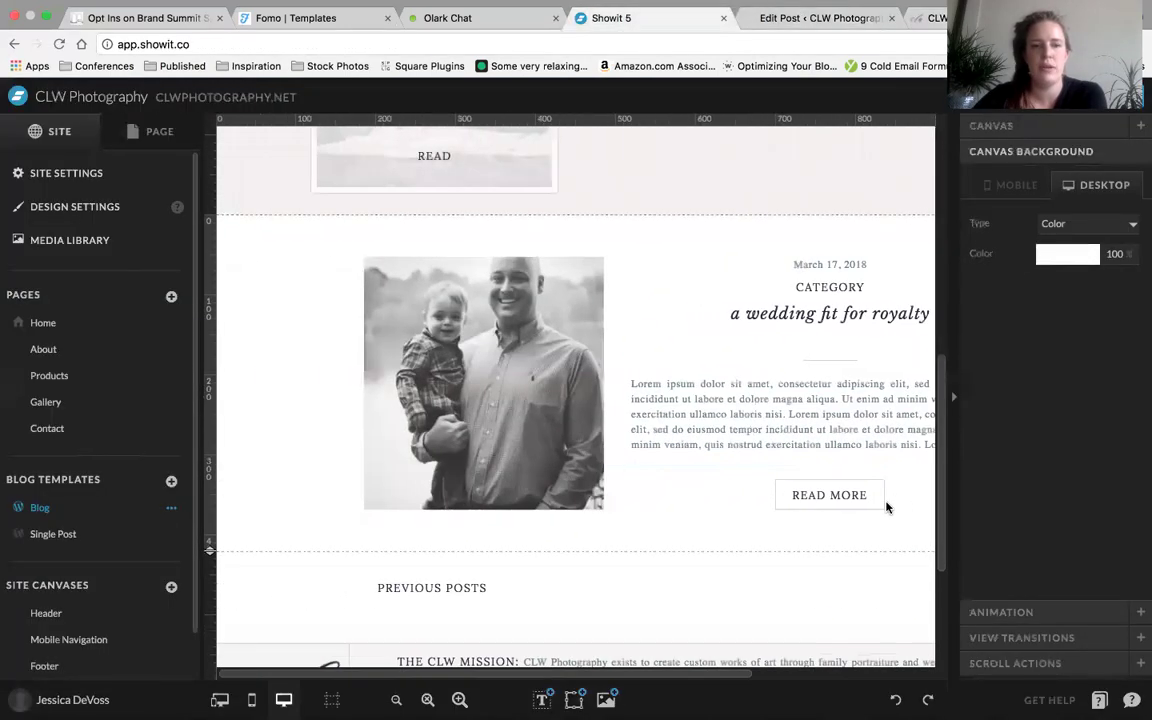
pyautogui.scroll(-3, 886, 508)
pyautogui.hscroll(3, 886, 508)
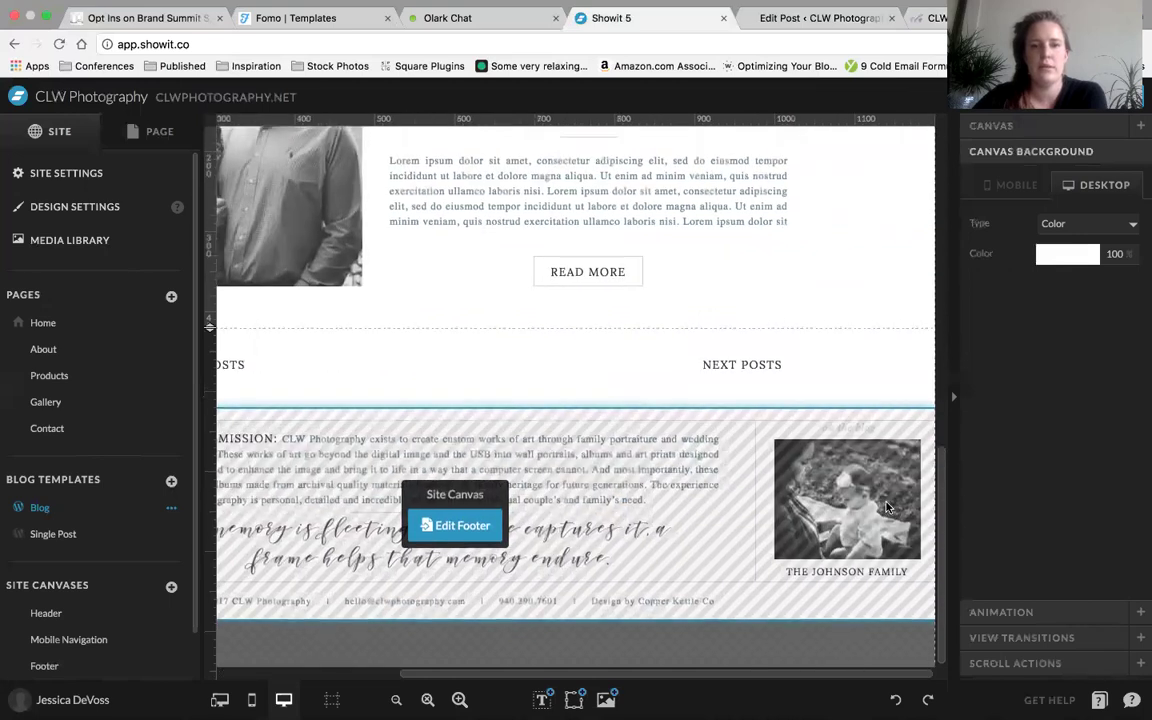
pyautogui.scroll(10, 886, 508)
pyautogui.hscroll(-3, 886, 508)
pyautogui.scroll(-4, 886, 508)
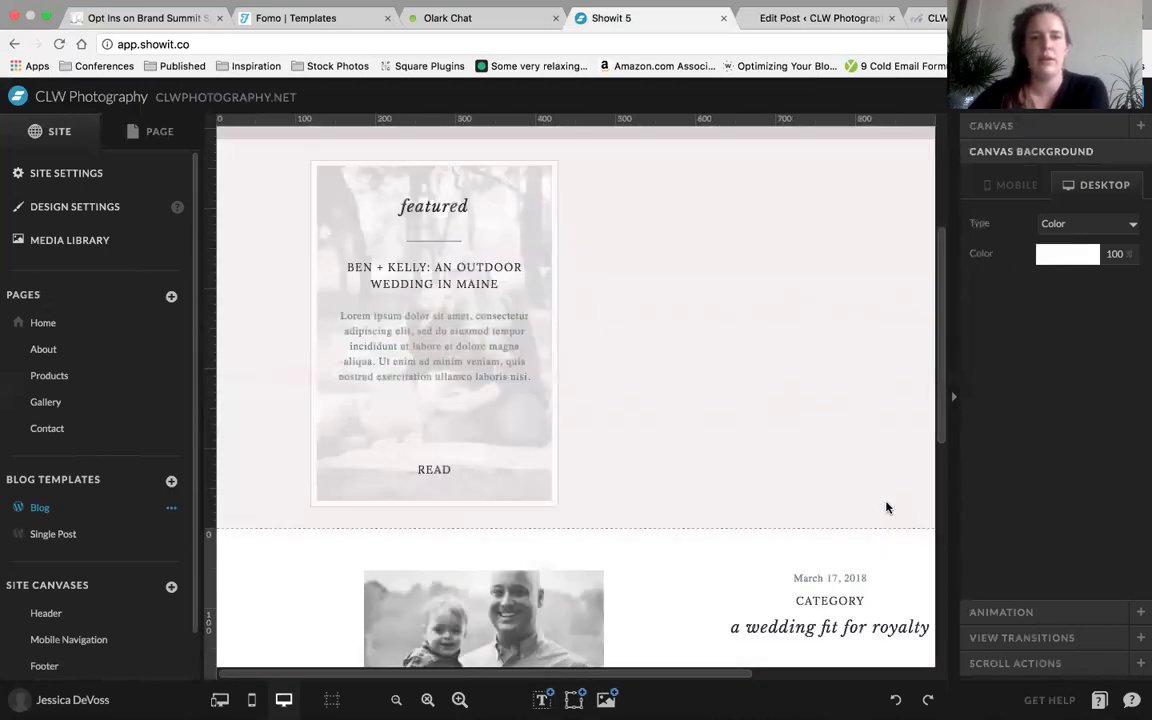
pyautogui.scroll(1, 886, 508)
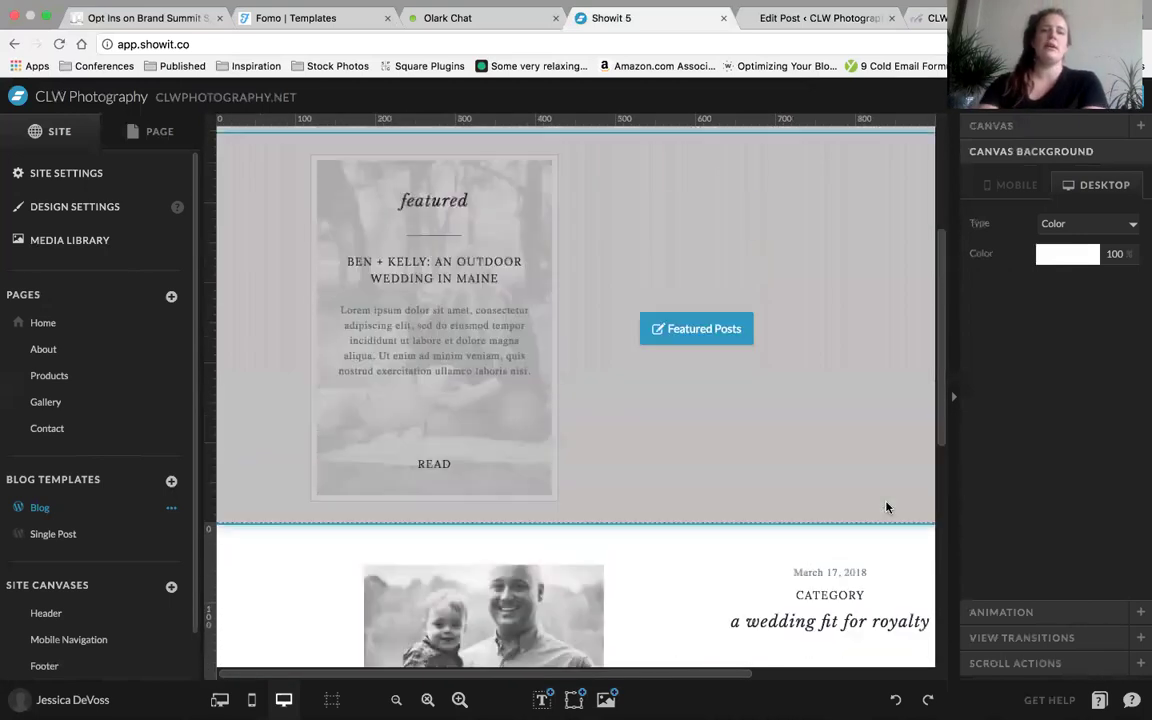
# Step: Select the Featured Posts canvas and show its views in the page structure along with the View 1 settings
pyautogui.click(714, 338)
pyautogui.scroll(1, 684, 378)
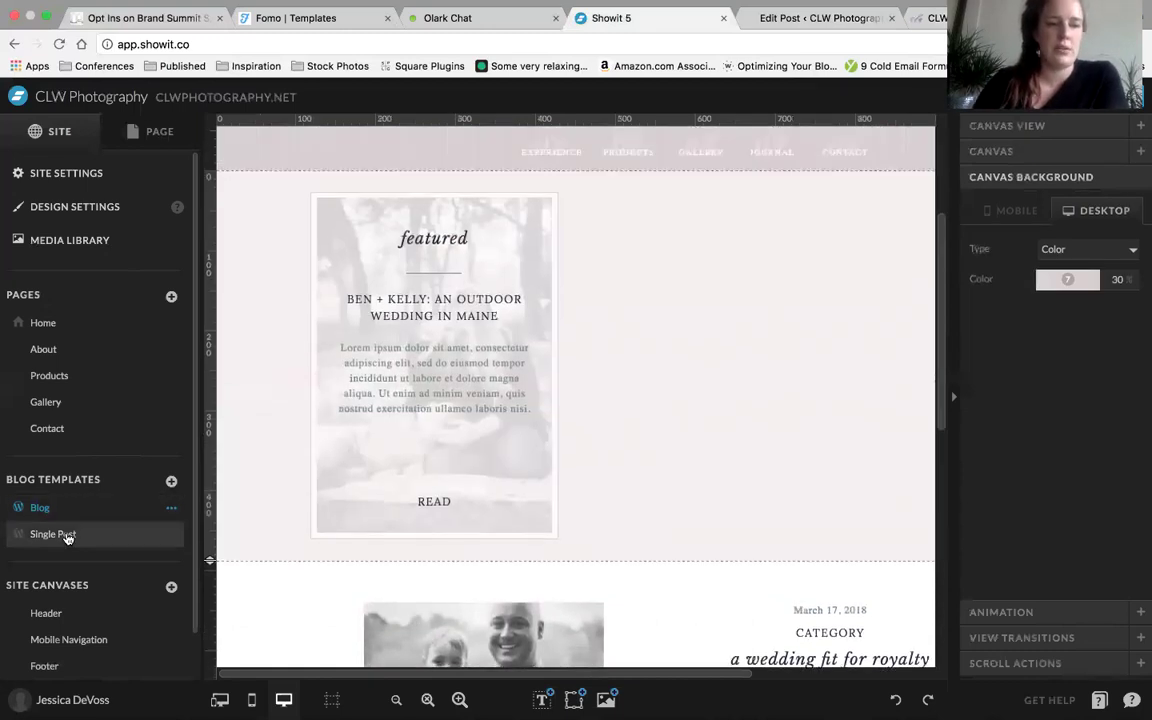
pyautogui.click(155, 133)
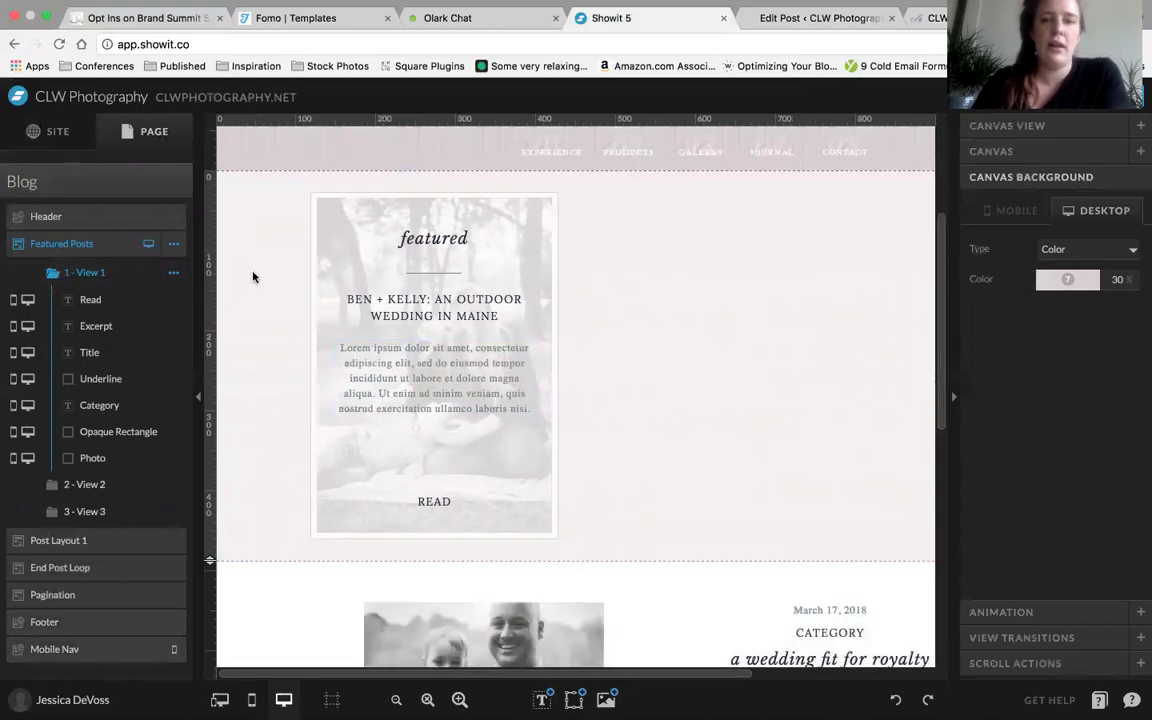
pyautogui.click(884, 220)
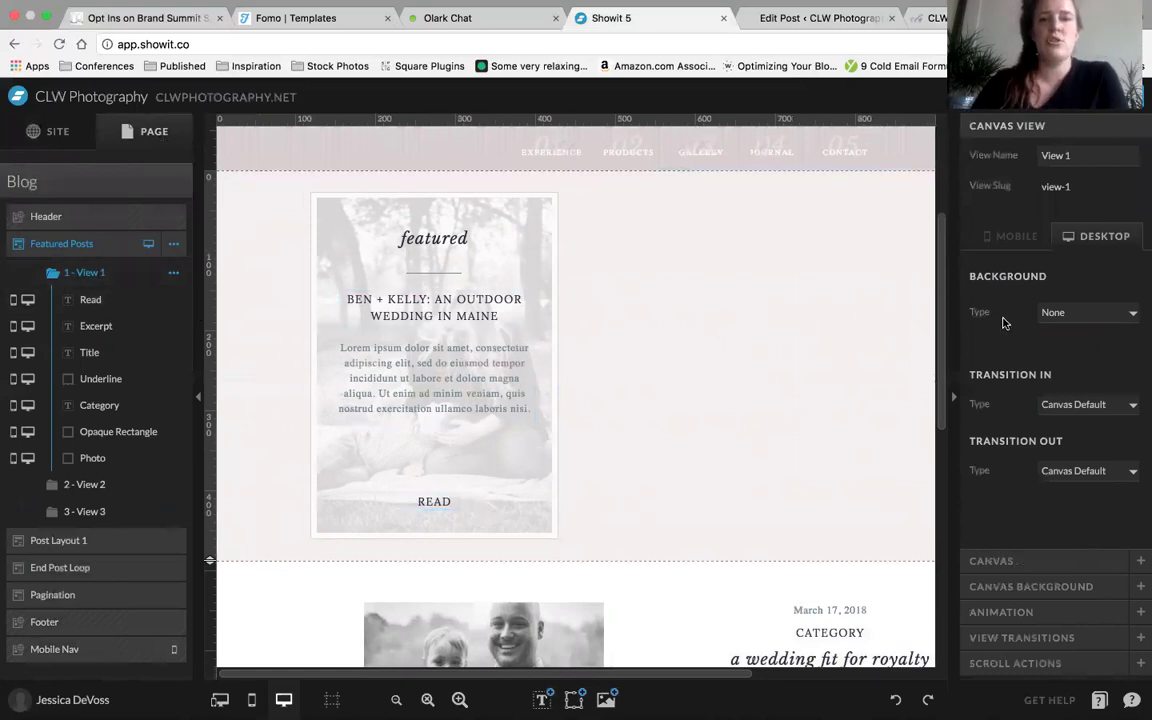
# Step: Switch to the live site, open the Experience page and go down to the client testimonials
pyautogui.press('super+9')
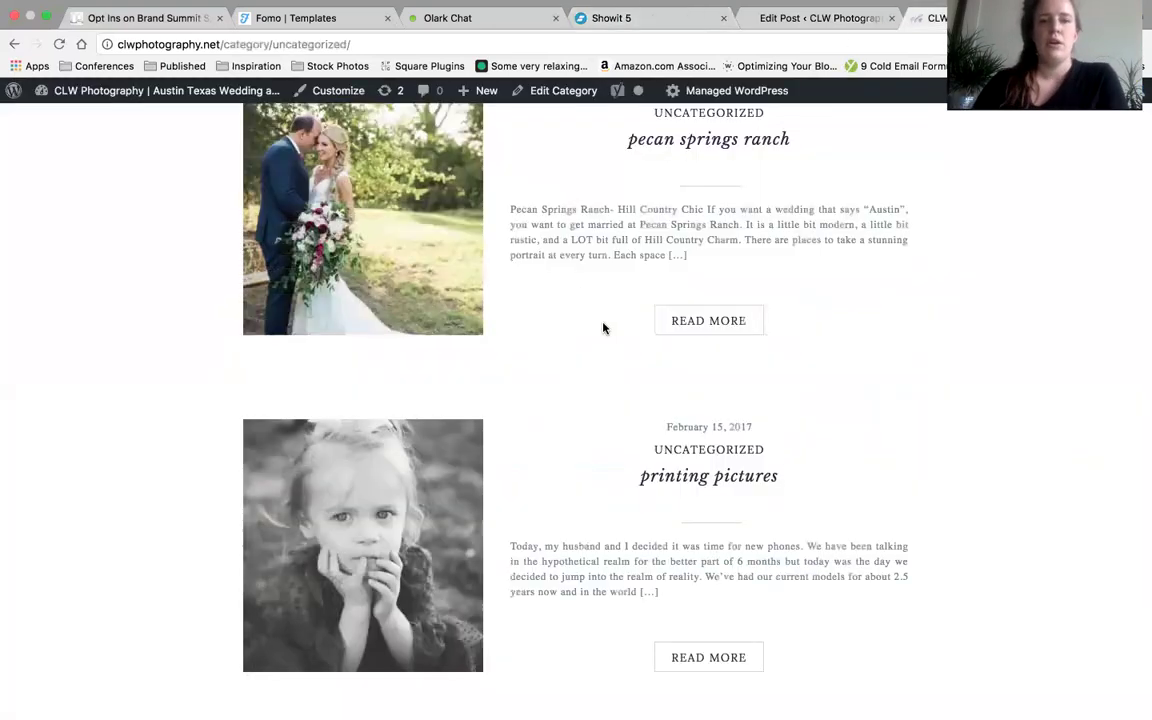
pyautogui.scroll(10, 542, 289)
pyautogui.click(417, 283)
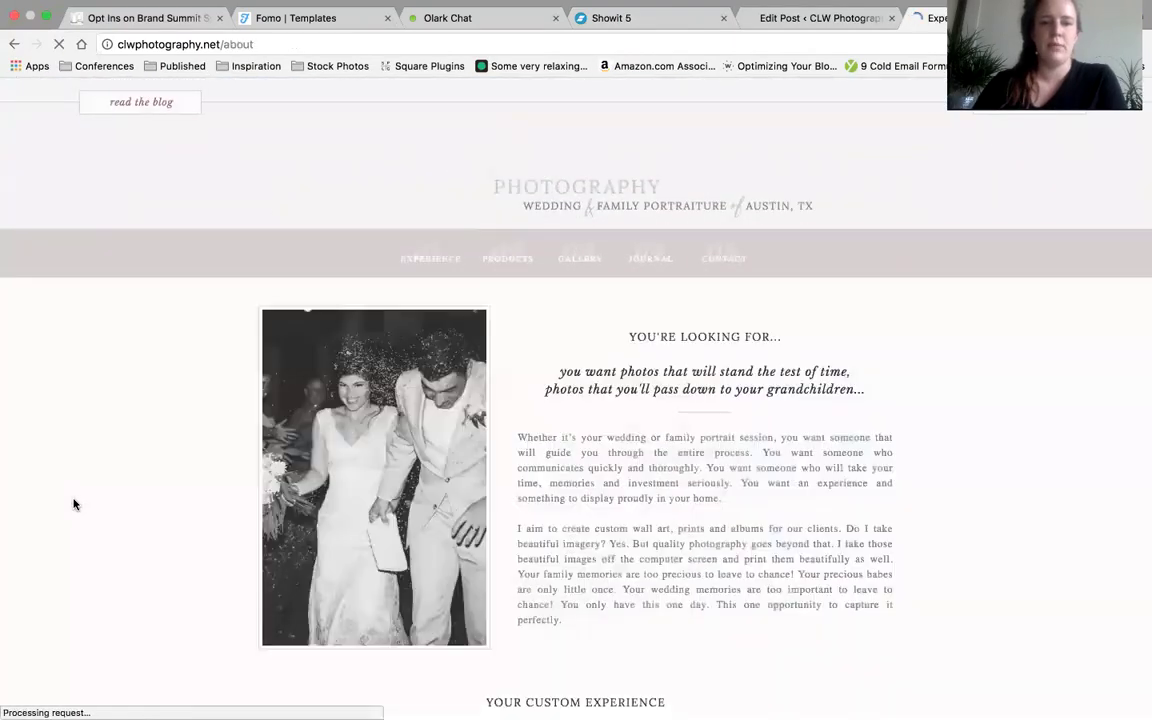
pyautogui.scroll(-15, 73, 504)
pyautogui.scroll(-2, 528, 320)
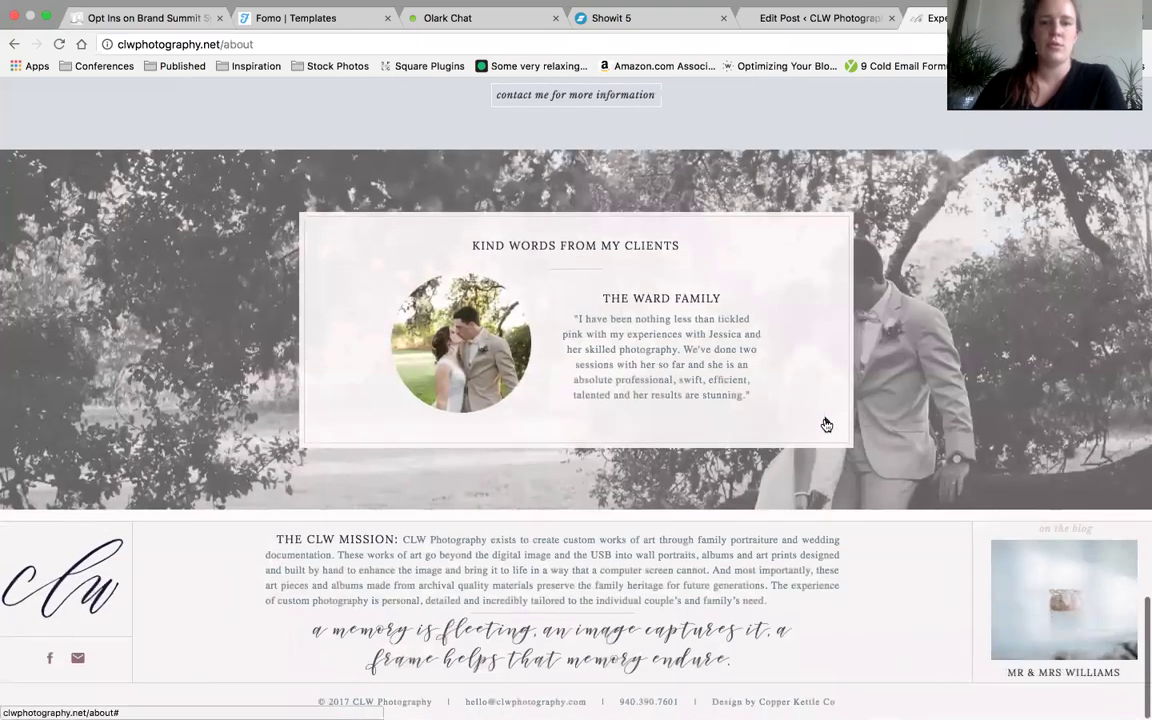
# Step: Cycle through the testimonials in the "Kind words from my clients" section
pyautogui.click(825, 423)
pyautogui.click(826, 424)
pyautogui.click(826, 424)
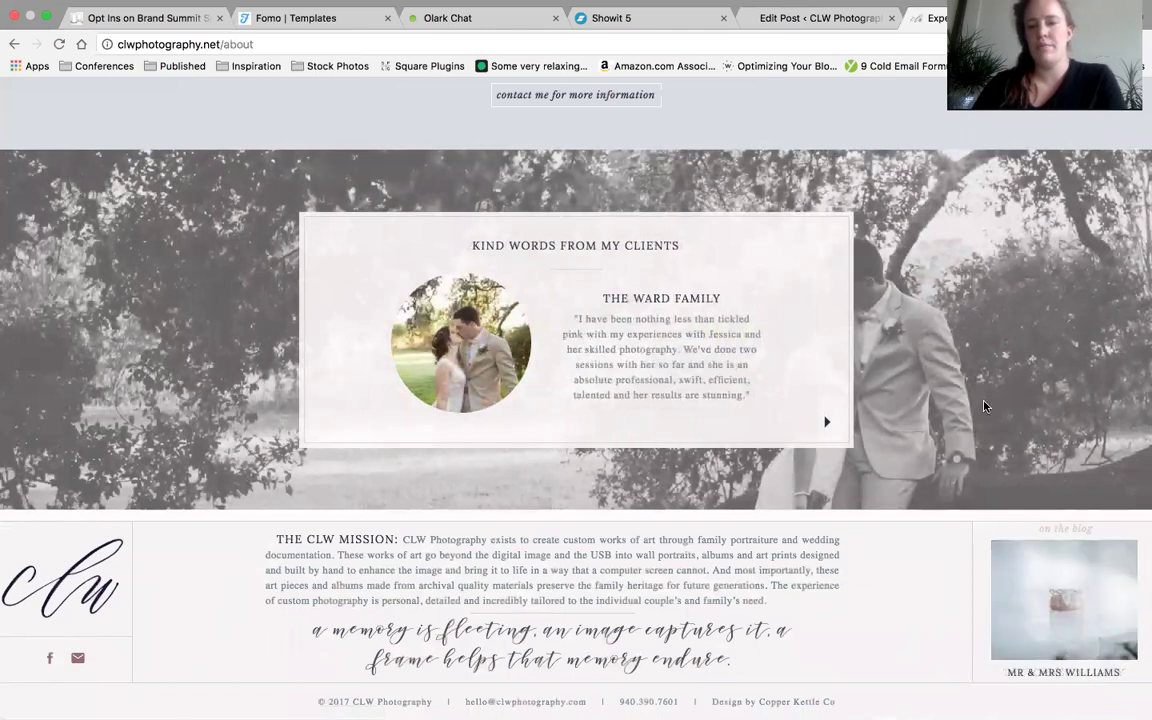
# Step: Open the live site's Contact page and look through its inquiry form
pyautogui.scroll(20, 982, 404)
pyautogui.click(728, 257)
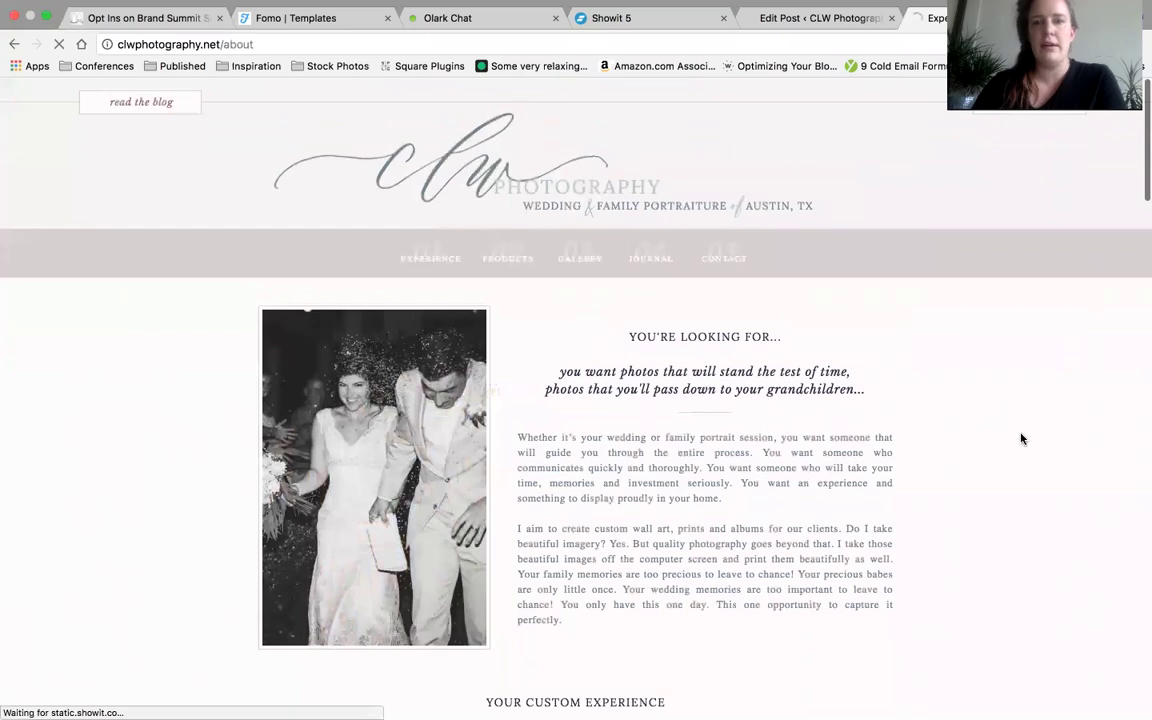
pyautogui.scroll(-4, 682, 296)
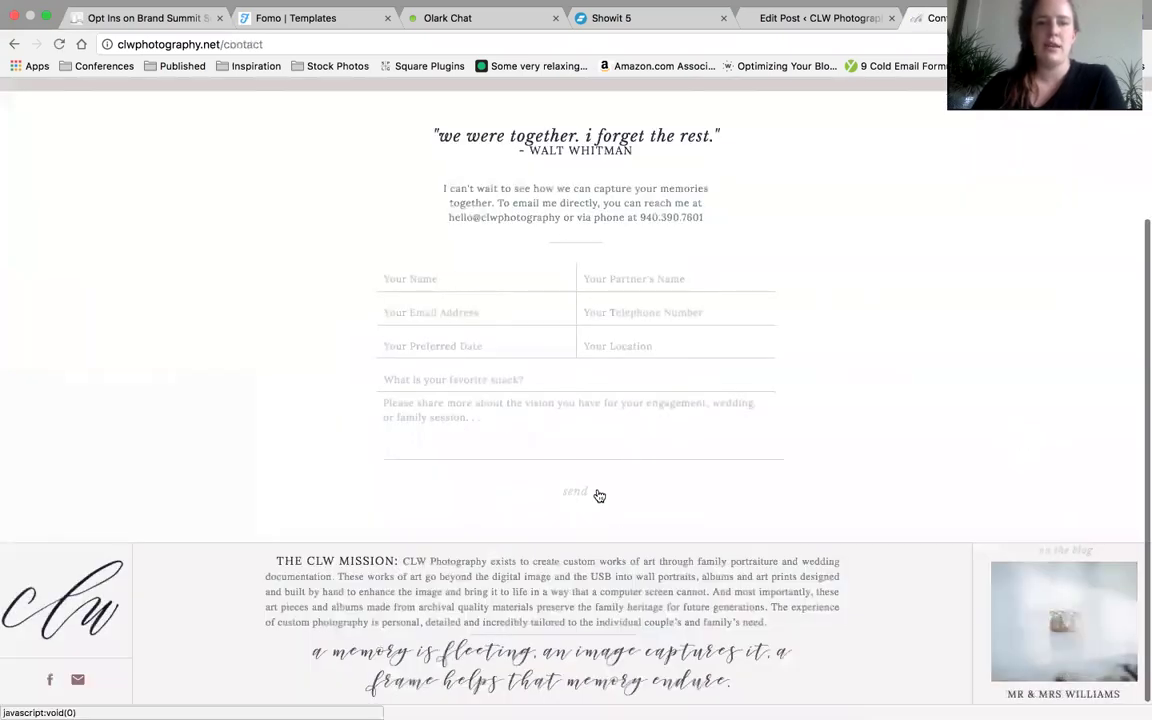
pyautogui.scroll(-1, 814, 347)
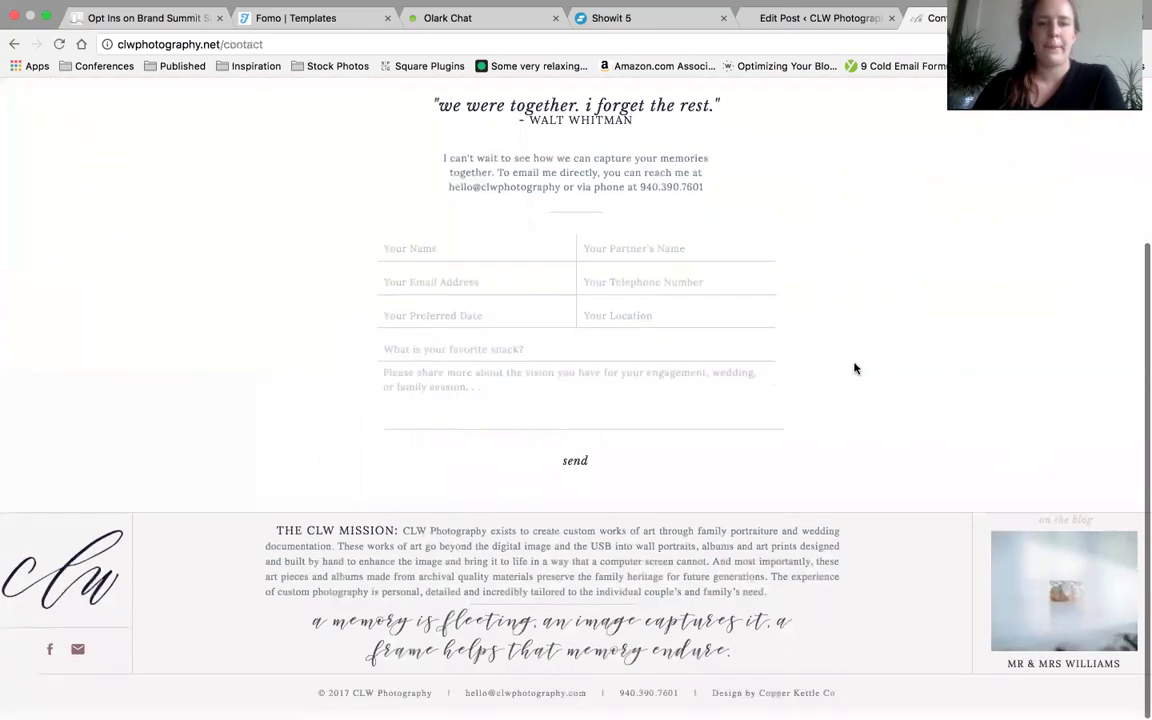
pyautogui.scroll(4, 853, 368)
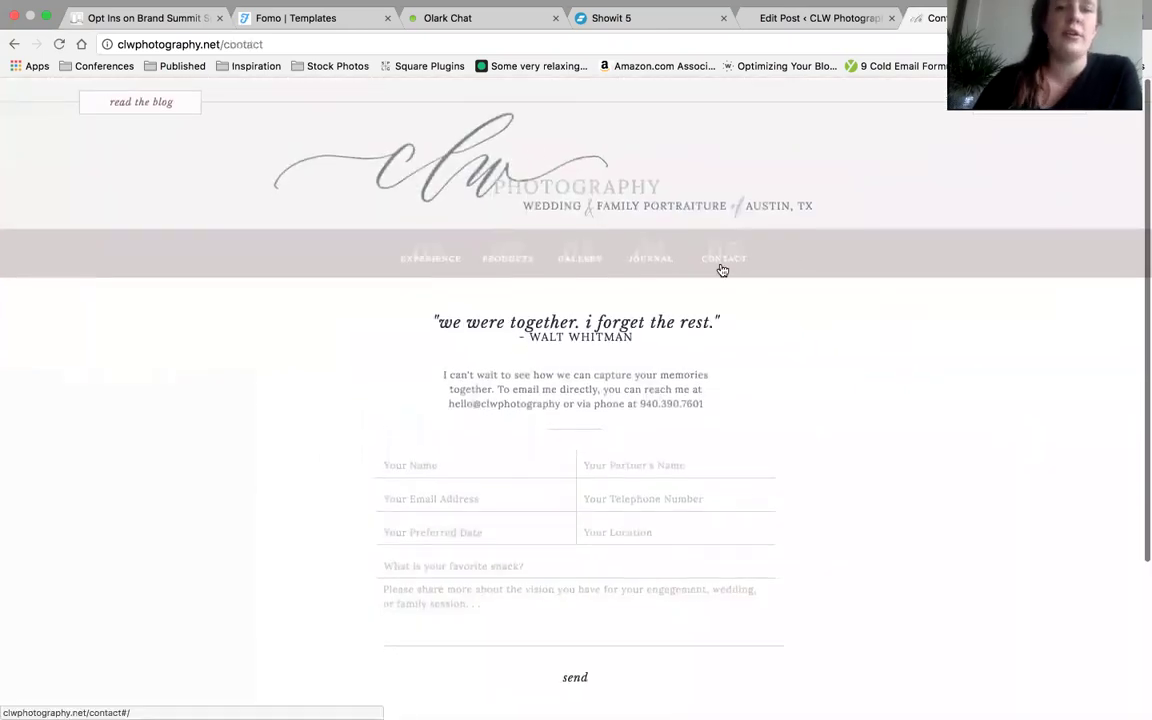
# Step: Open the live site's Journal page and look over the three featured post cards
pyautogui.click(645, 256)
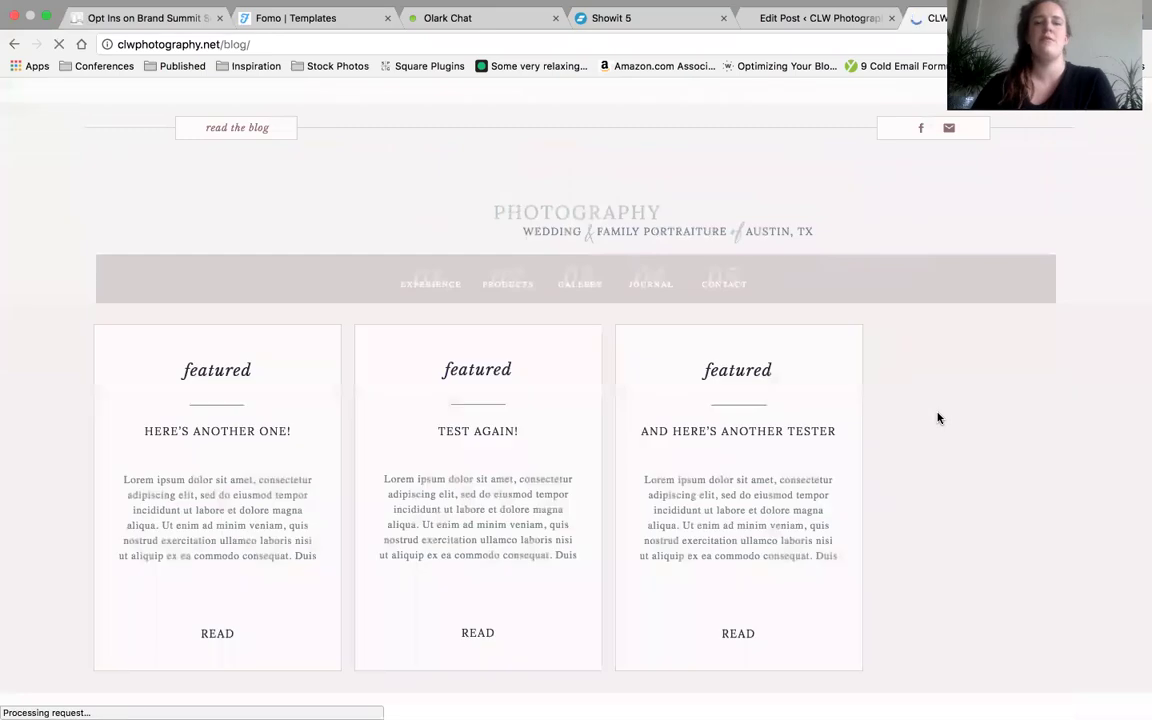
pyautogui.scroll(-3, 1006, 426)
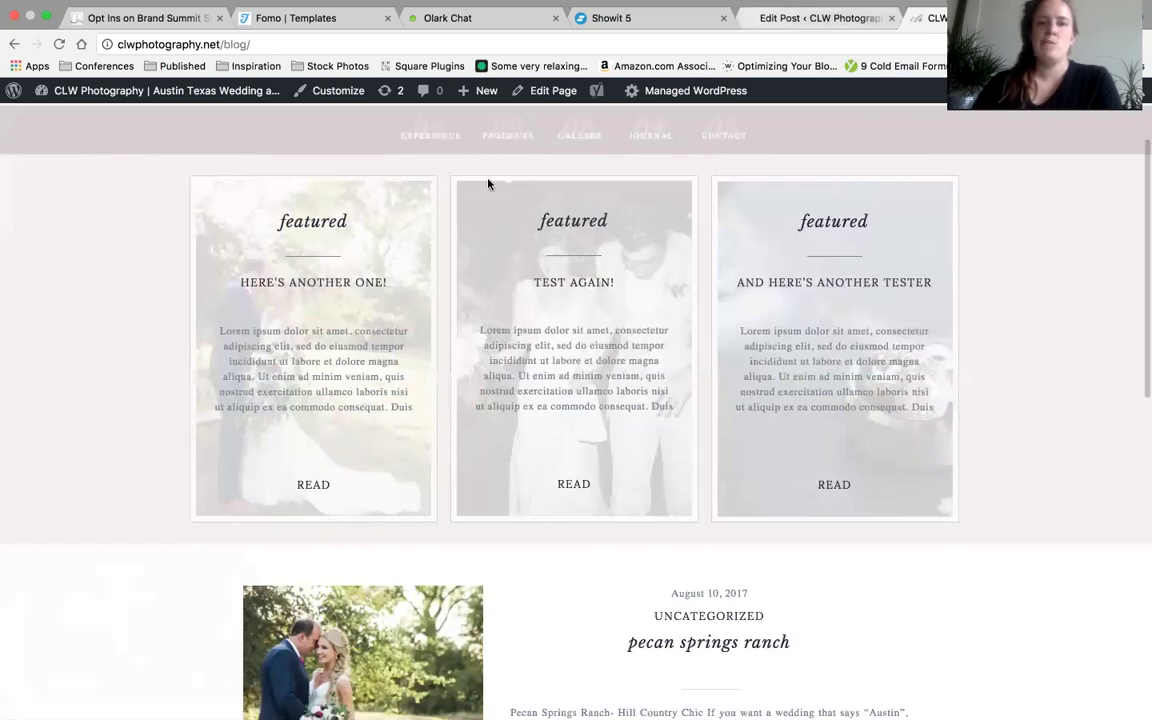
# Step: Return to the Showit design and step through View 1, View 2 and View 3 of the Featured Posts canvas
pyautogui.hotkey('ctrl', 'shift', 'Tab')
pyautogui.click(641, 18)
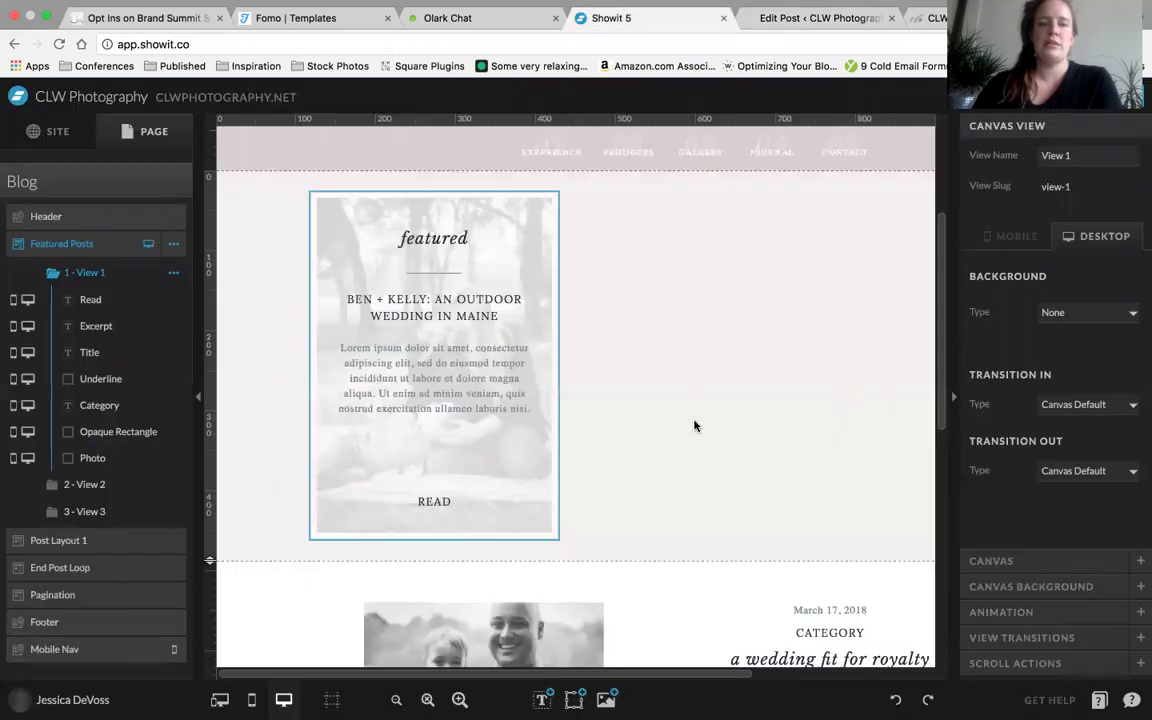
pyautogui.hscroll(5, 684, 426)
pyautogui.hscroll(-5, 684, 426)
pyautogui.hscroll(5, 684, 426)
pyautogui.hscroll(-5, 684, 426)
pyautogui.click(95, 483)
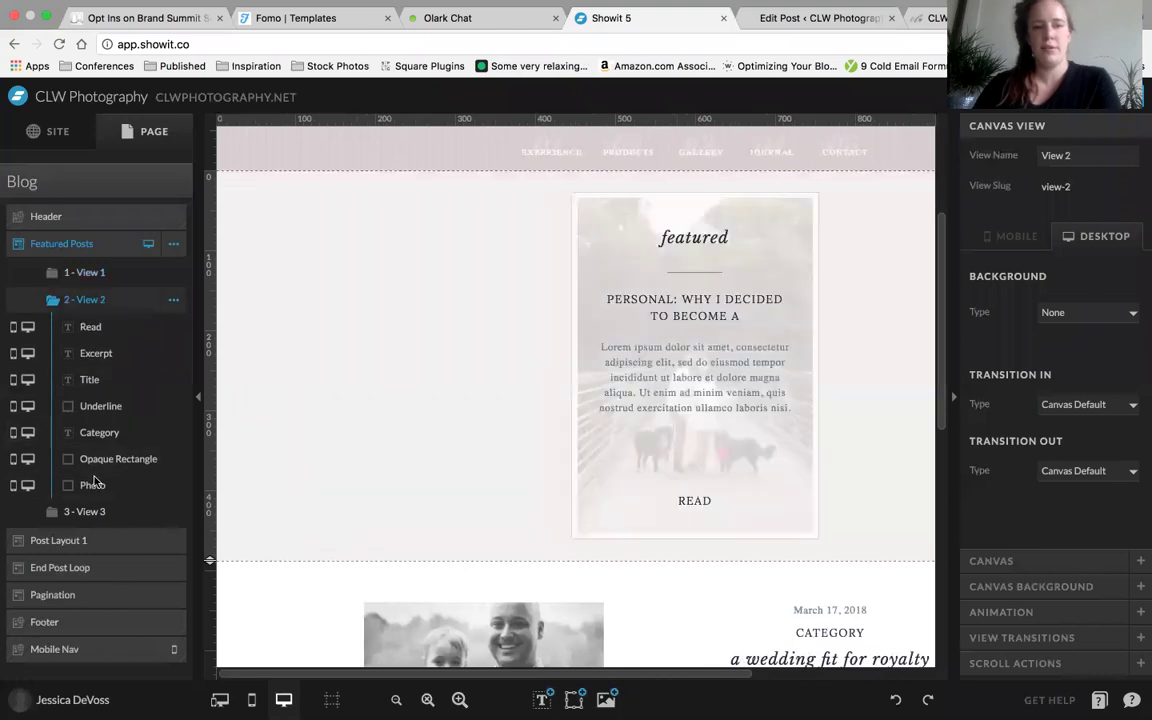
pyautogui.click(88, 511)
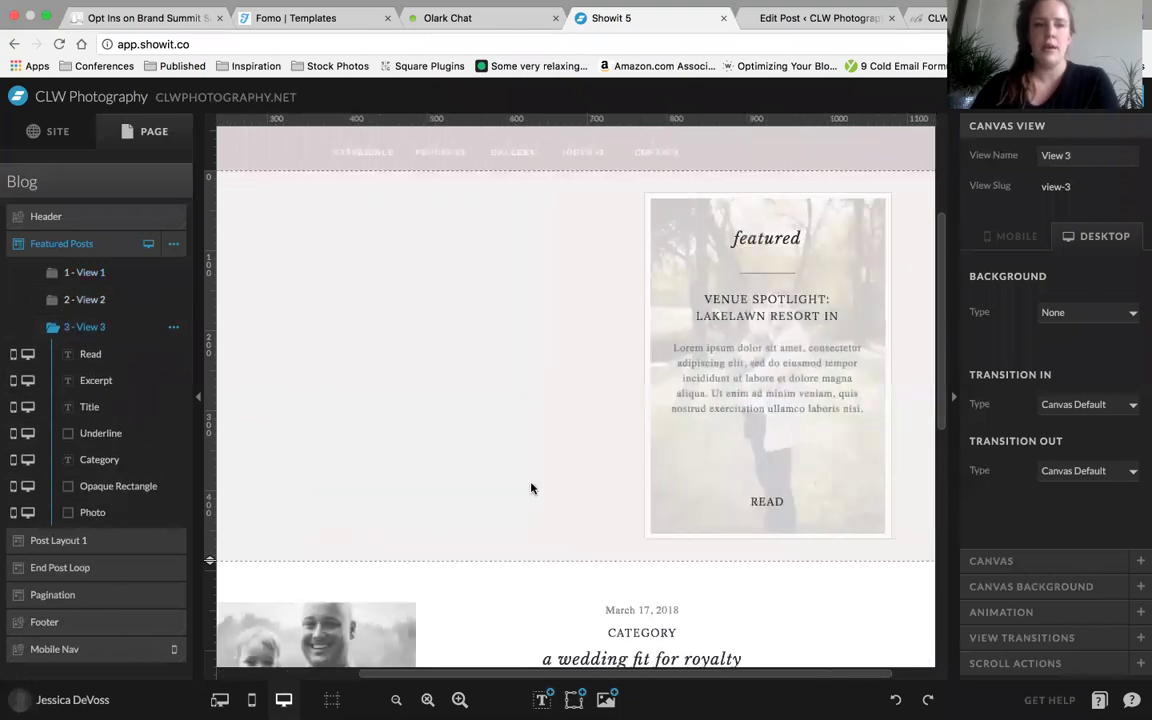
# Step: Compare the live blog's featured cards with the Showit design, with View 1 of the Featured Posts canvas open
pyautogui.click(925, 18)
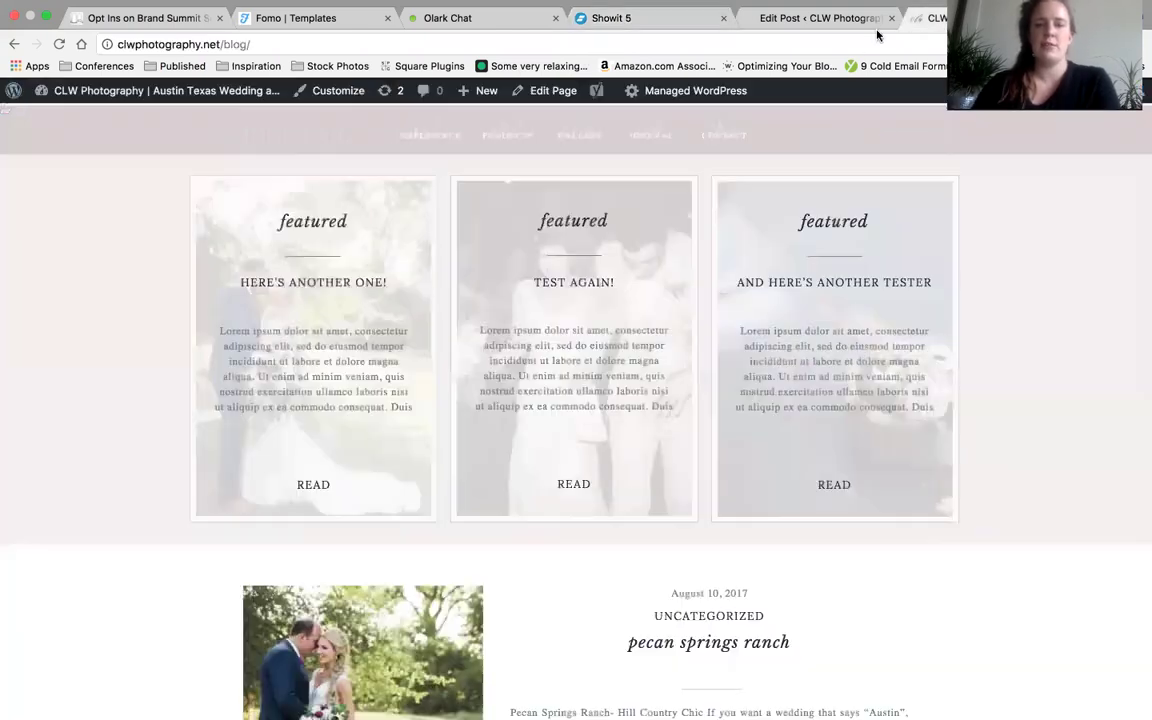
pyautogui.click(600, 18)
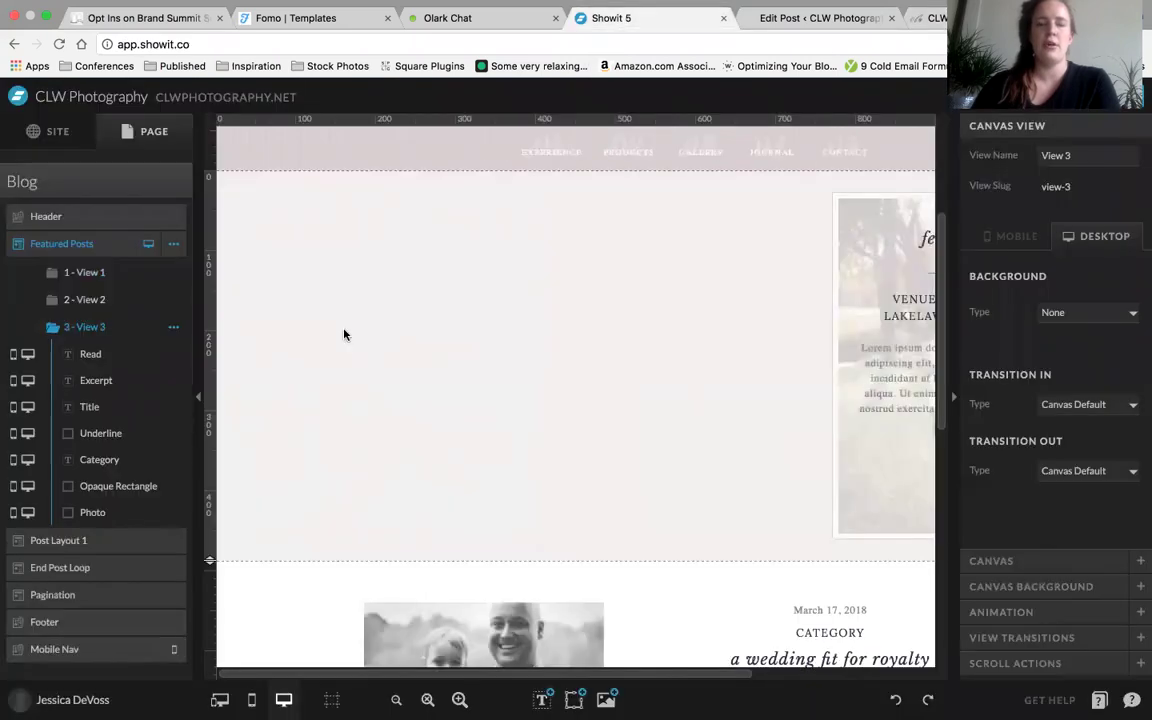
pyautogui.click(92, 273)
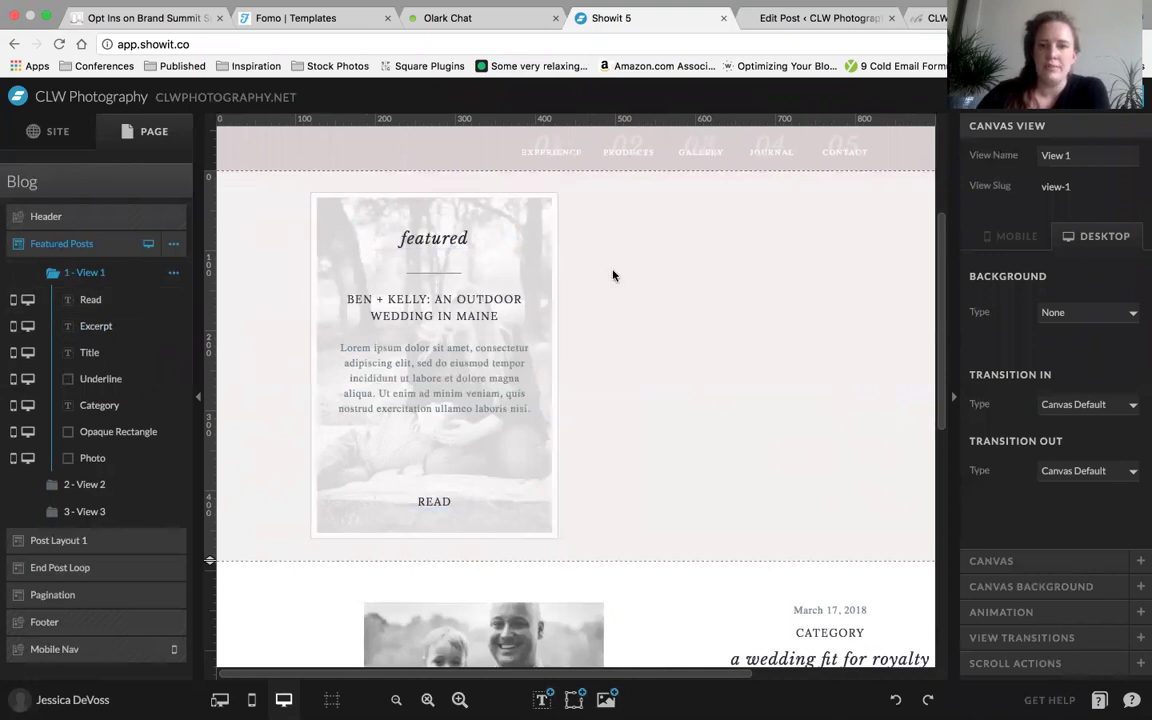
pyautogui.click(52, 133)
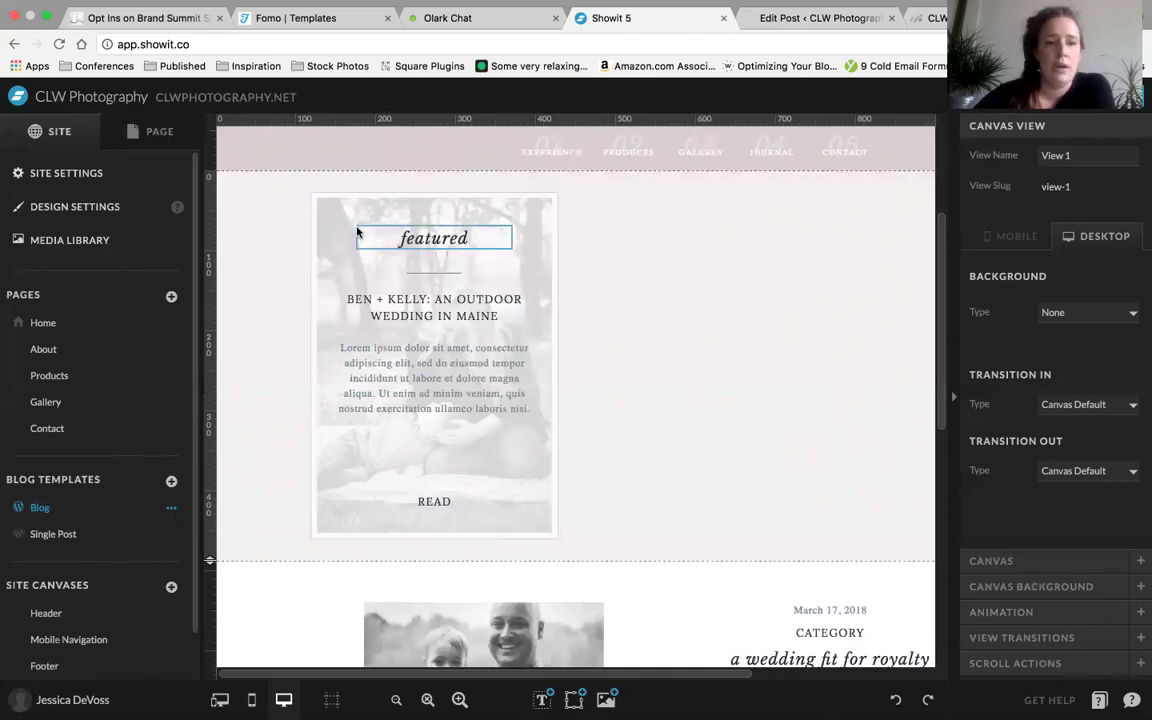
pyautogui.click(122, 120)
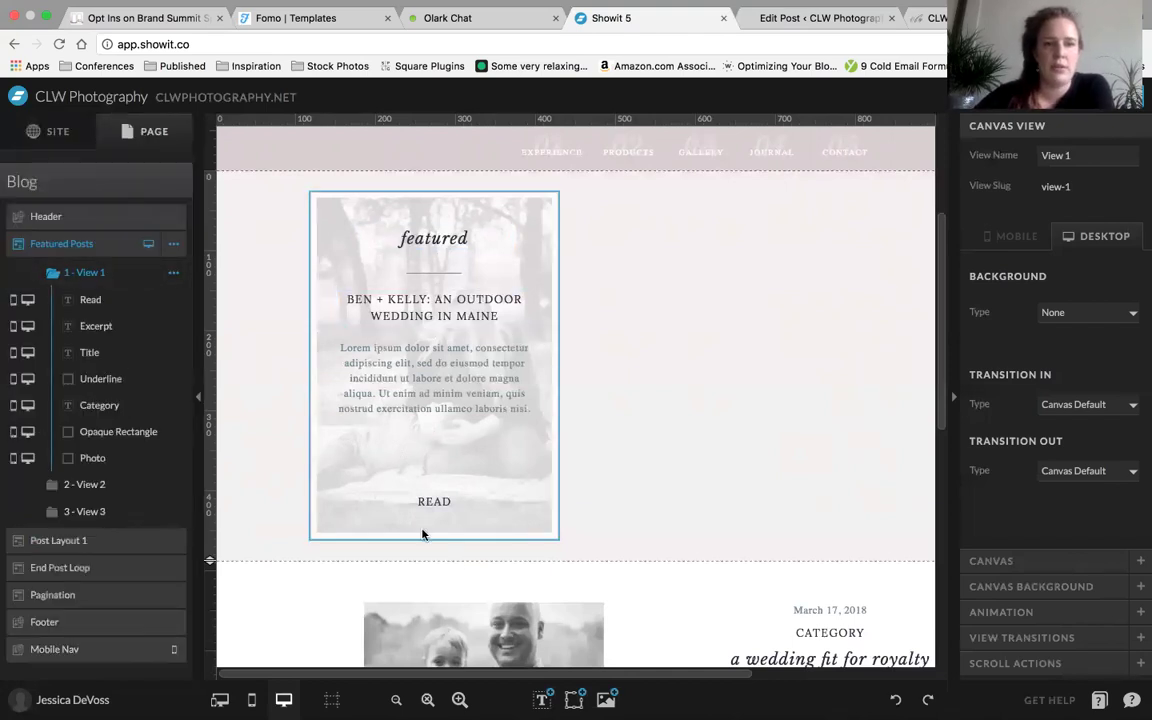
# Step: Inspect the View 1 post title's WordPress placeholder, plus the "featured" label's text properties and click actions
pyautogui.click(468, 311)
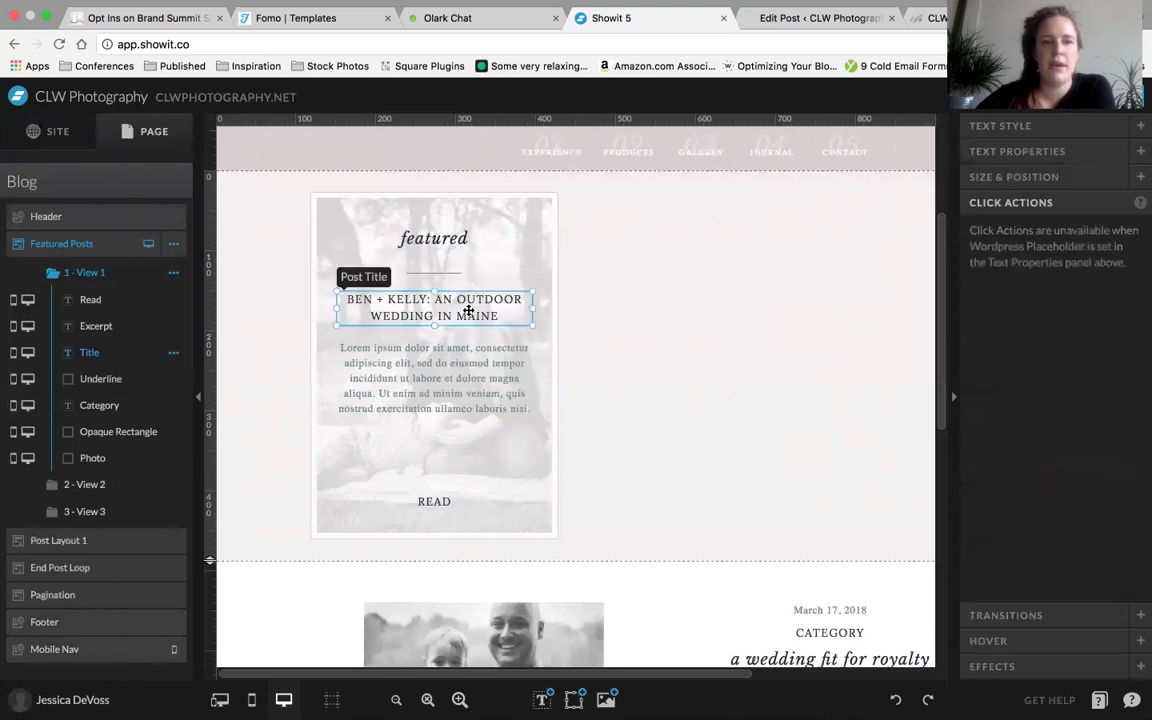
pyautogui.click(1064, 151)
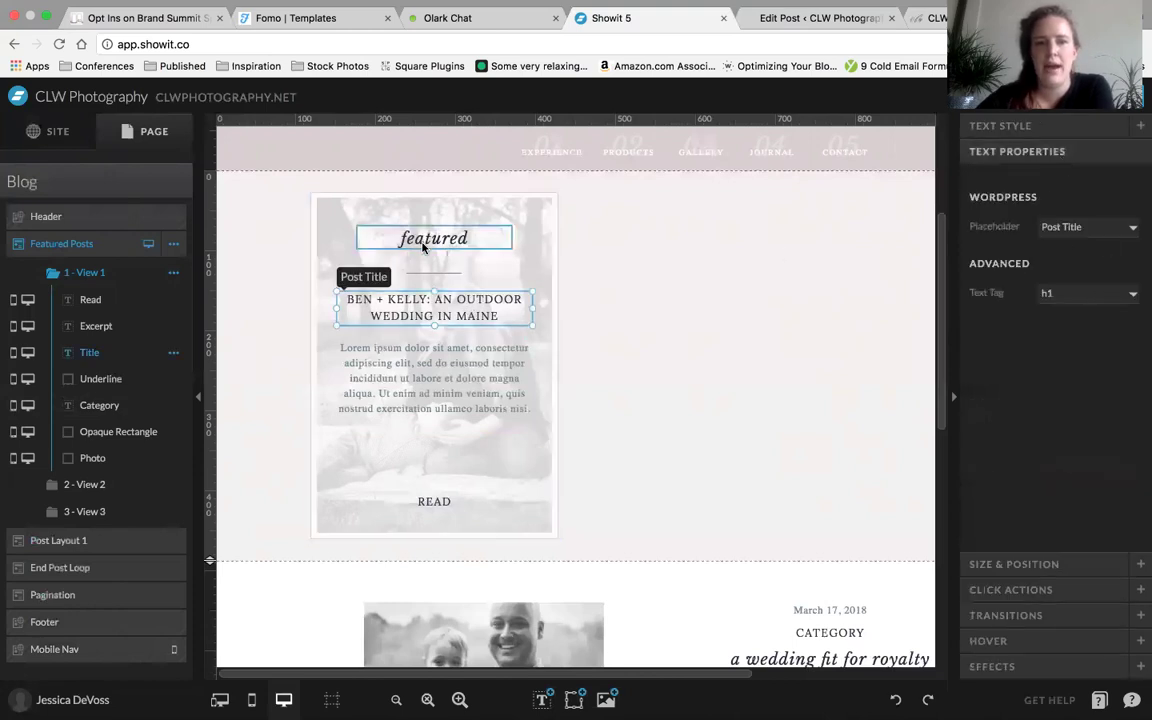
pyautogui.click(388, 234)
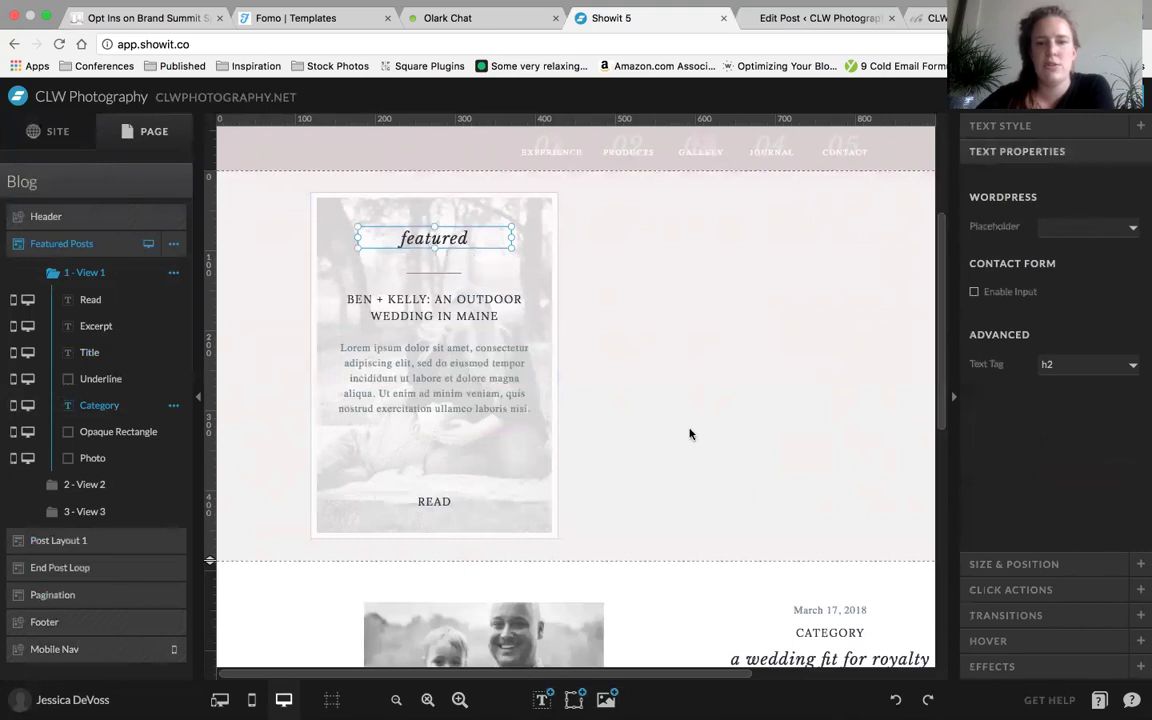
pyautogui.click(1035, 589)
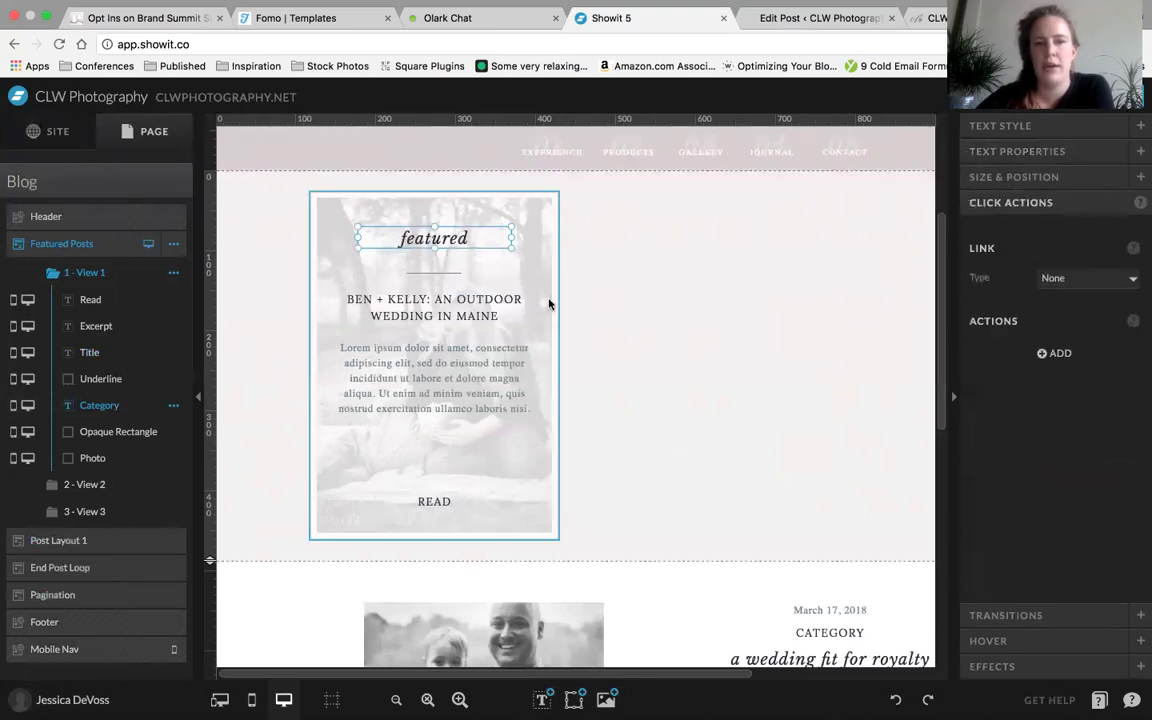
# Step: Check the text properties of View 1's post excerpt and the click action link type of its READ text
pyautogui.click(448, 358)
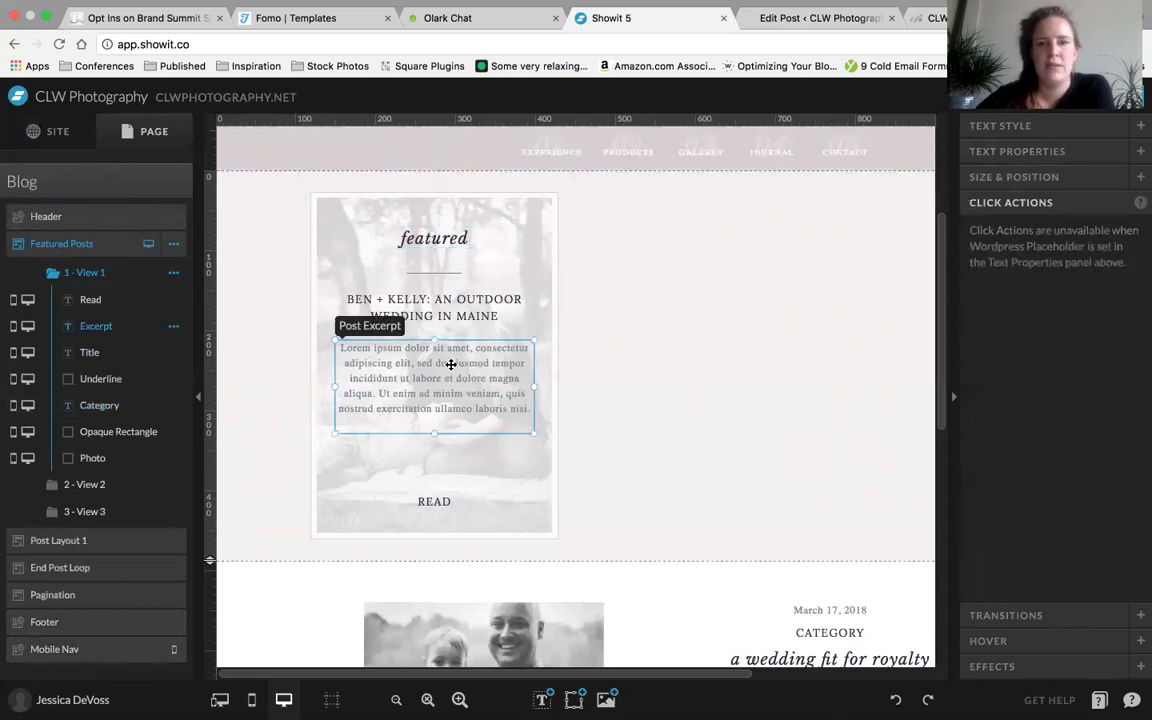
pyautogui.click(1075, 151)
pyautogui.click(455, 502)
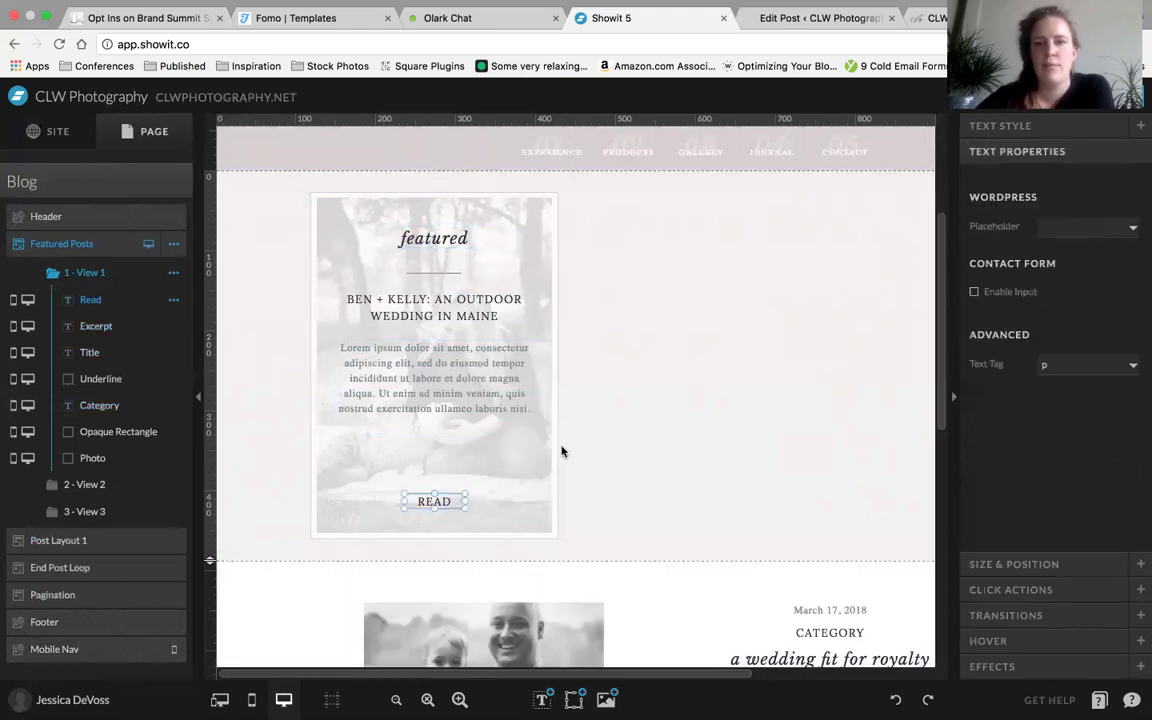
pyautogui.click(1011, 564)
pyautogui.click(1011, 589)
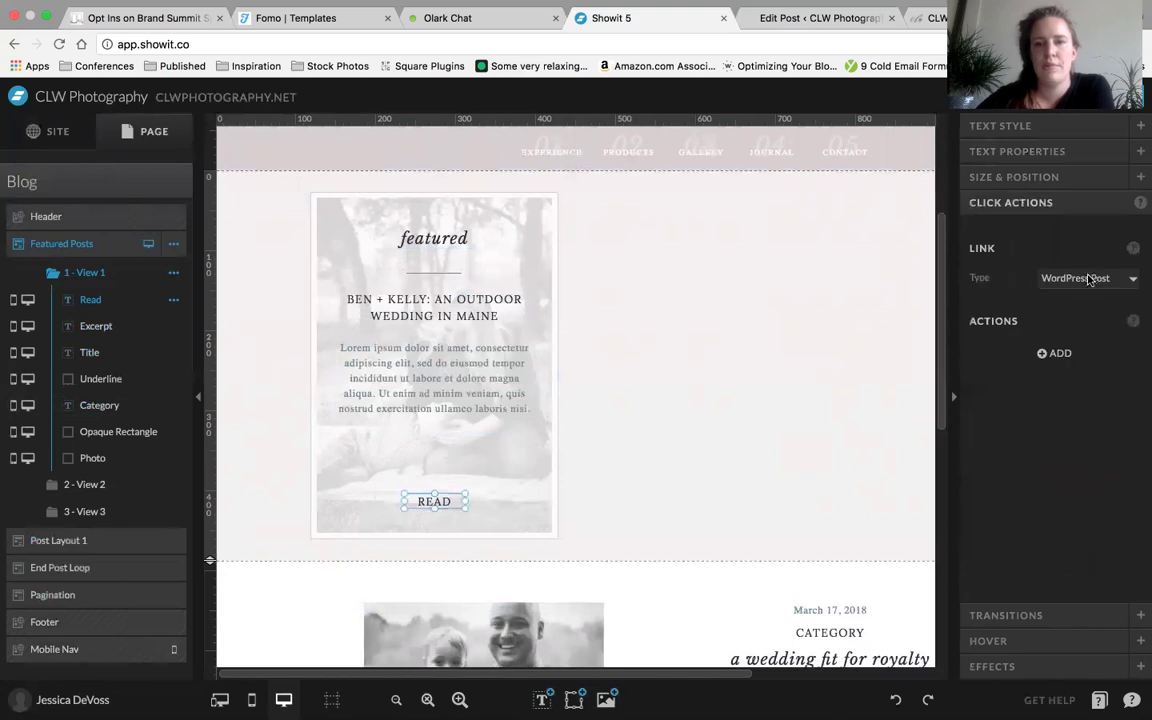
# Step: Review View 1's Opaque Rectangle click actions and shape style, along with the Photo element's image settings
pyautogui.click(519, 379)
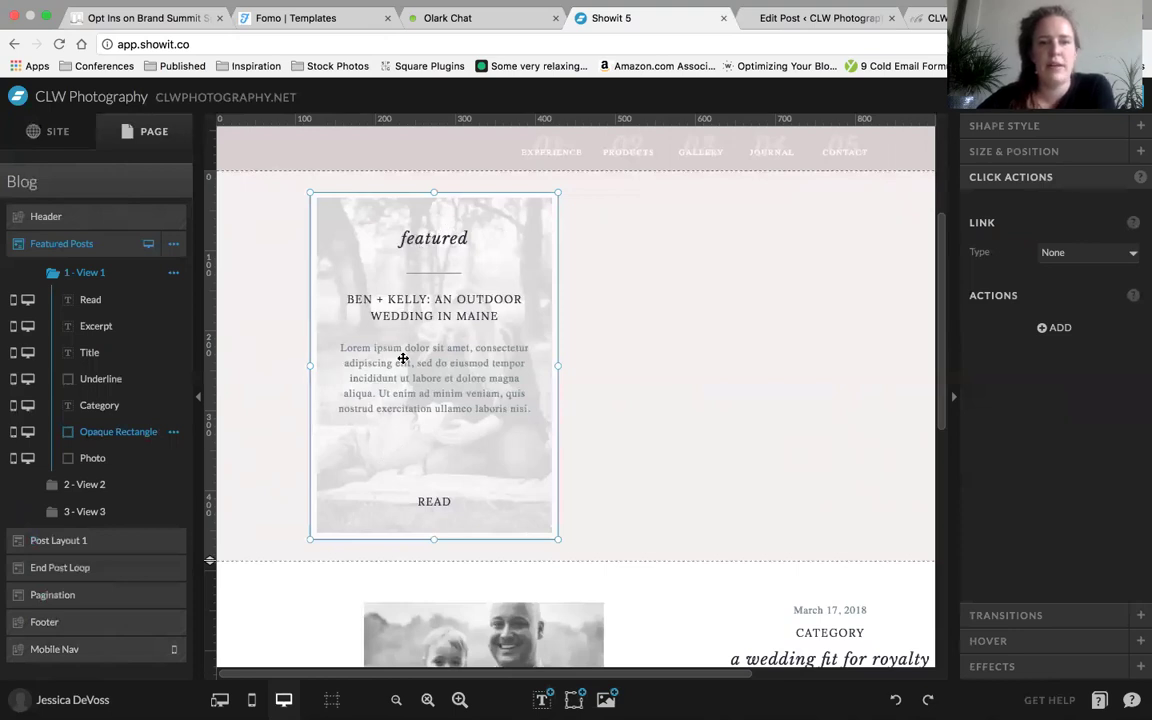
pyautogui.click(602, 458)
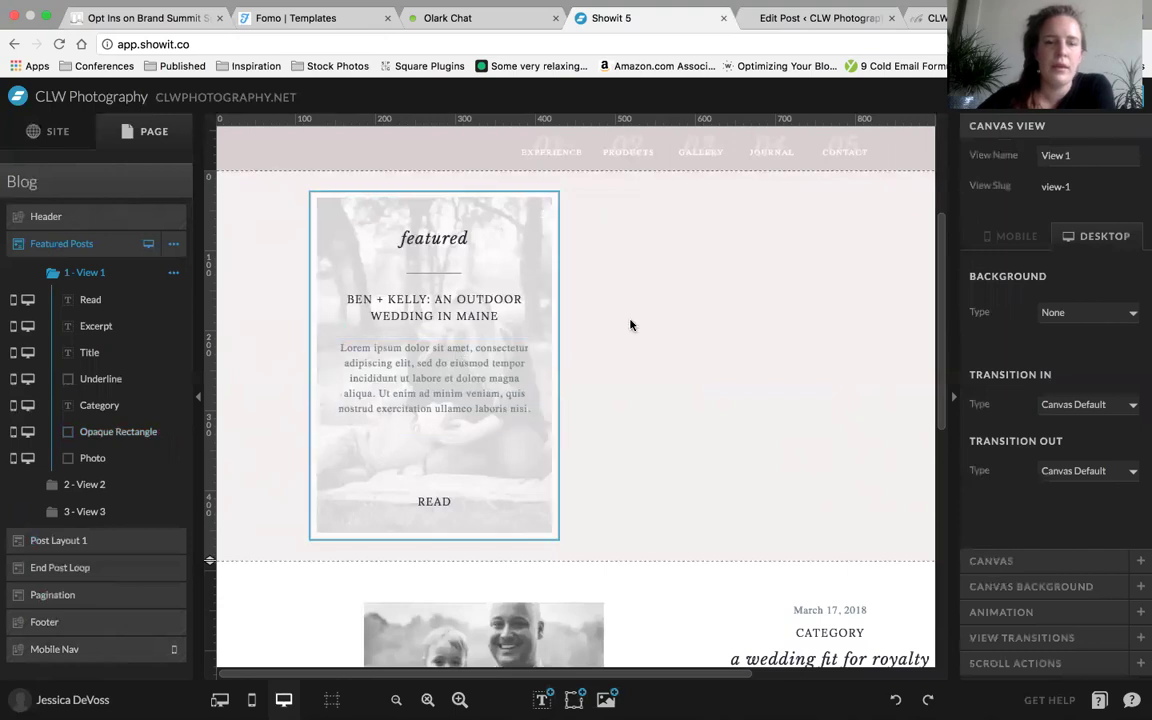
pyautogui.click(556, 201)
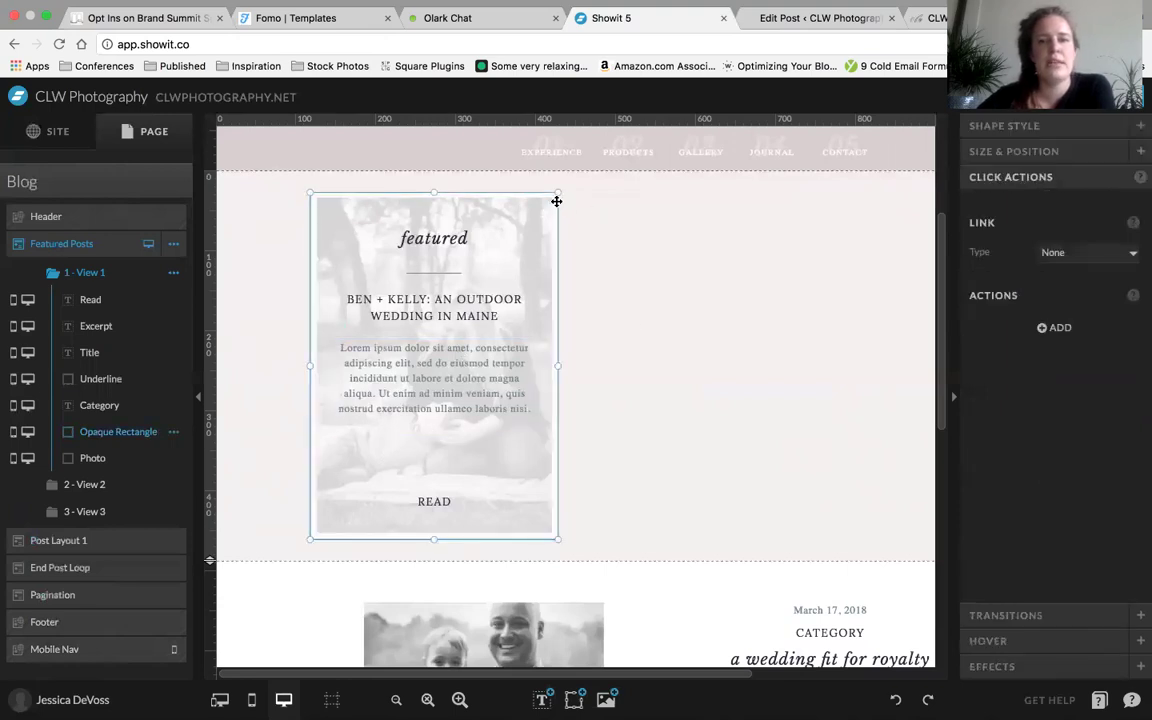
pyautogui.click(1028, 133)
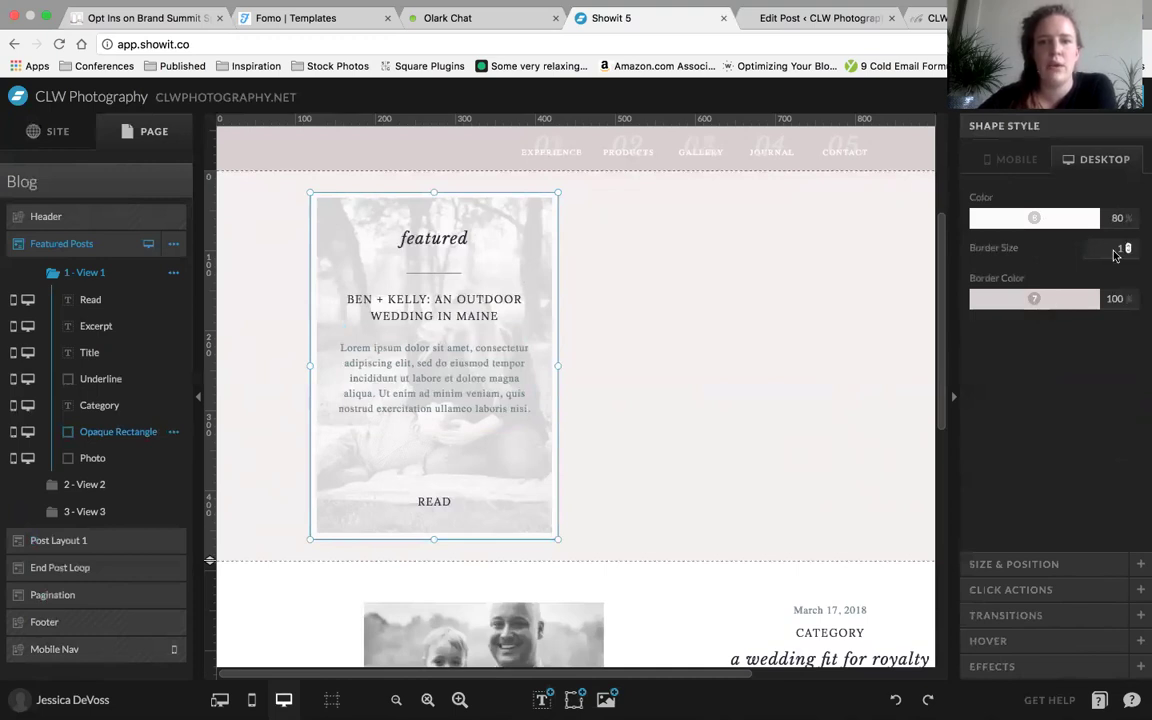
pyautogui.click(88, 459)
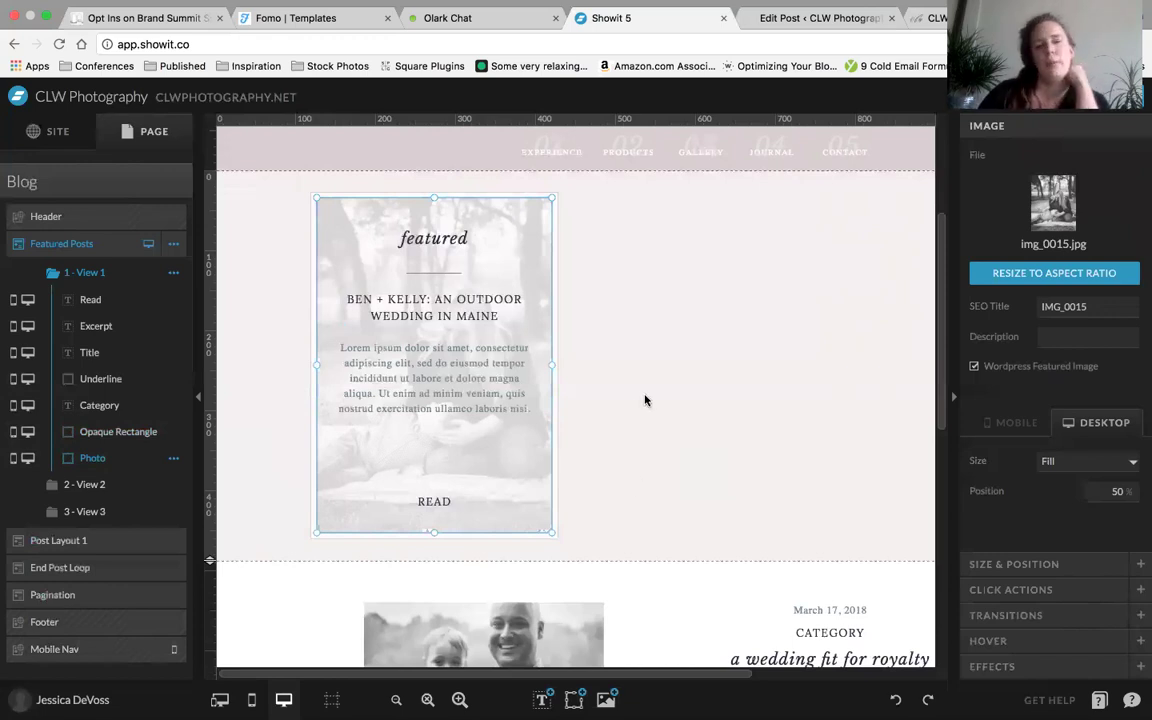
# Step: Look at View 1's options and select all of View 2's elements, from Read through Photo
pyautogui.click(603, 458)
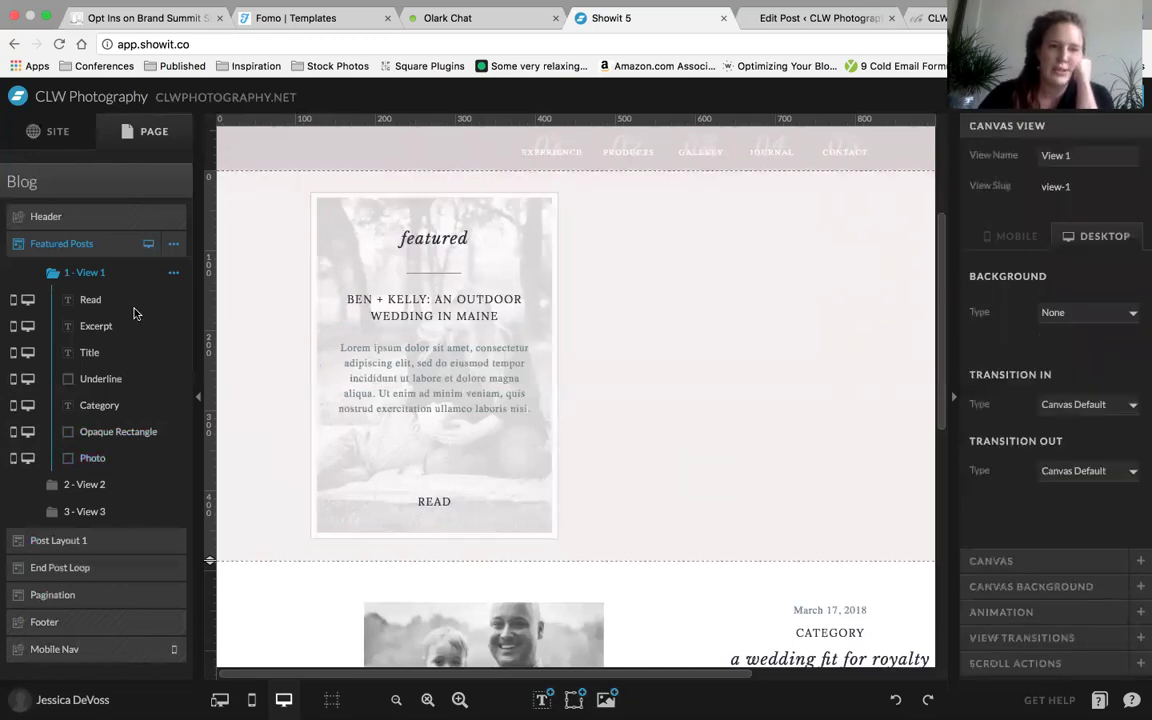
pyautogui.click(175, 275)
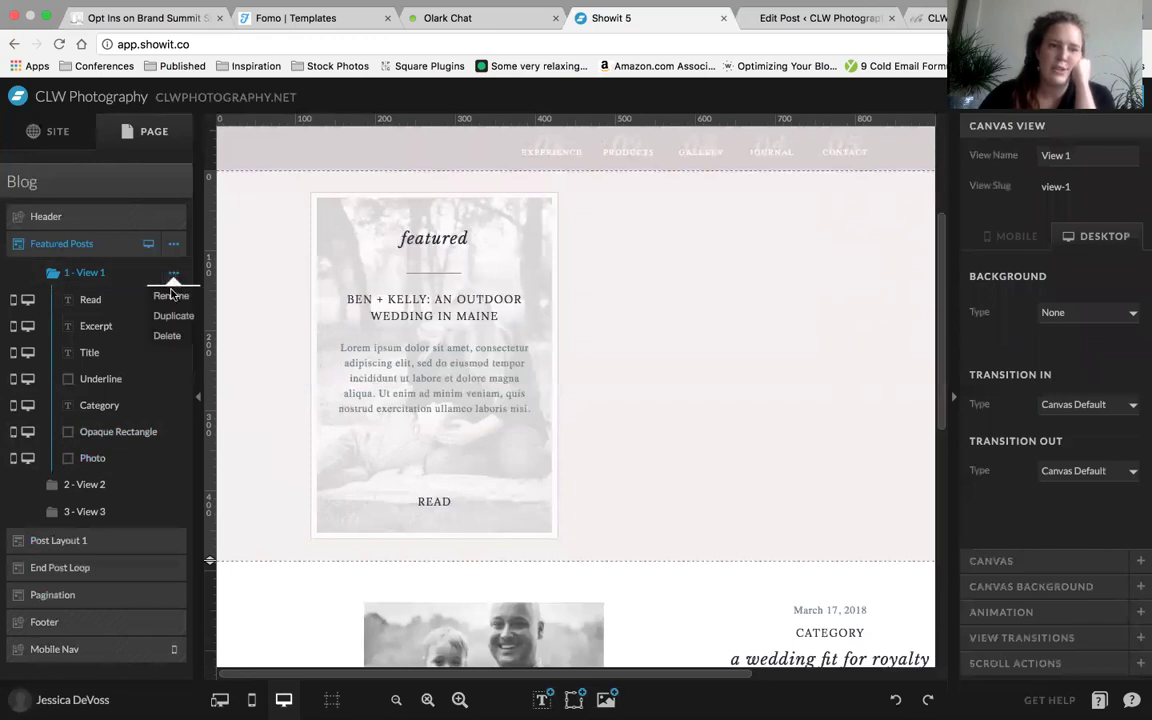
pyautogui.click(98, 486)
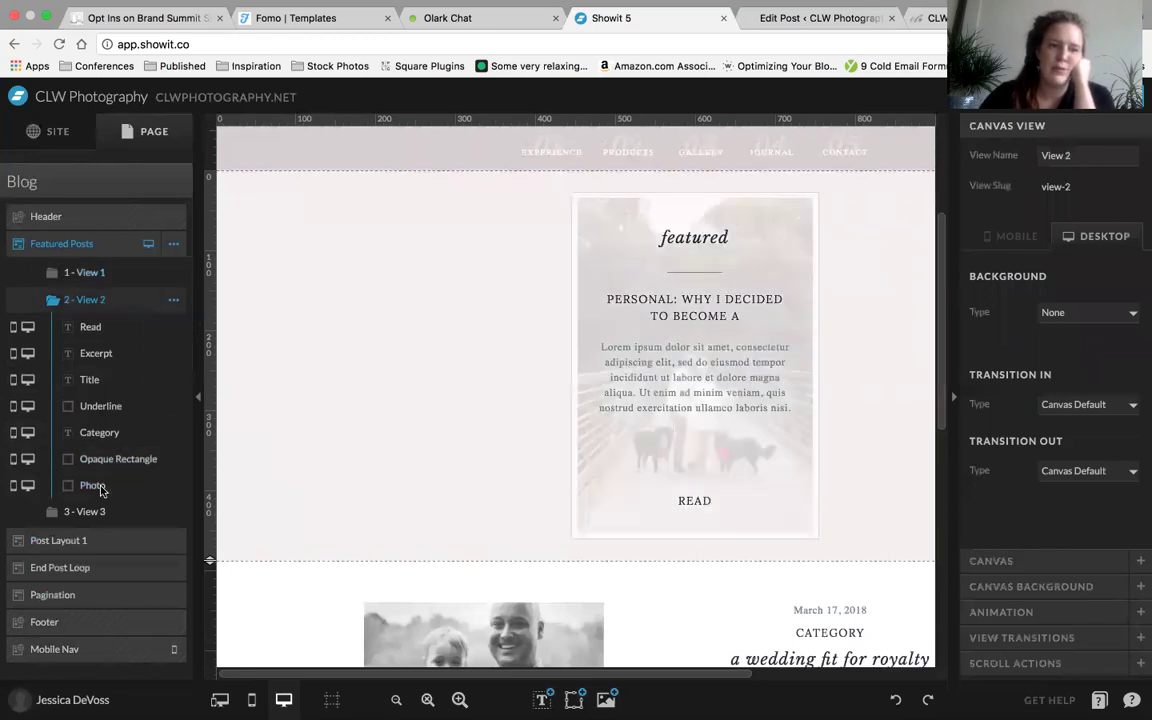
pyautogui.click(92, 328)
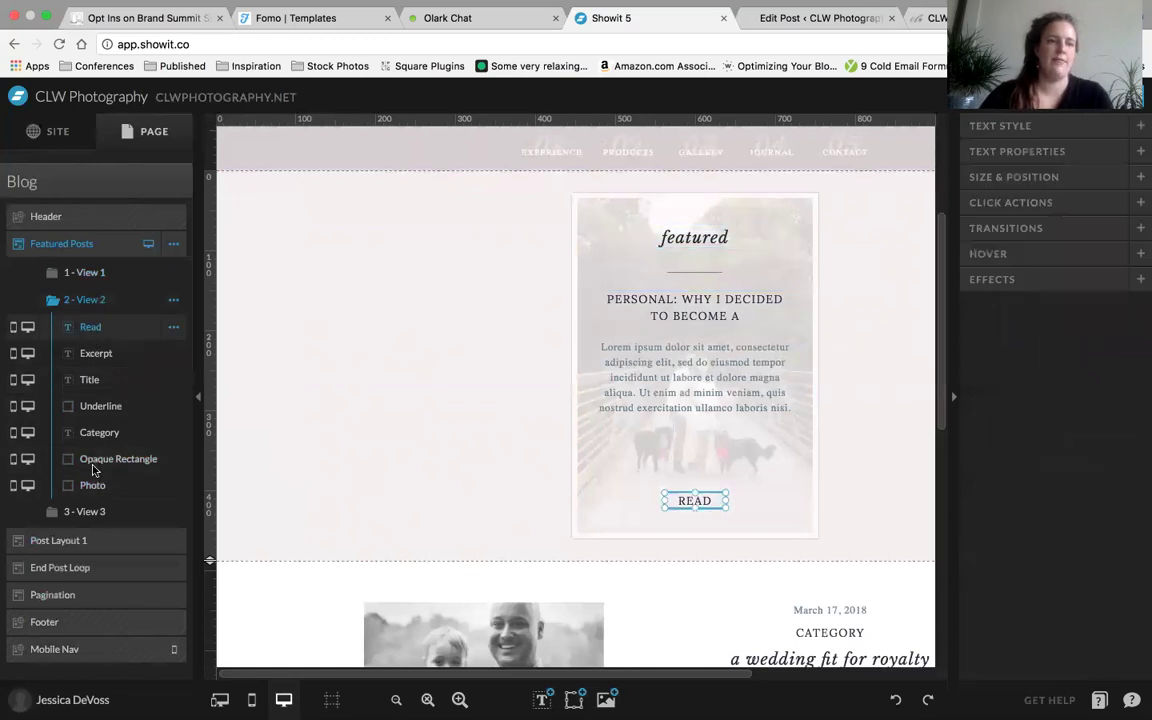
pyautogui.keyDown('shift'); pyautogui.click(92, 492); pyautogui.keyUp('shift')
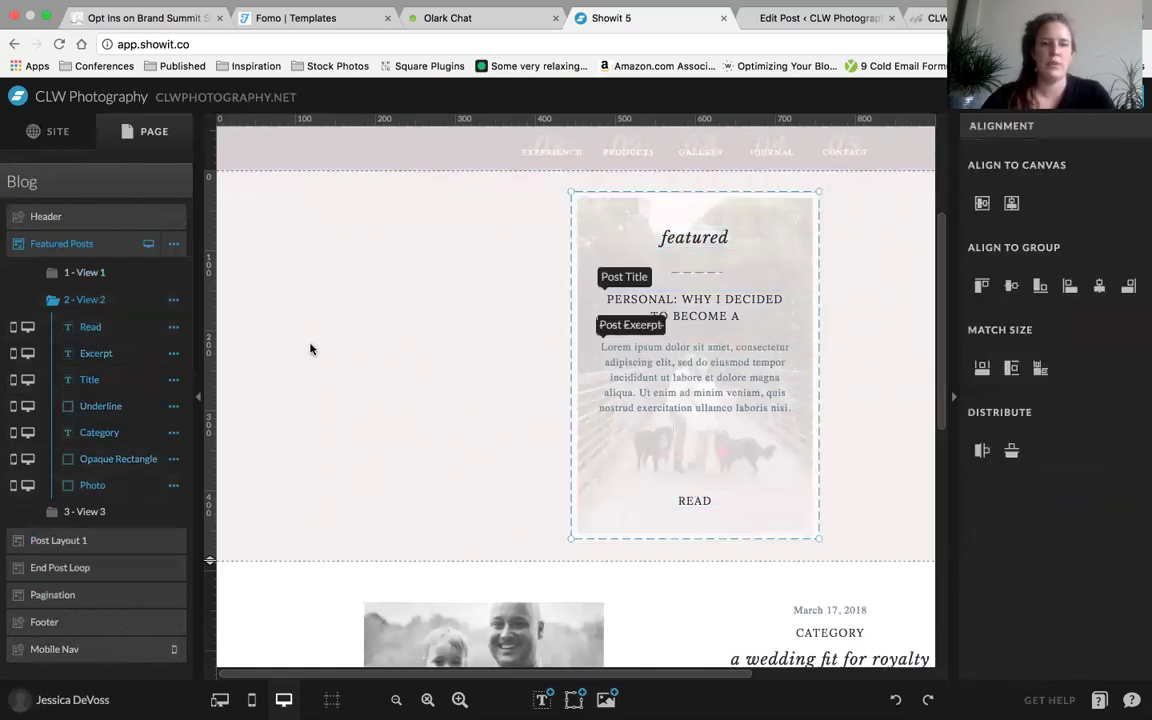
# Step: Duplicate View 1 in the Featured Posts canvas
pyautogui.click(84, 272)
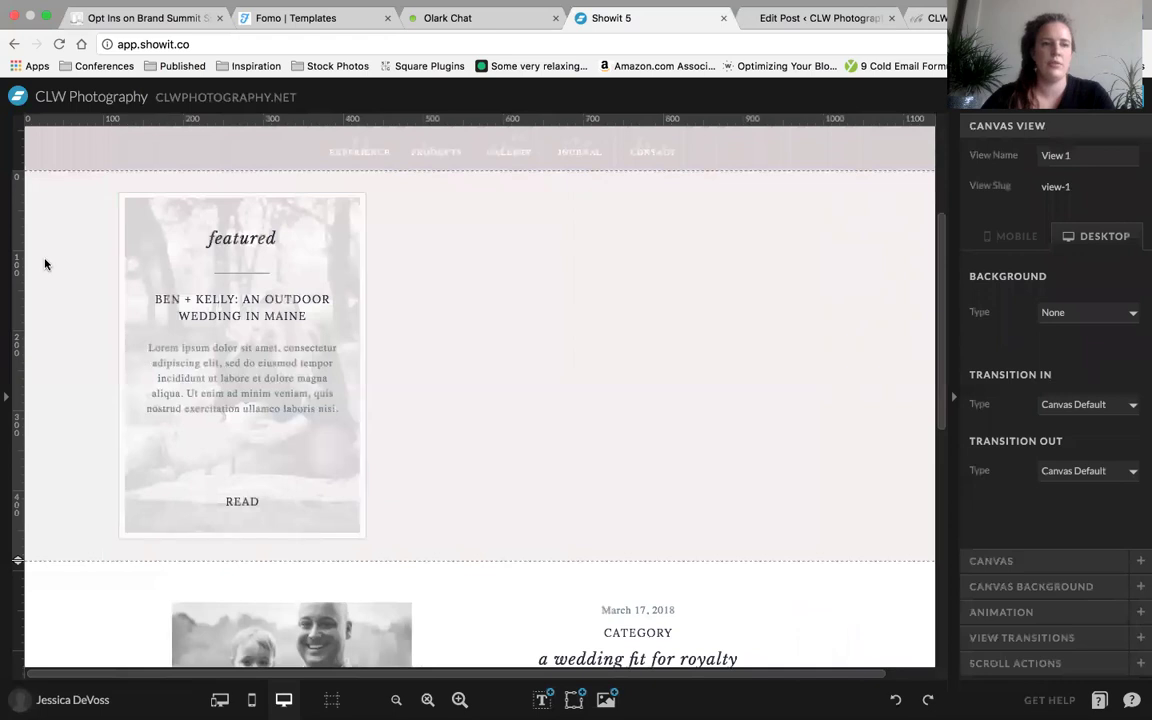
pyautogui.click(6, 397)
pyautogui.click(174, 272)
pyautogui.click(174, 316)
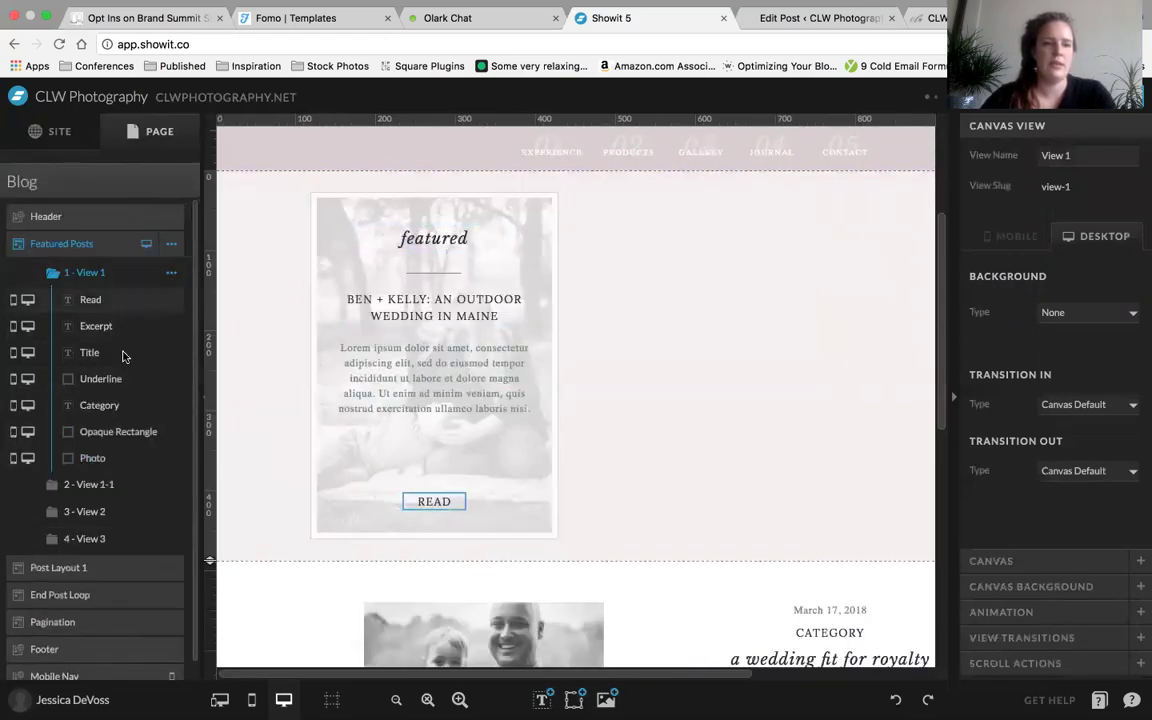
# Step: Select every element in View 1-1 and move the whole card to the right of the original card's position
pyautogui.click(90, 484)
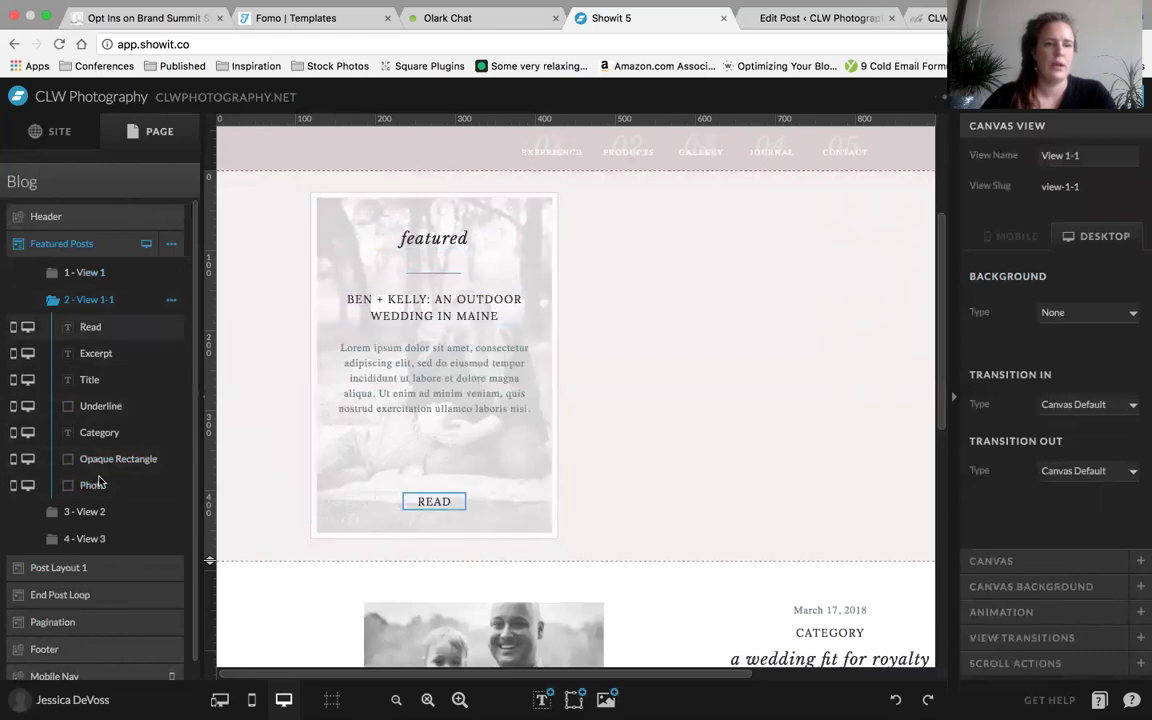
pyautogui.keyDown('shift'); pyautogui.click(95, 484); pyautogui.keyUp('shift')
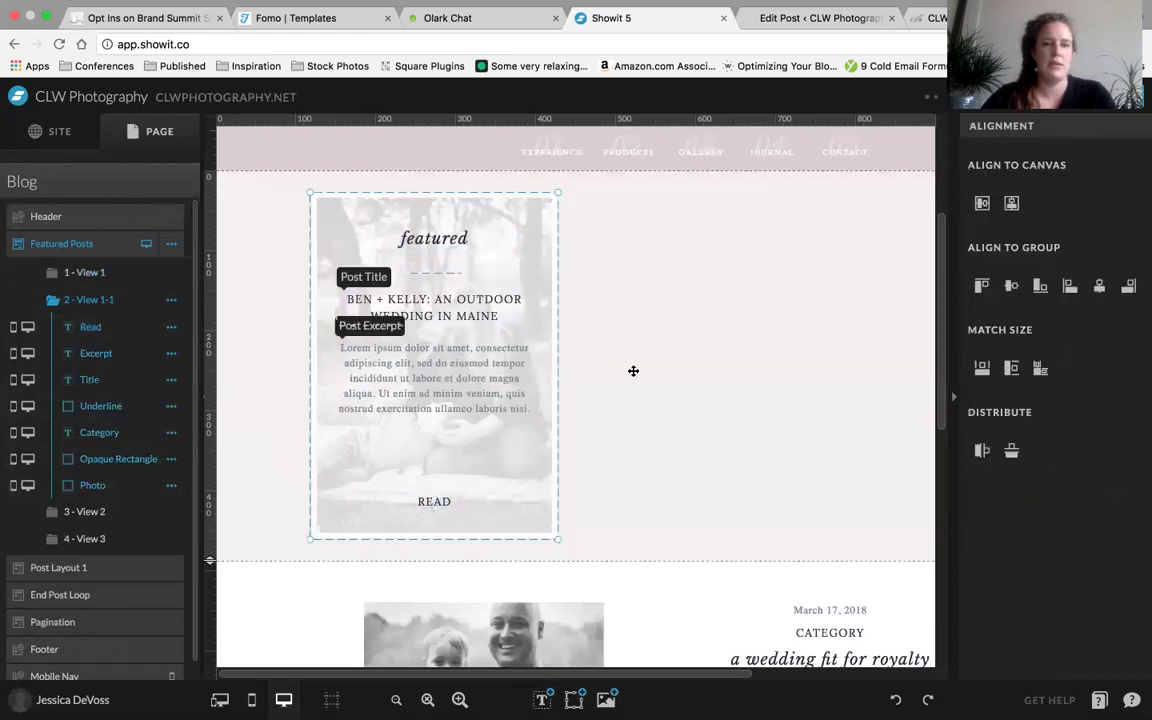
pyautogui.moveTo(633, 371); pyautogui.dragTo(689, 370)
pyautogui.click(391, 368)
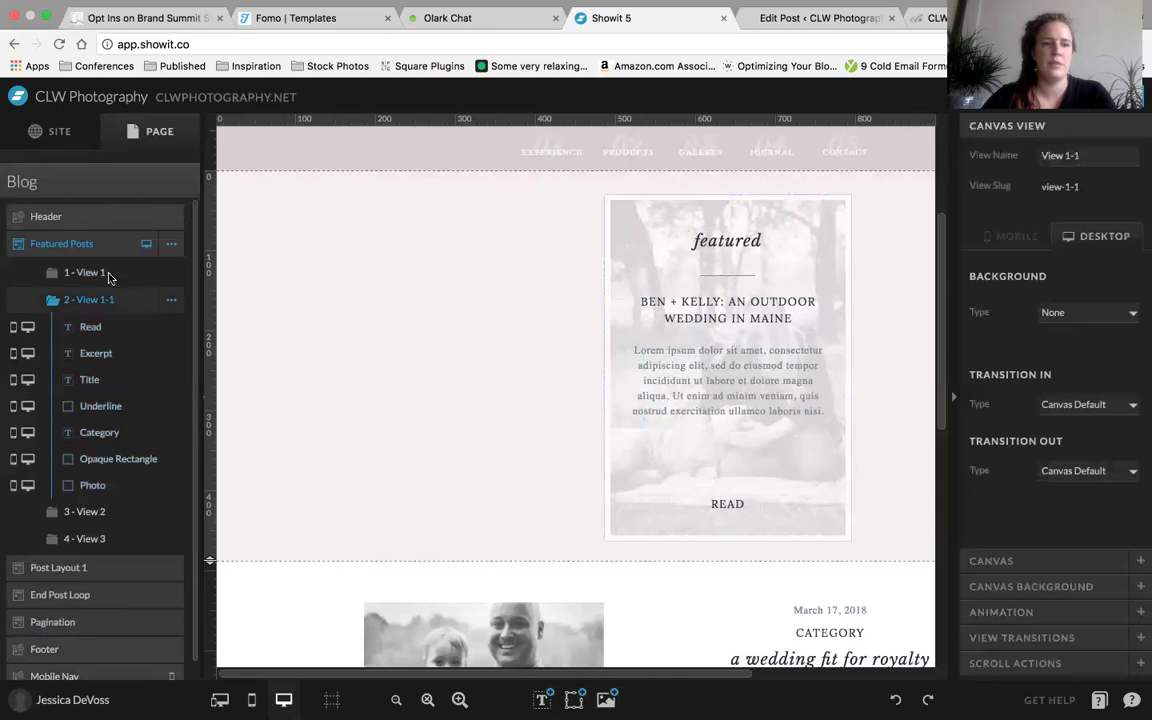
# Step: Delete View 1-1 from the Featured Posts canvas
pyautogui.click(108, 275)
pyautogui.click(95, 484)
pyautogui.click(171, 299)
pyautogui.click(152, 328)
# Step: Go through the three Featured Posts views again to compare their card positions, ending on View 1
pyautogui.click(98, 273)
pyautogui.click(85, 482)
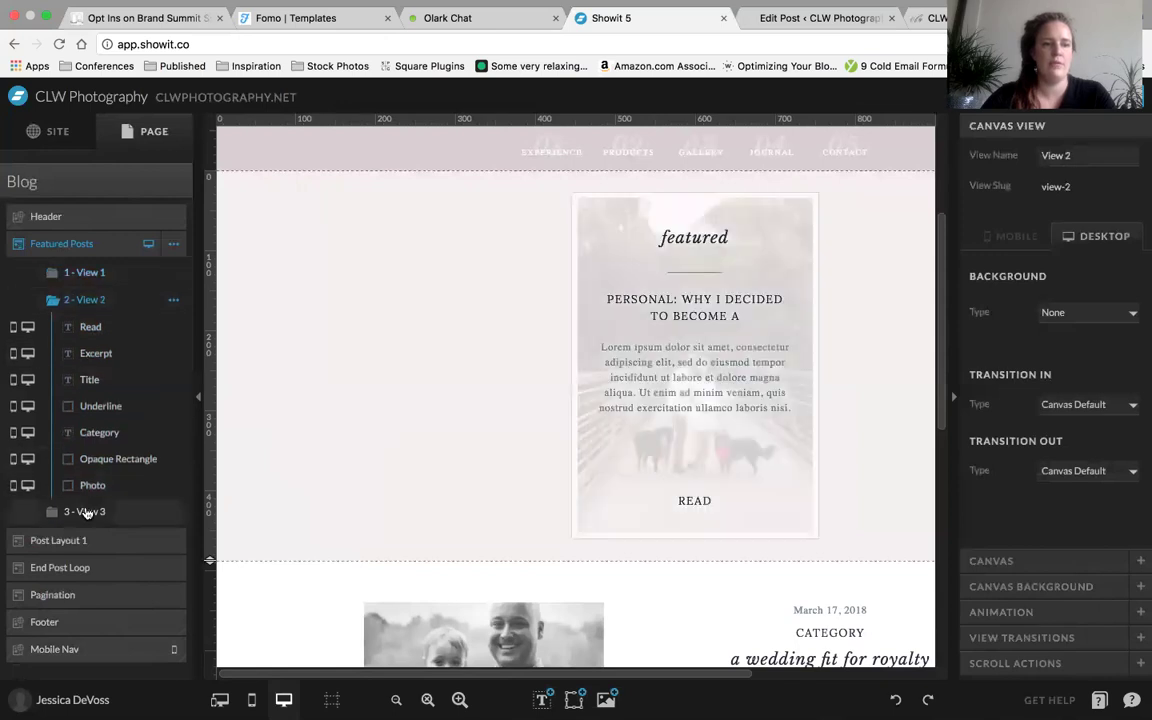
pyautogui.click(87, 511)
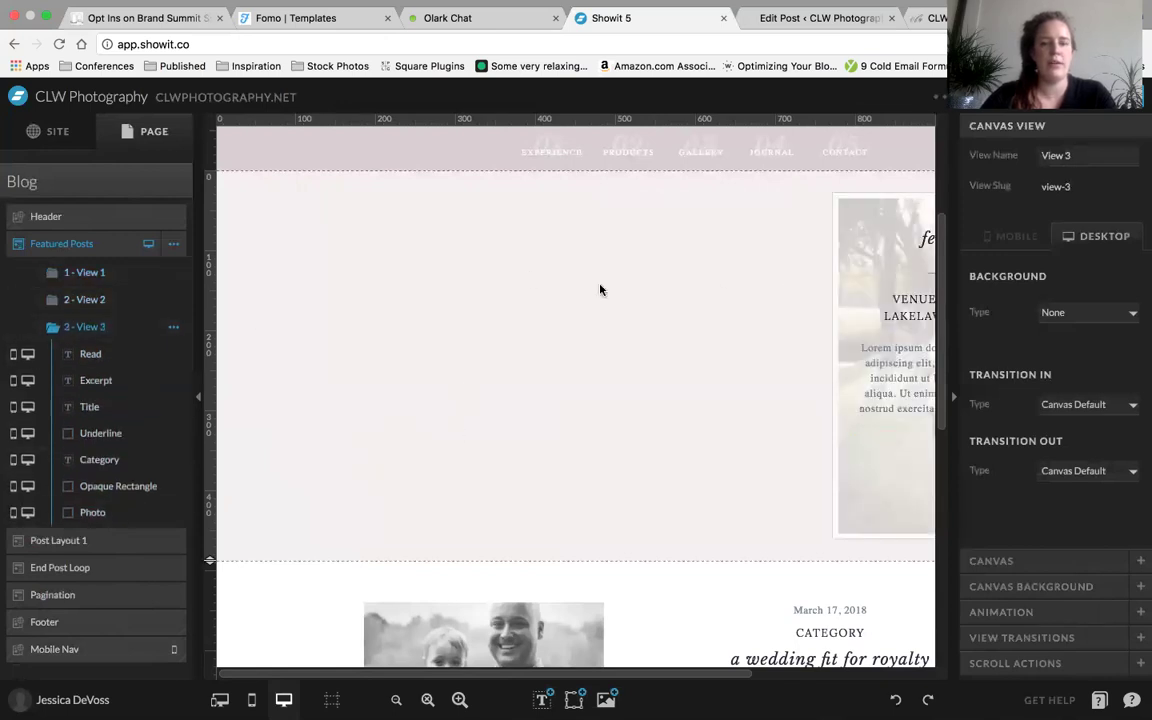
pyautogui.hscroll(5, 560, 328)
pyautogui.click(98, 273)
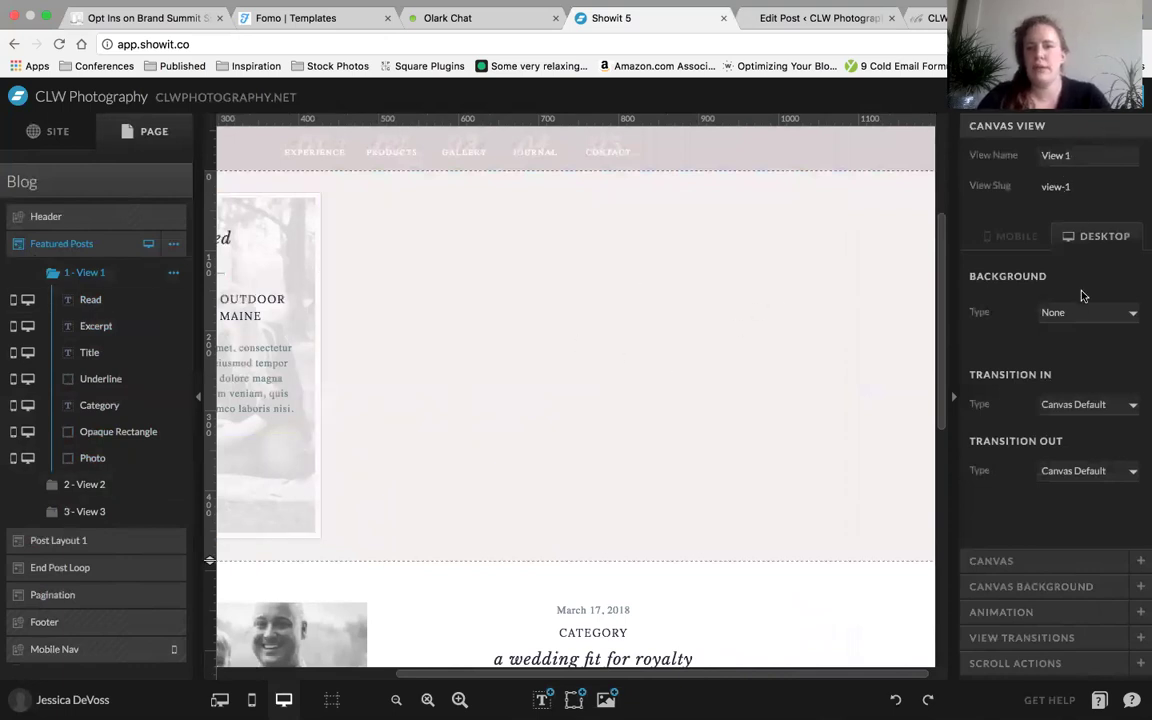
# Step: Open the Featured Posts canvas settings and review its WordPress options, keeping In Post Loop
pyautogui.click(1040, 561)
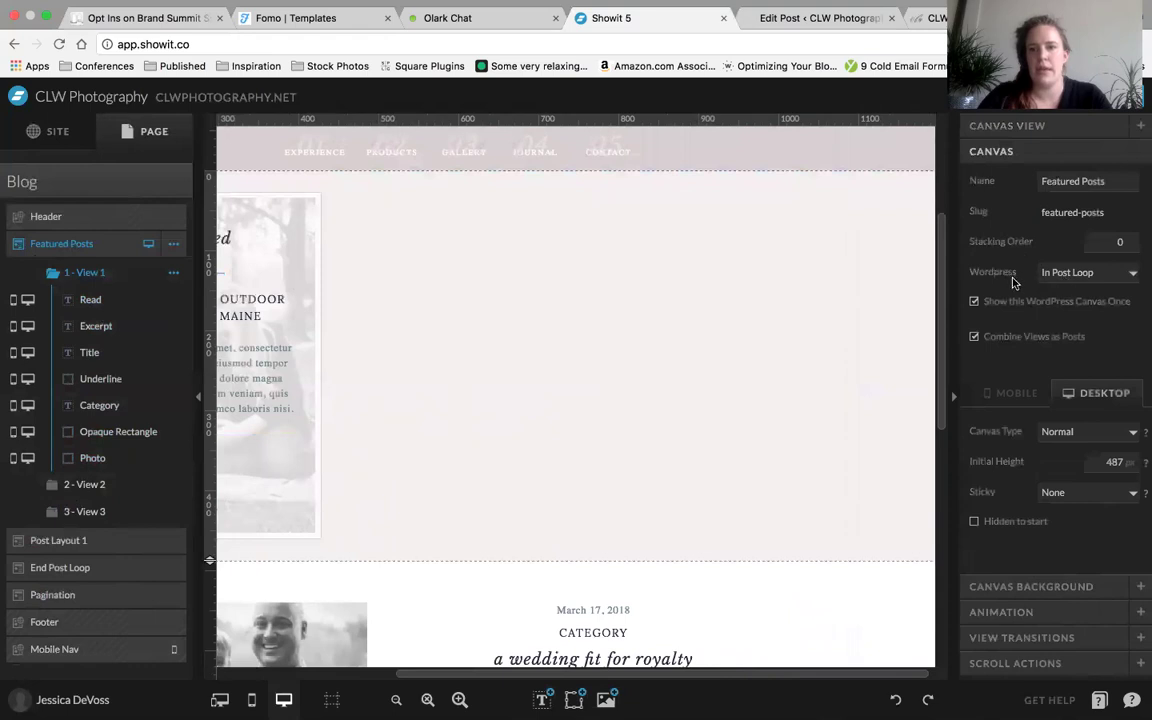
pyautogui.click(1129, 275)
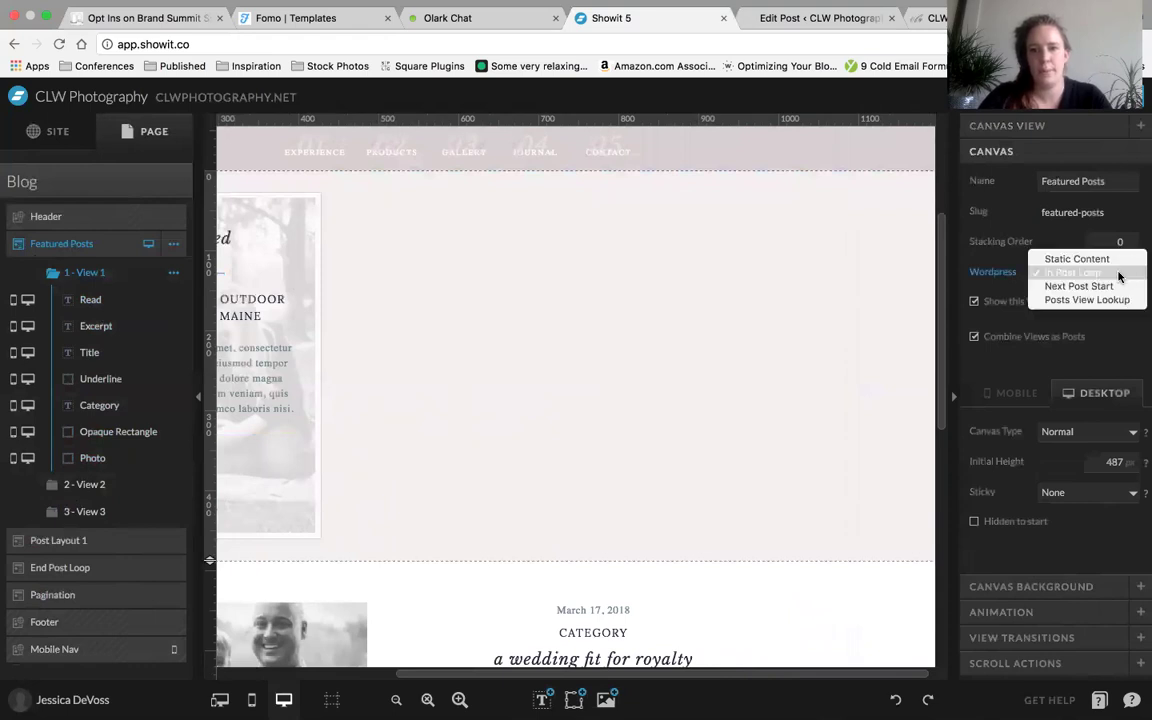
pyautogui.click(1119, 276)
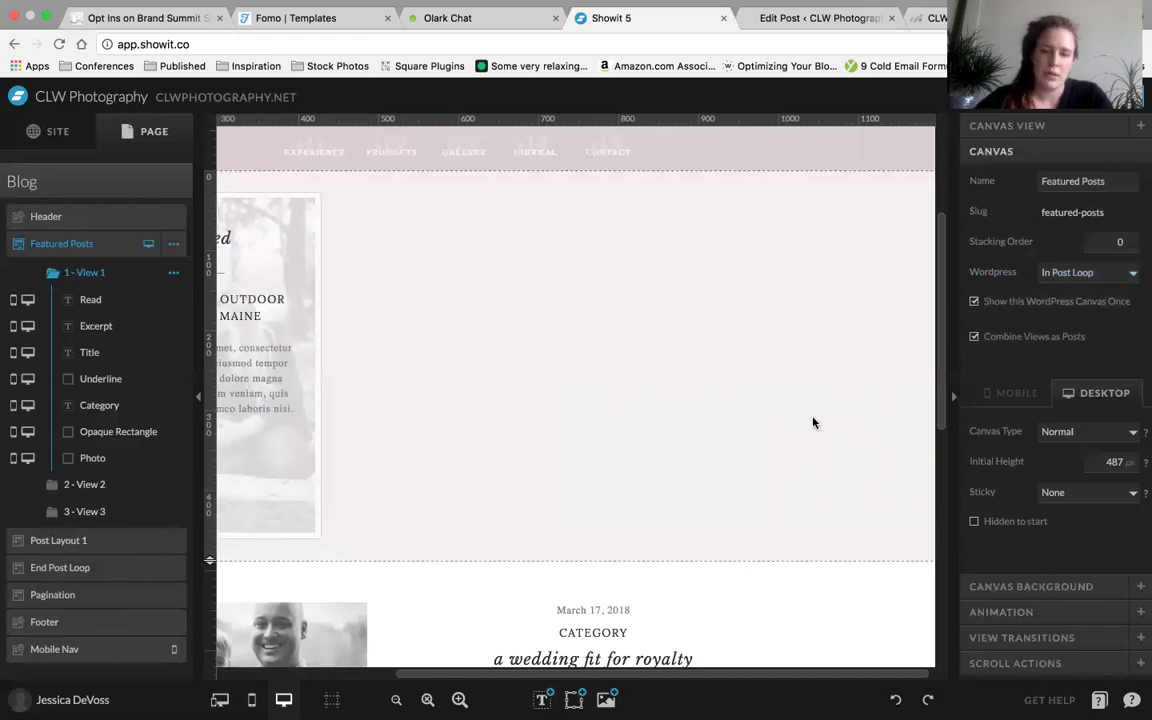
# Step: Compare the Featured Posts card with the Post Layout 1 section below it, ending back on the featured card
pyautogui.hscroll(-5, 411, 427)
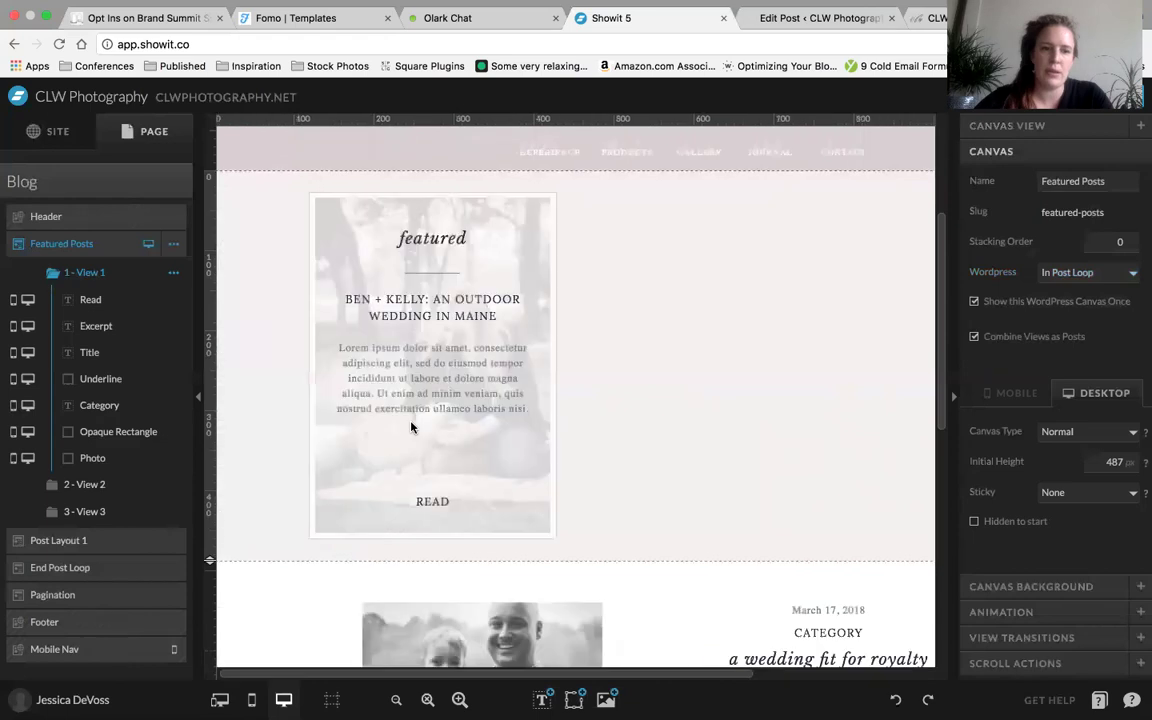
pyautogui.scroll(-2, 411, 427)
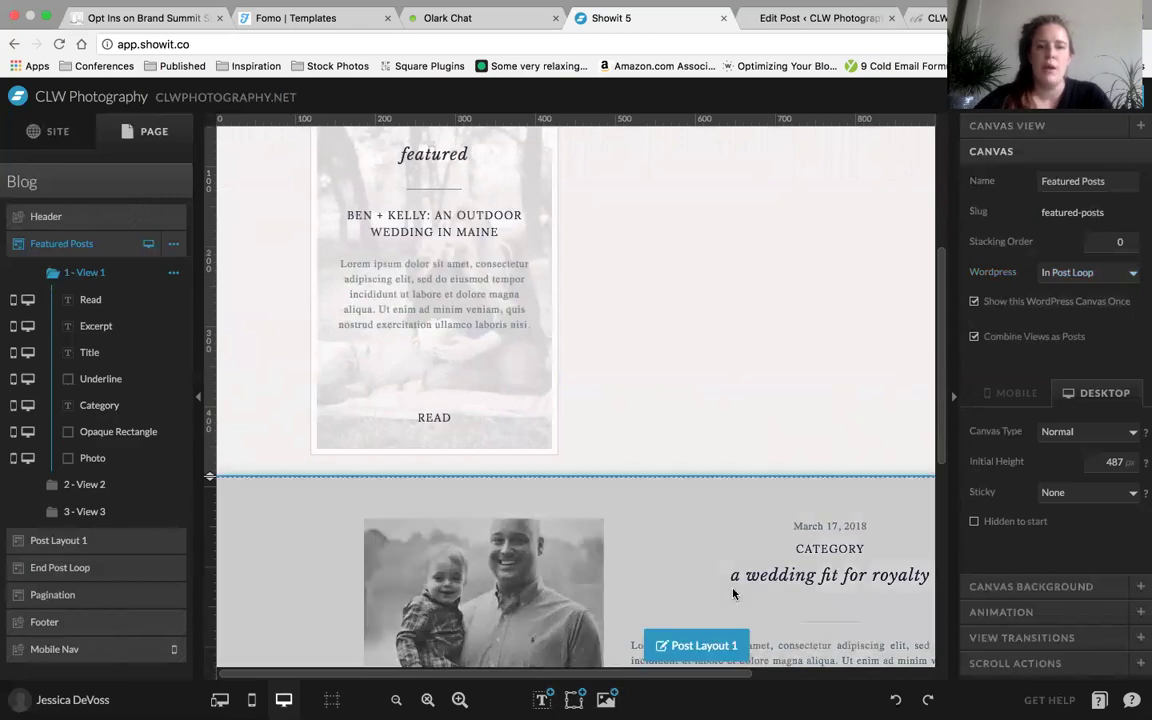
pyautogui.scroll(-5, 588, 427)
pyautogui.scroll(-1, 588, 427)
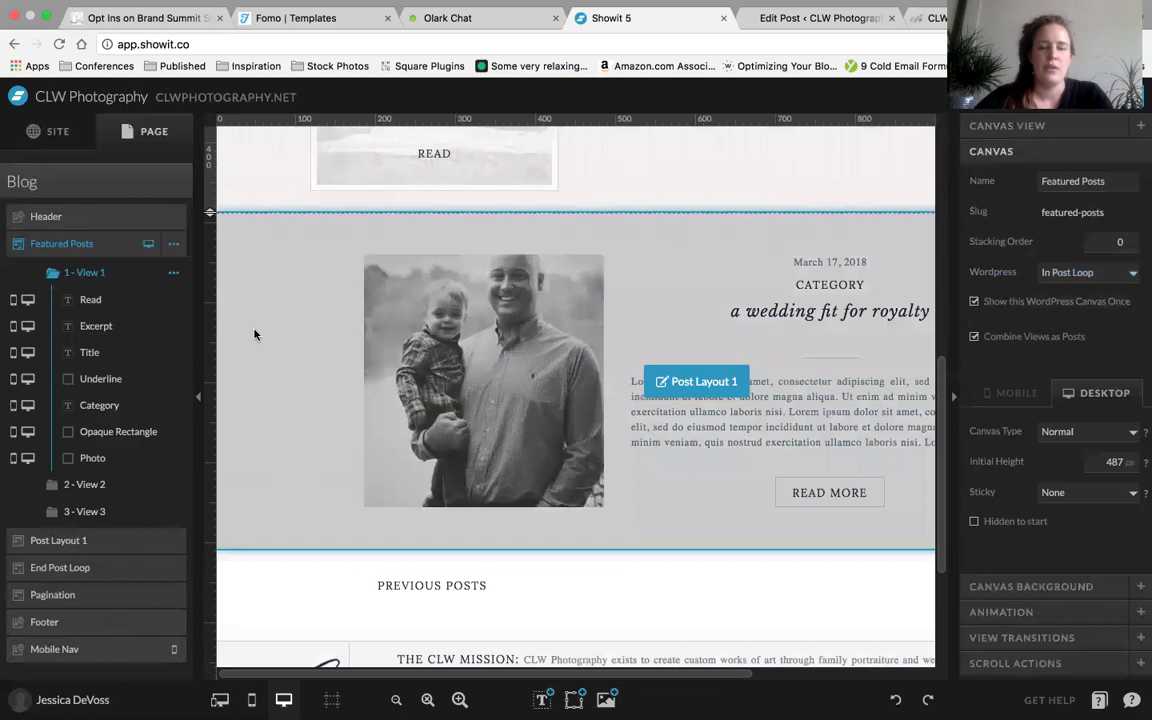
pyautogui.scroll(5, 254, 334)
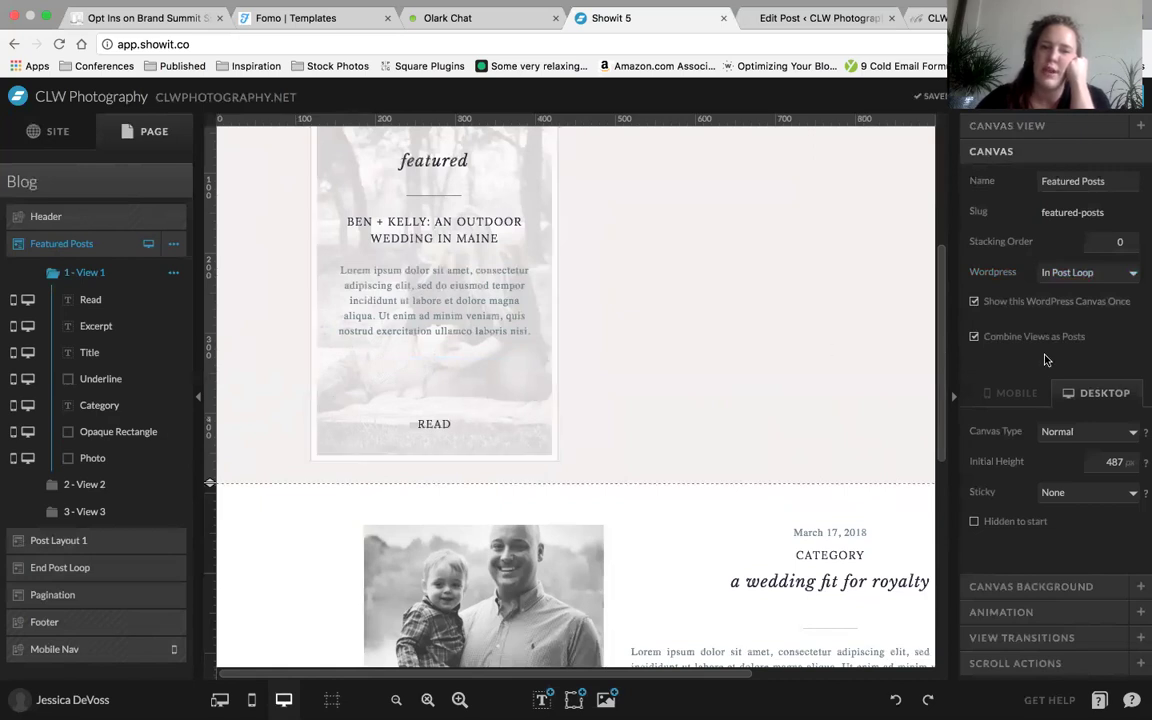
pyautogui.scroll(-5, 645, 555)
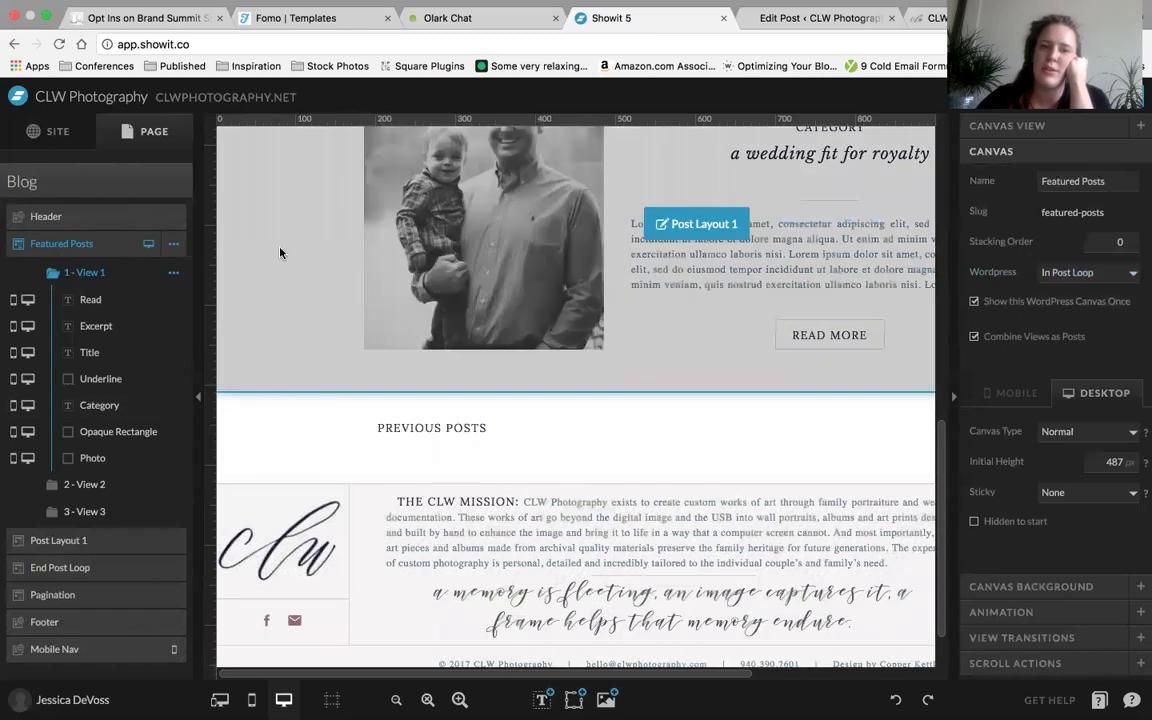
pyautogui.scroll(5, 280, 253)
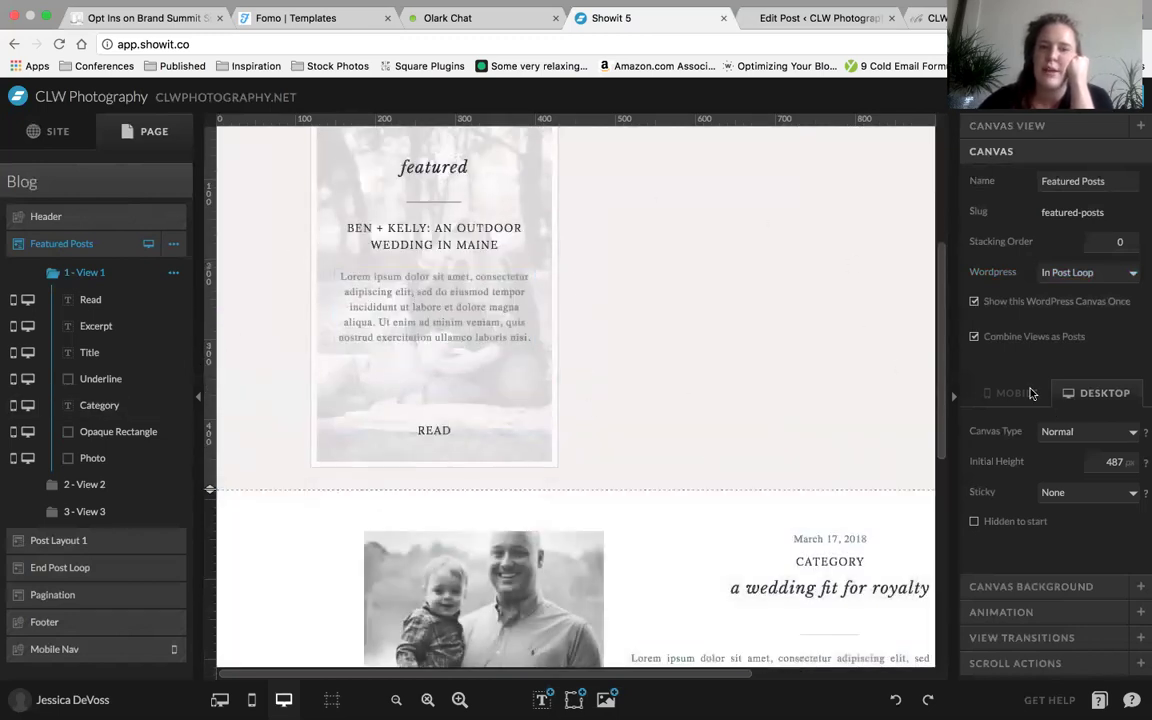
pyautogui.scroll(1, 715, 247)
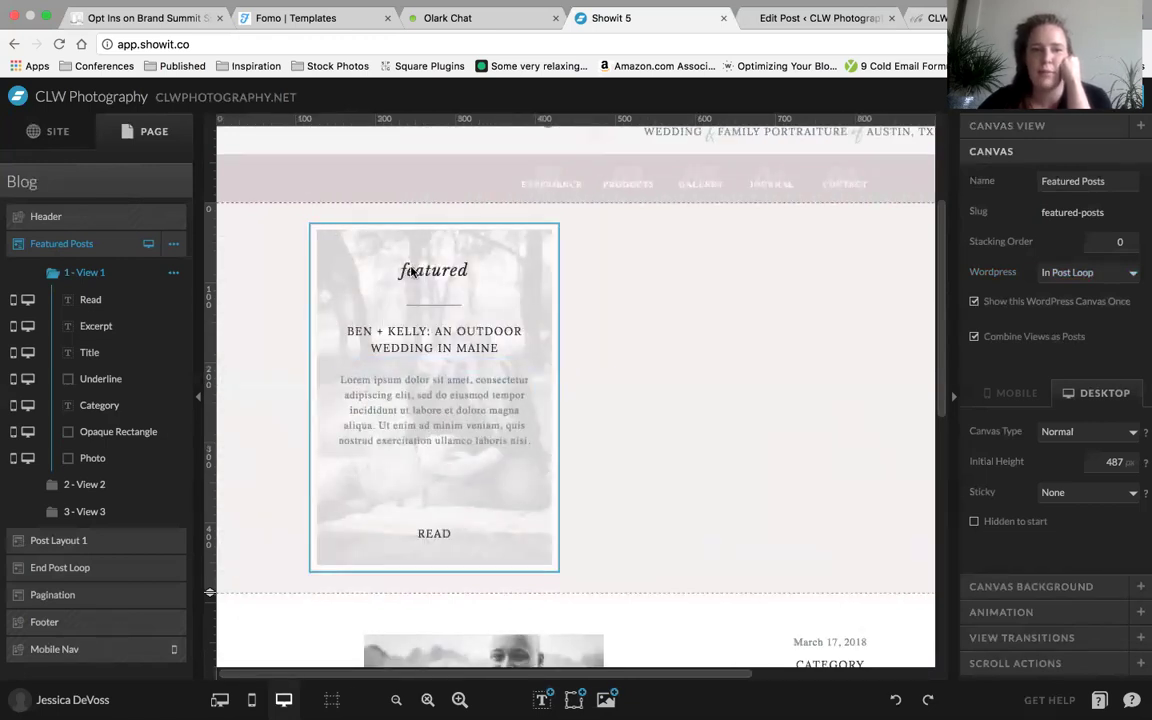
# Step: Switch to the live CLW Photography blog and look through its post list down to the footer
pyautogui.click(793, 18)
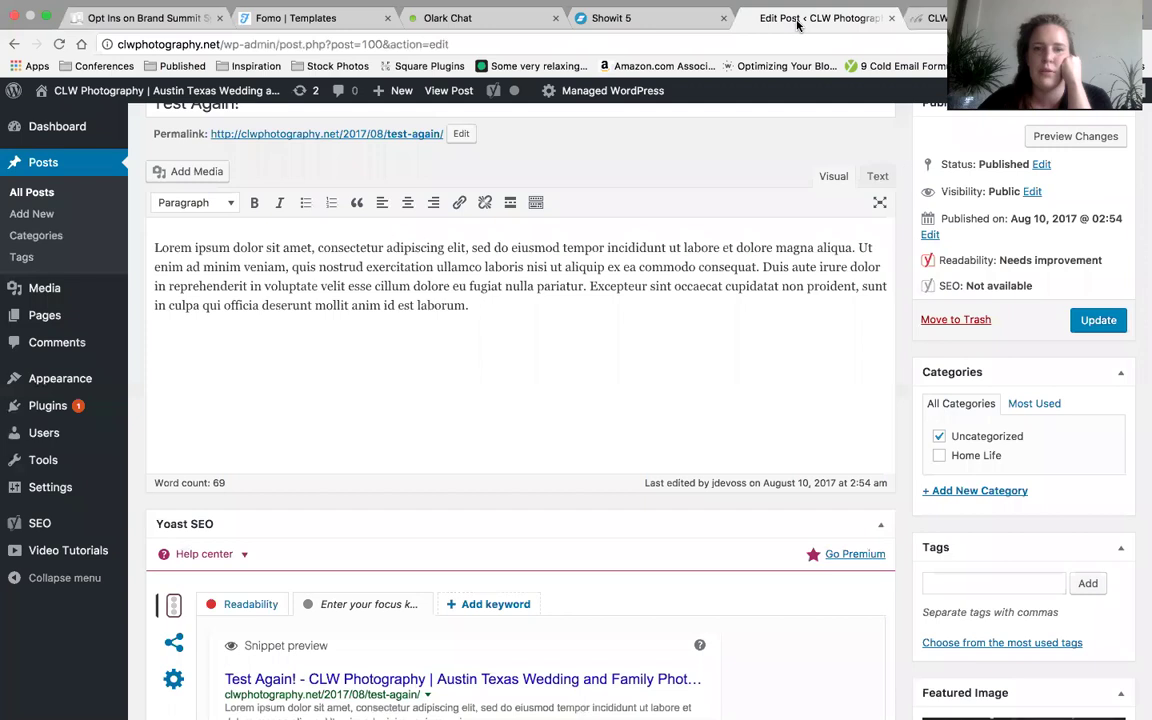
pyautogui.click(932, 17)
pyautogui.scroll(-5, 905, 488)
pyautogui.scroll(-3, 977, 642)
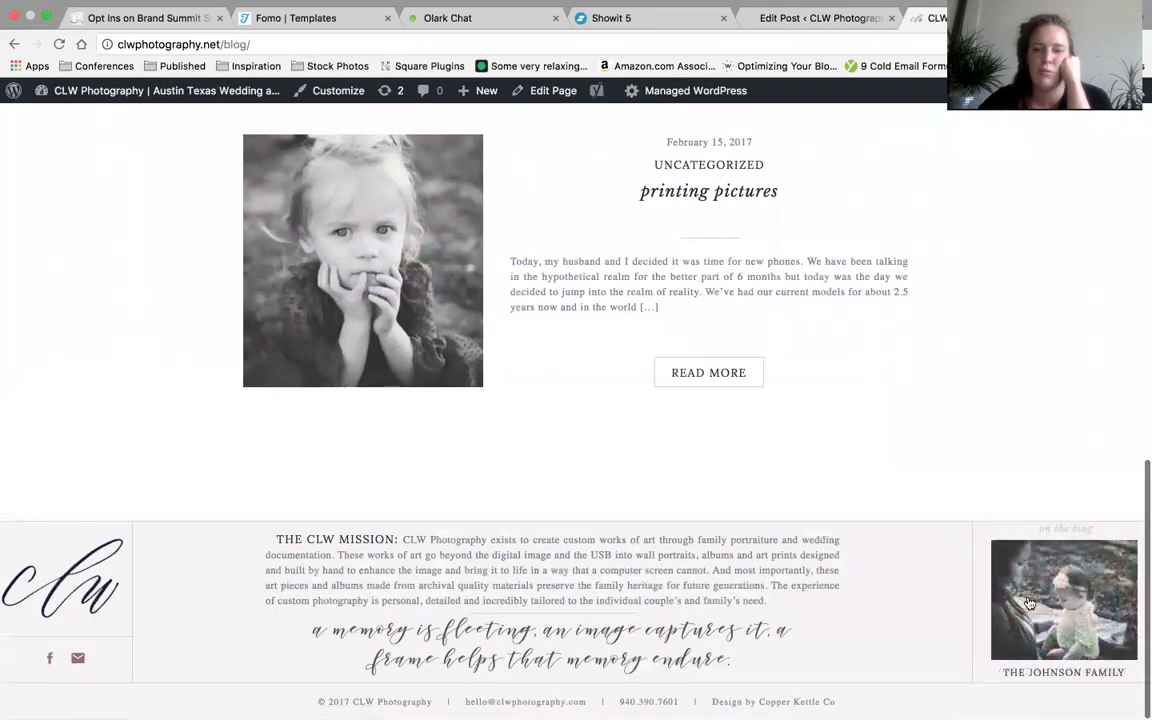
# Step: Back in Showit, review the Featured Posts canvas's background, animation, view transition, scroll action and WordPress settings
pyautogui.click(640, 18)
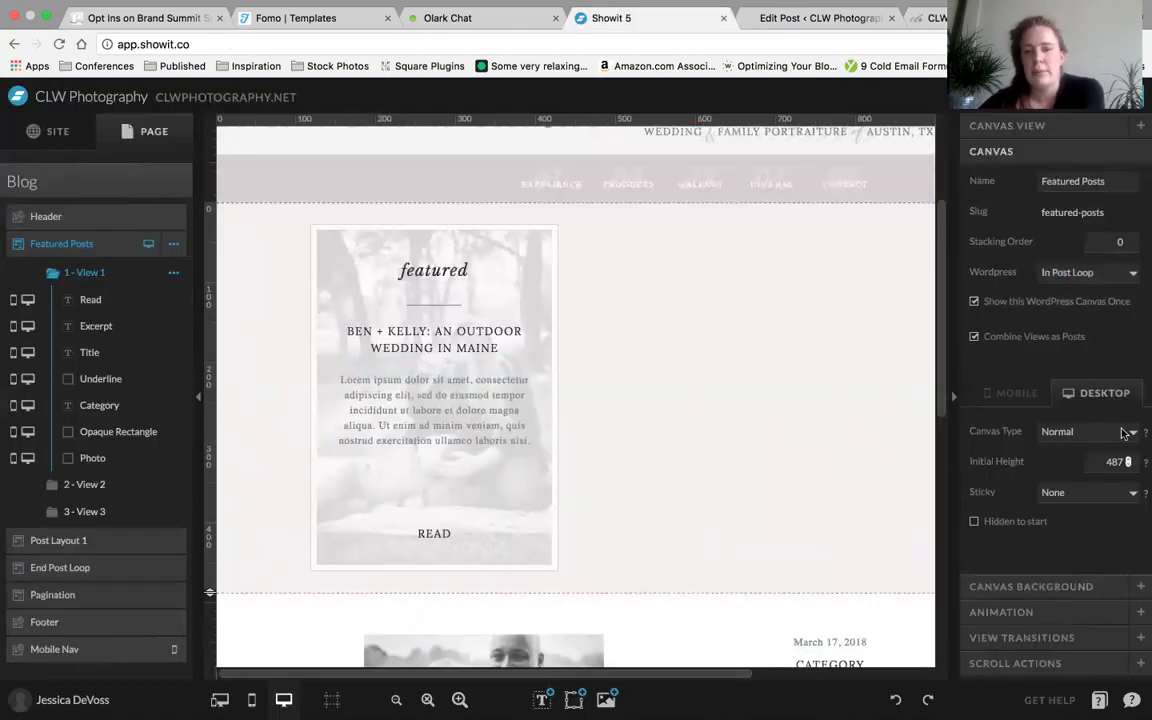
pyautogui.click(1030, 588)
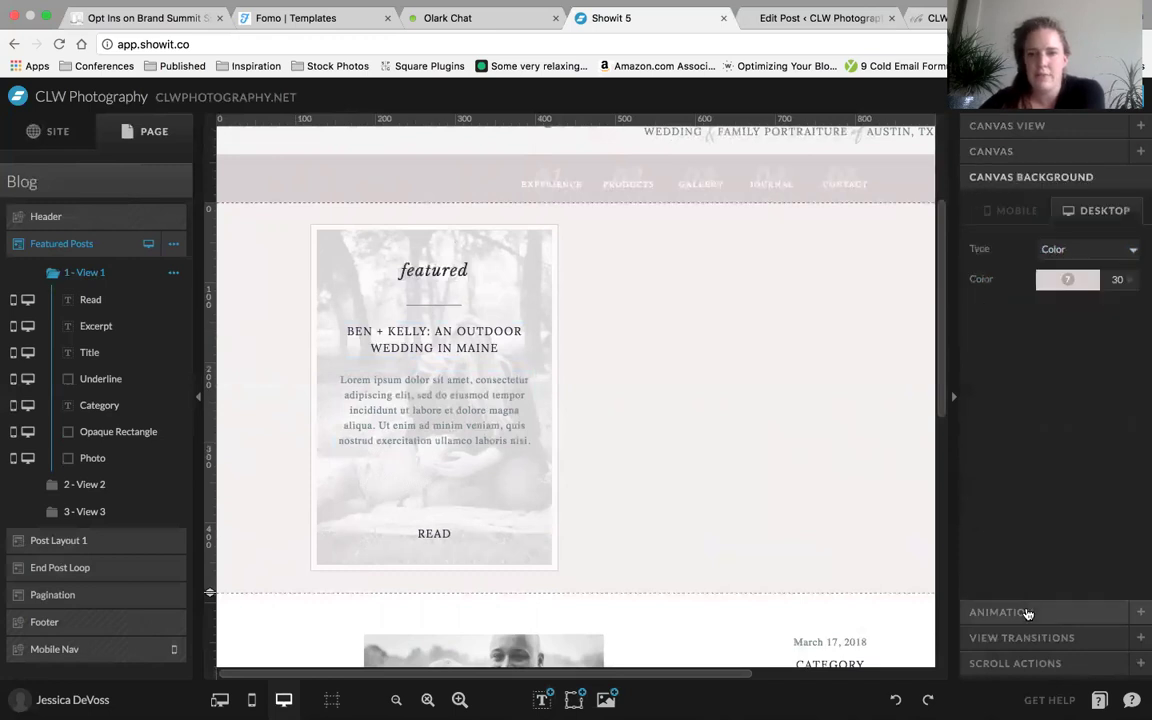
pyautogui.click(1029, 612)
pyautogui.click(1021, 638)
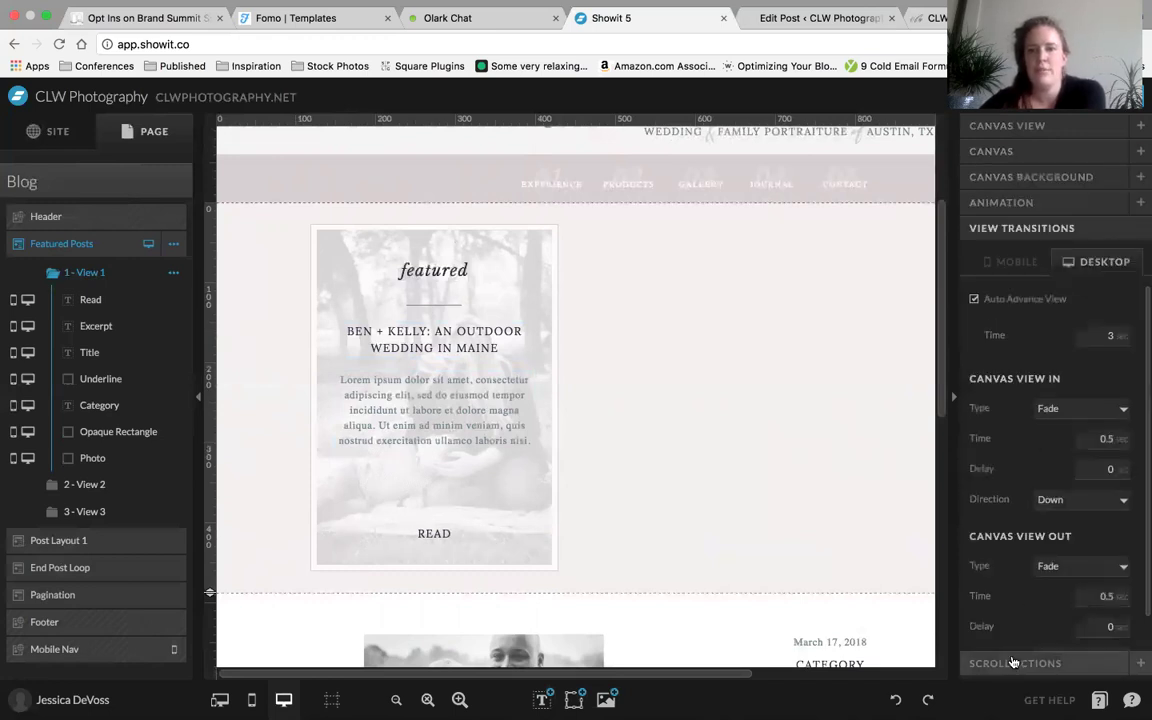
pyautogui.click(1012, 664)
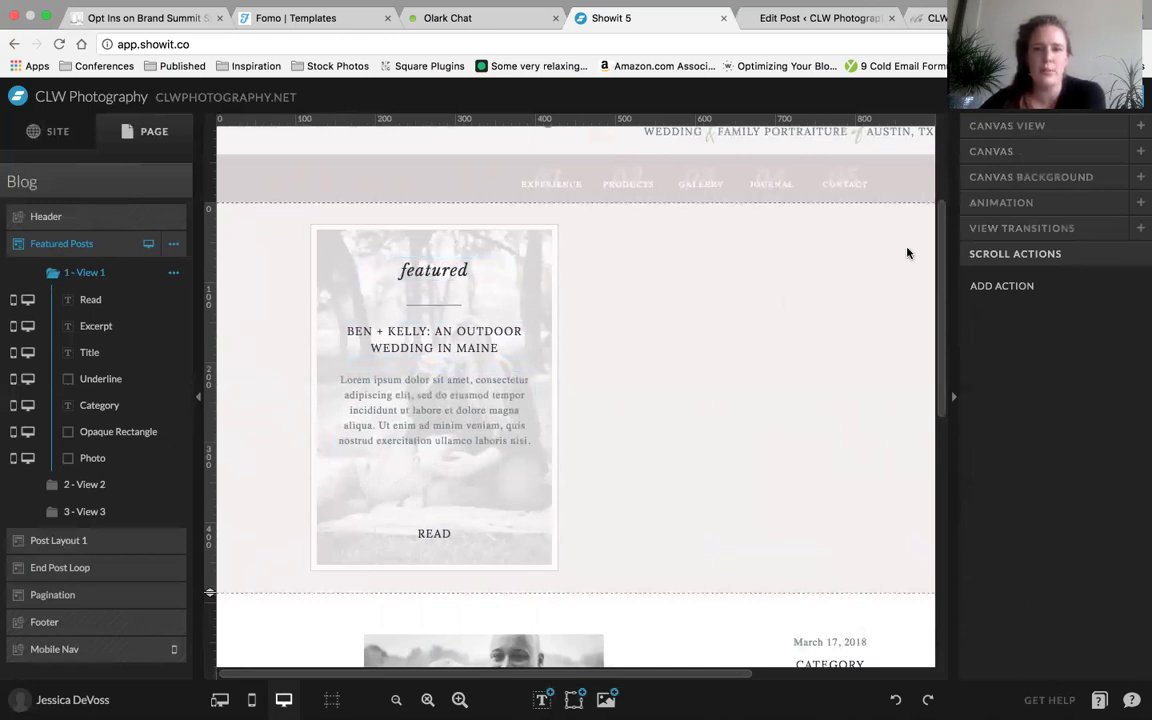
pyautogui.click(1067, 160)
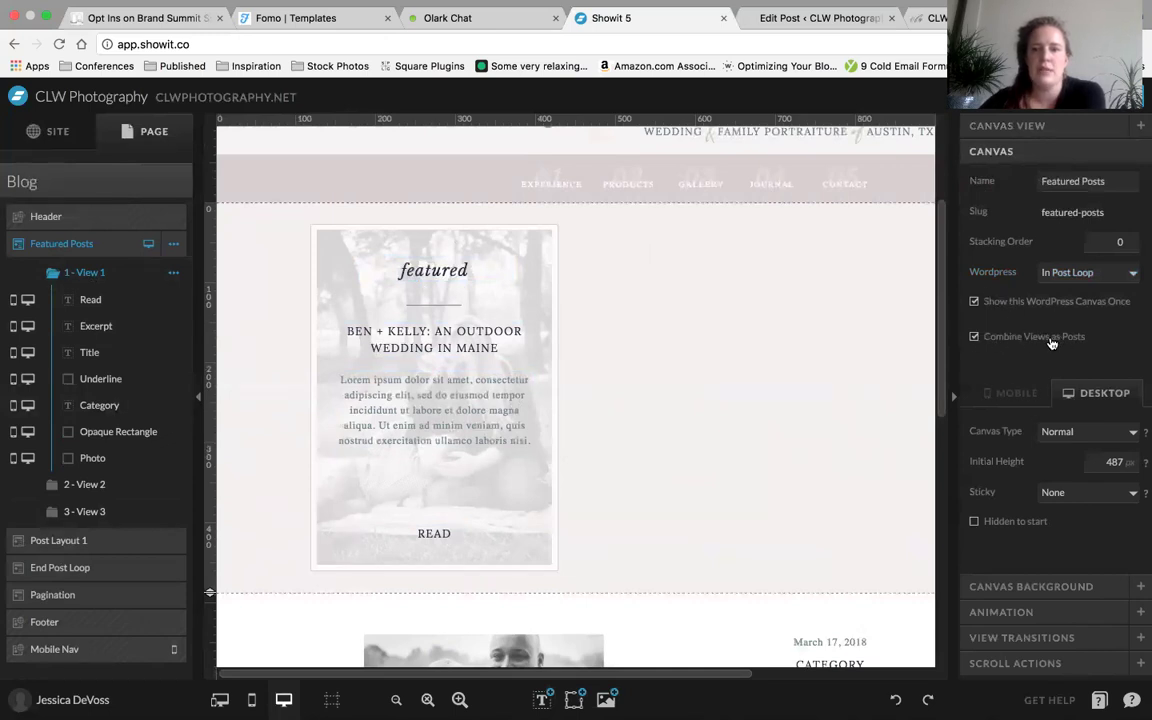
pyautogui.click(1061, 279)
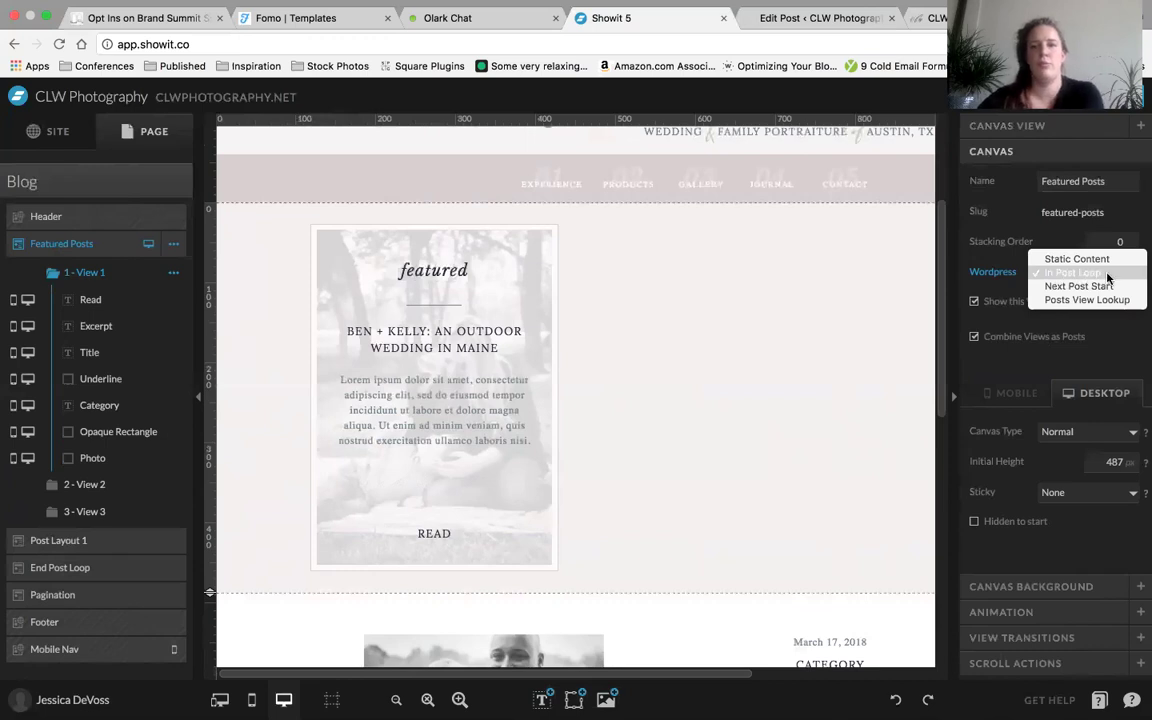
pyautogui.click(779, 378)
# Step: Select the Post Layout 1 canvas and examine its elements and WordPress settings
pyautogui.scroll(-1, 789, 447)
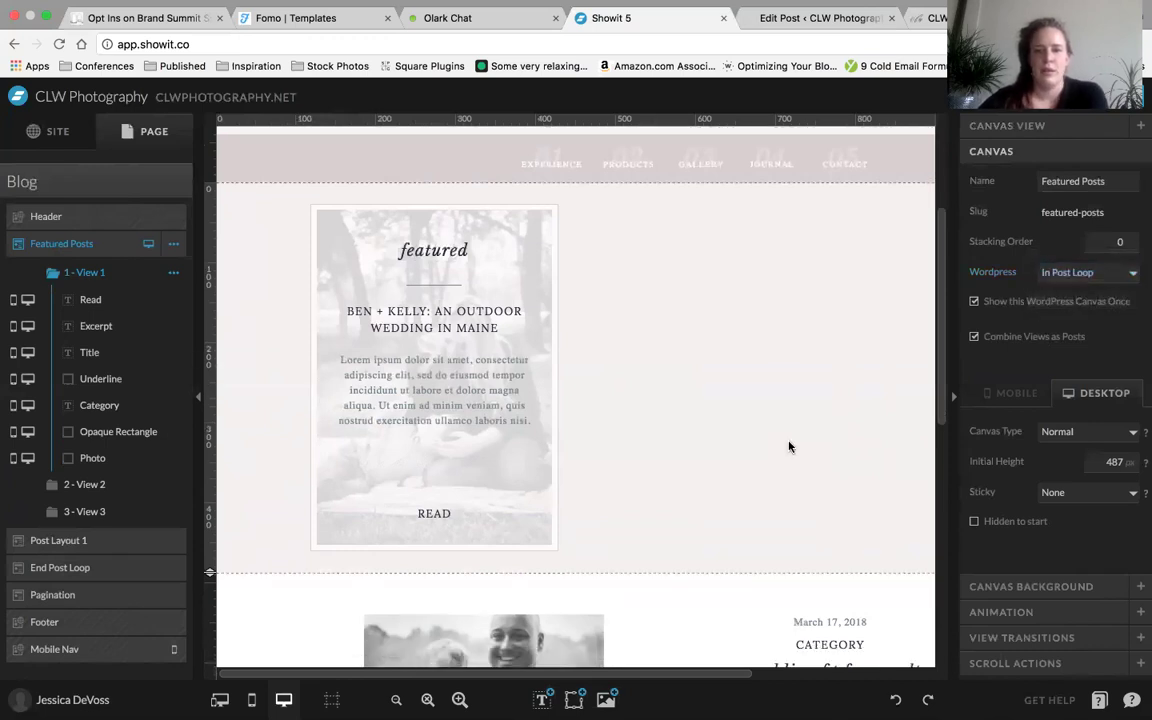
pyautogui.scroll(-5, 789, 447)
pyautogui.click(520, 466)
pyautogui.click(520, 466)
pyautogui.click(675, 441)
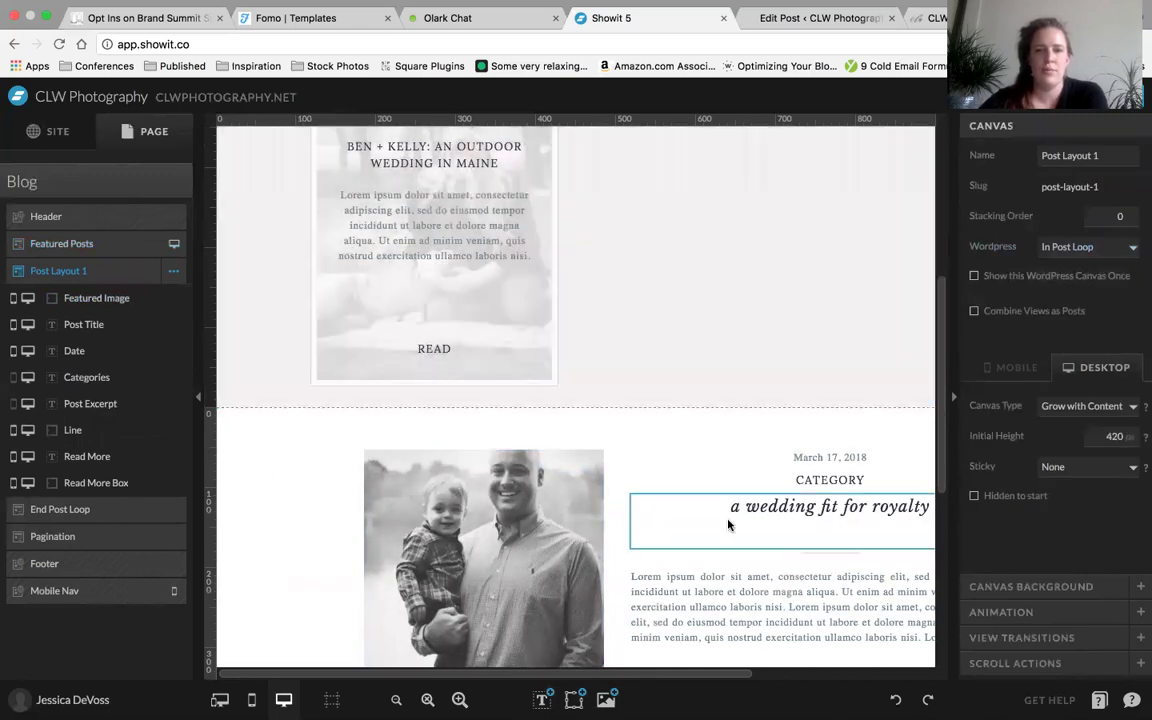
pyautogui.scroll(-3, 728, 524)
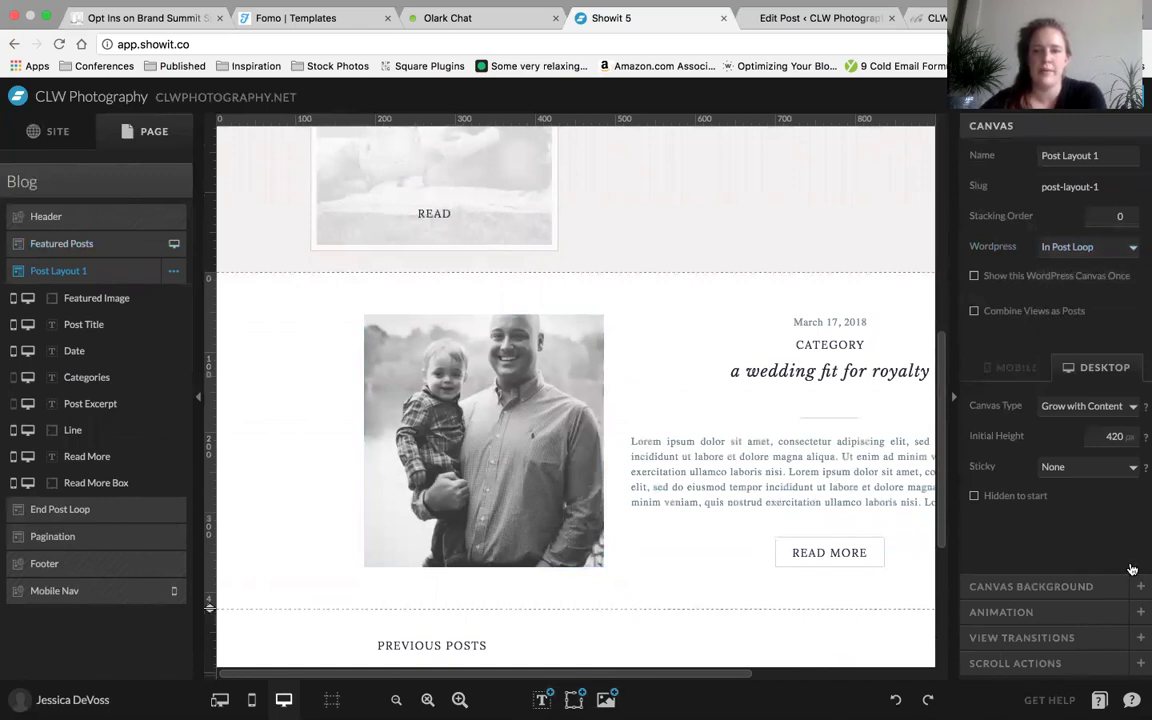
# Step: Check Post Layout 1's background, animation and view transition settings, ending on its general canvas settings
pyautogui.click(1062, 590)
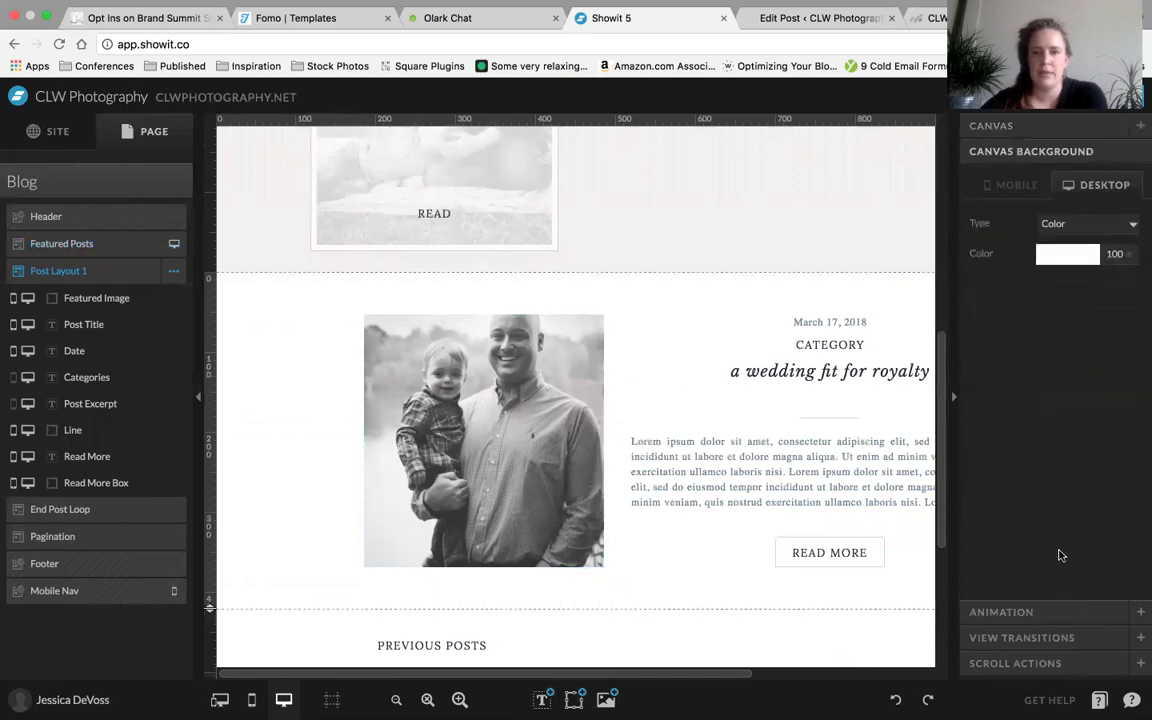
pyautogui.click(1042, 607)
pyautogui.click(1029, 638)
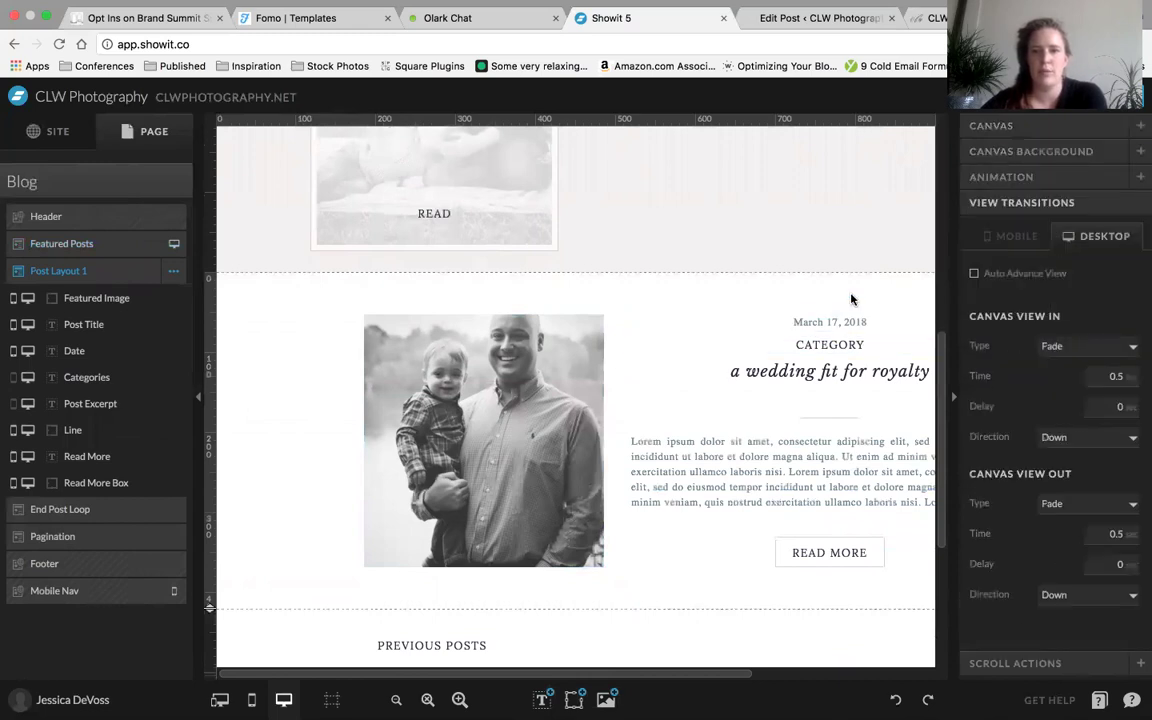
pyautogui.click(1037, 151)
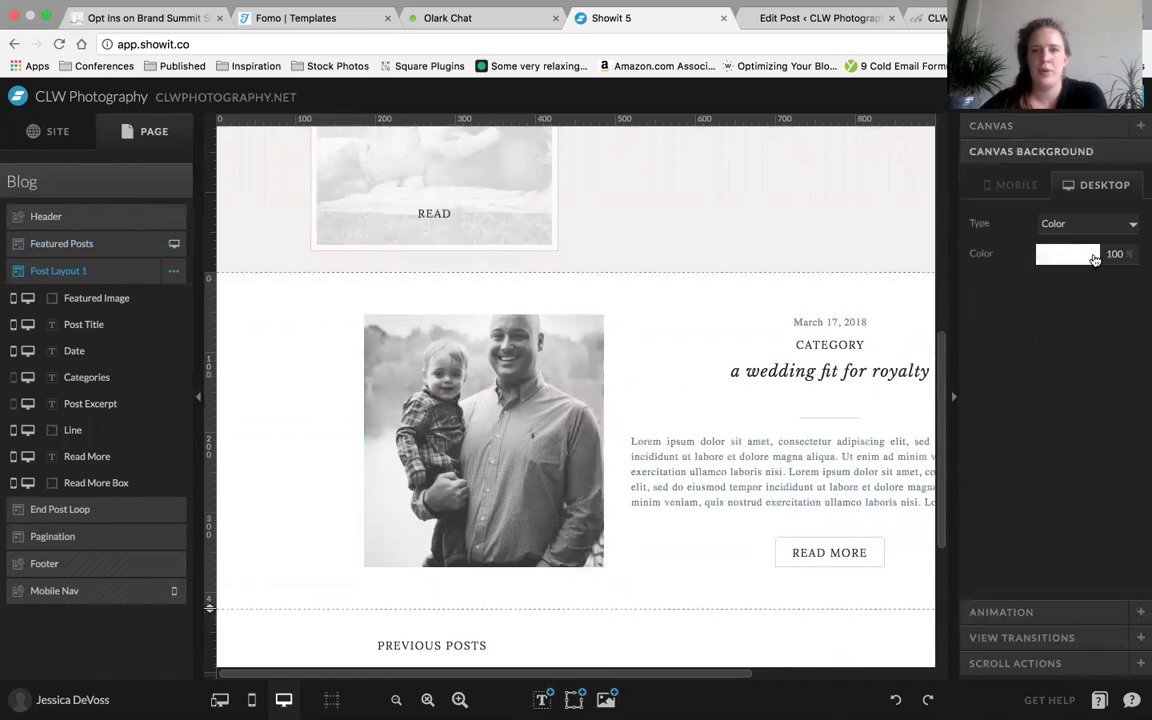
pyautogui.click(1032, 126)
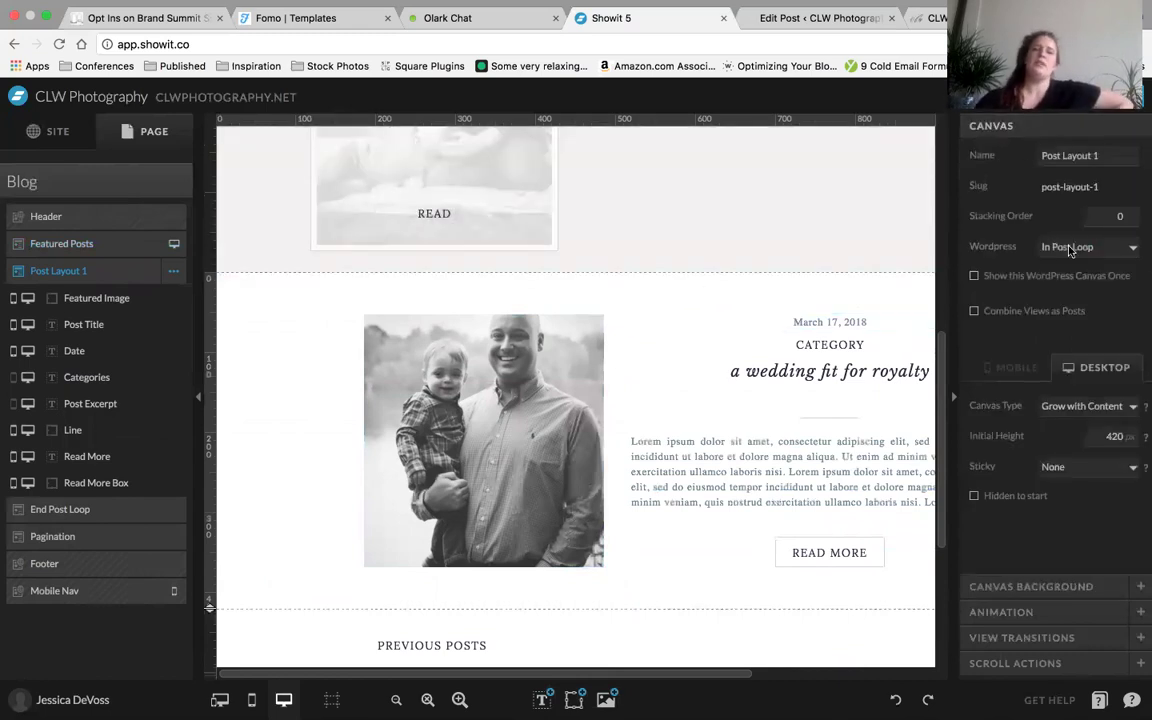
# Step: Switch to the WordPress admin and check the blog page post limit in the Reading Settings
pyautogui.click(824, 18)
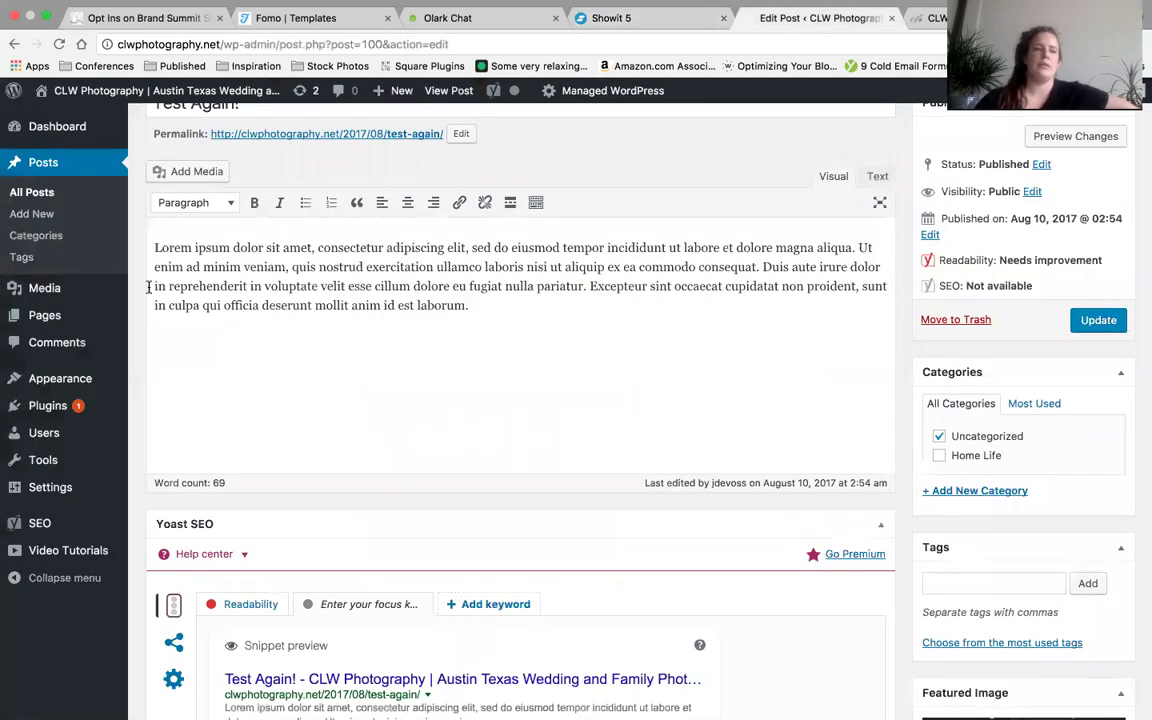
pyautogui.moveTo(44, 388)
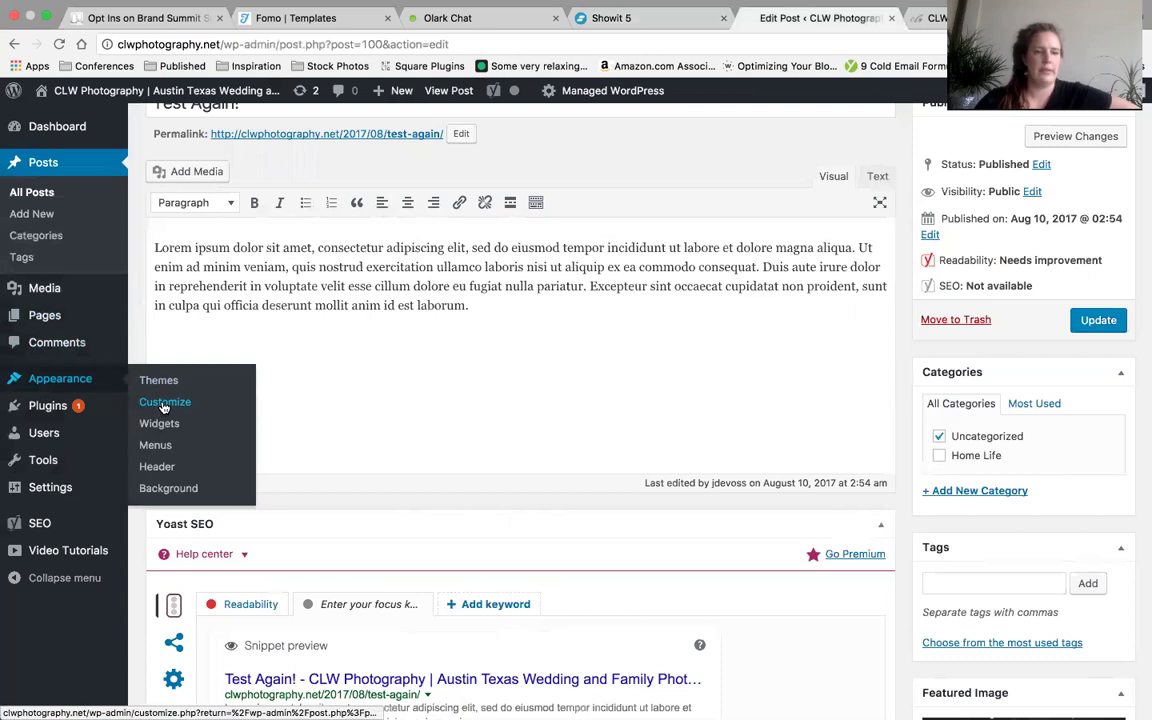
pyautogui.moveTo(70, 487)
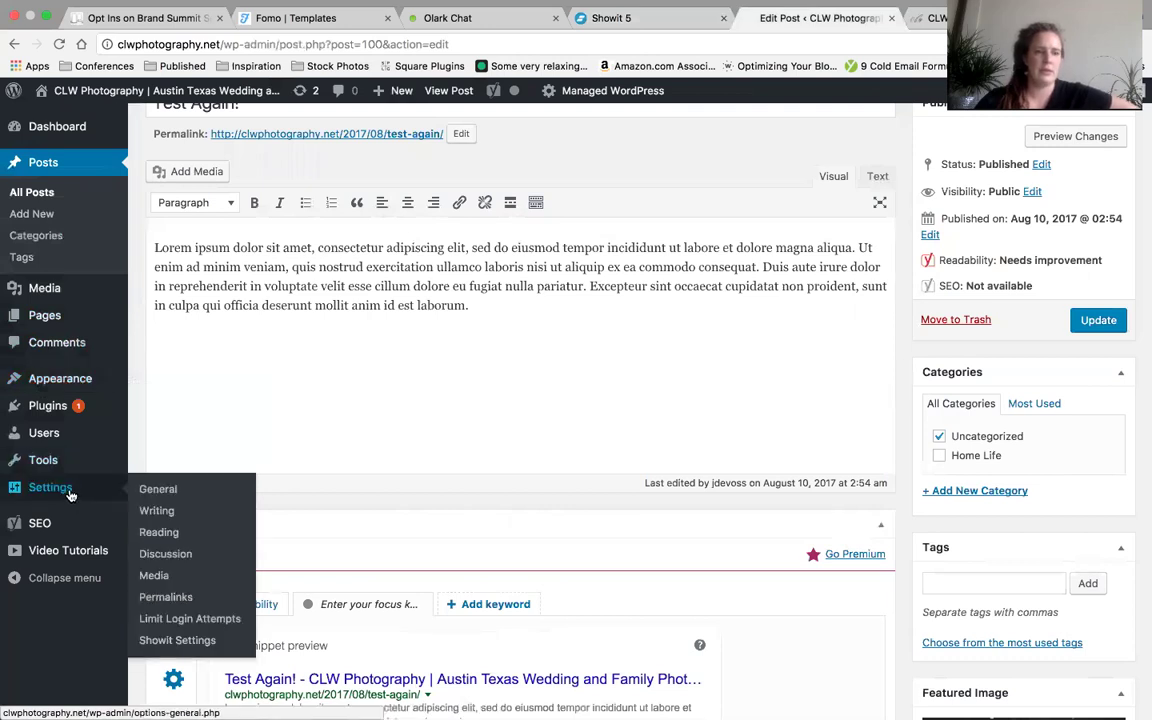
pyautogui.click(152, 533)
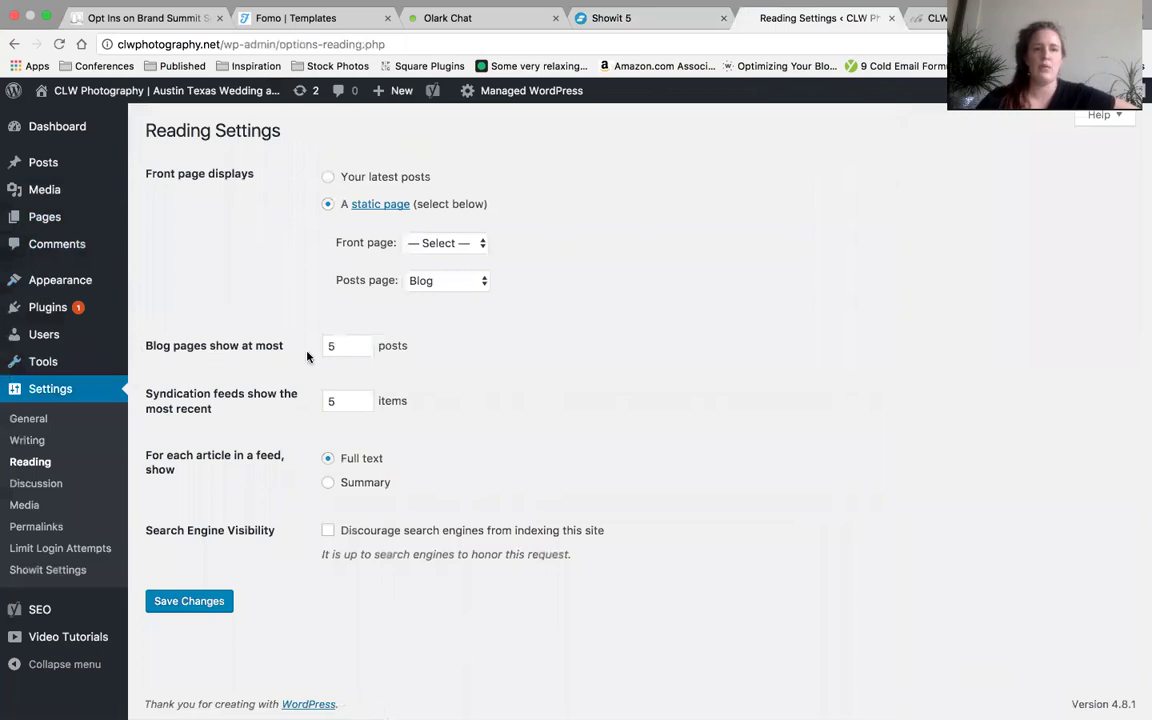
pyautogui.click(344, 345)
pyautogui.moveTo(344, 345); pyautogui.dragTo(325, 344)
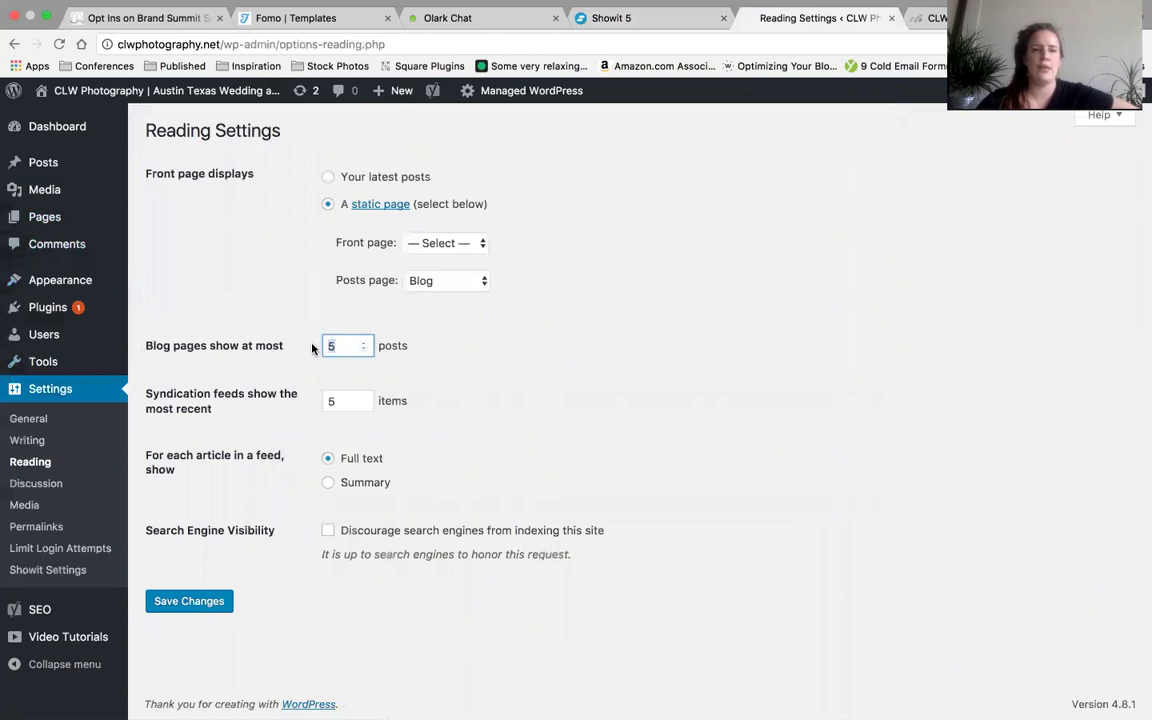
pyautogui.click(467, 351)
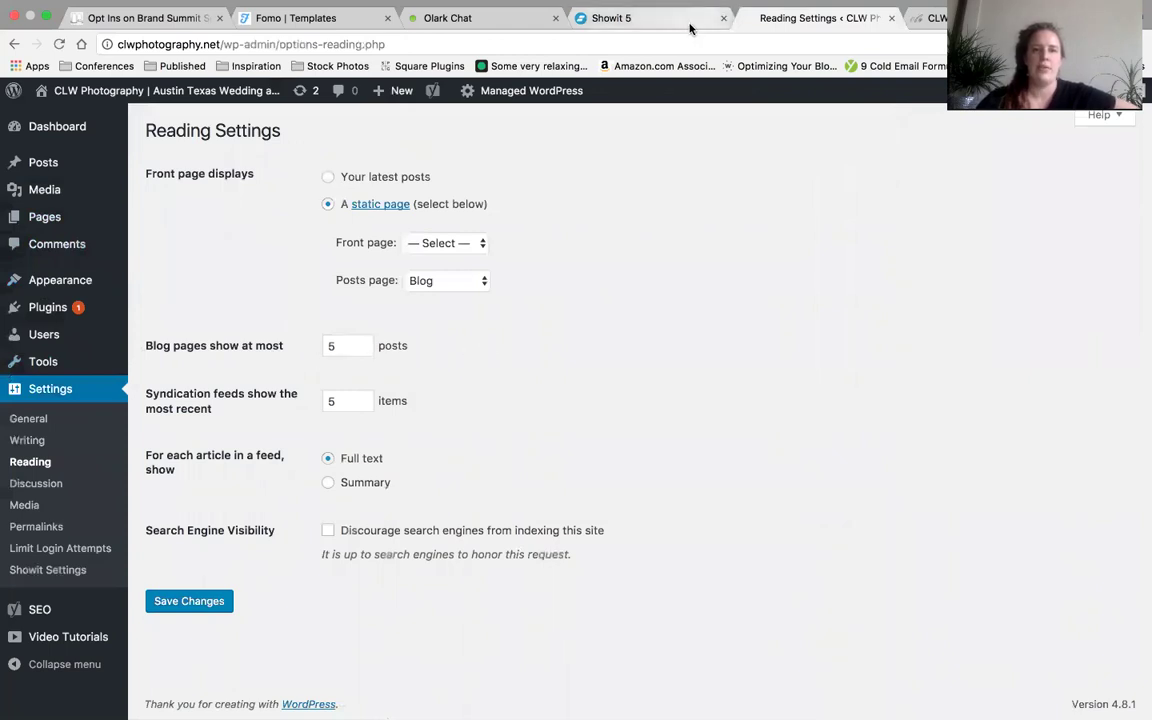
# Step: Compare the Post Layout 1 template in Showit with the repeated posts on the live blog page
pyautogui.click(650, 20)
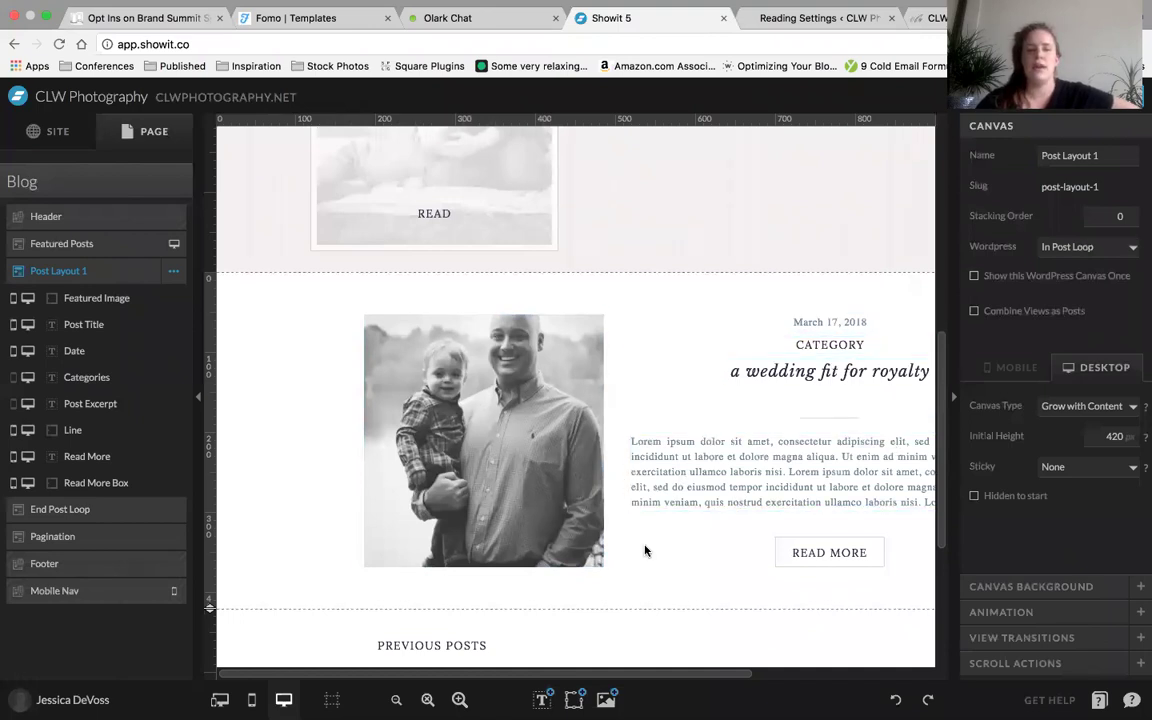
pyautogui.scroll(-2, 645, 550)
pyautogui.scroll(-3, 645, 550)
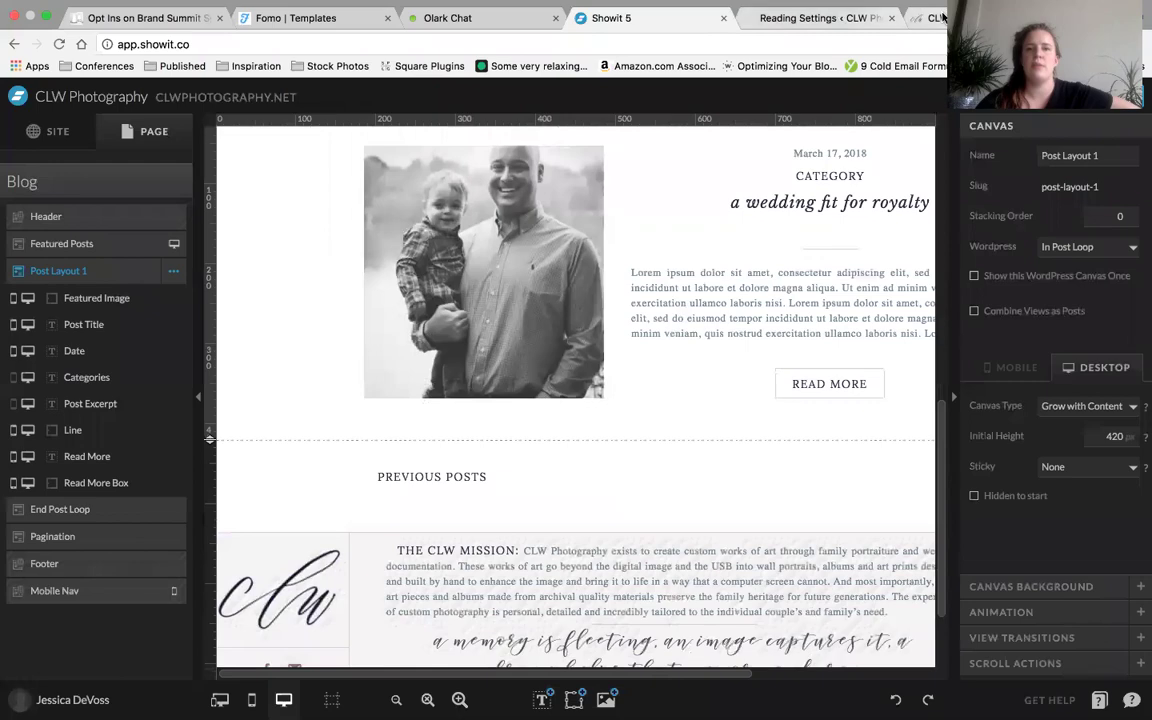
pyautogui.press('super+9')
pyautogui.scroll(10, 707, 522)
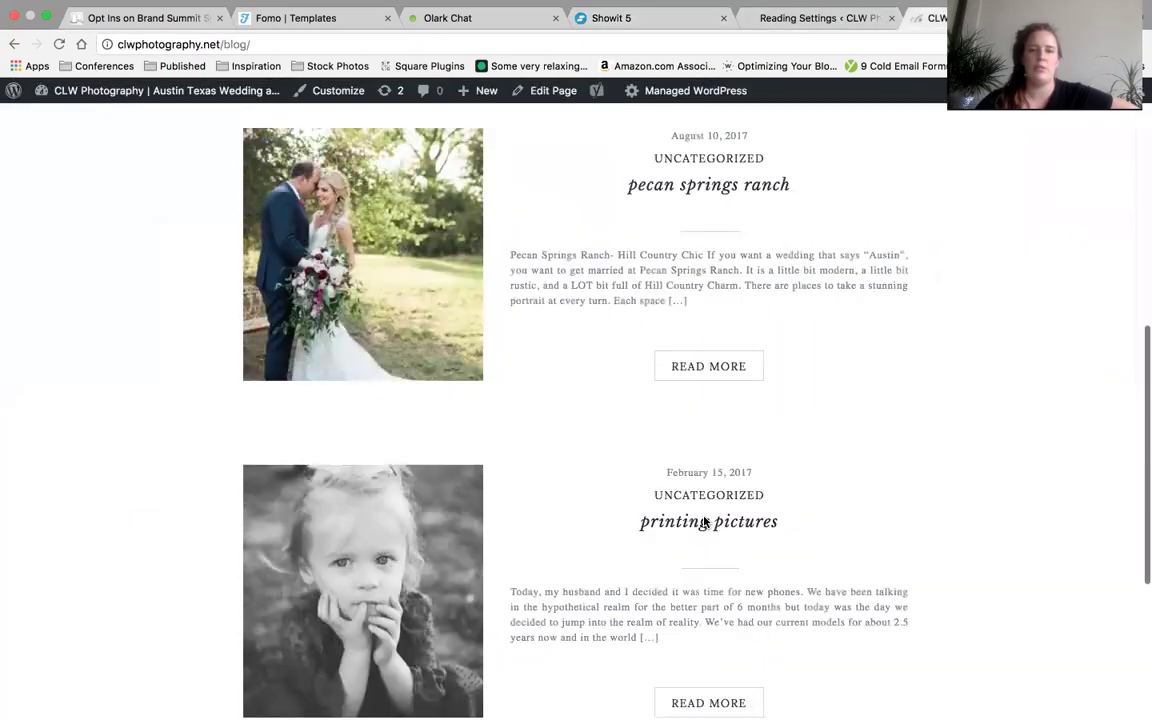
pyautogui.scroll(-10, 705, 521)
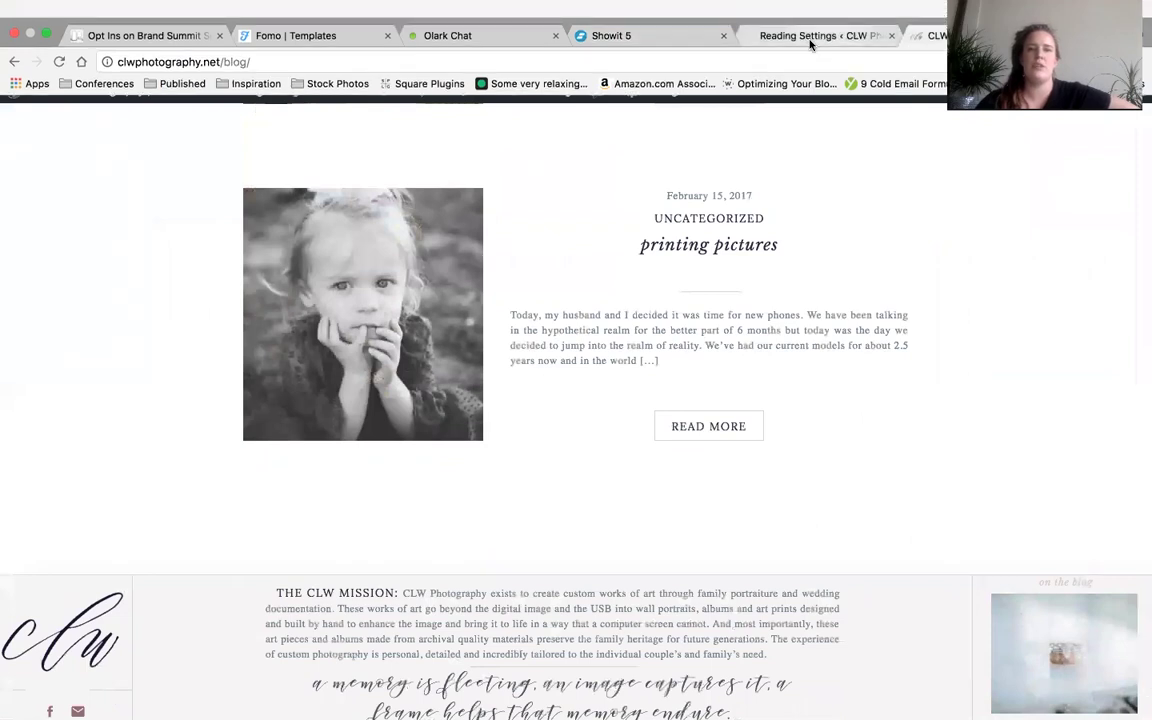
# Step: Compare the blog template's post layout and pagination area in Showit with the featured and listed posts on the live blog page
pyautogui.click(810, 38)
pyautogui.click(590, 35)
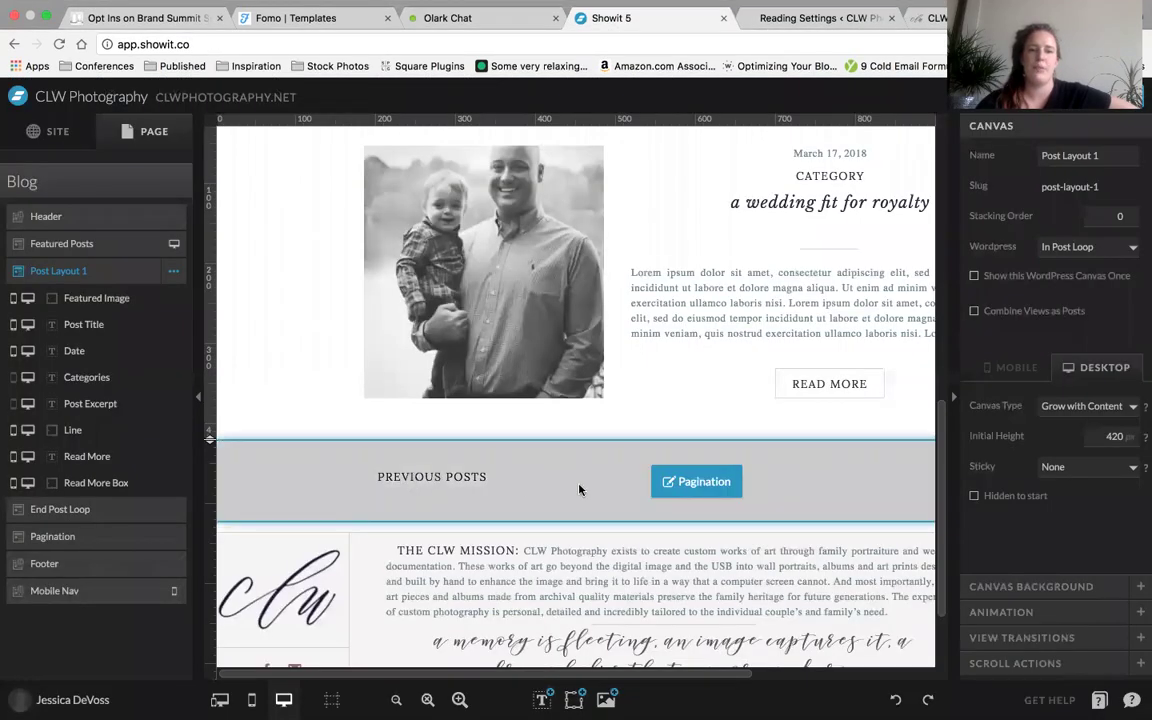
pyautogui.hscroll(5, 579, 489)
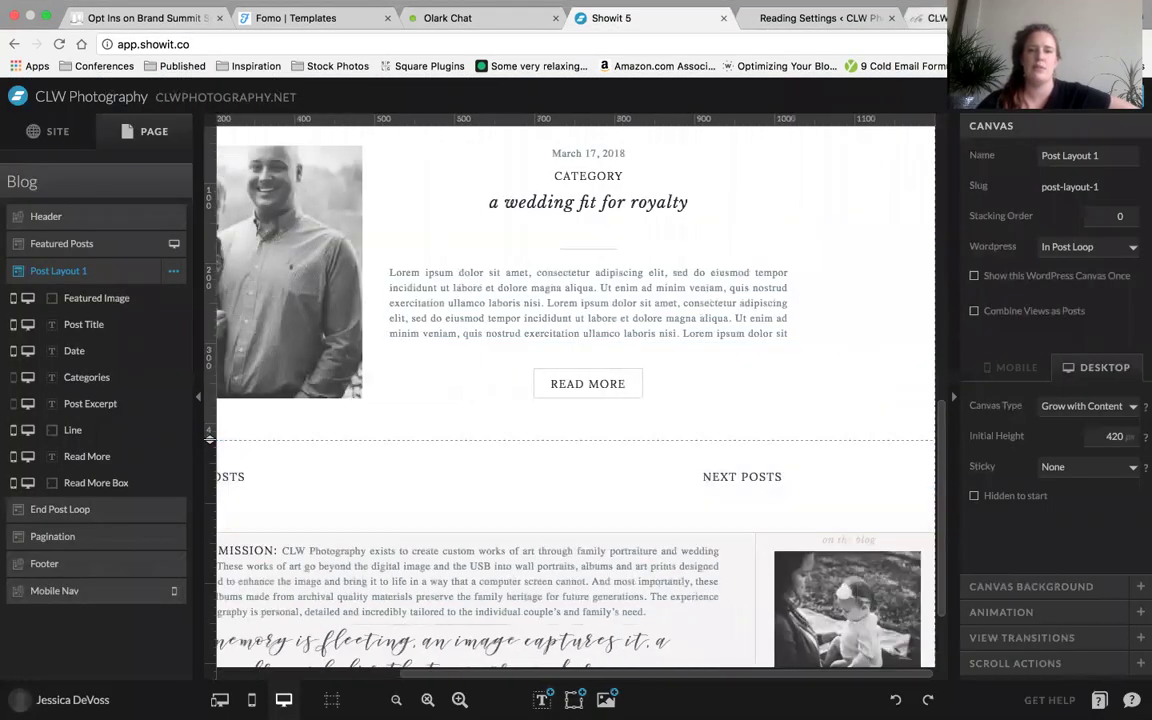
pyautogui.press('super+9')
pyautogui.scroll(10, 177, 183)
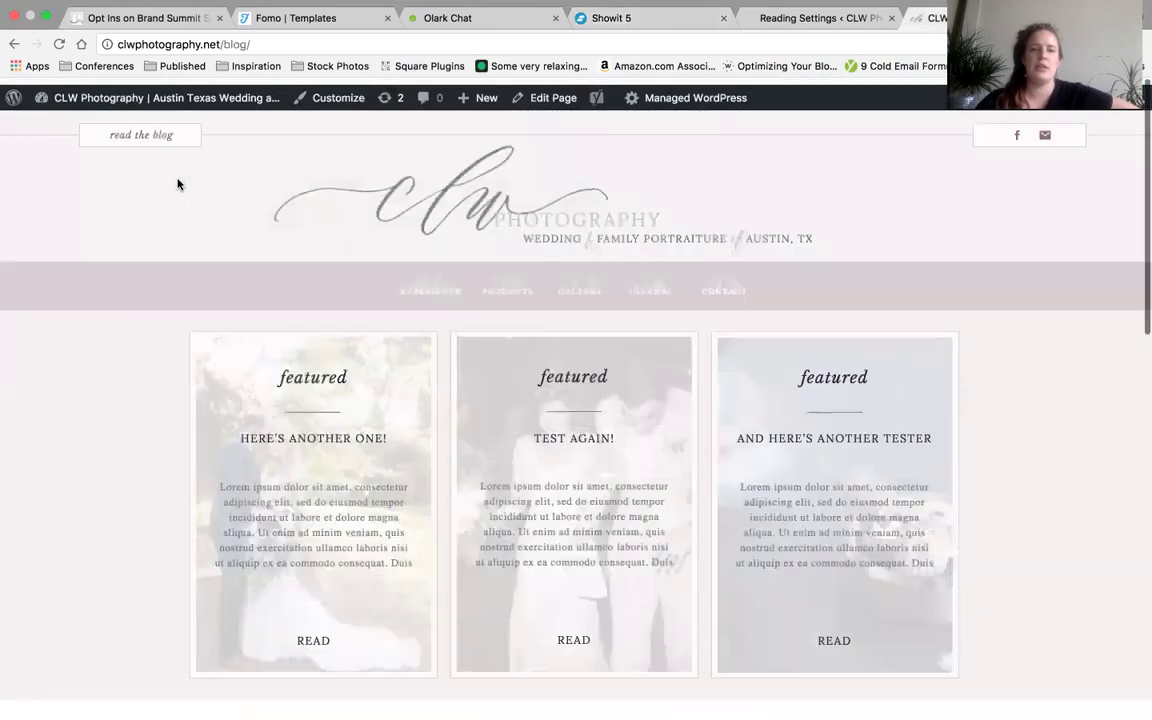
pyautogui.scroll(-15, 172, 517)
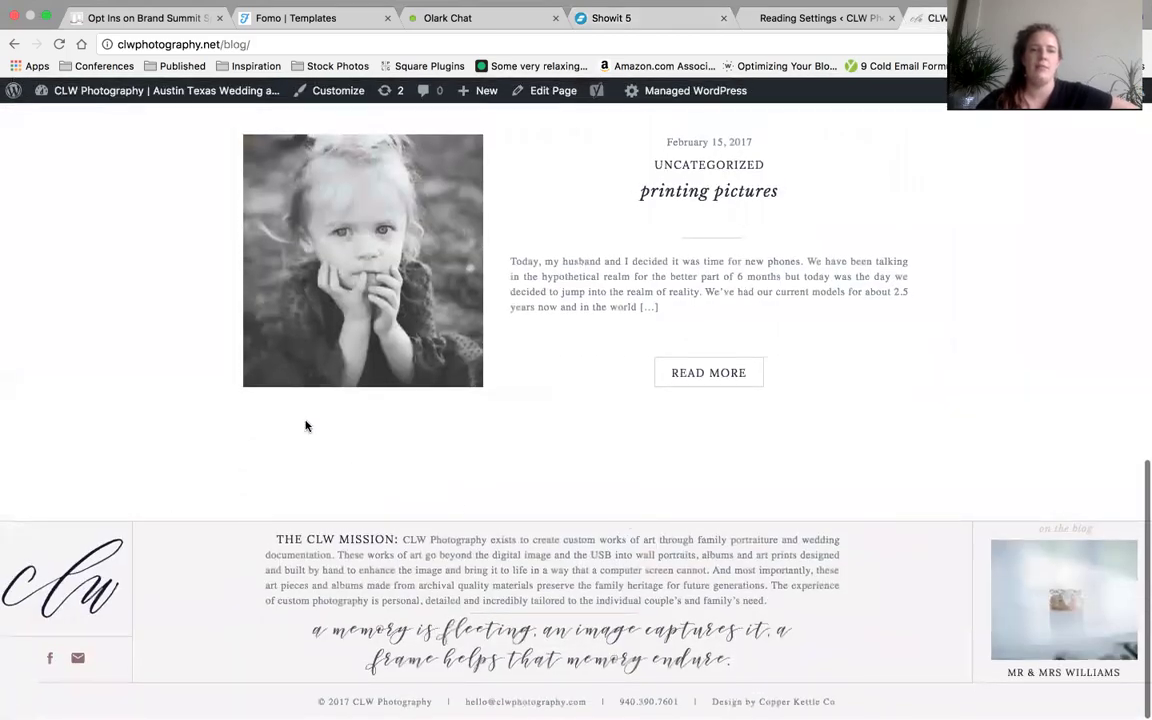
pyautogui.scroll(5, 164, 383)
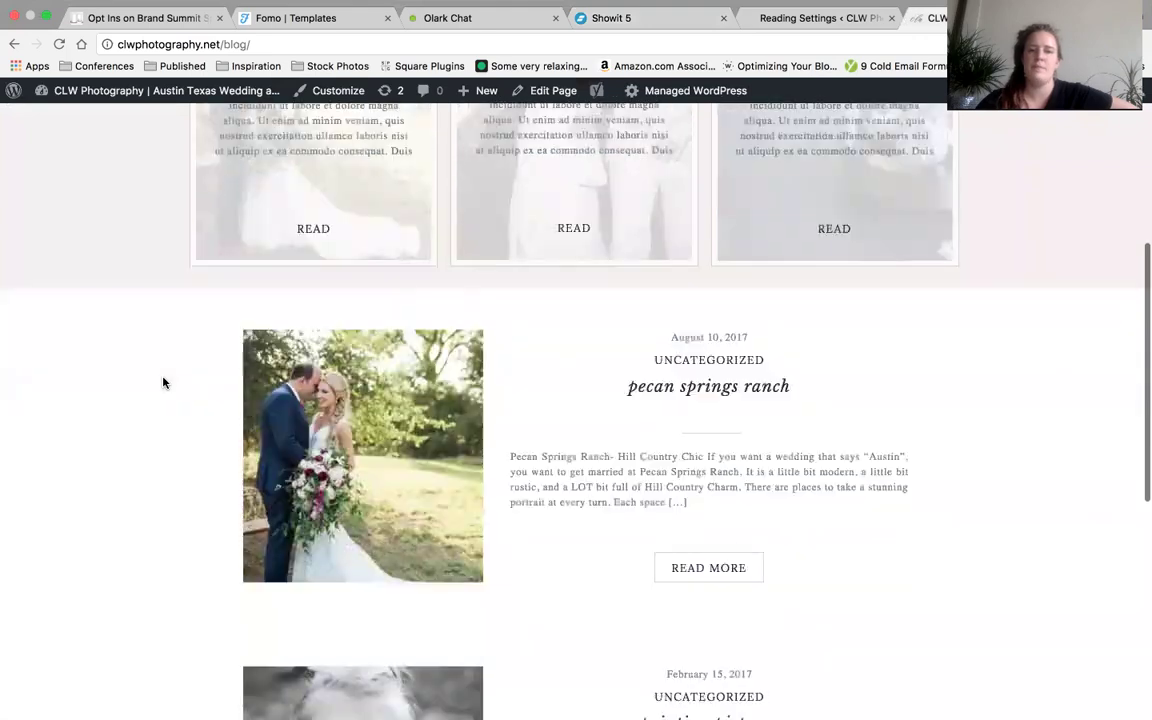
pyautogui.scroll(-3, 164, 383)
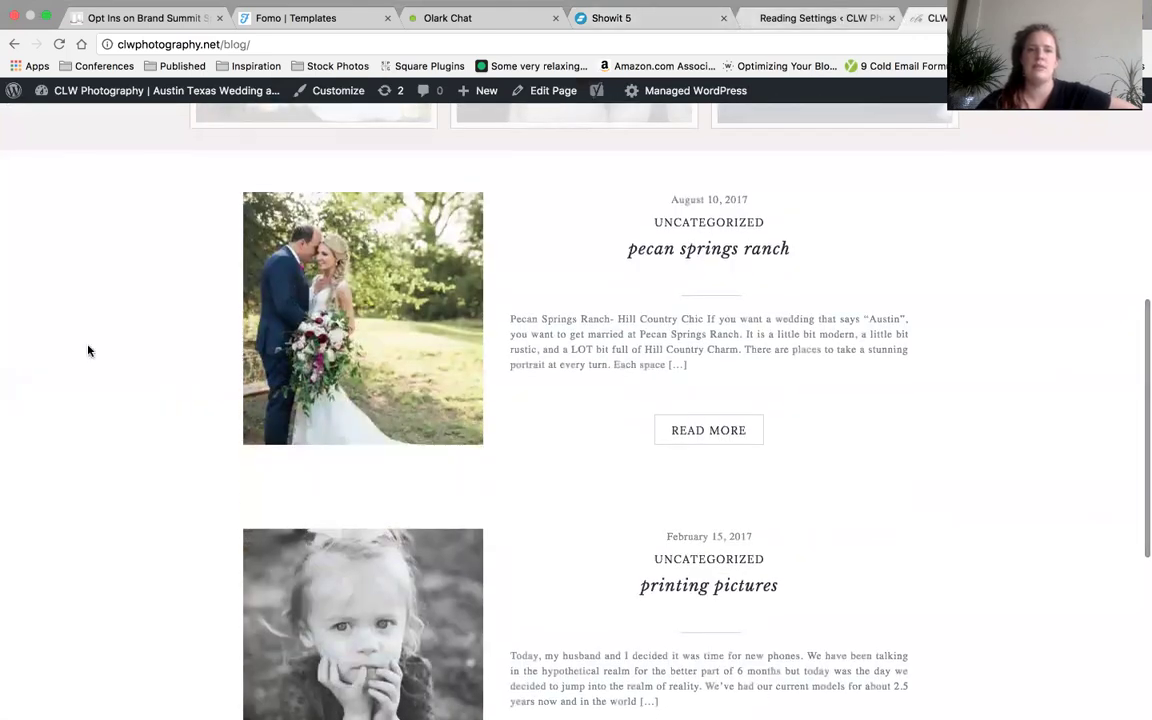
pyautogui.scroll(-5, 99, 422)
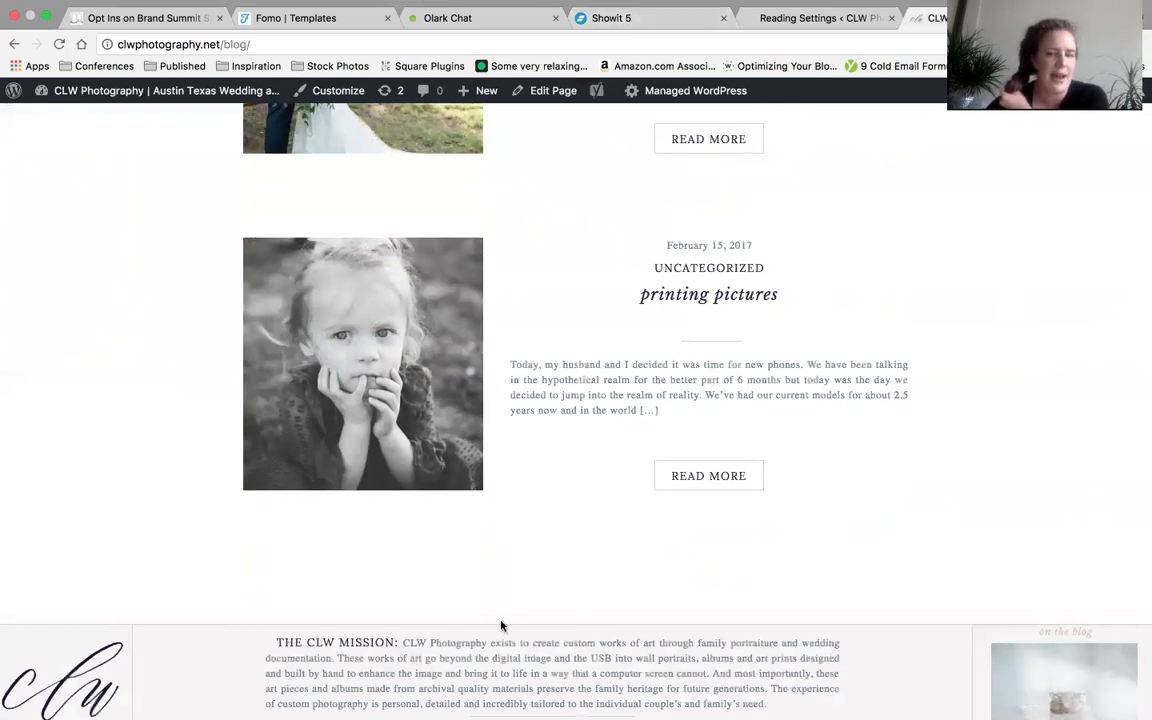
# Step: Select the Pagination canvas in Showit and compare it with the end of the post list on the live blog page
pyautogui.click(684, 17)
pyautogui.click(600, 491)
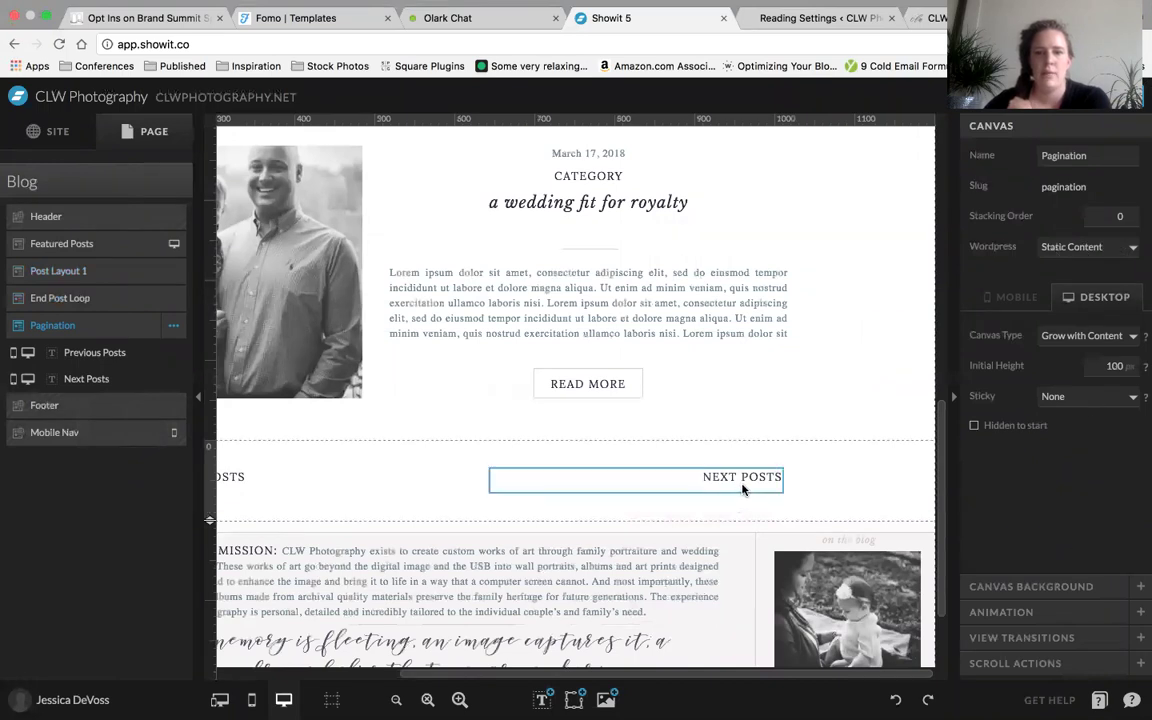
pyautogui.click(935, 18)
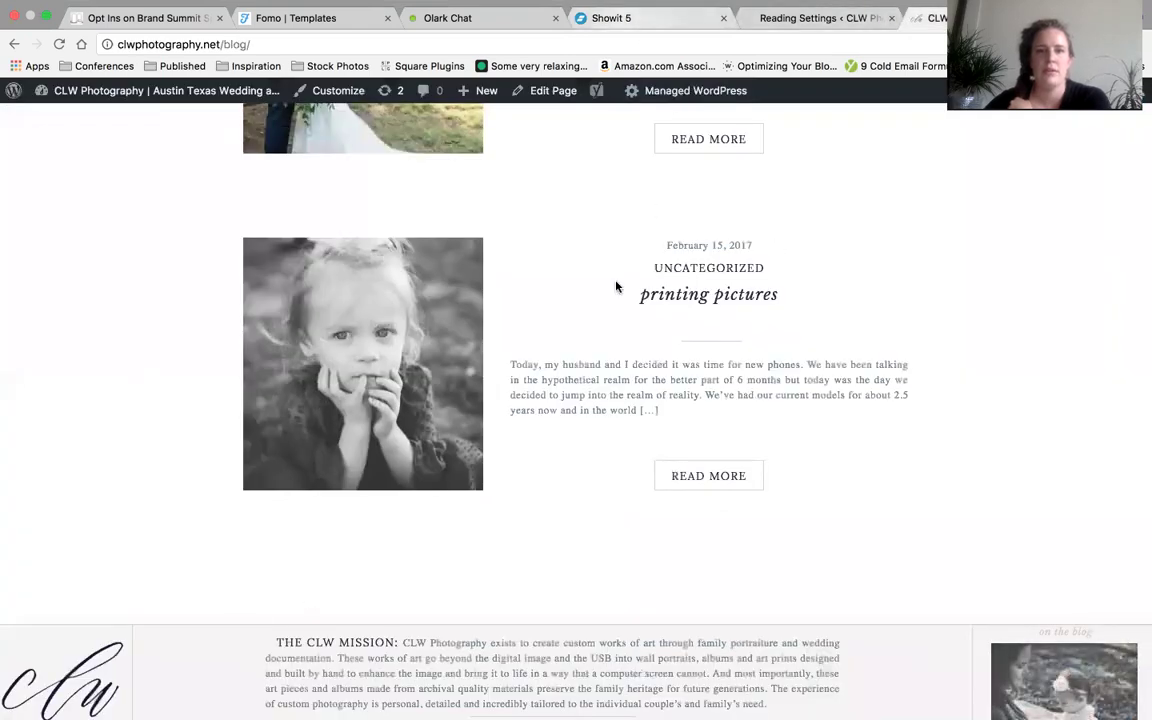
pyautogui.scroll(1, 617, 288)
pyautogui.scroll(-3, 460, 370)
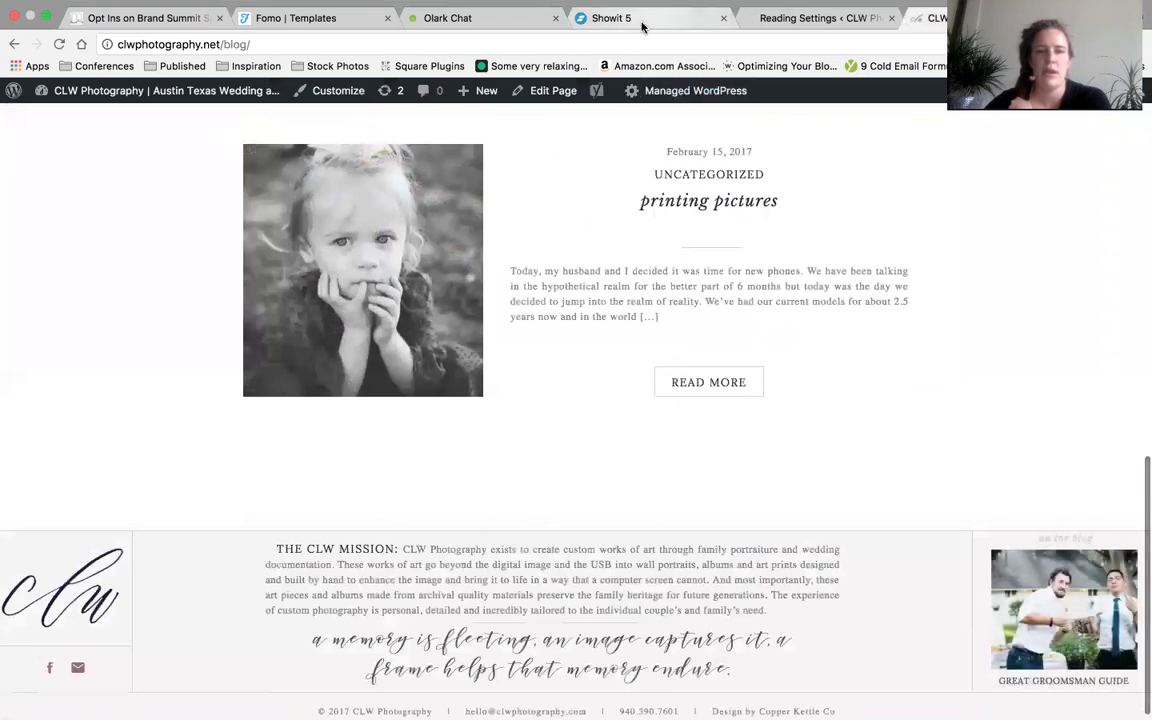
pyautogui.click(611, 18)
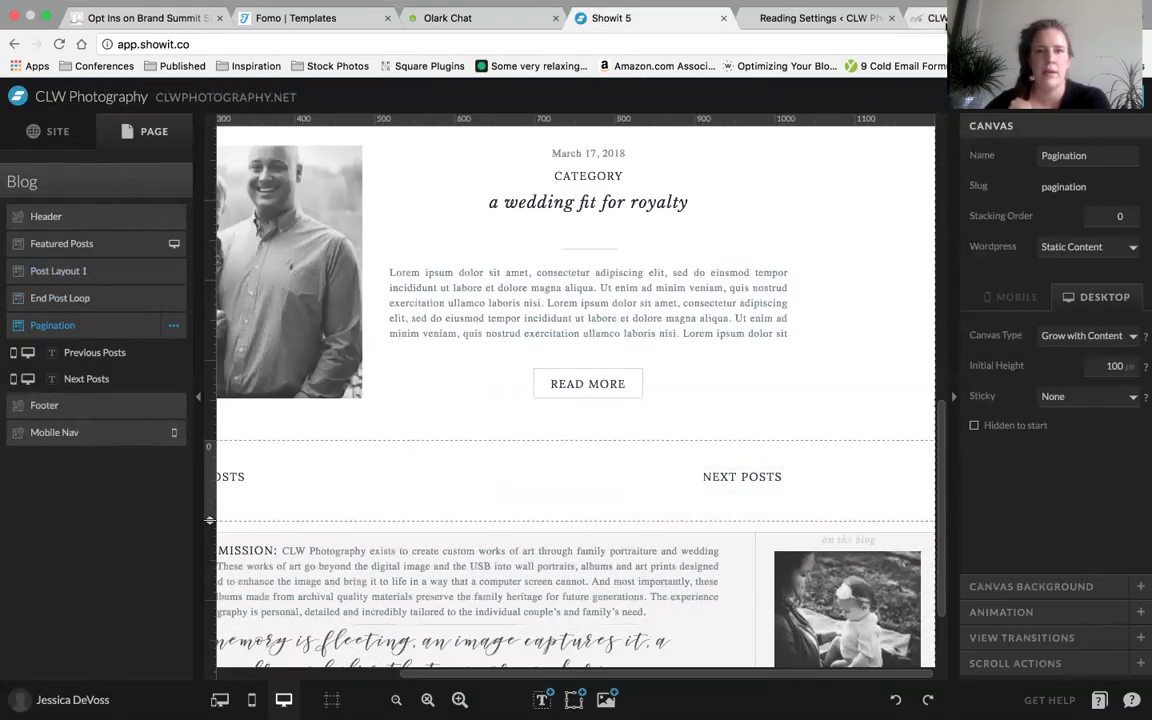
pyautogui.click(935, 18)
pyautogui.click(650, 18)
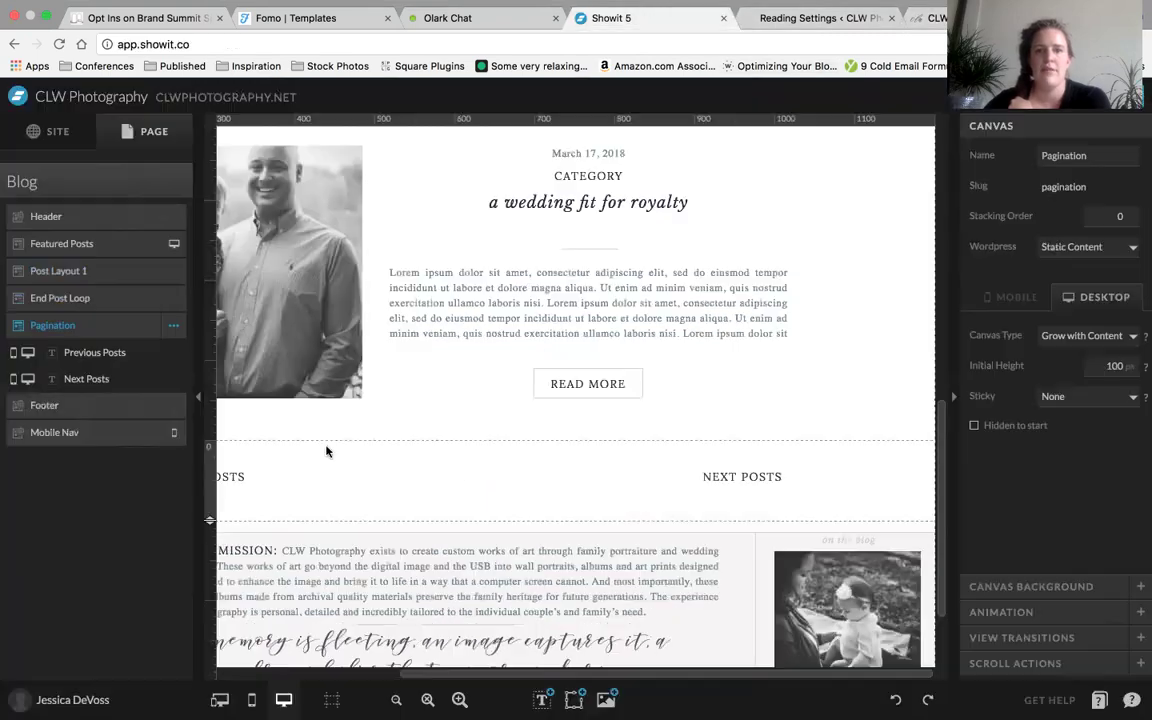
# Step: Check the WordPress placeholders assigned to the Next Posts and Previous Posts text elements in the Pagination canvas
pyautogui.click(751, 479)
pyautogui.click(262, 482)
pyautogui.click(645, 475)
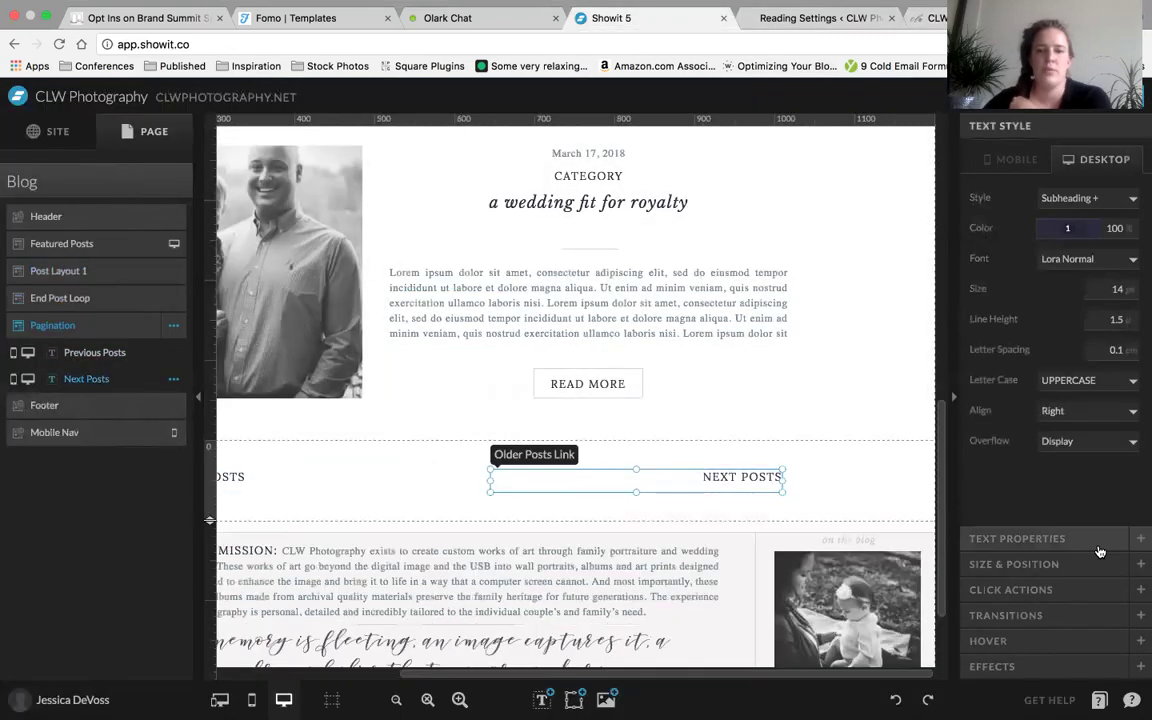
pyautogui.click(1050, 540)
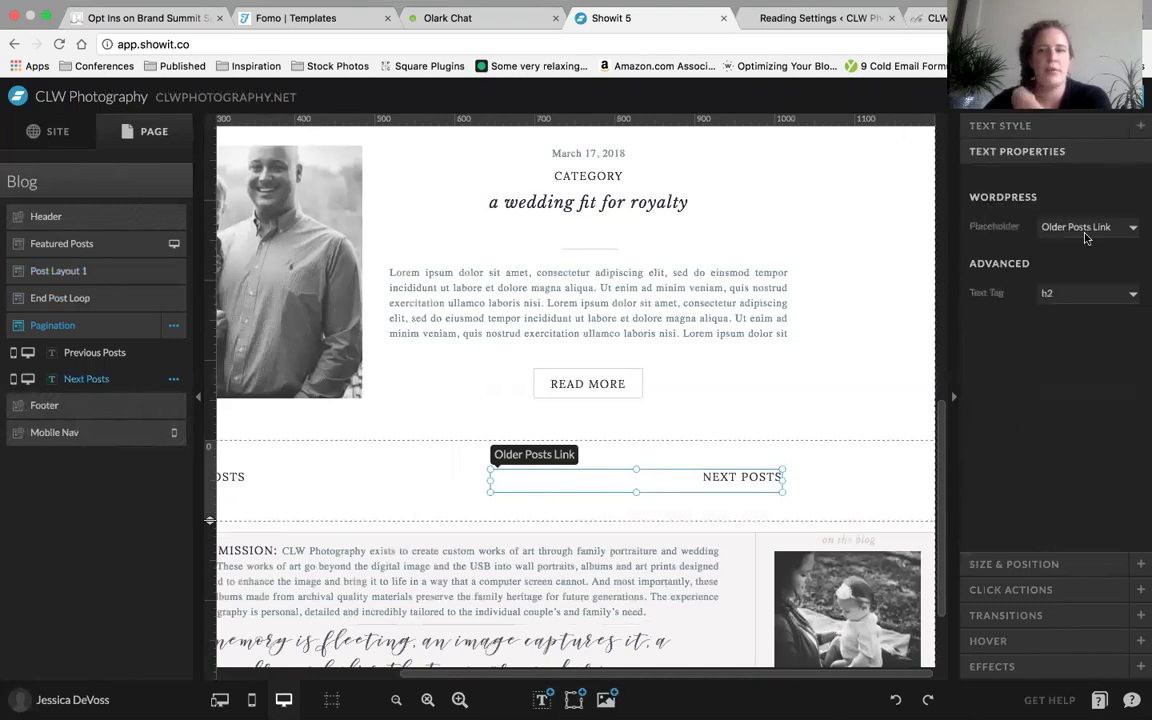
pyautogui.hscroll(-5, 436, 400)
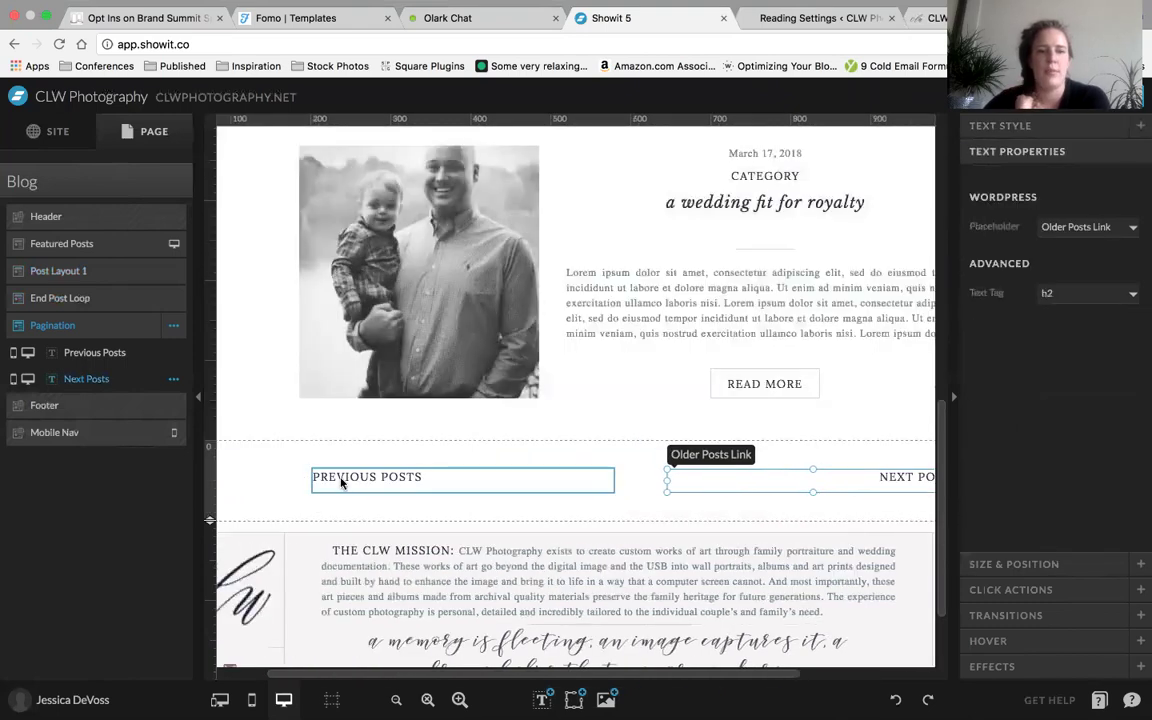
pyautogui.click(405, 476)
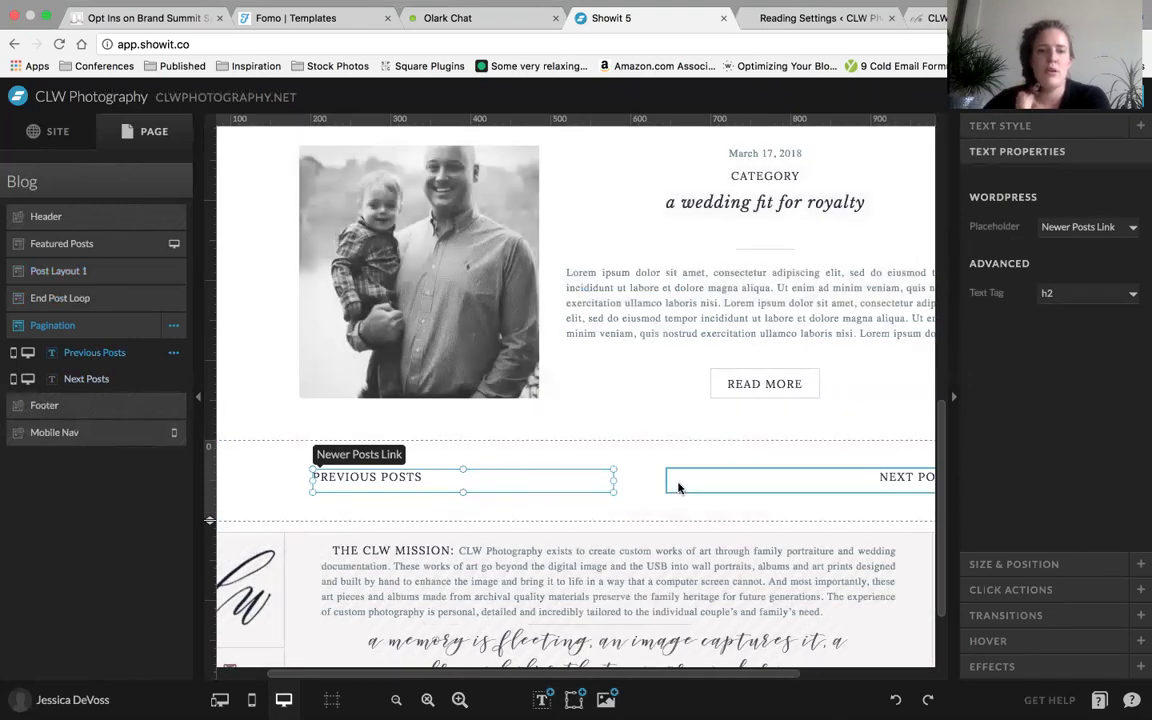
pyautogui.click(635, 480)
pyautogui.click(634, 480)
# Step: Check the Pagination canvas's general and background settings and recheck the text properties of its two post links
pyautogui.hscroll(5, 653, 473)
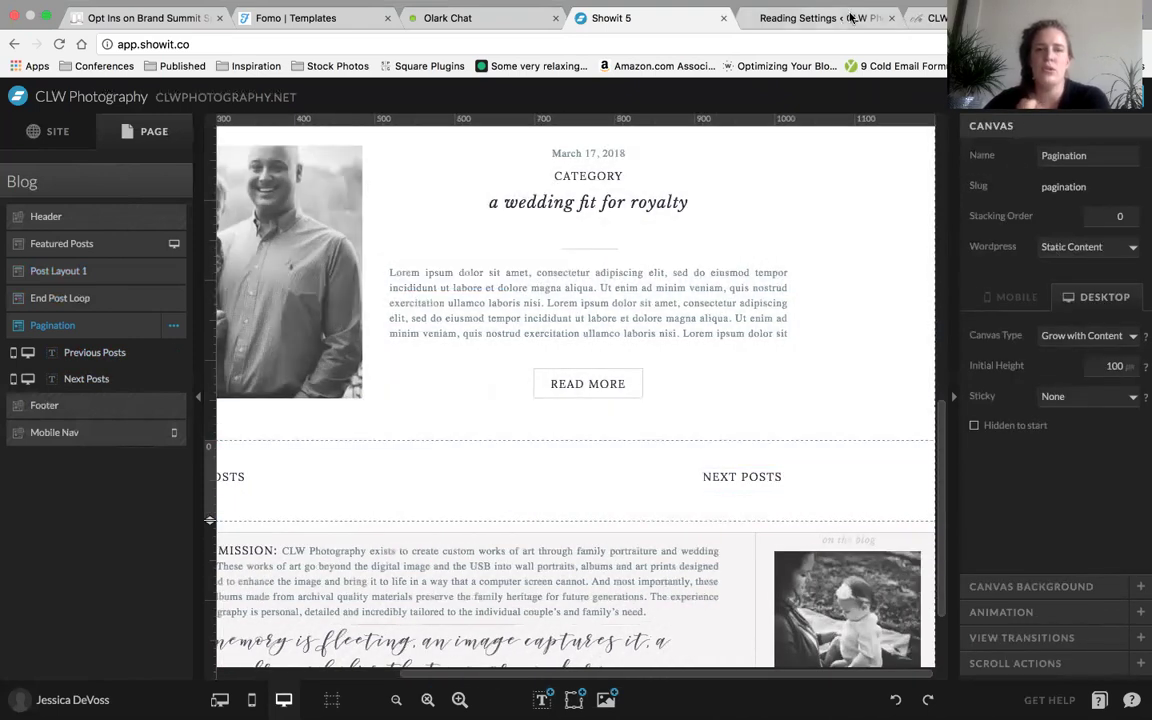
pyautogui.click(738, 490)
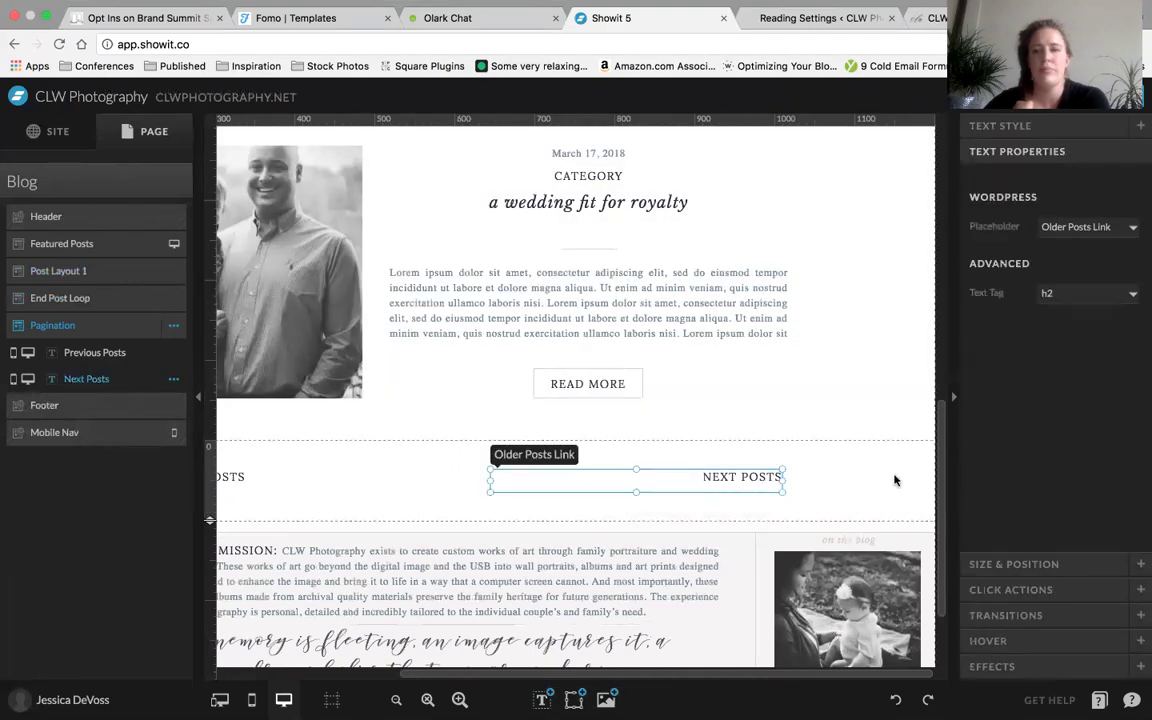
pyautogui.click(895, 480)
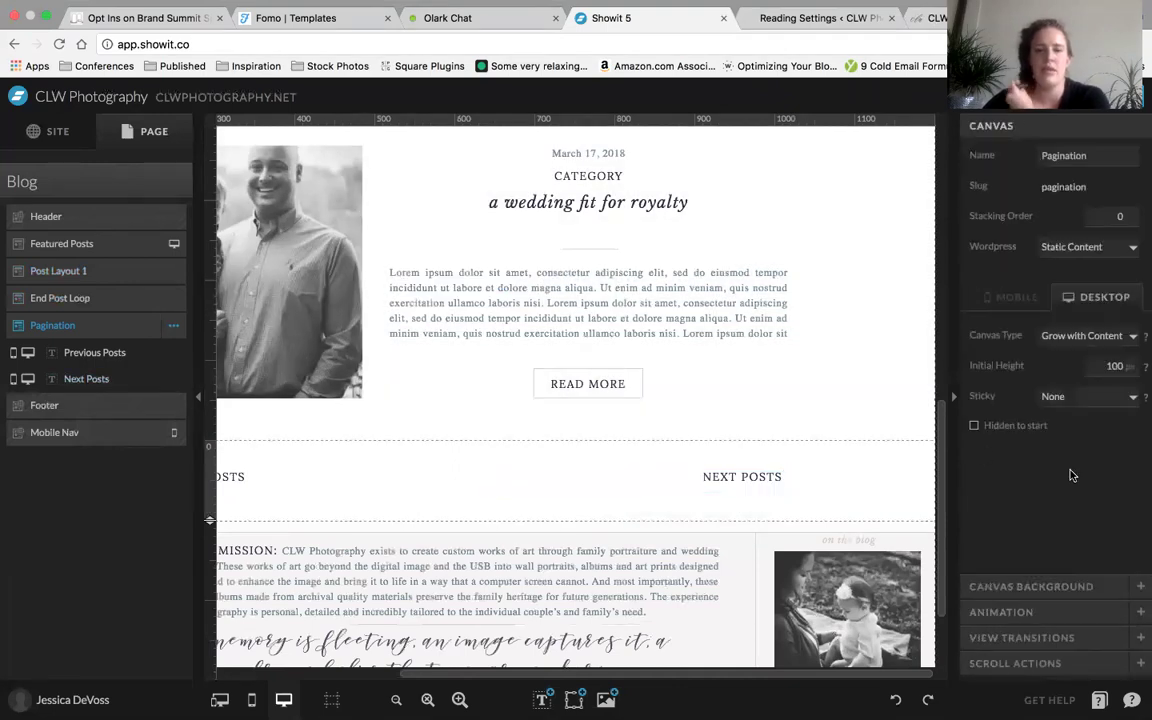
pyautogui.click(1053, 585)
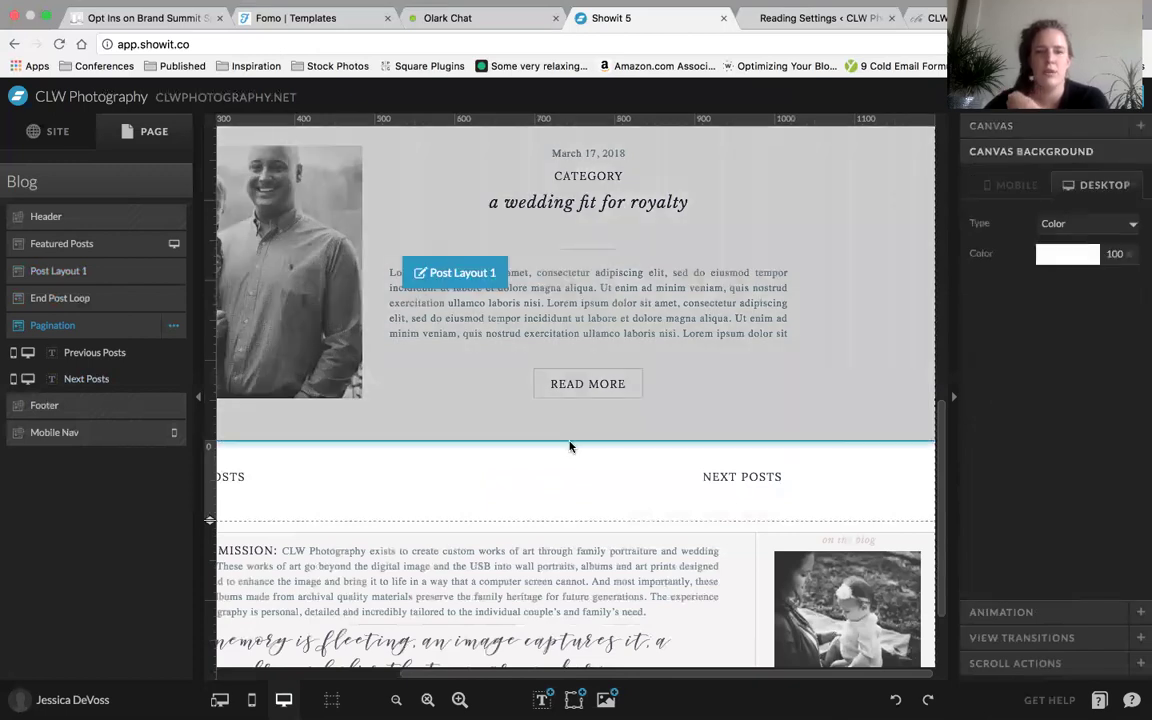
pyautogui.click(432, 480)
pyautogui.click(450, 479)
pyautogui.hscroll(-4, 458, 478)
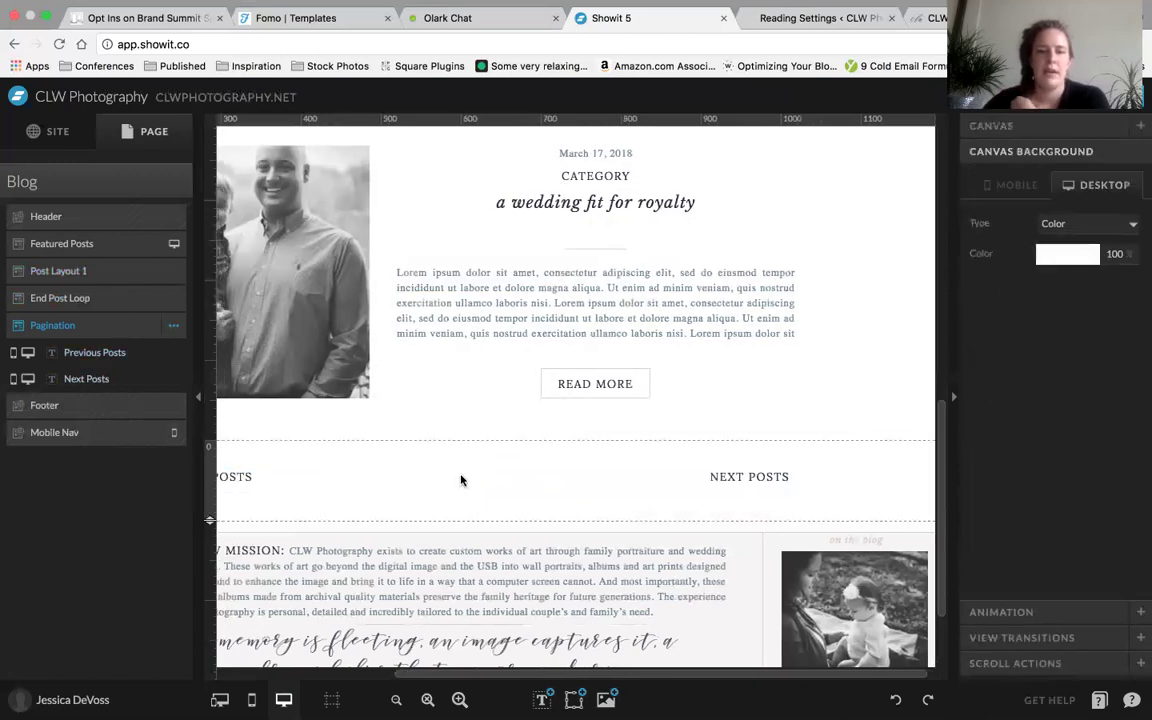
pyautogui.click(461, 480)
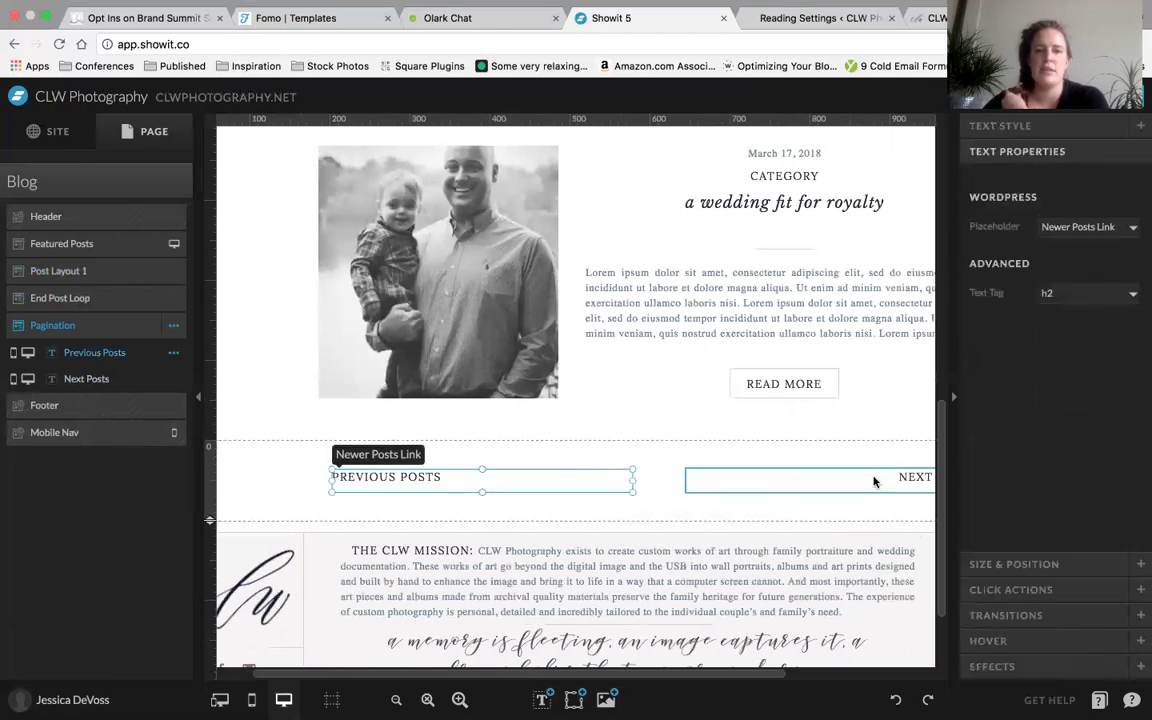
pyautogui.click(739, 481)
pyautogui.click(668, 489)
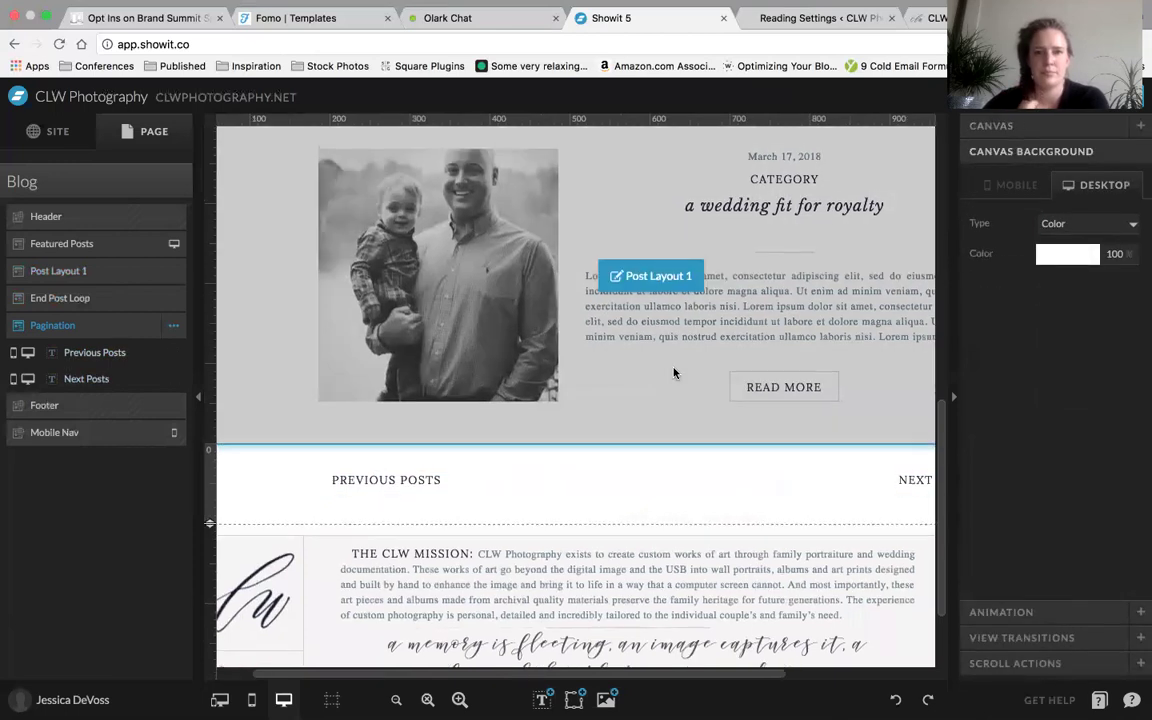
# Step: Review the Post Layout 1 canvas, inspecting its excerpt, category, featured image and Read More elements
pyautogui.scroll(2, 672, 364)
pyautogui.click(672, 364)
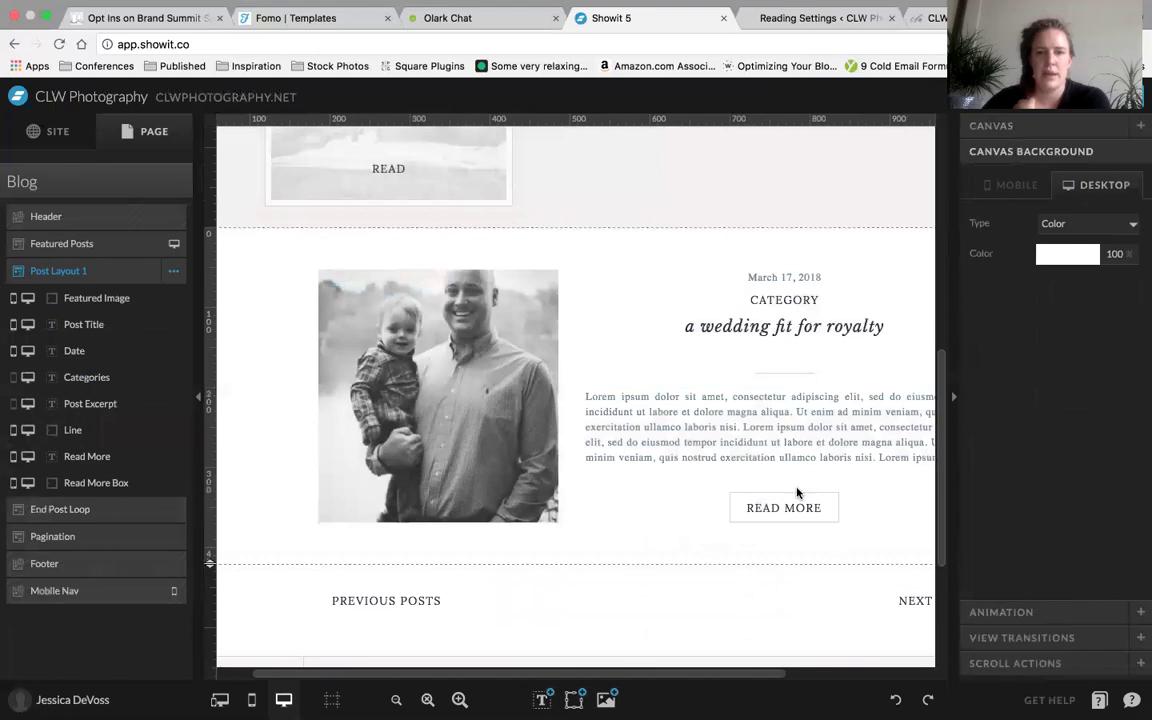
pyautogui.scroll(5, 797, 492)
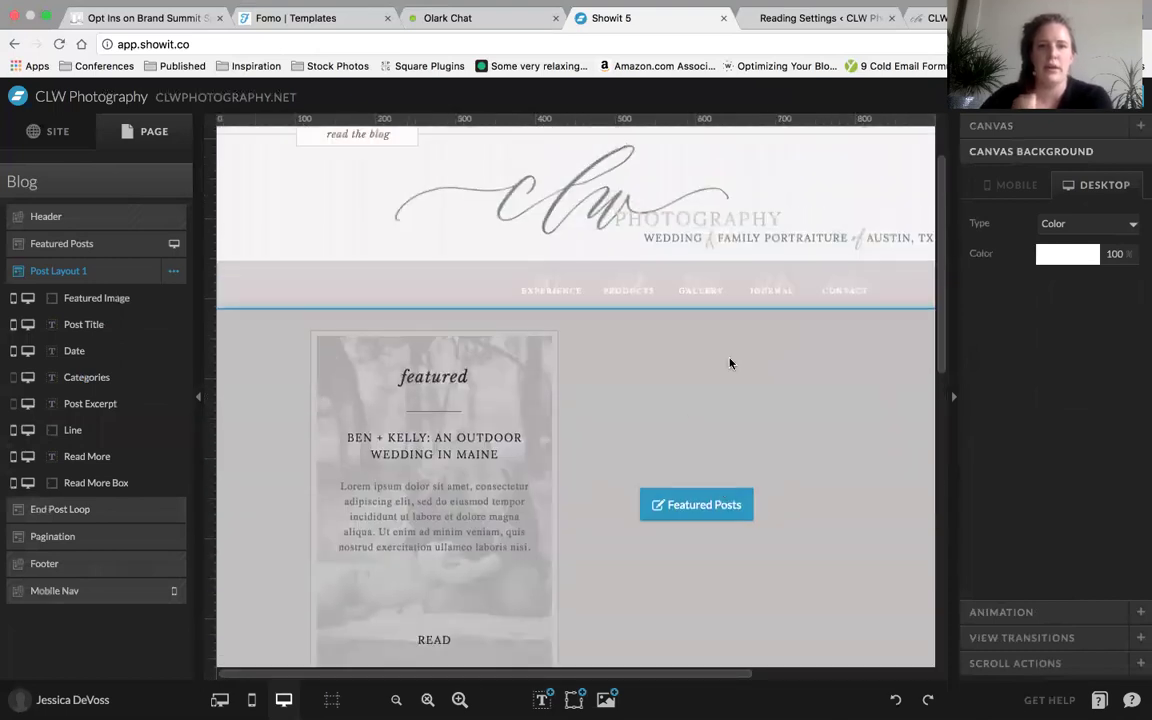
pyautogui.scroll(-6, 730, 363)
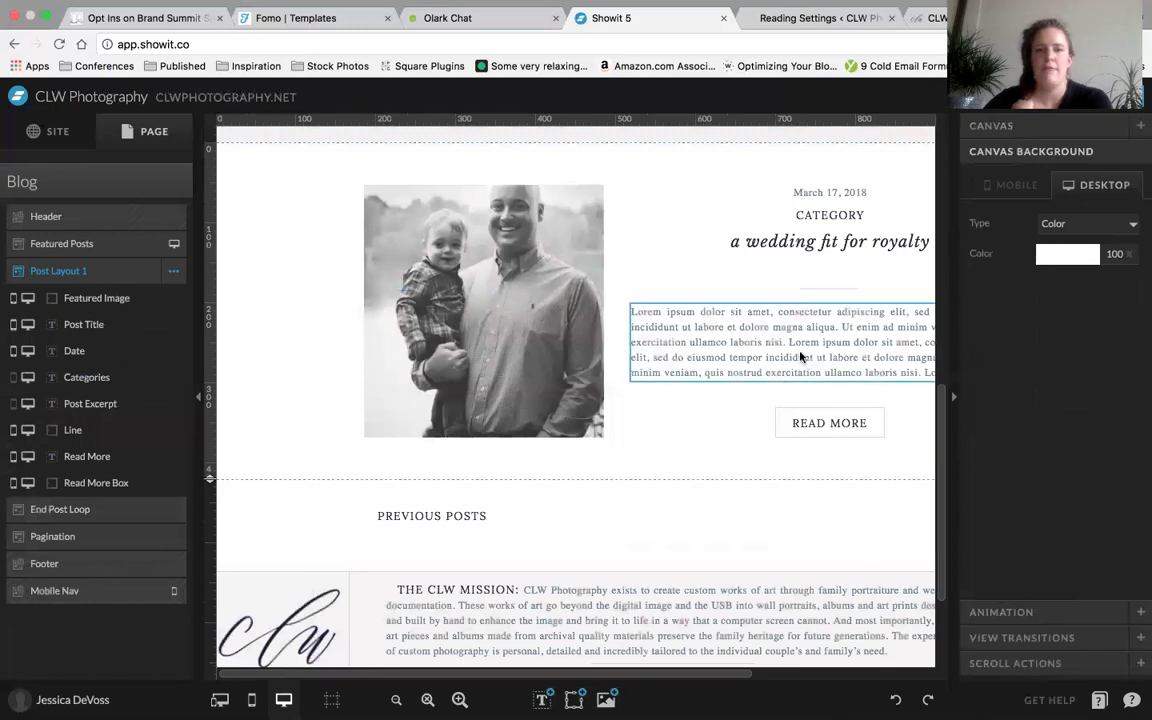
pyautogui.click(800, 356)
pyautogui.click(752, 224)
pyautogui.click(516, 297)
pyautogui.click(751, 441)
pyautogui.click(825, 425)
pyautogui.hscroll(3, 720, 445)
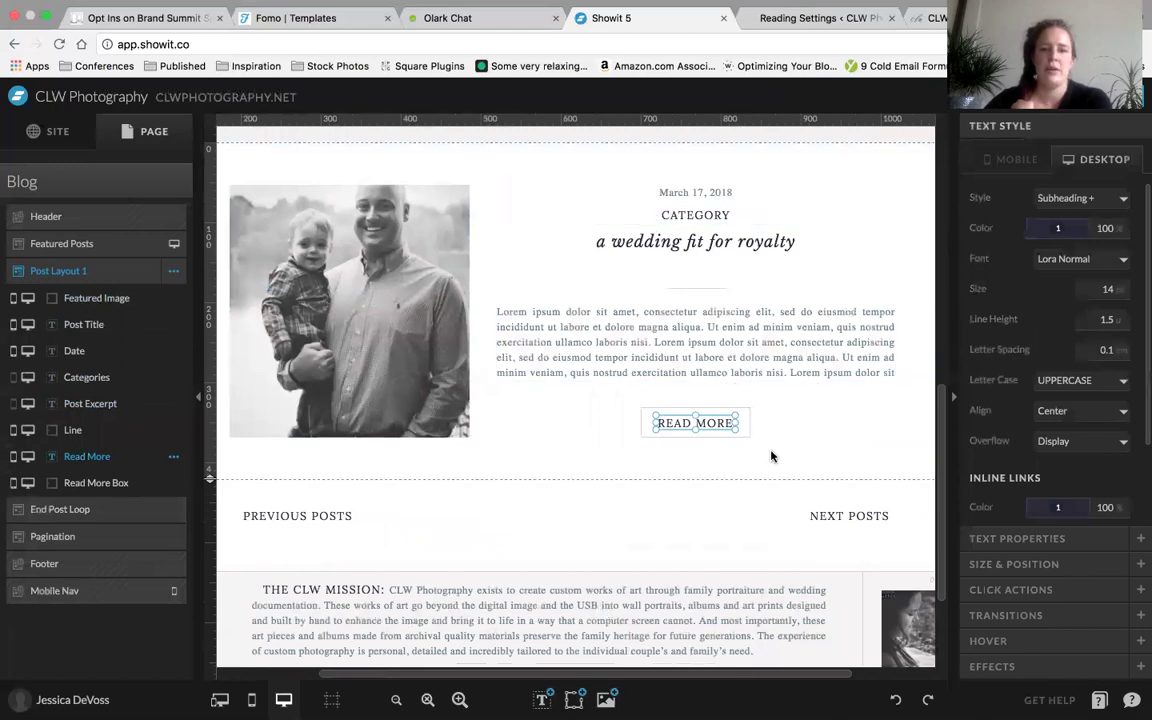
pyautogui.click(544, 423)
# Step: Return to the Pagination canvas and inspect the text style of its Previous Posts and Next Posts links
pyautogui.click(812, 514)
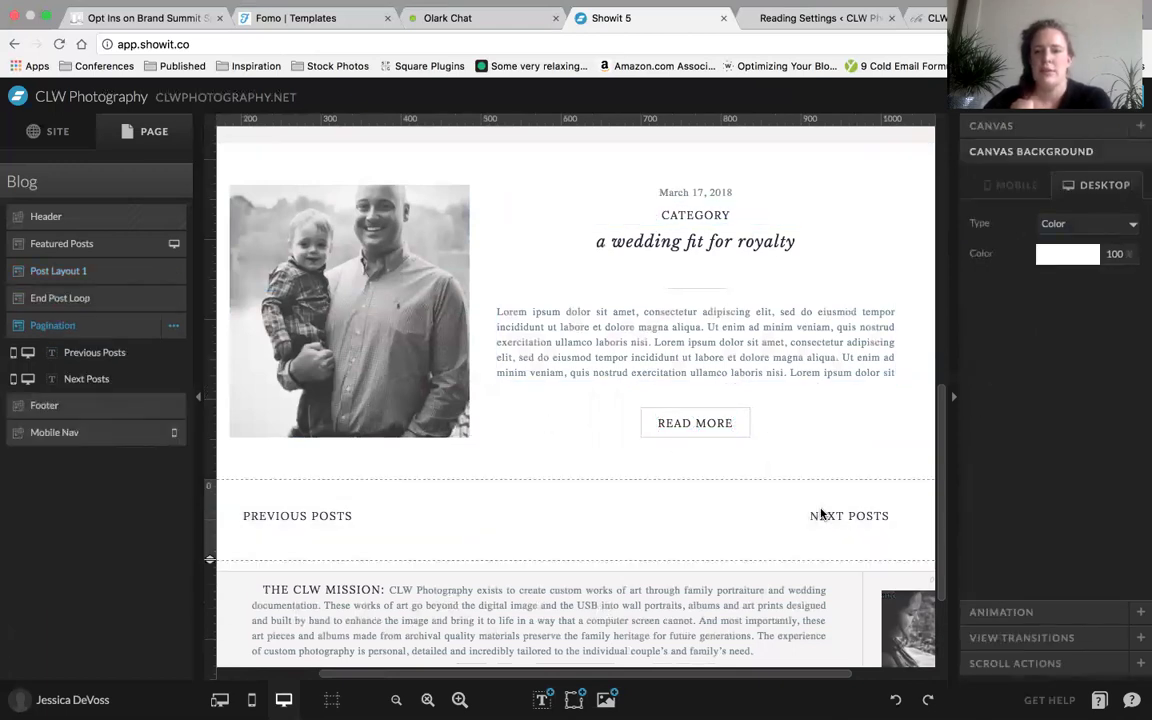
pyautogui.click(850, 514)
pyautogui.click(340, 517)
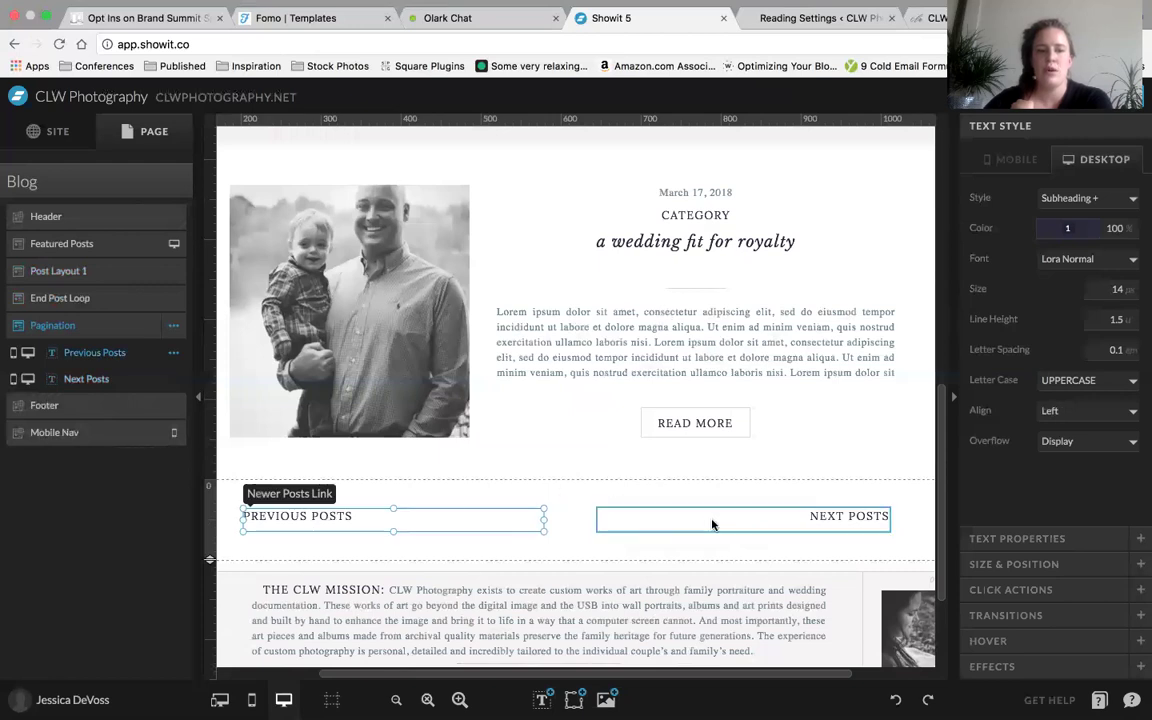
pyautogui.click(780, 522)
pyautogui.scroll(-2, 563, 553)
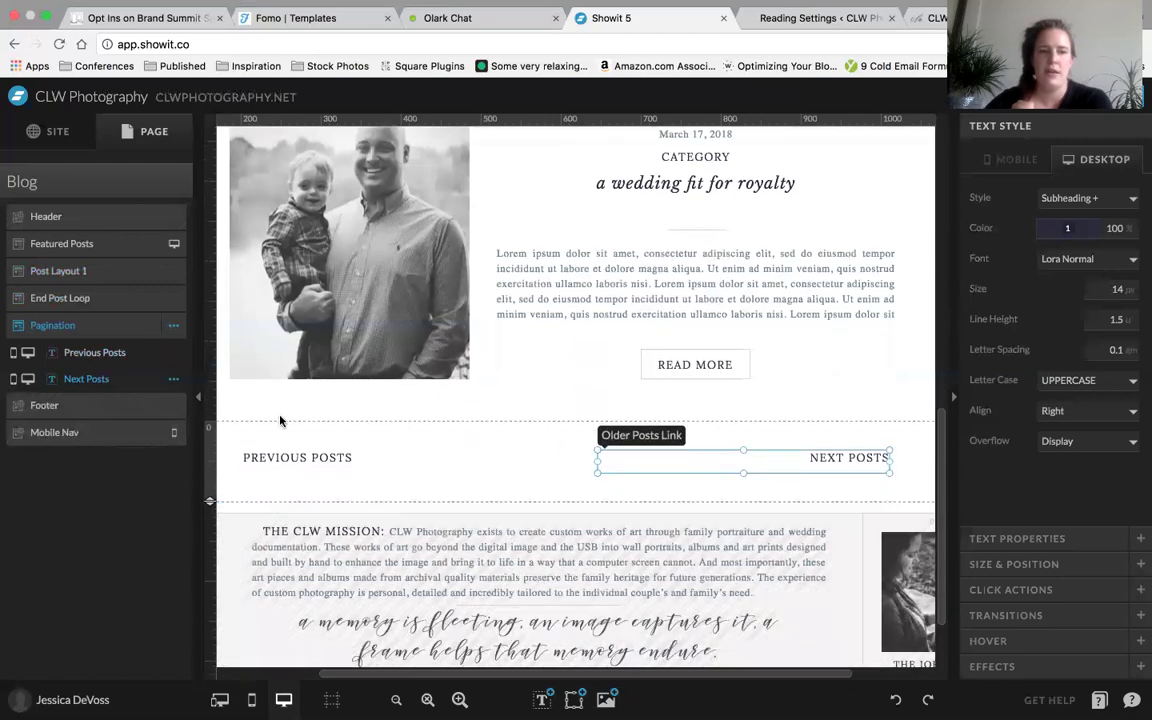
pyautogui.click(564, 450)
pyautogui.scroll(4, 564, 450)
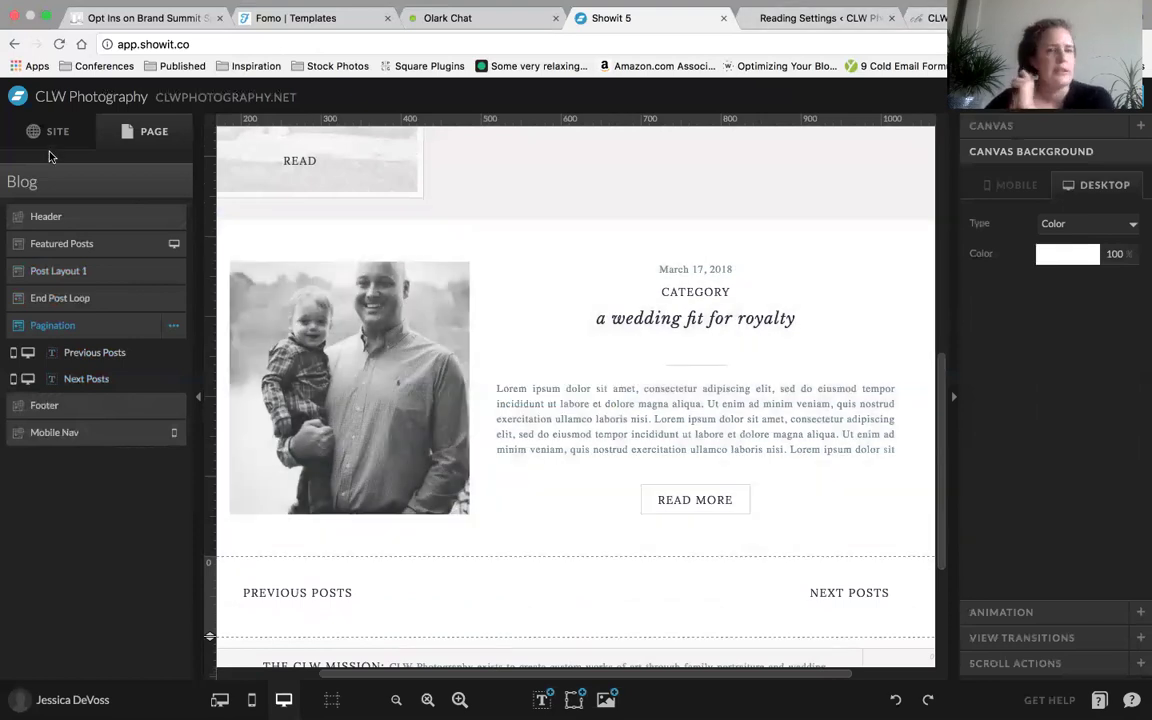
# Step: Open the Single Post blog template and examine its title, content, comments and post navigation canvases
pyautogui.click(48, 131)
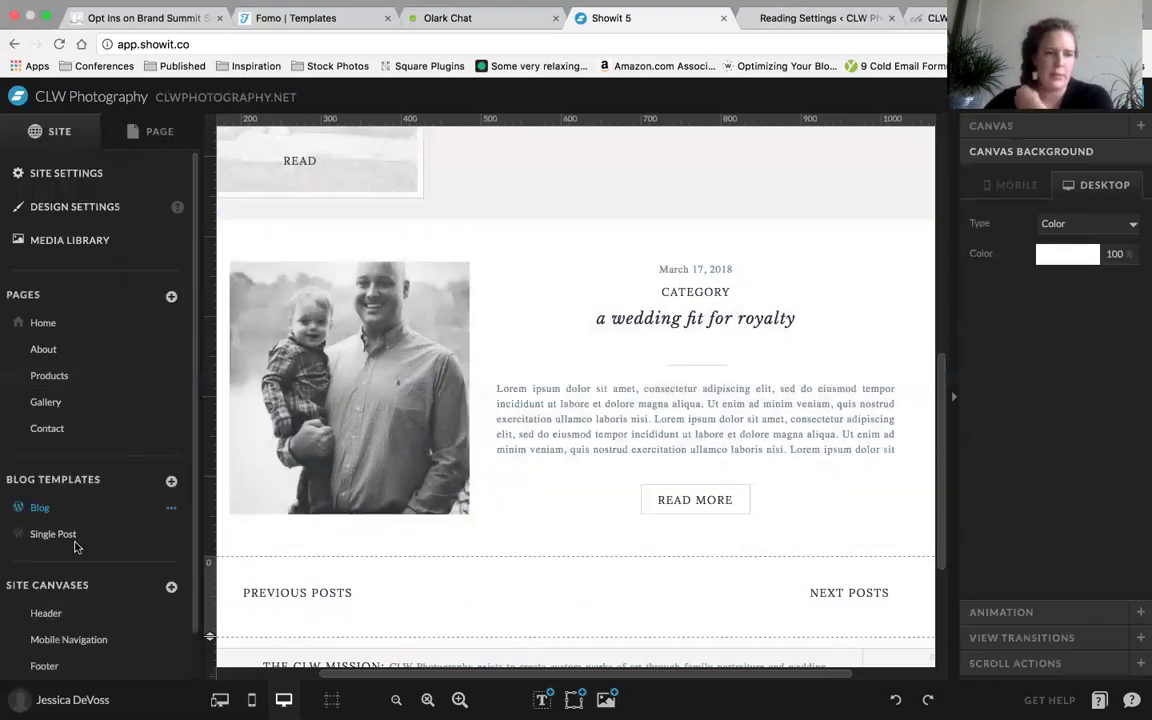
pyautogui.click(72, 535)
pyautogui.scroll(8, 597, 302)
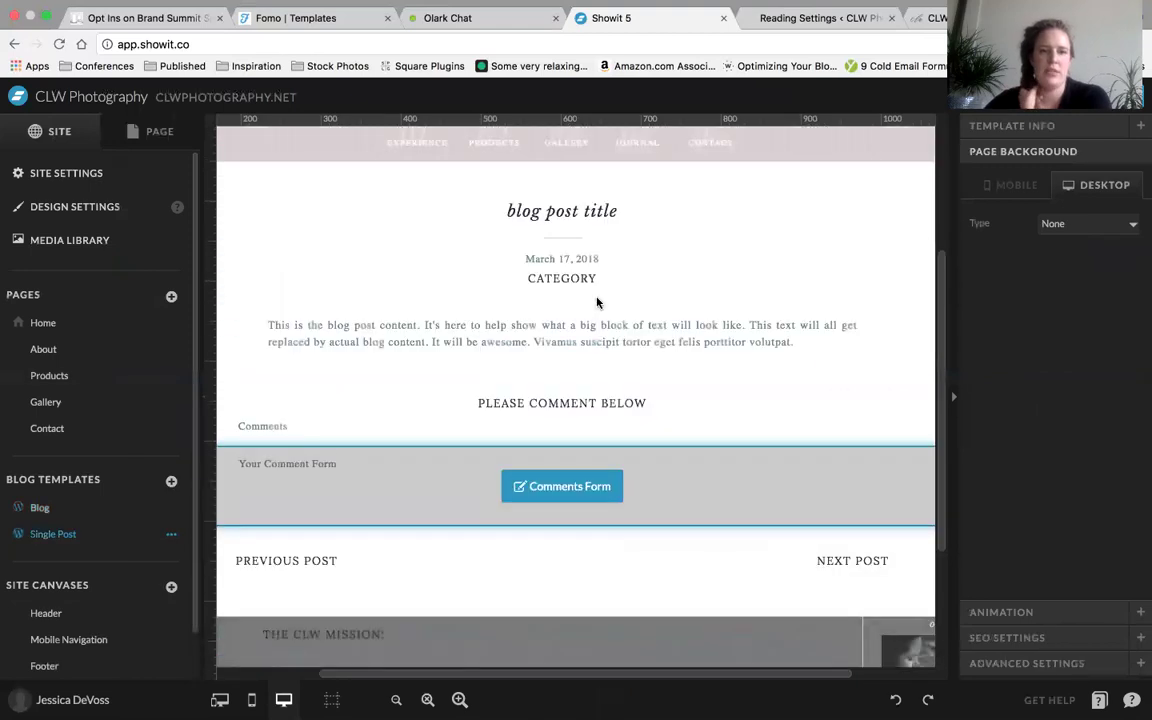
pyautogui.scroll(-4, 496, 630)
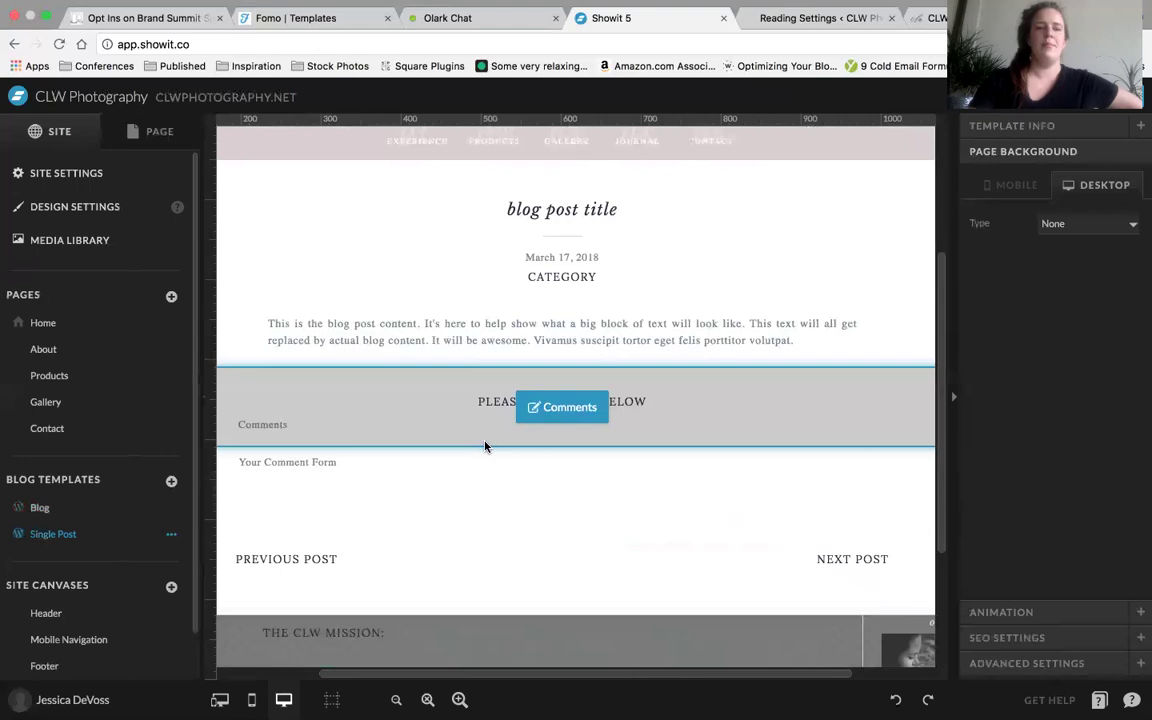
pyautogui.scroll(2, 640, 250)
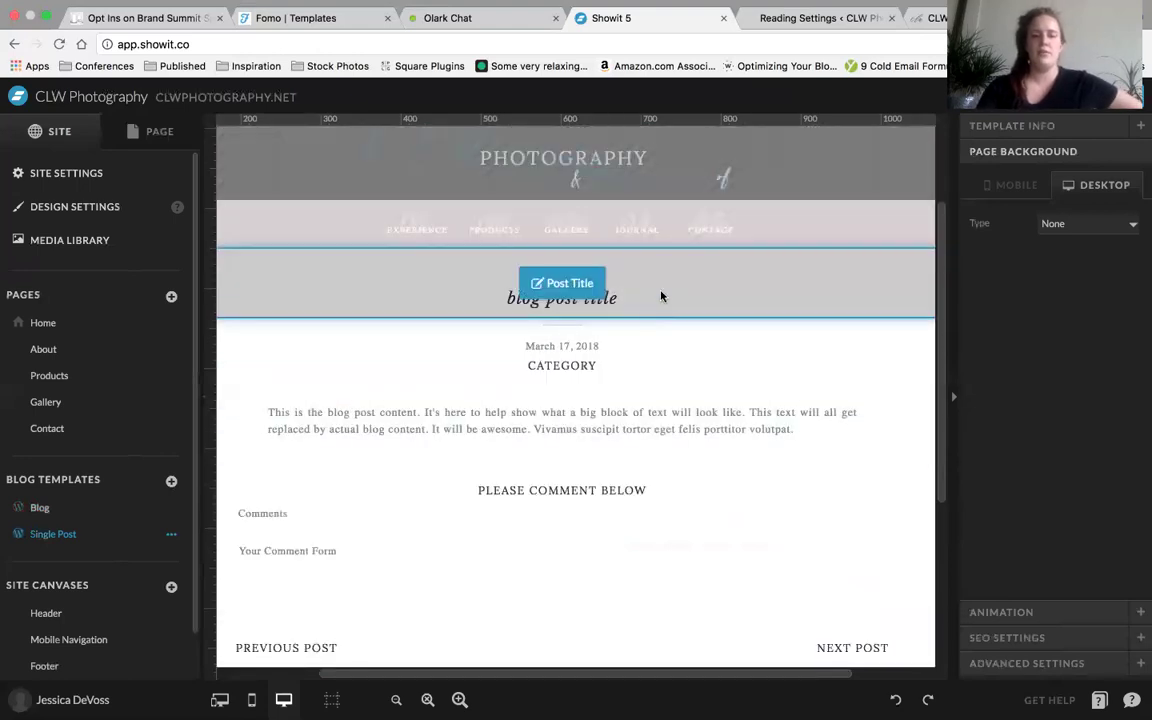
# Step: Inspect the single post title's text style, overflow setting and text properties, plus its Post Title canvas settings
pyautogui.click(613, 300)
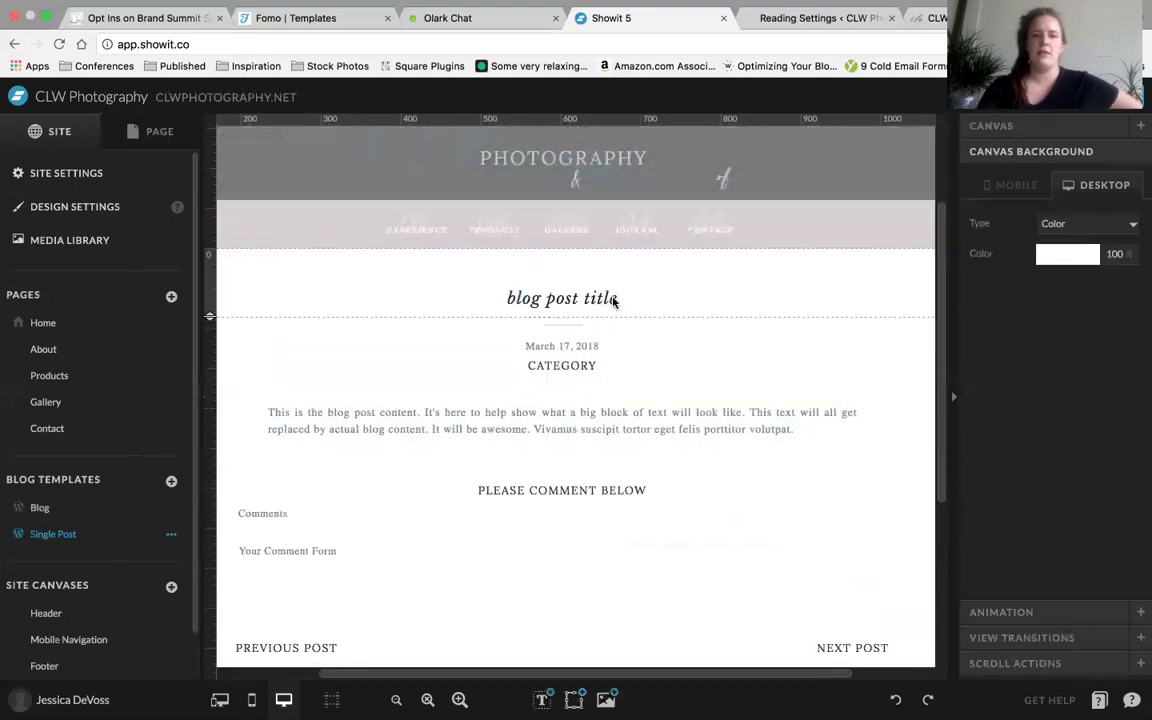
pyautogui.click(590, 298)
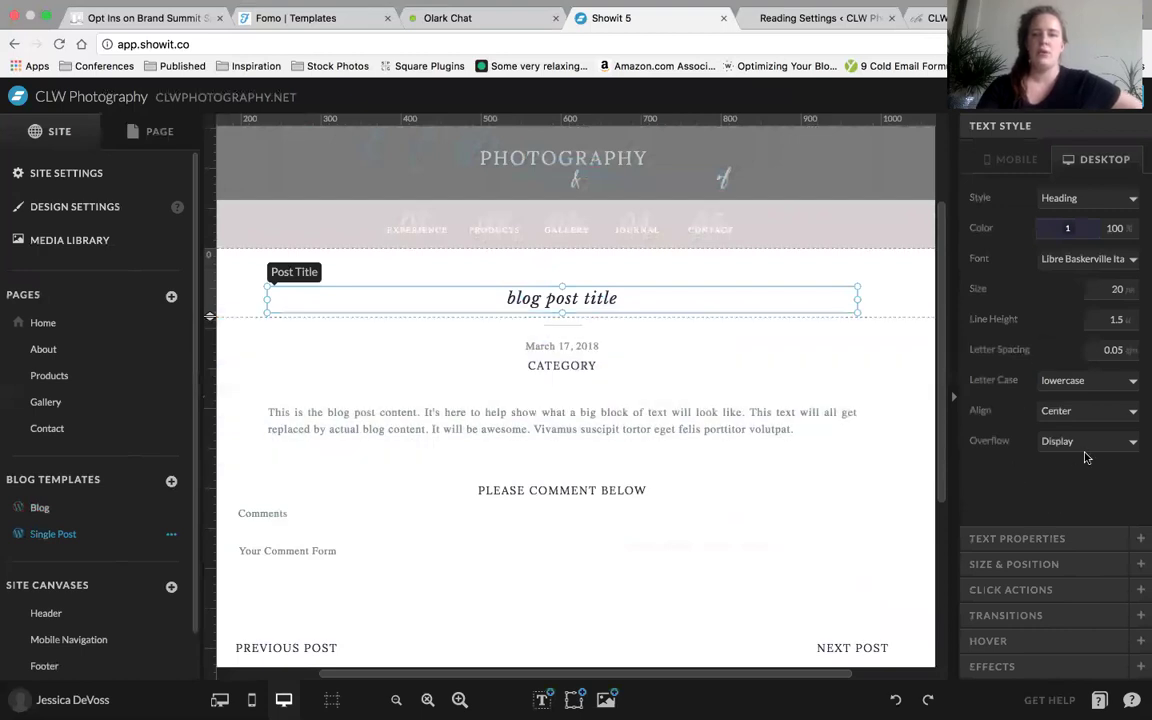
pyautogui.click(1073, 445)
pyautogui.click(1050, 442)
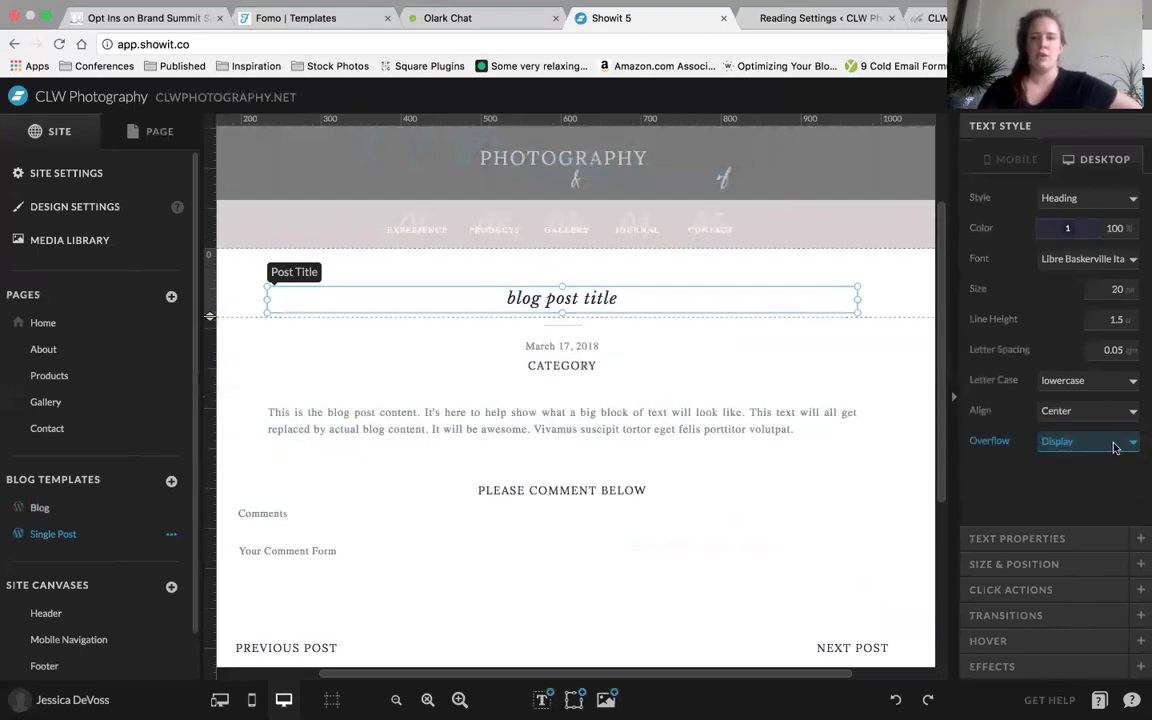
pyautogui.click(1030, 538)
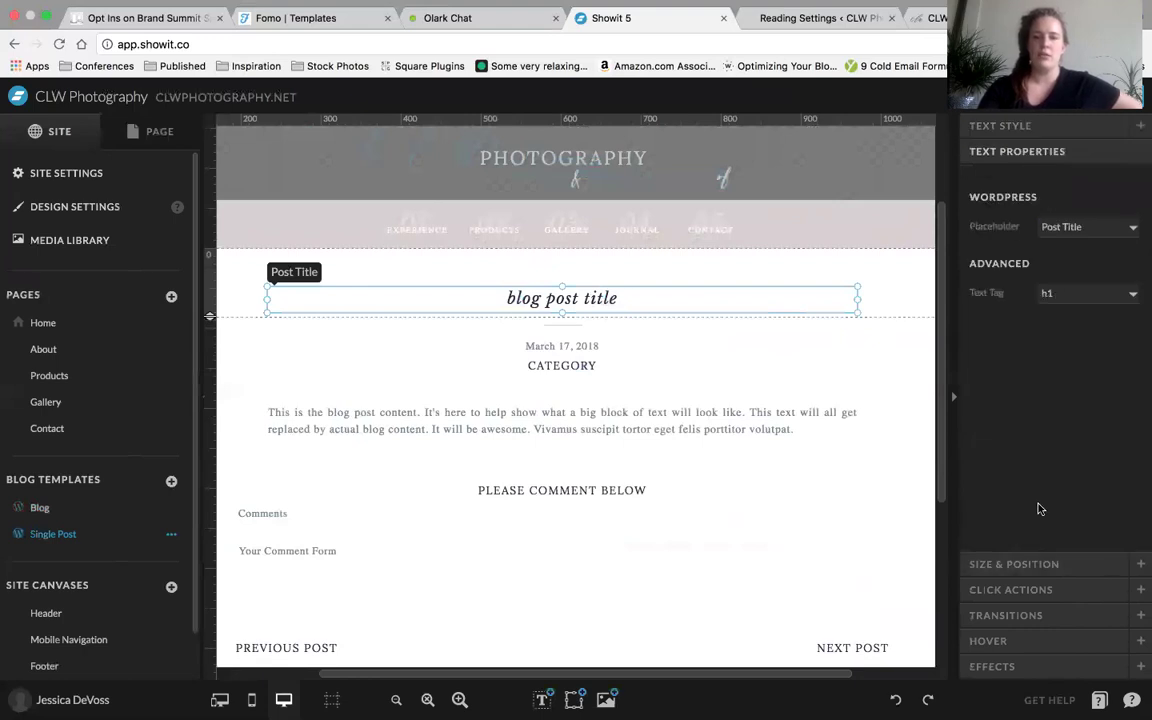
pyautogui.press('Escape')
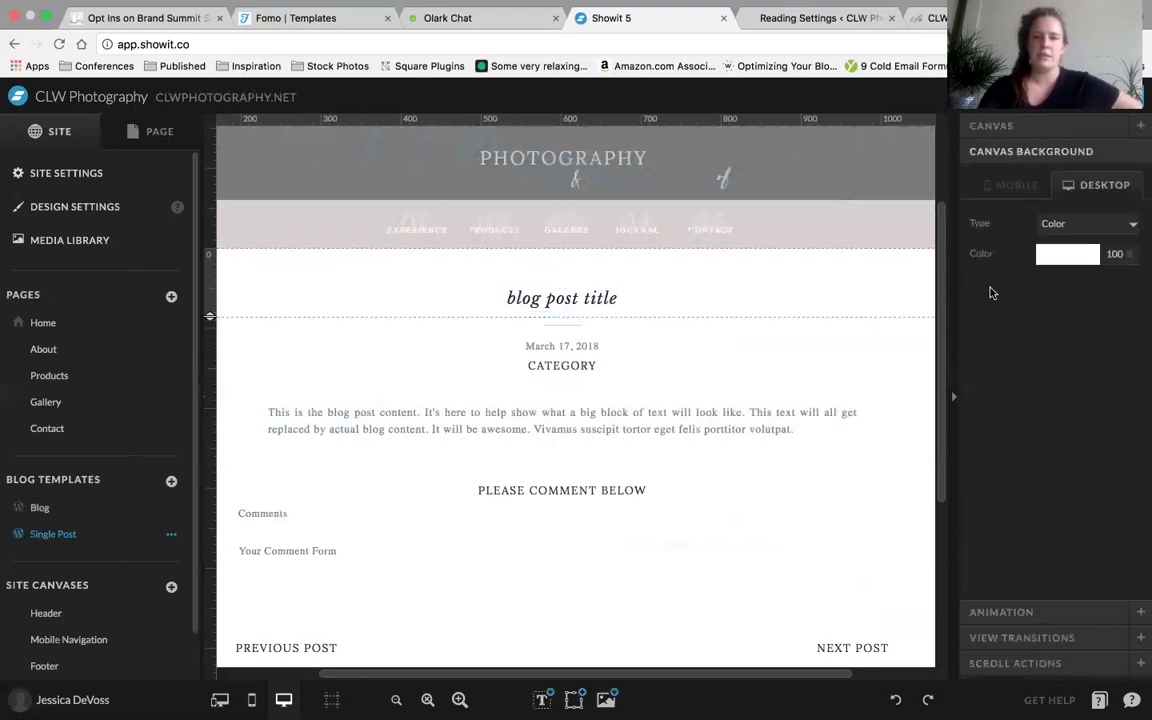
pyautogui.click(1030, 128)
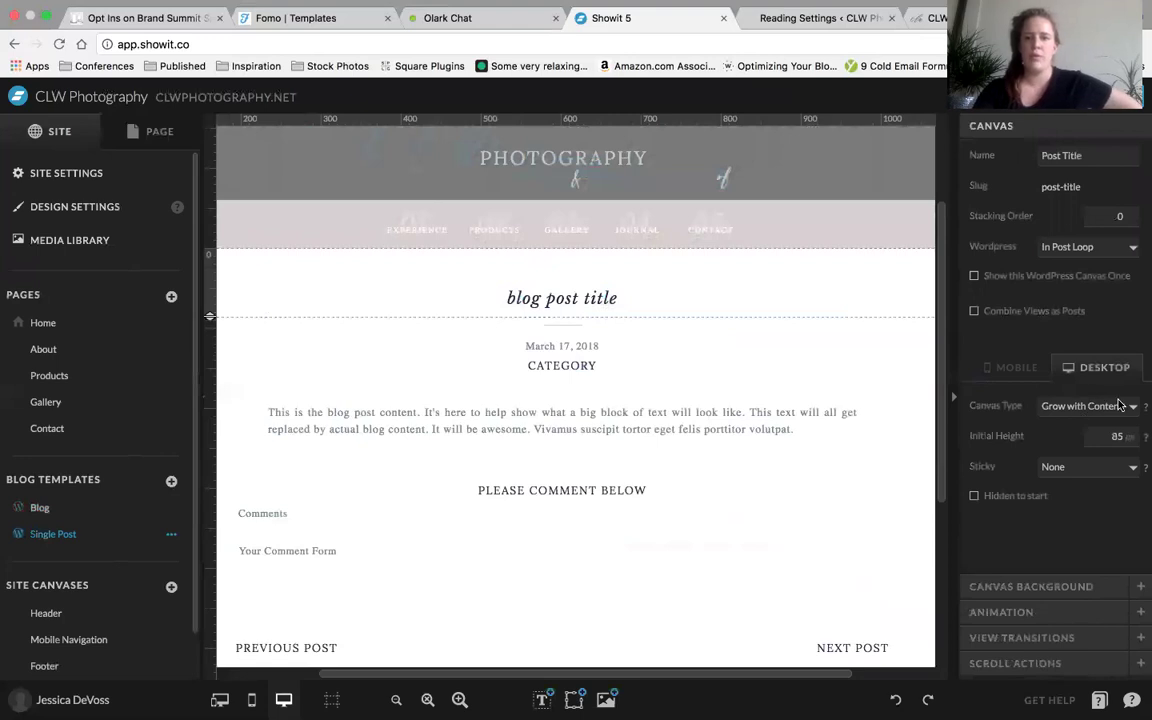
# Step: Try stretching the Post Title text box downward, and bring its lower edge back up inside the canvas
pyautogui.click(590, 299)
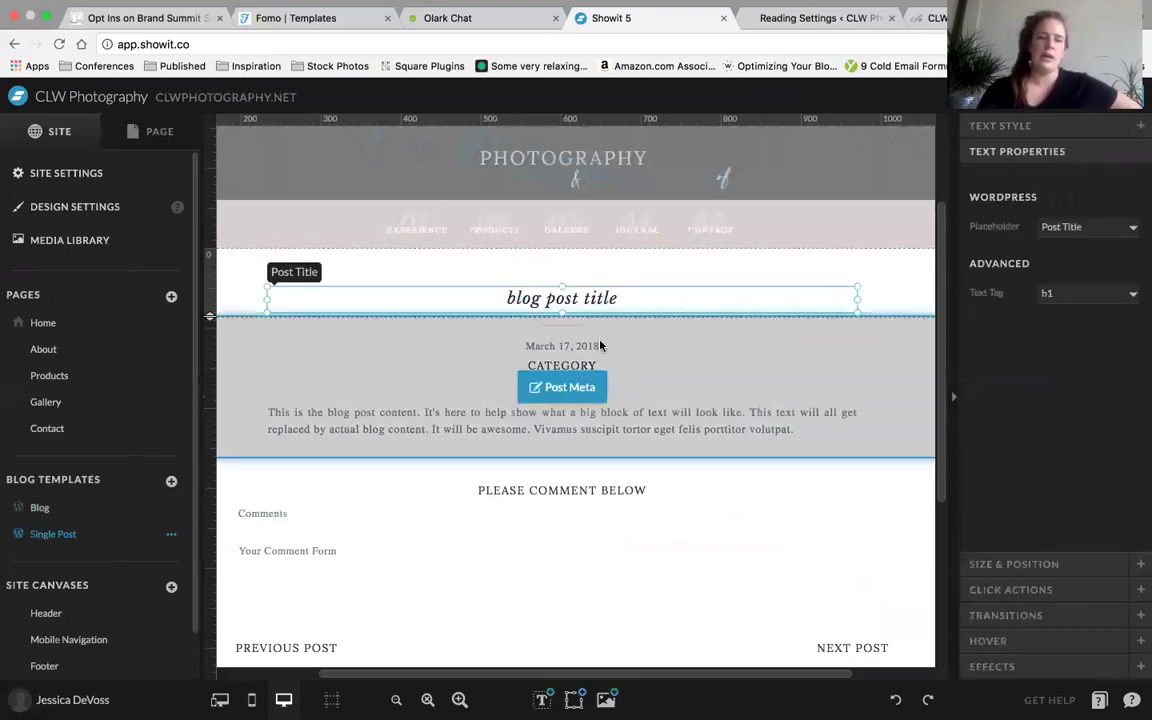
pyautogui.moveTo(563, 311); pyautogui.dragTo(571, 453)
pyautogui.moveTo(571, 401); pyautogui.dragTo(569, 314)
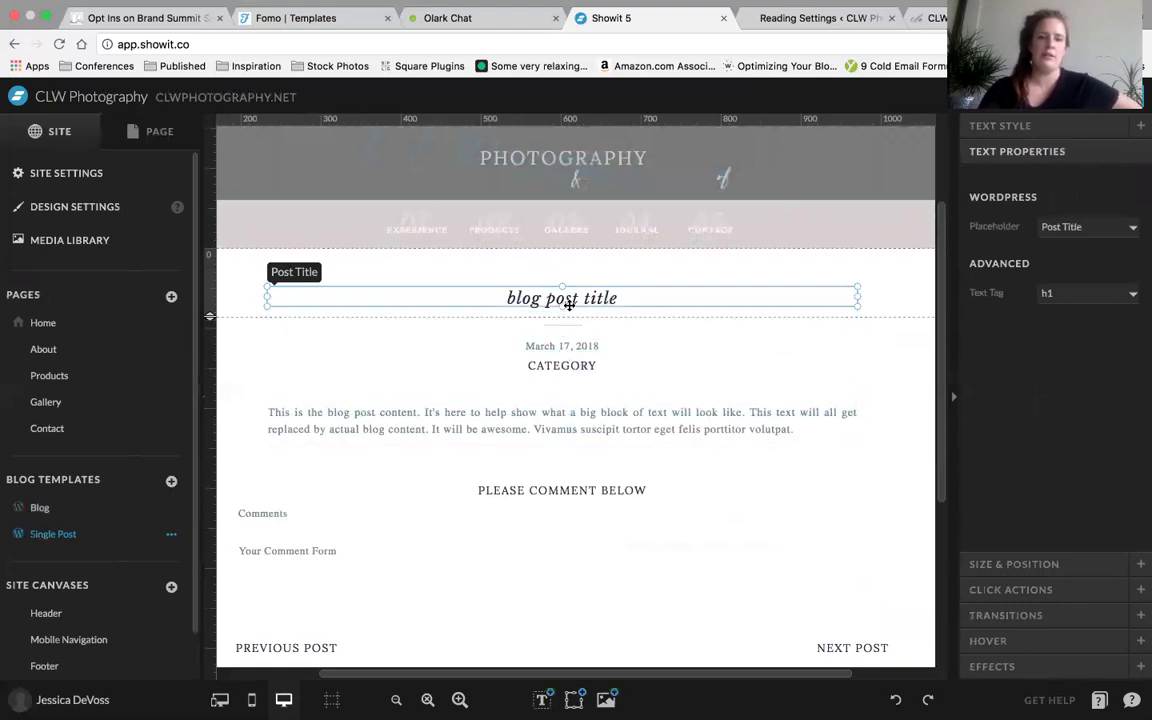
pyautogui.click(897, 298)
pyautogui.click(666, 308)
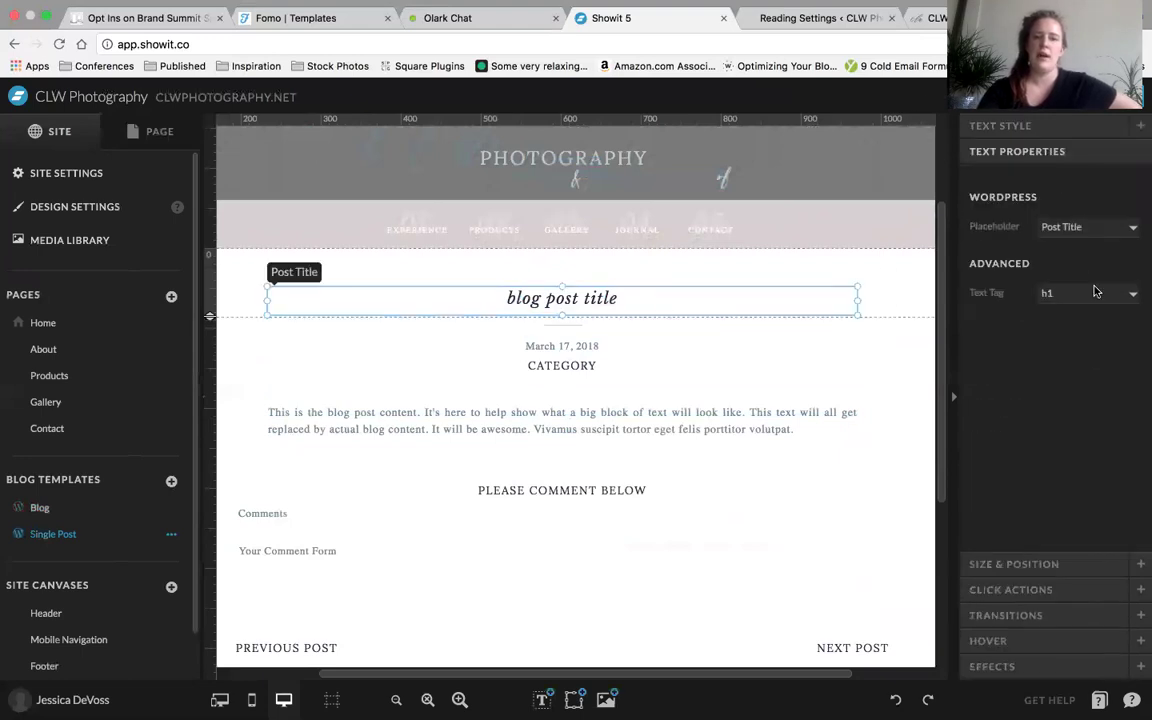
# Step: Compare the single post title's overflow setting with that of the Featured Posts title in the Blog template
pyautogui.click(1000, 126)
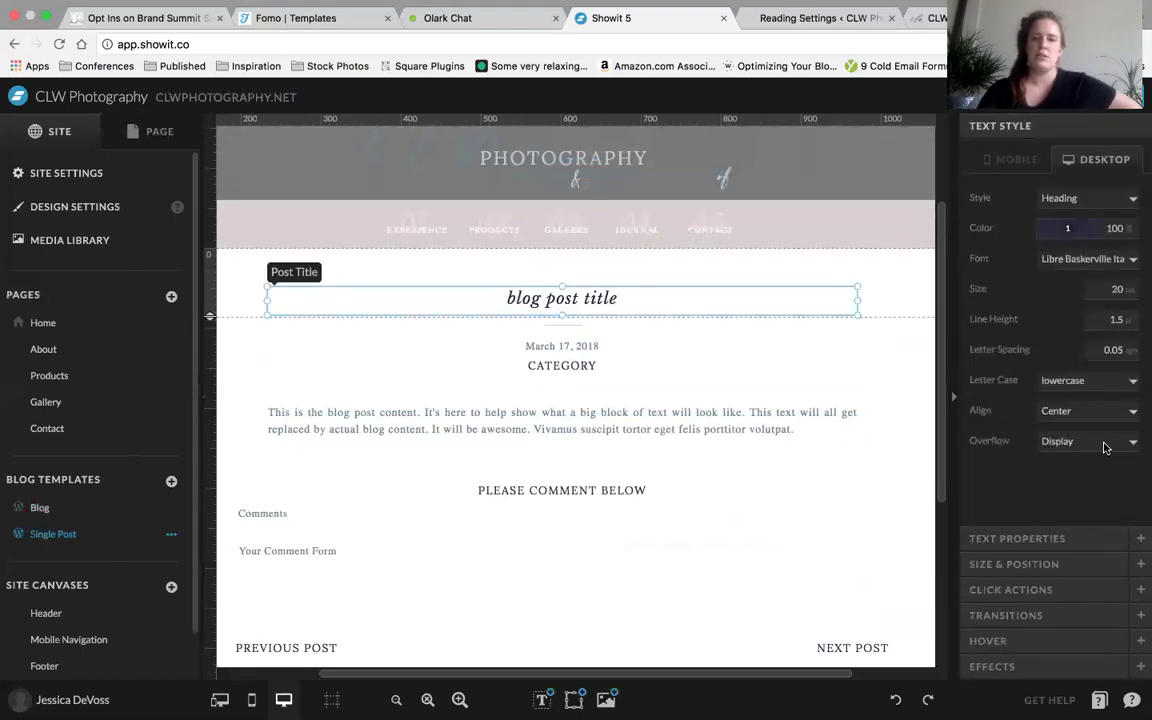
pyautogui.click(40, 507)
pyautogui.scroll(-5, 776, 514)
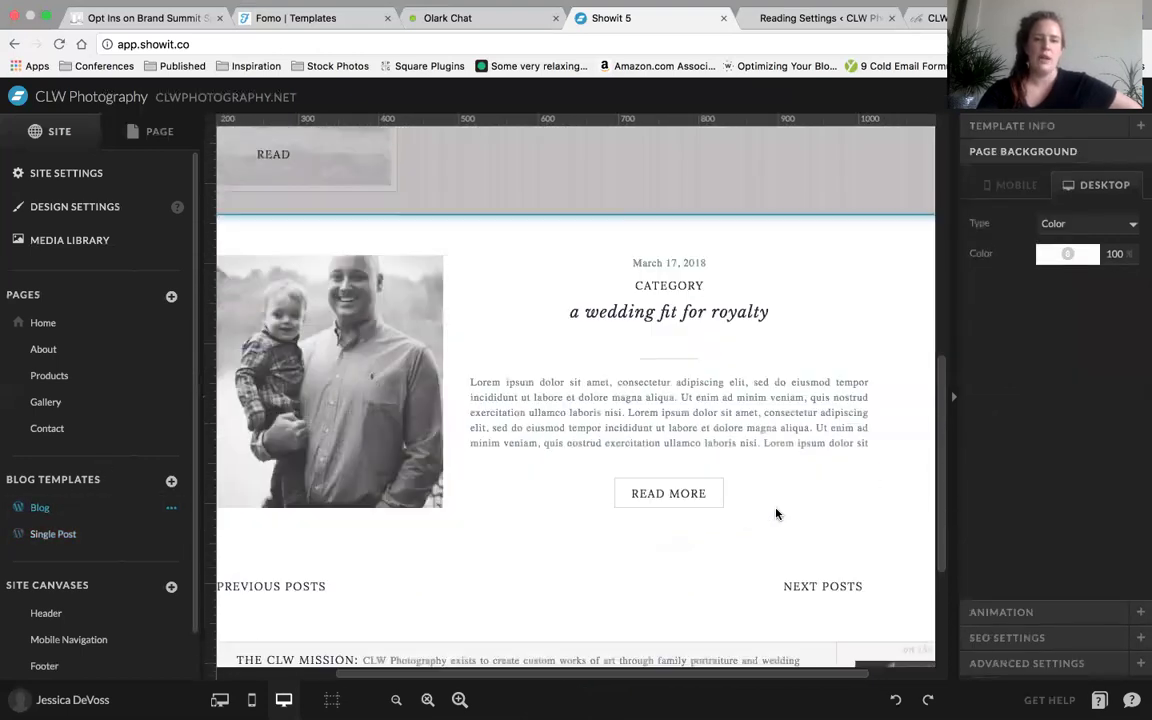
pyautogui.scroll(3, 776, 514)
pyautogui.hscroll(-2, 776, 514)
pyautogui.click(450, 256)
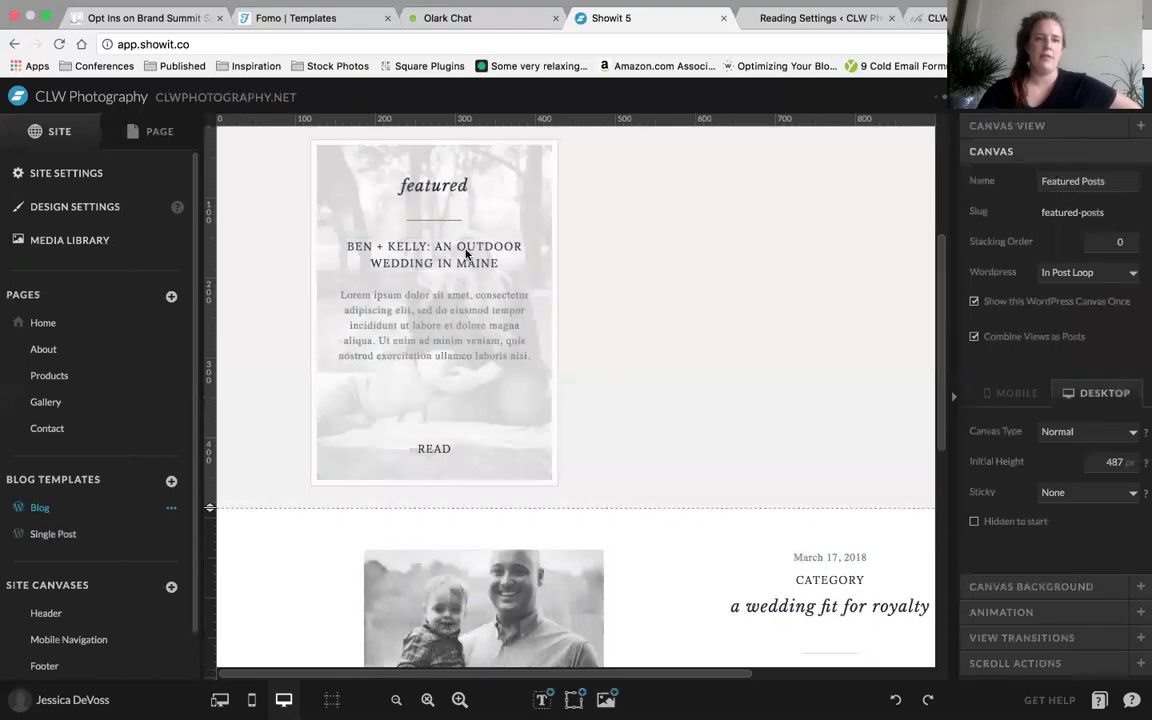
pyautogui.click(460, 254)
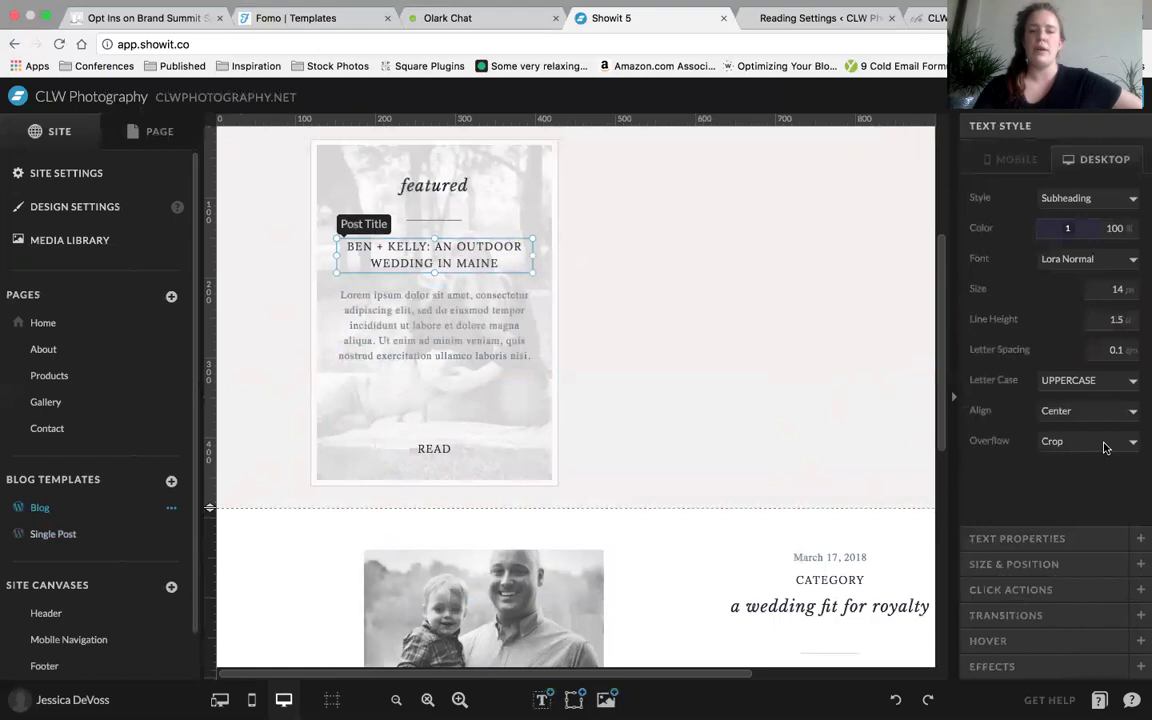
# Step: Review the overflow options of the post title in the Blog template's Post Layout 1 canvas without changing them
pyautogui.click(722, 586)
pyautogui.scroll(-3, 722, 586)
pyautogui.hscroll(3, 722, 586)
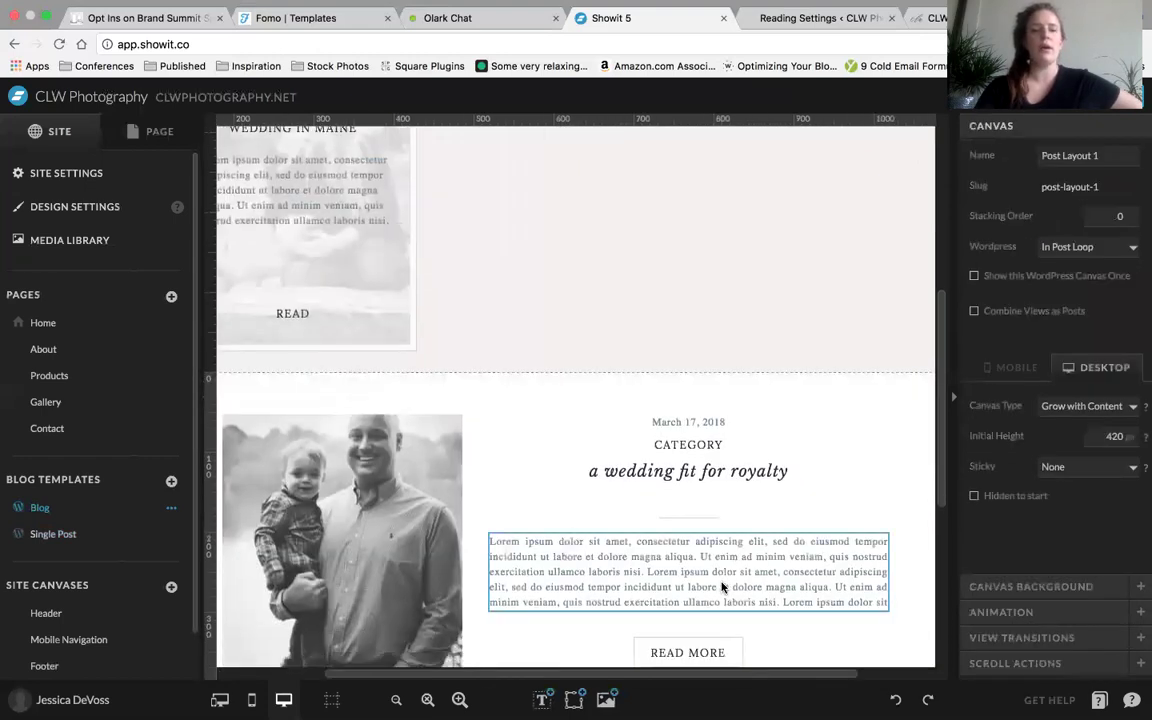
pyautogui.scroll(-2, 724, 491)
pyautogui.click(750, 356)
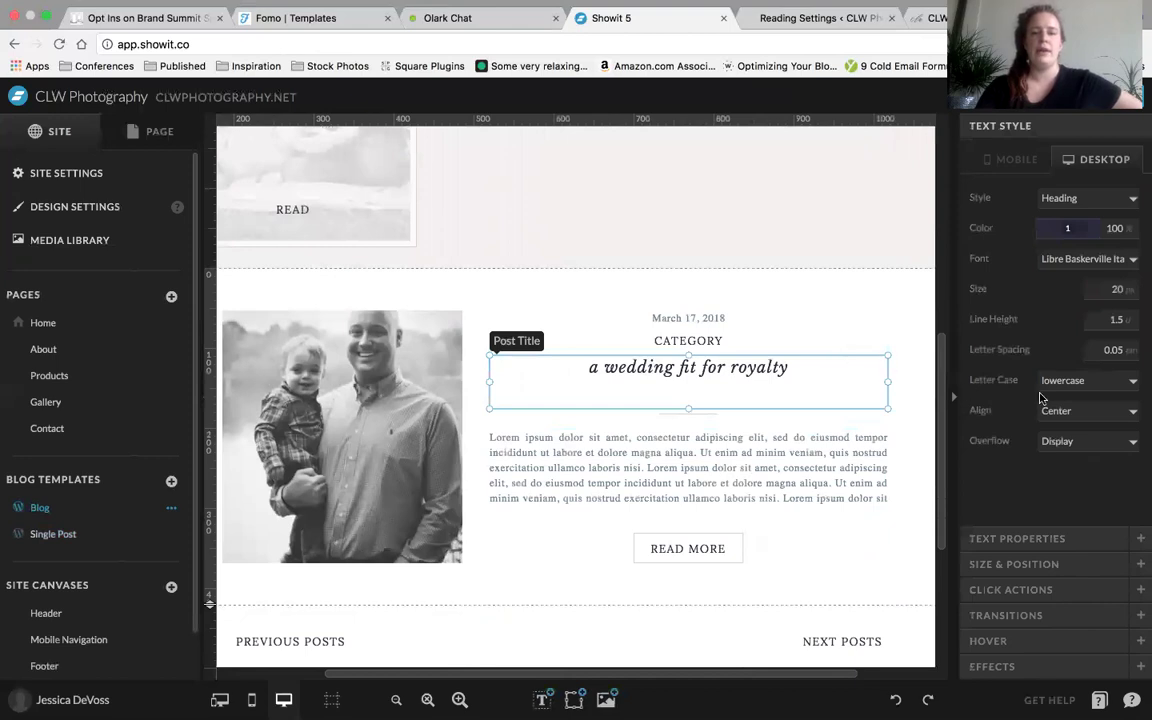
pyautogui.click(1078, 447)
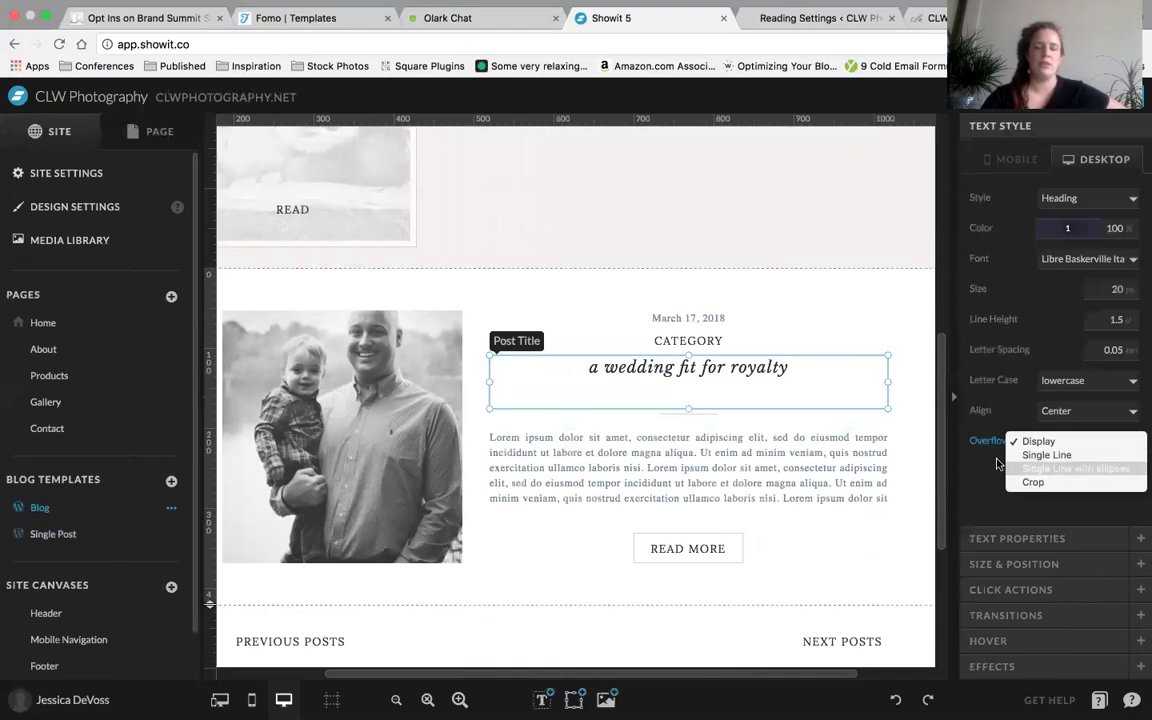
pyautogui.click(918, 393)
pyautogui.click(918, 363)
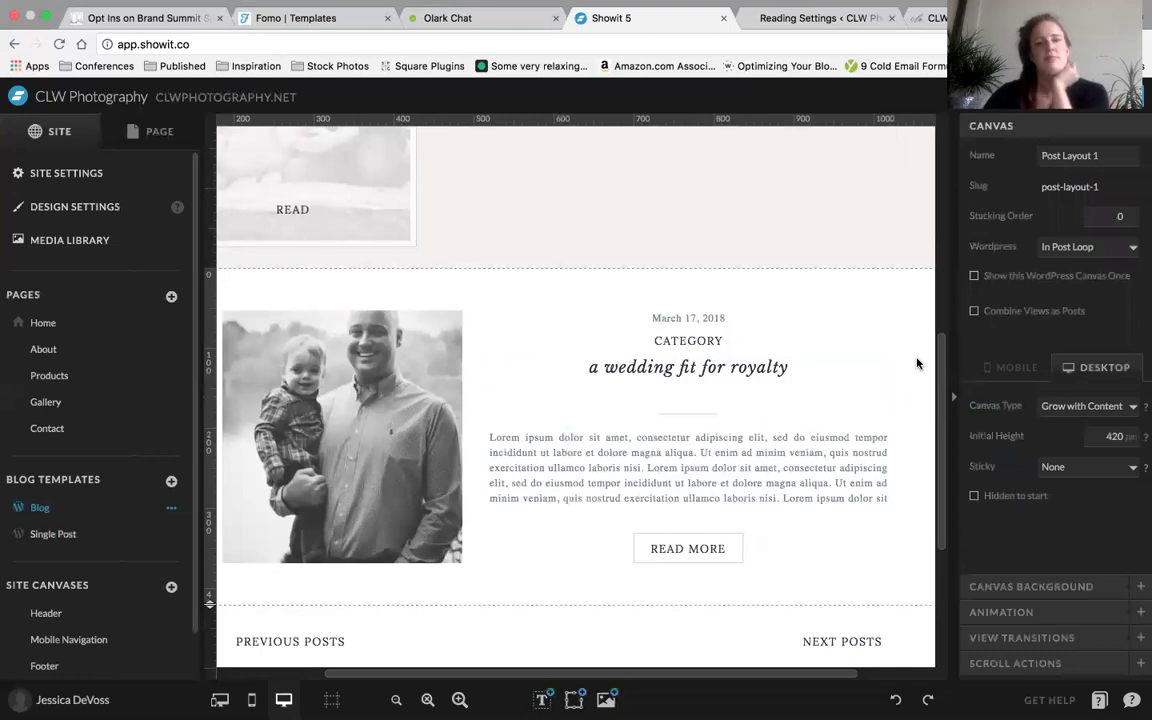
pyautogui.click(814, 385)
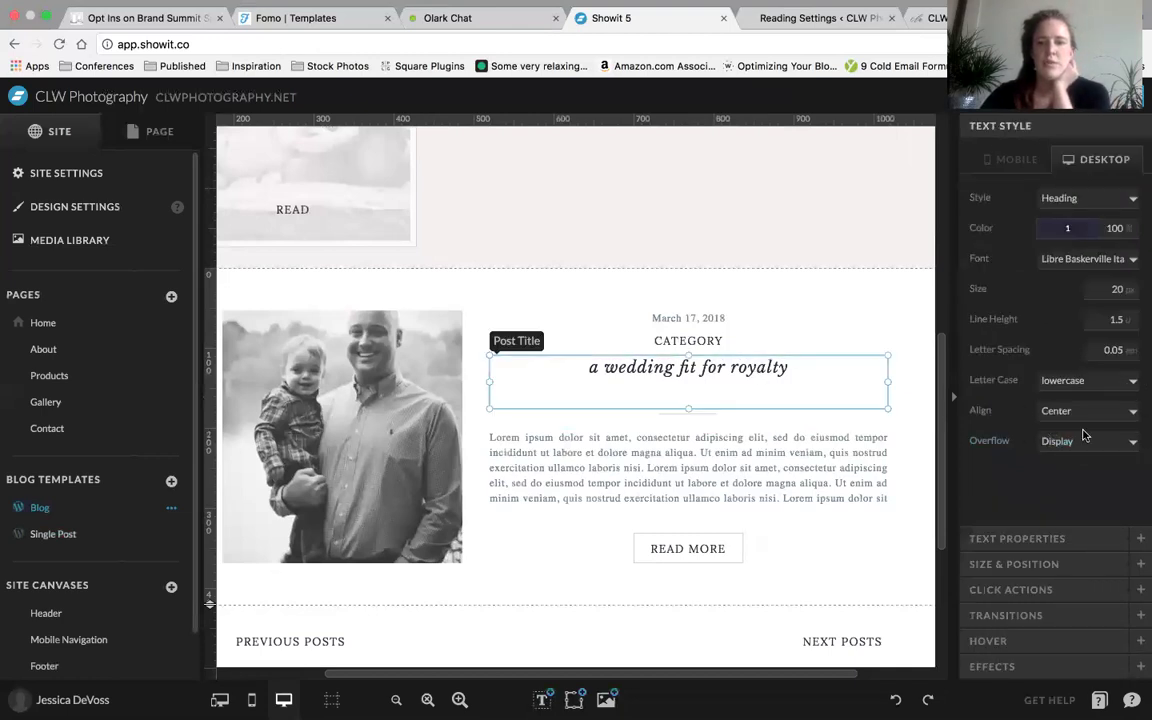
pyautogui.click(892, 378)
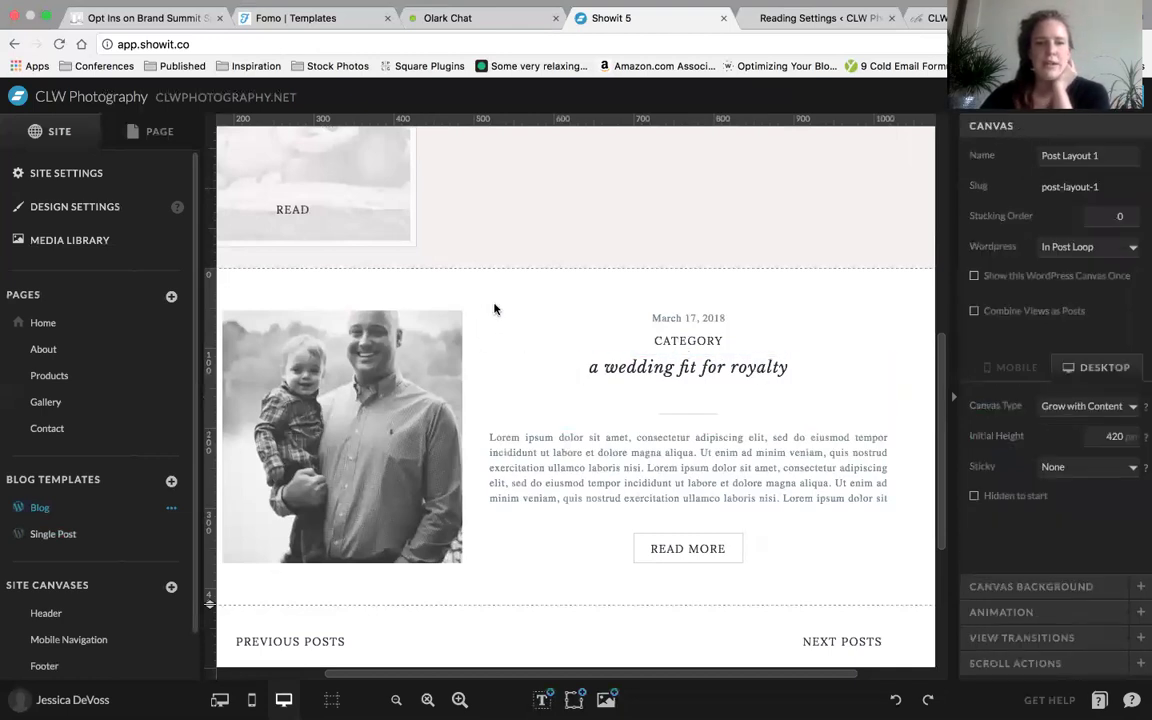
# Step: Return to the Single Post template and recheck the post title's text style and the Post Title canvas settings
pyautogui.click(100, 533)
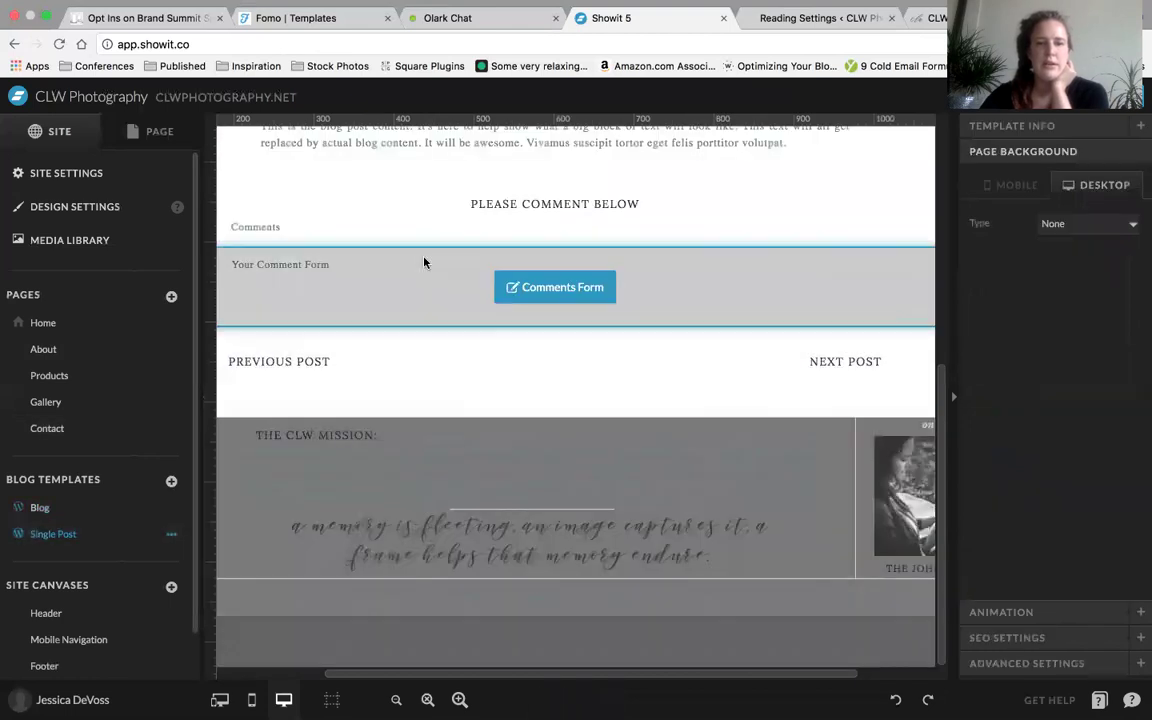
pyautogui.scroll(5, 424, 262)
pyautogui.click(640, 290)
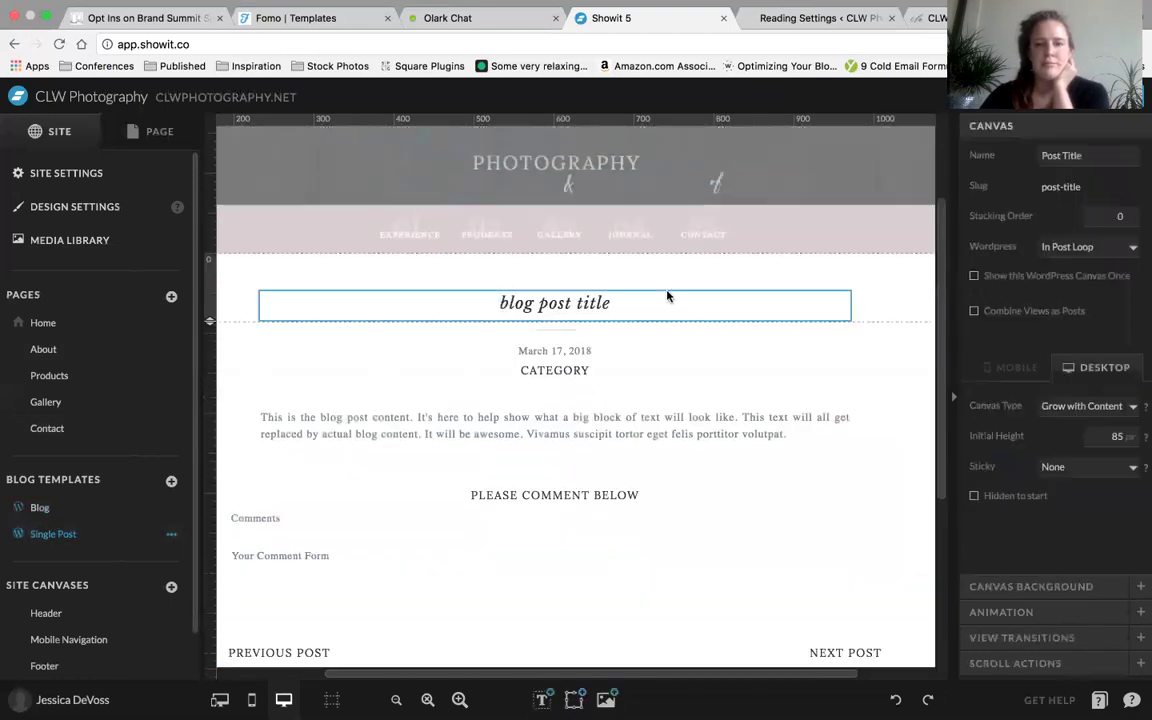
pyautogui.click(563, 307)
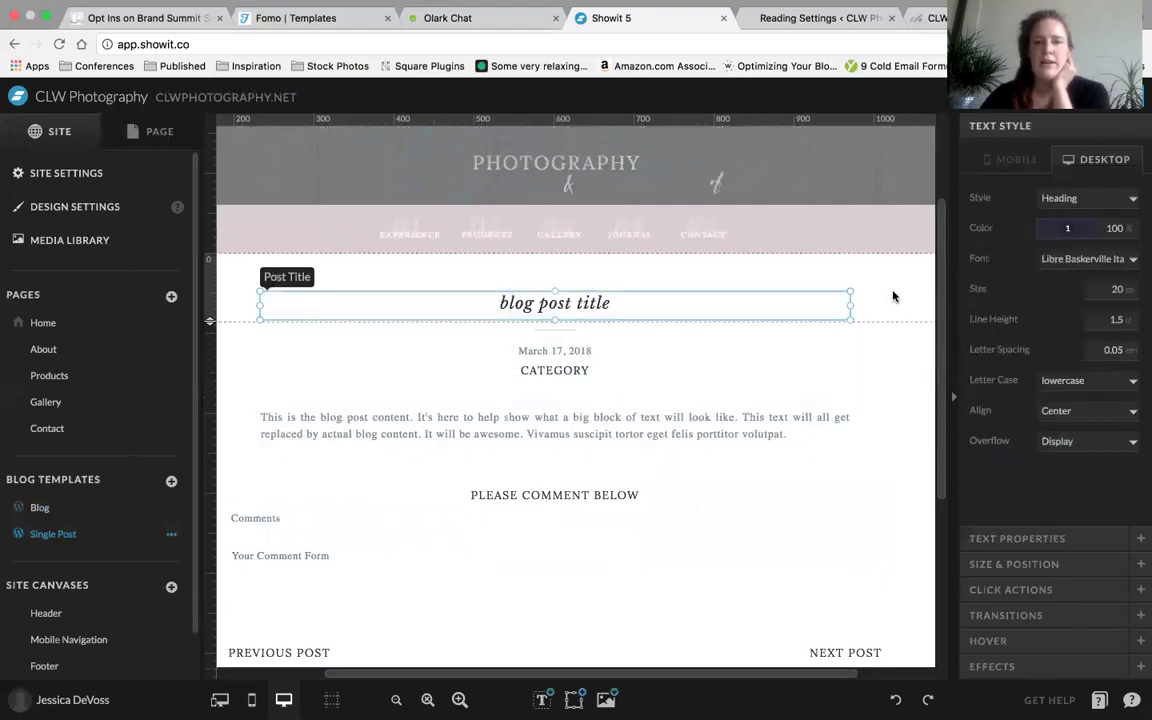
pyautogui.click(896, 280)
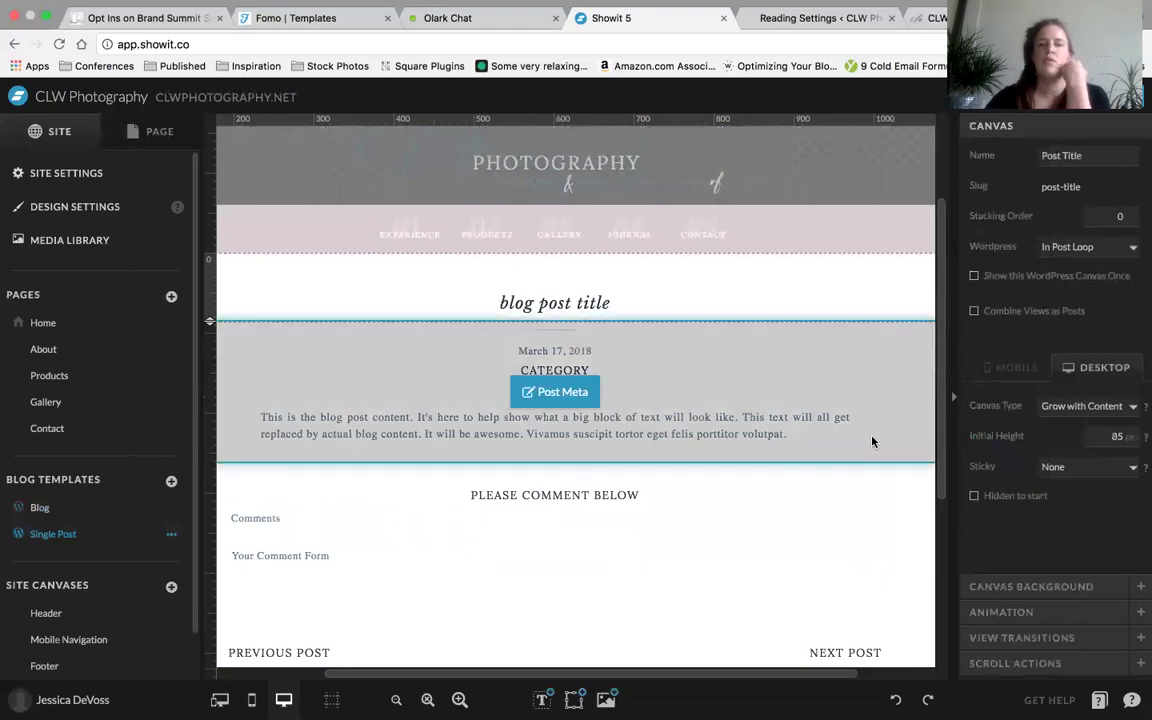
pyautogui.click(538, 297)
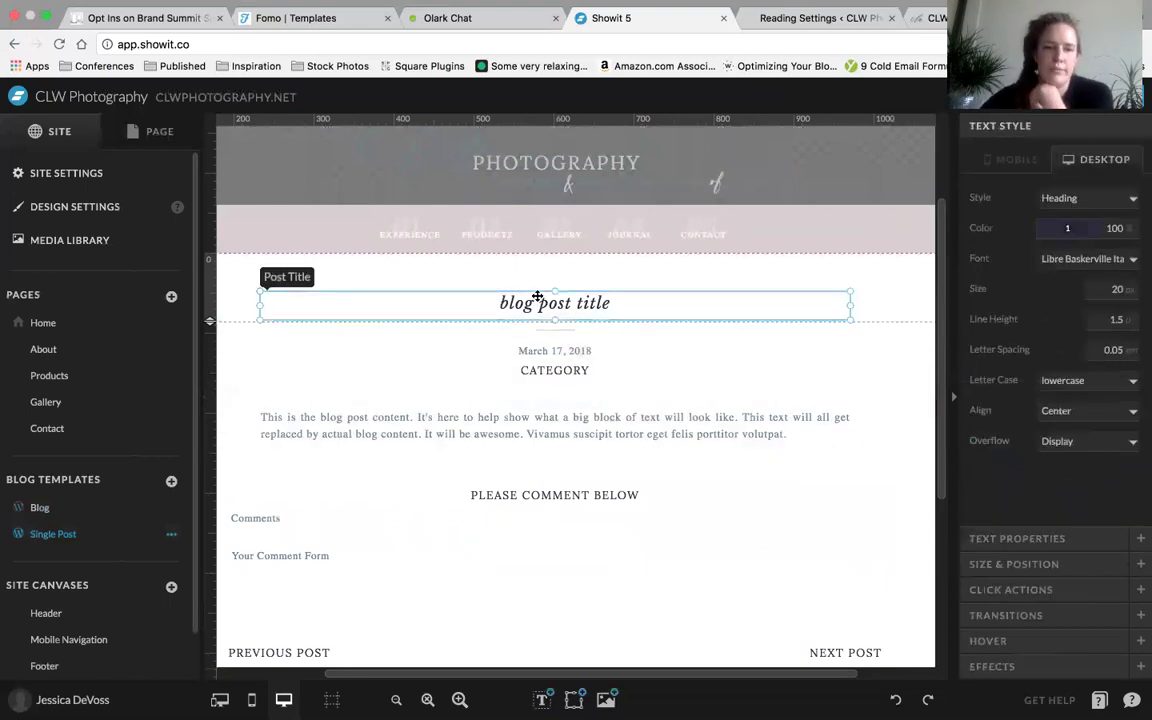
pyautogui.click(878, 308)
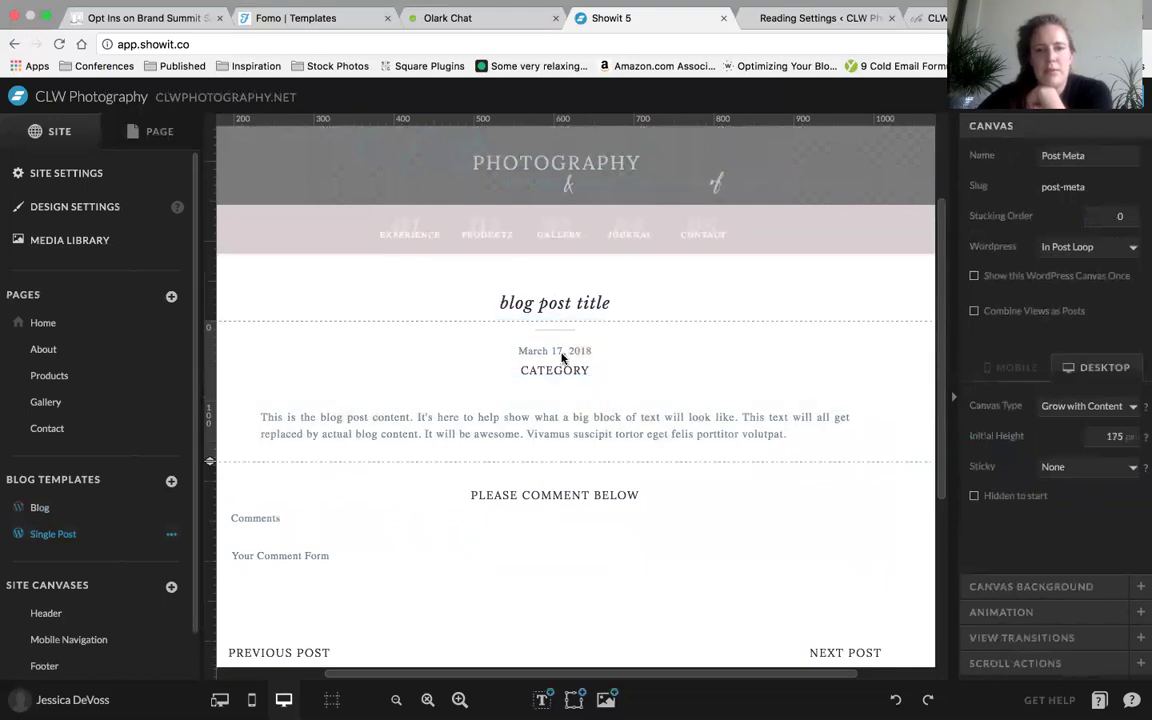
# Step: Examine the Post Date element's text properties and its available date formats in the Post Meta canvas
pyautogui.click(545, 350)
pyautogui.click(1010, 540)
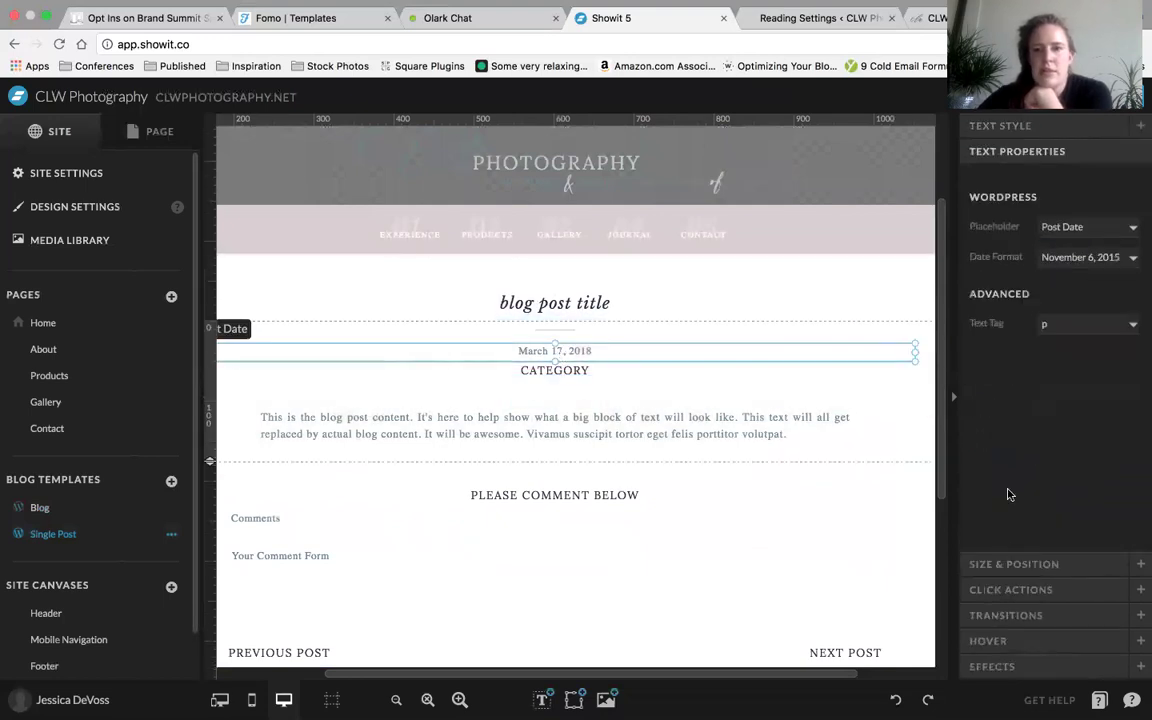
pyautogui.click(1080, 257)
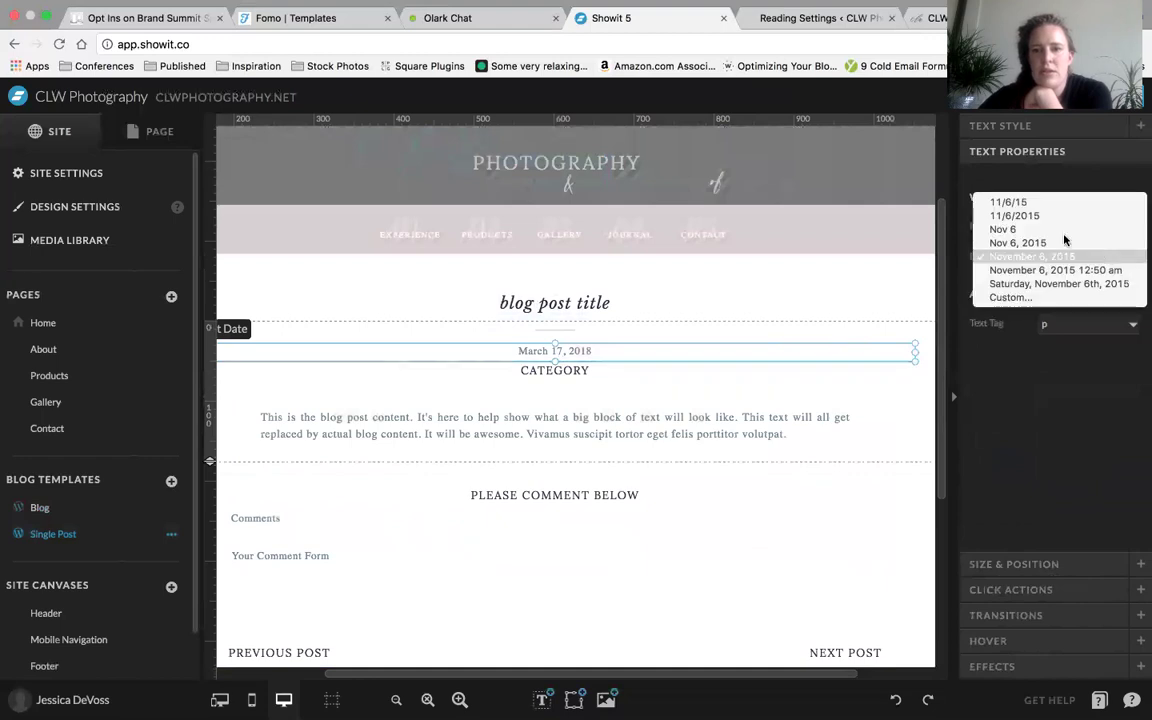
pyautogui.click(1038, 327)
# Step: Examine the WordPress placeholder options of the category and post content elements in the Post Meta canvas
pyautogui.click(594, 368)
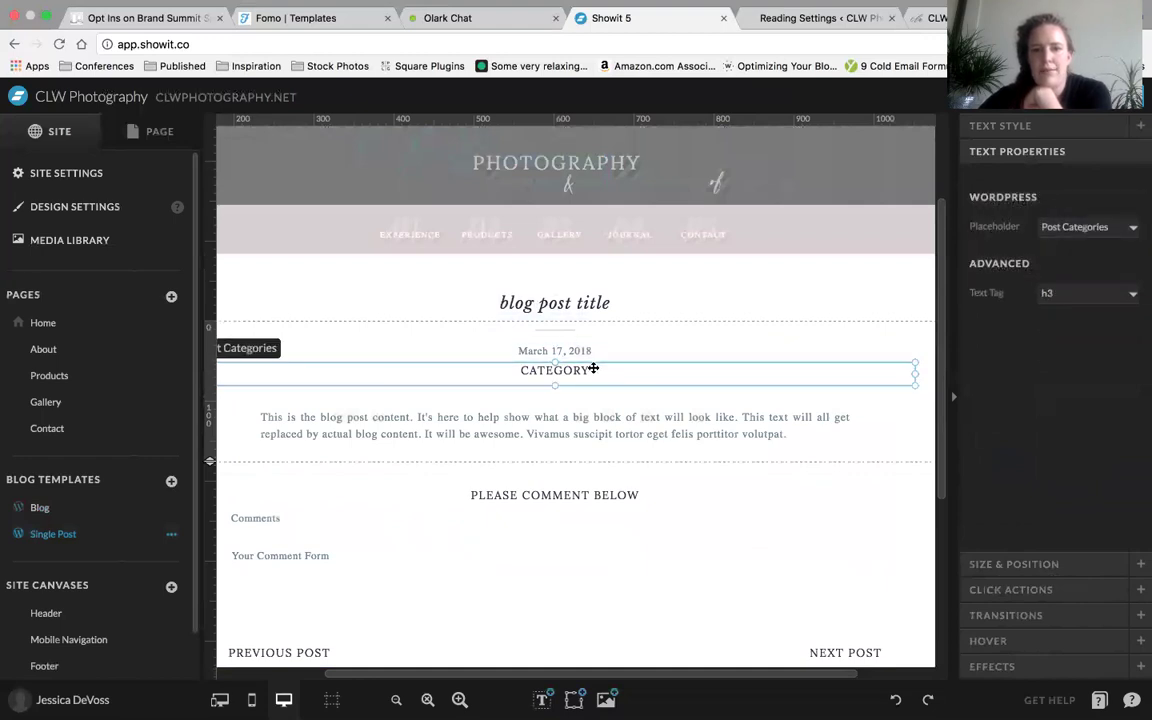
pyautogui.click(1090, 227)
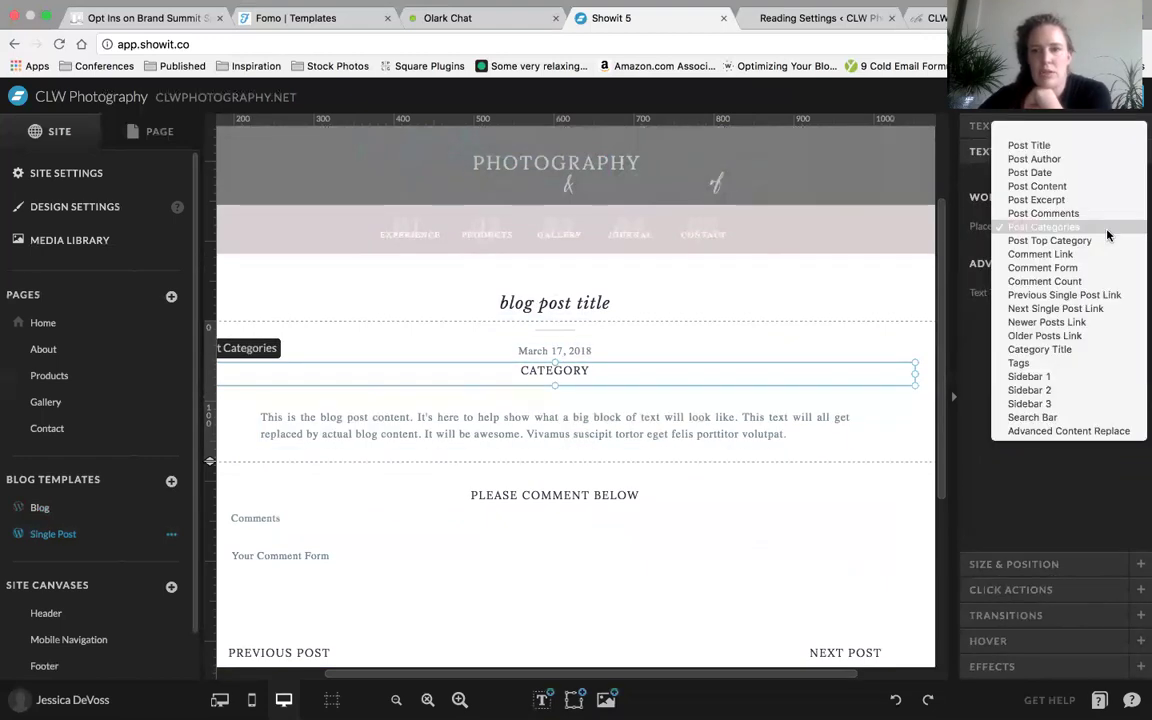
pyautogui.click(1023, 495)
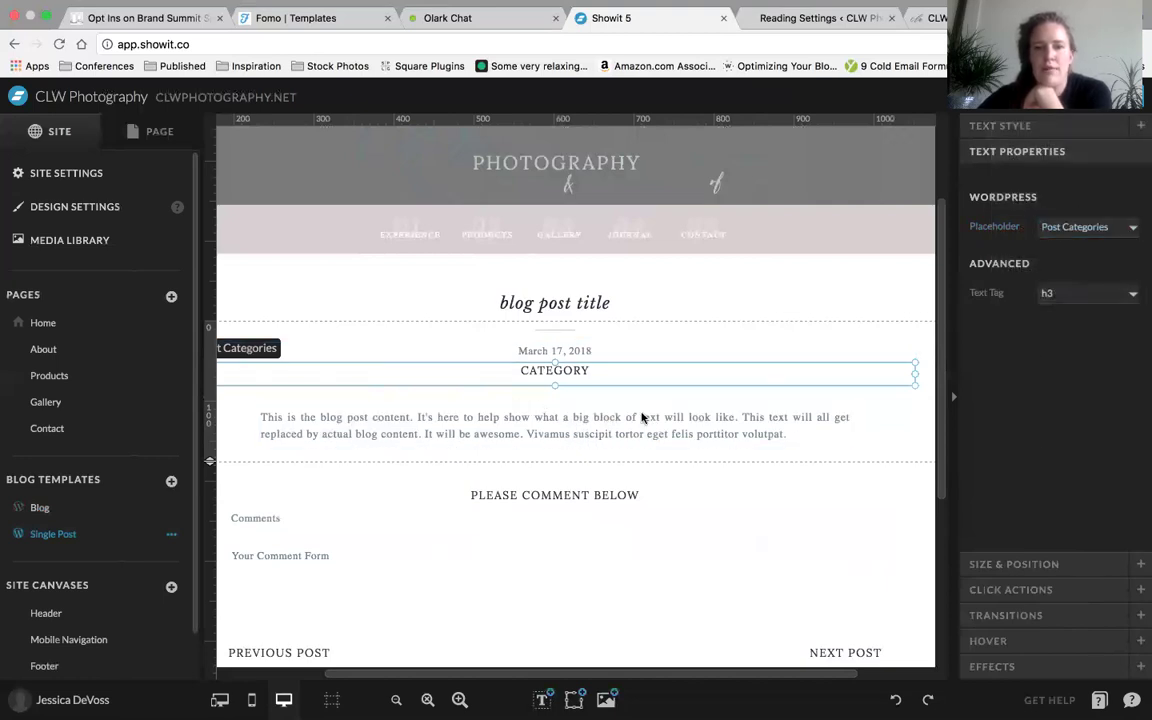
pyautogui.click(650, 427)
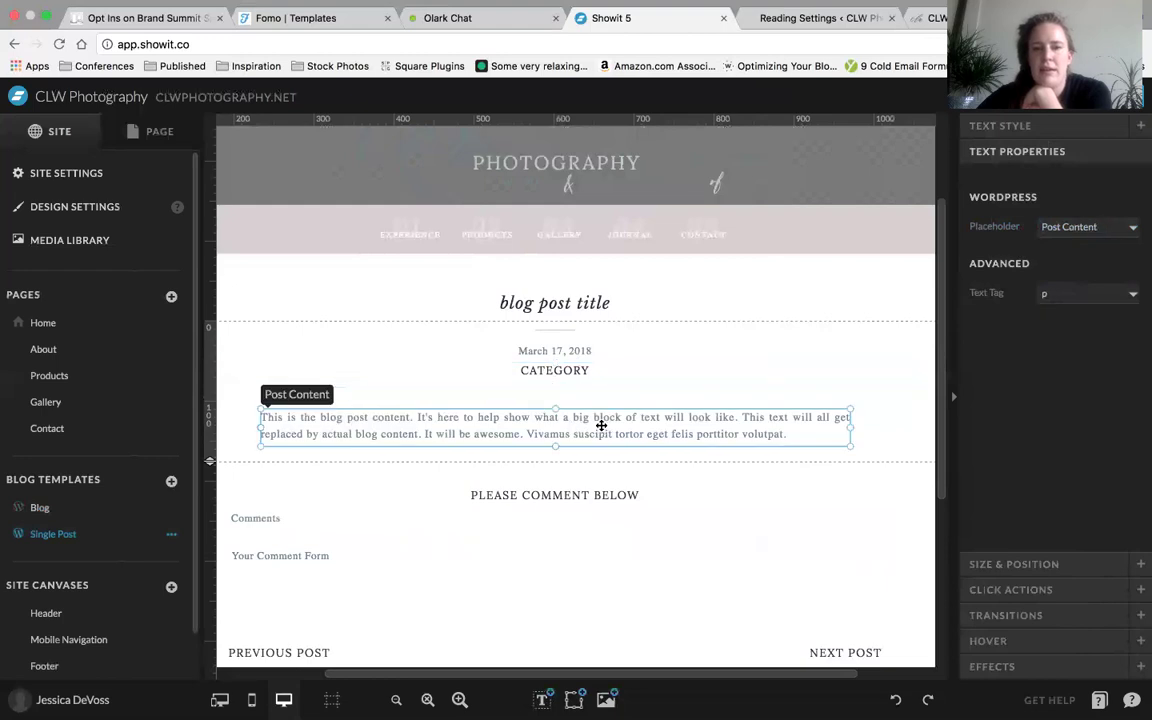
pyautogui.click(1083, 229)
pyautogui.click(968, 340)
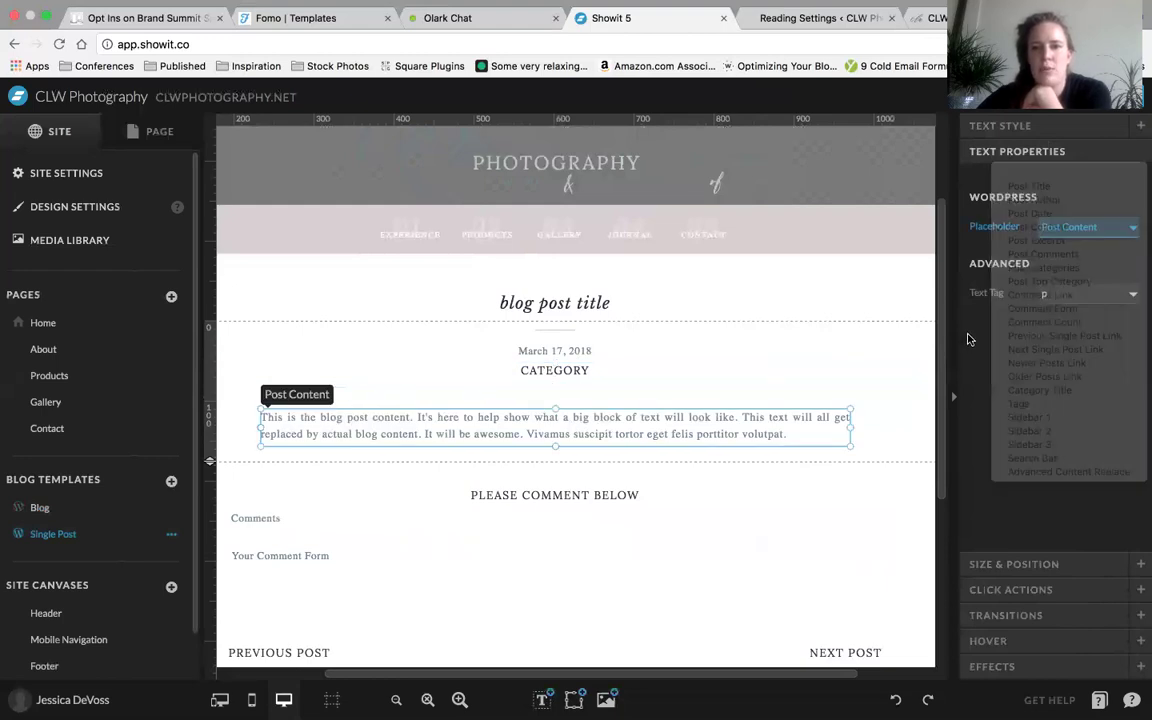
pyautogui.click(899, 420)
pyautogui.hscroll(-3, 504, 419)
pyautogui.scroll(-3, 501, 420)
pyautogui.hscroll(3, 504, 419)
pyautogui.scroll(3, 504, 417)
pyautogui.hscroll(-2, 504, 417)
pyautogui.scroll(-2, 267, 334)
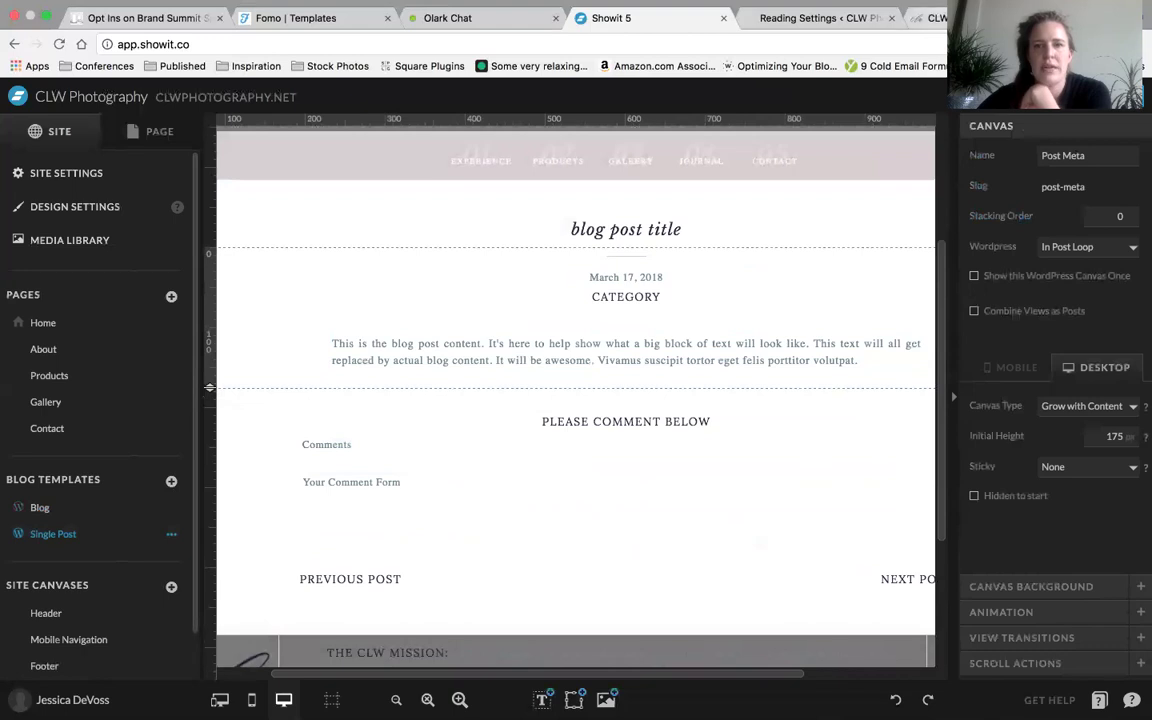
# Step: Switch to the live printing pictures blog post and review its title, date, category and body content
pyautogui.press('super+6')
pyautogui.click(711, 394)
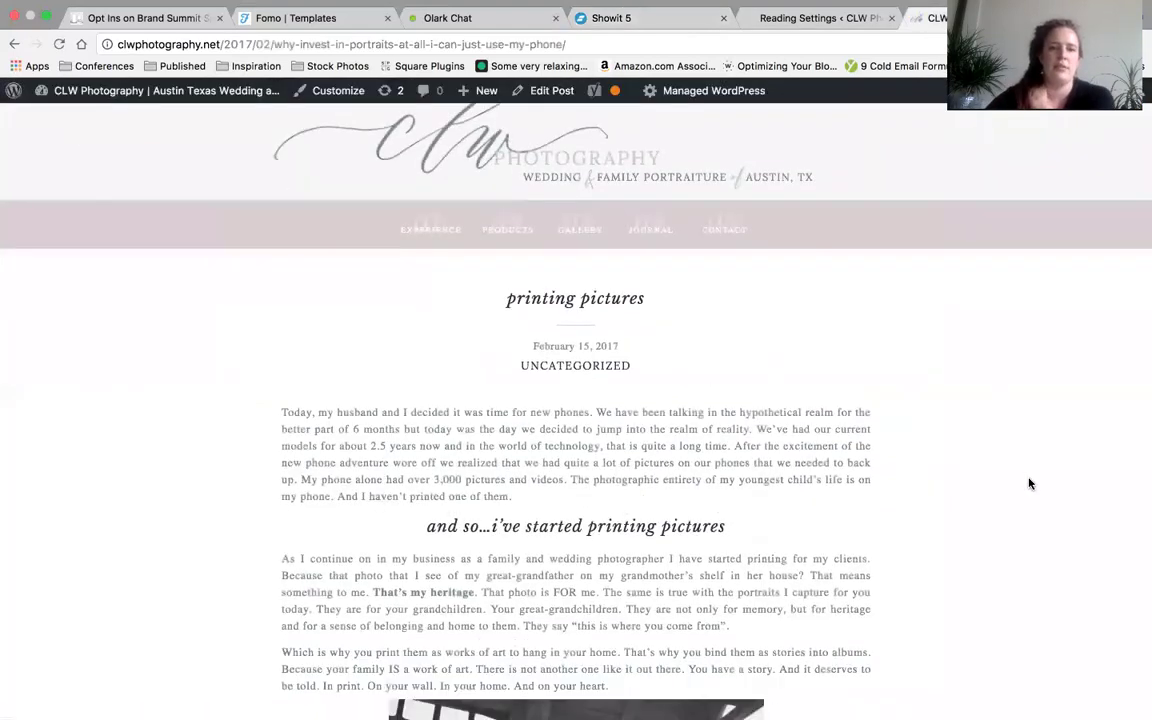
pyautogui.scroll(-4, 1029, 484)
pyautogui.scroll(1, 1029, 484)
pyautogui.scroll(-1, 1029, 484)
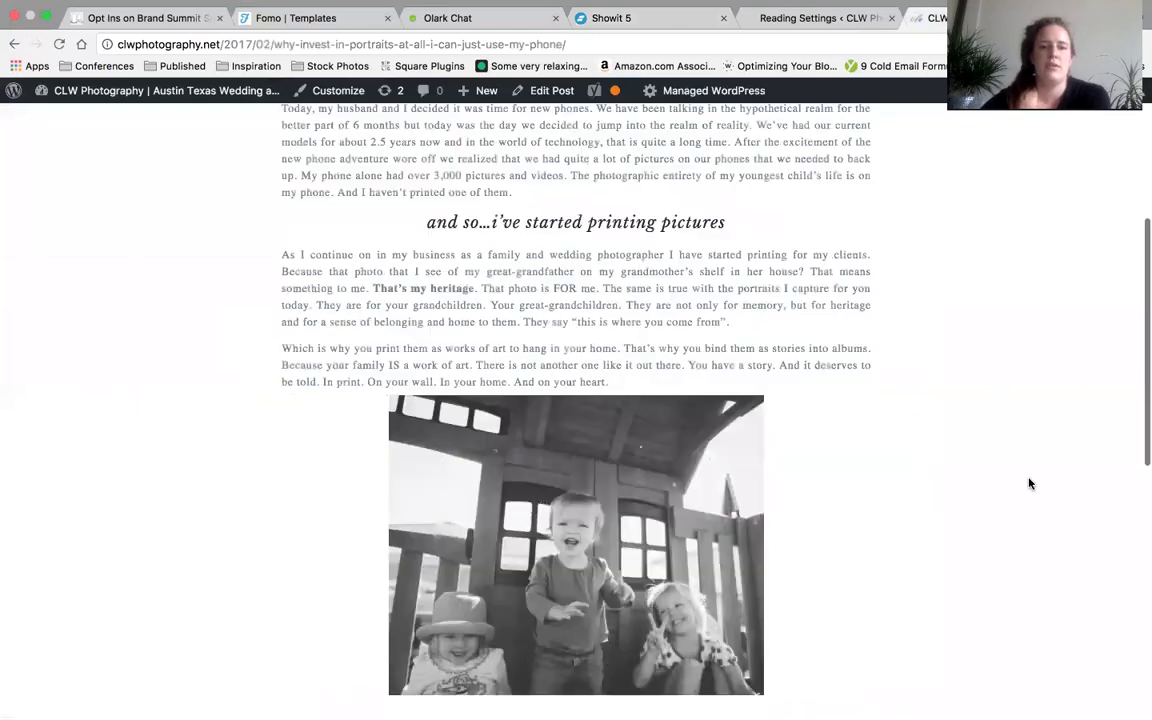
# Step: Highlight the "and so…i've started printing pictures" subheading in the live post and bring up the WordPress posts list
pyautogui.scroll(2, 613, 285)
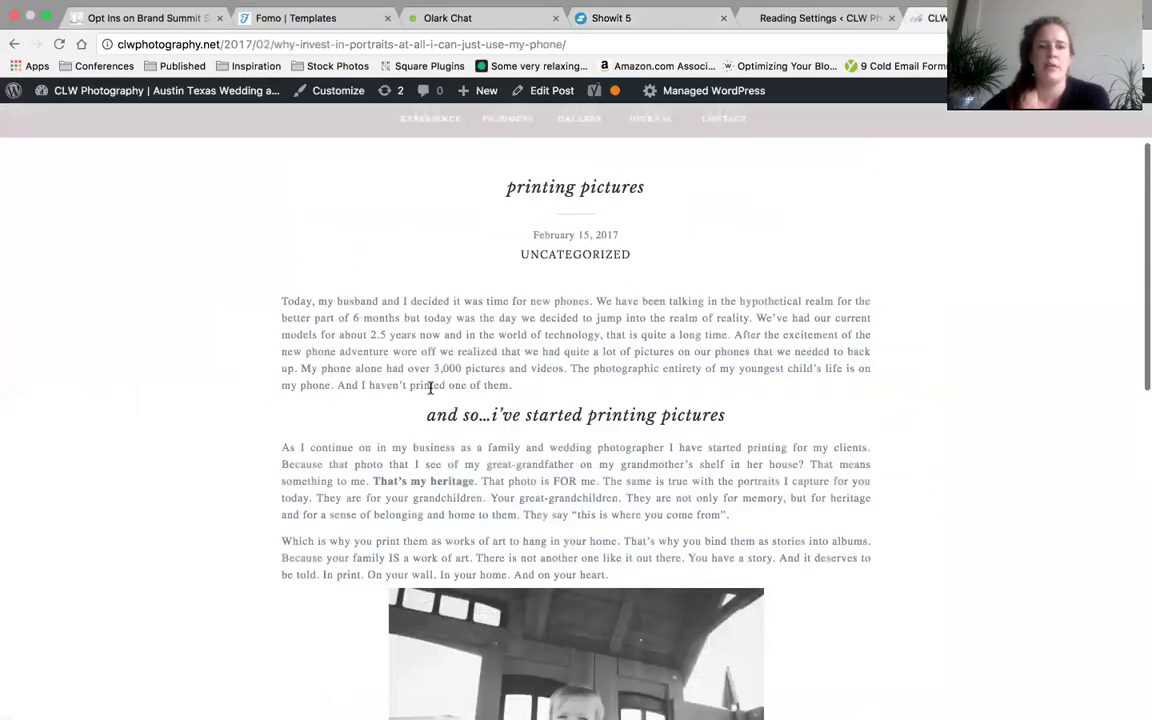
pyautogui.moveTo(427, 414)
pyautogui.mouseDown()
pyautogui.moveTo(715, 442)
pyautogui.moveTo(660, 416)
pyautogui.moveTo(419, 420)
pyautogui.mouseUp()
pyautogui.click(992, 445)
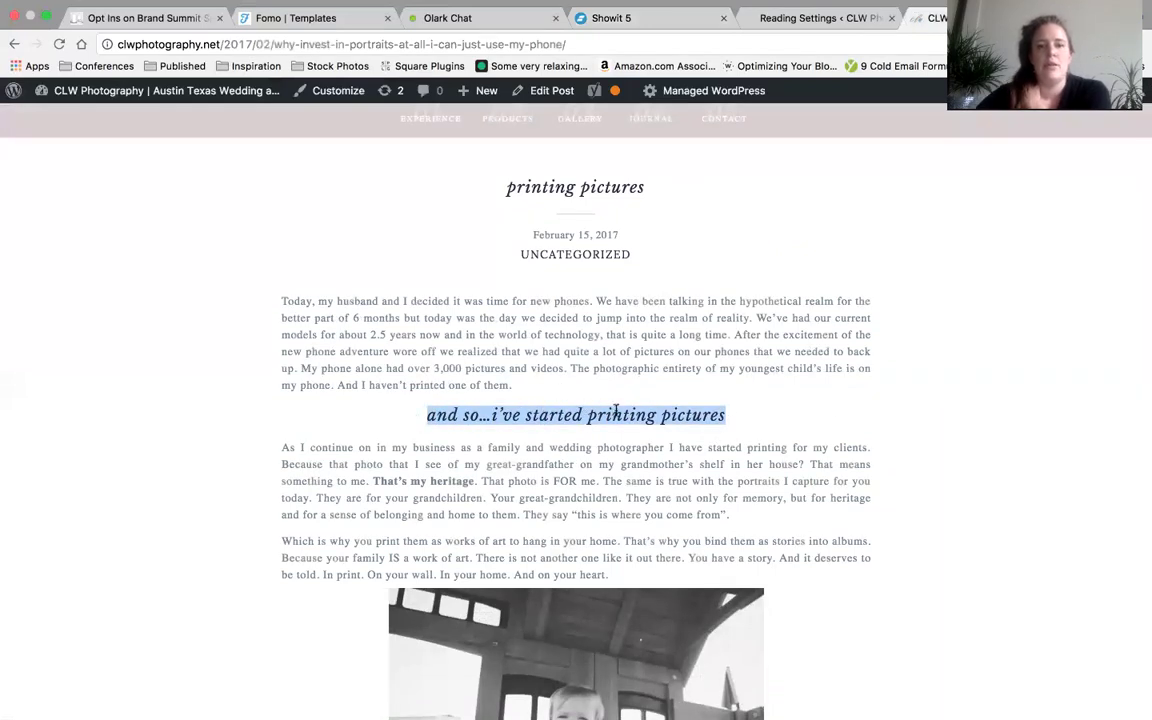
pyautogui.click(818, 18)
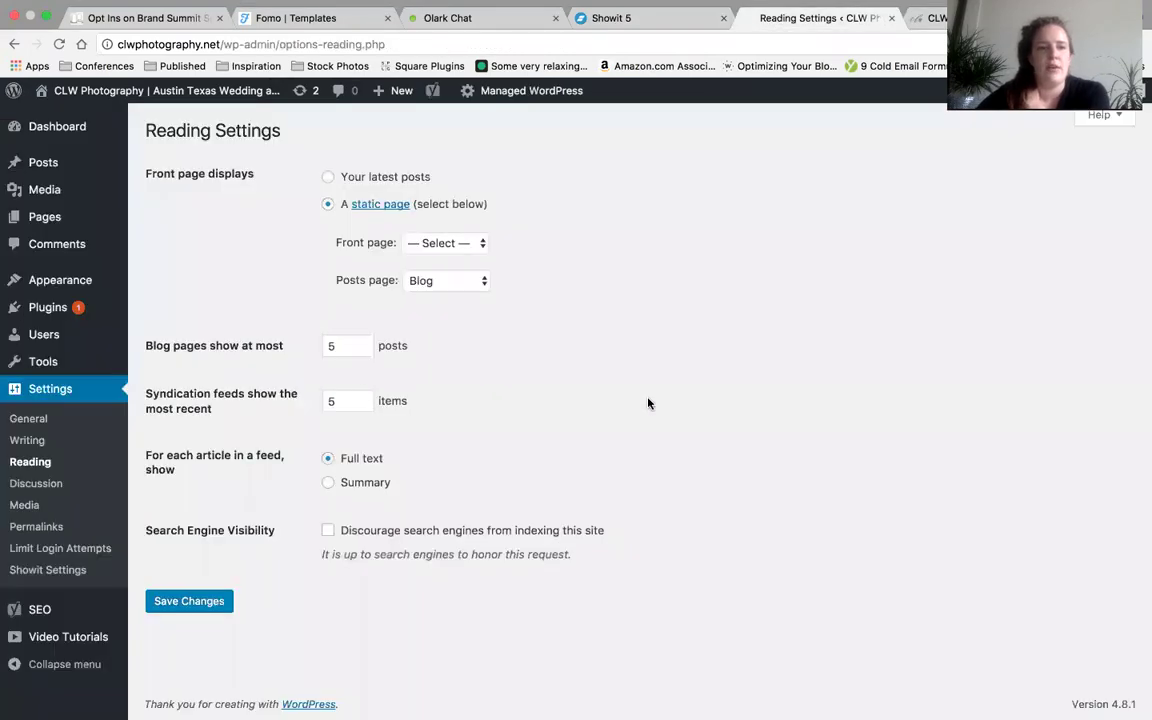
pyautogui.click(44, 189)
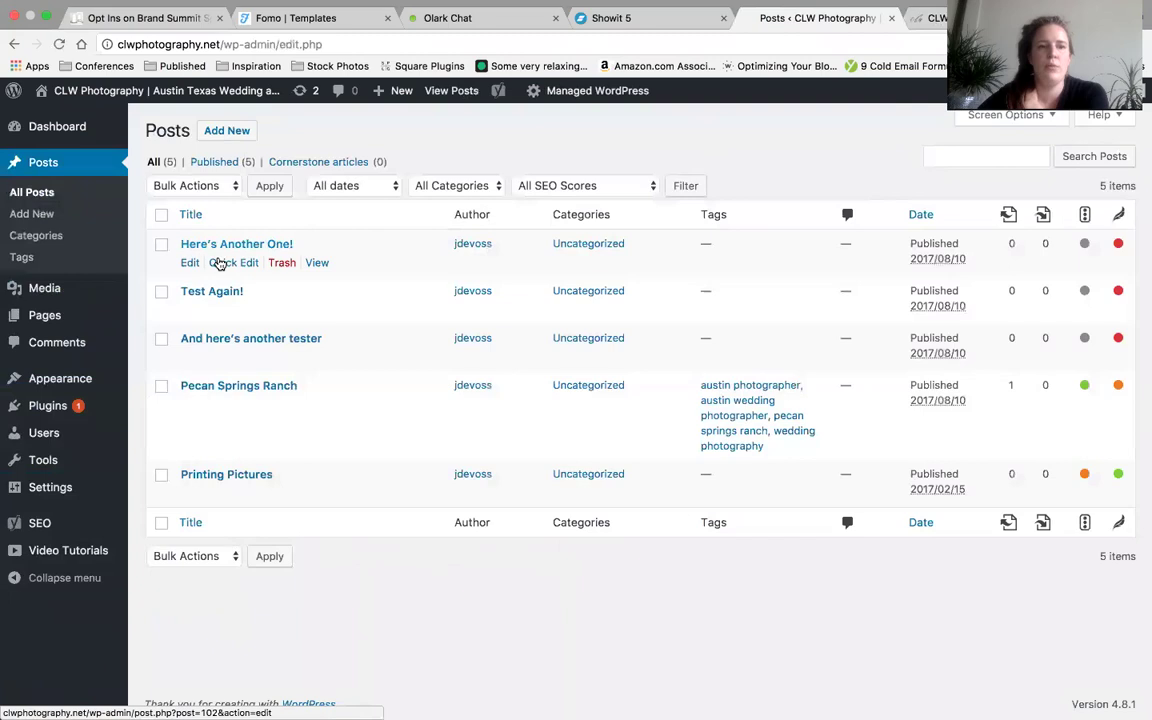
pyautogui.hotkey('ctrl', 'Tab')
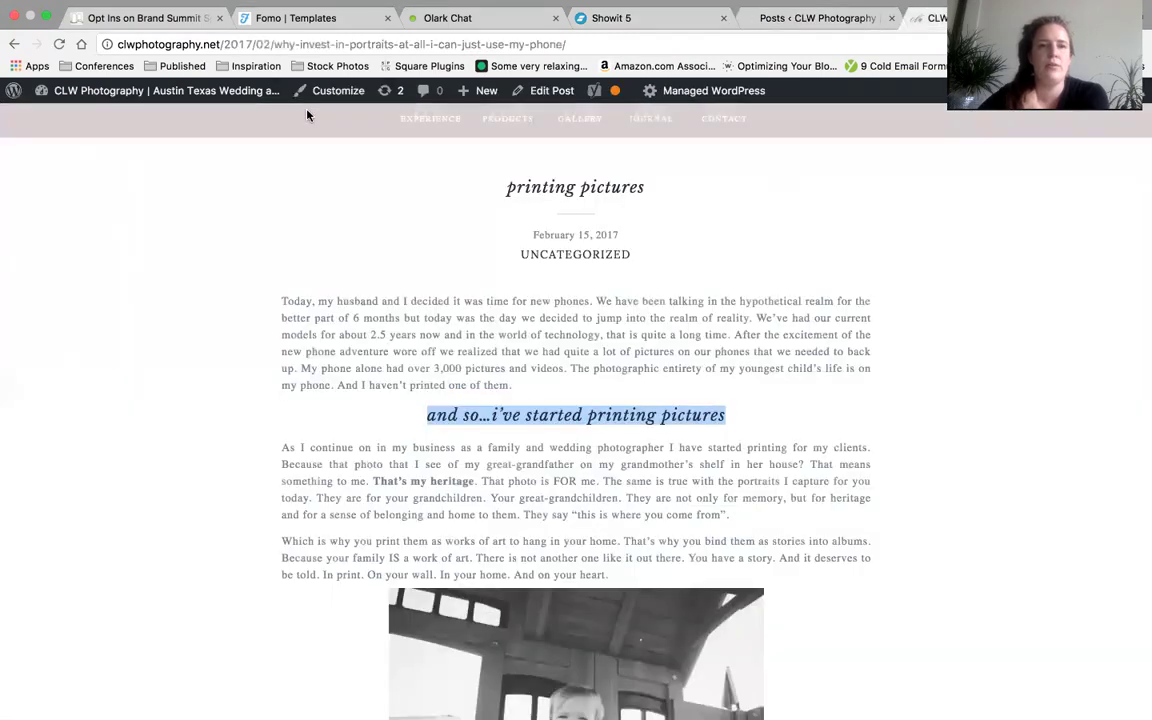
# Step: View the site's type styles in Showit's Design Settings, and return to the WordPress posts list
pyautogui.click(611, 18)
pyautogui.click(60, 204)
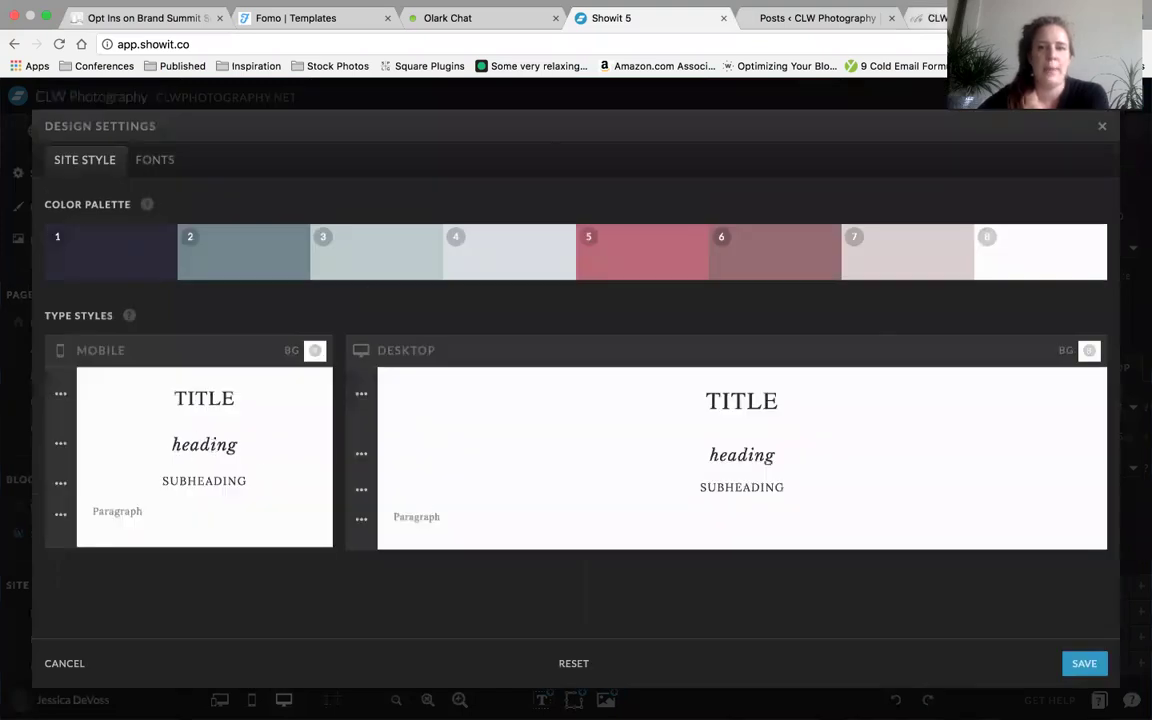
pyautogui.hotkey('ctrl', 'Tab')
pyautogui.hotkey('ctrl', 'Tab')
pyautogui.hotkey('ctrl', 'shift', 'Tab')
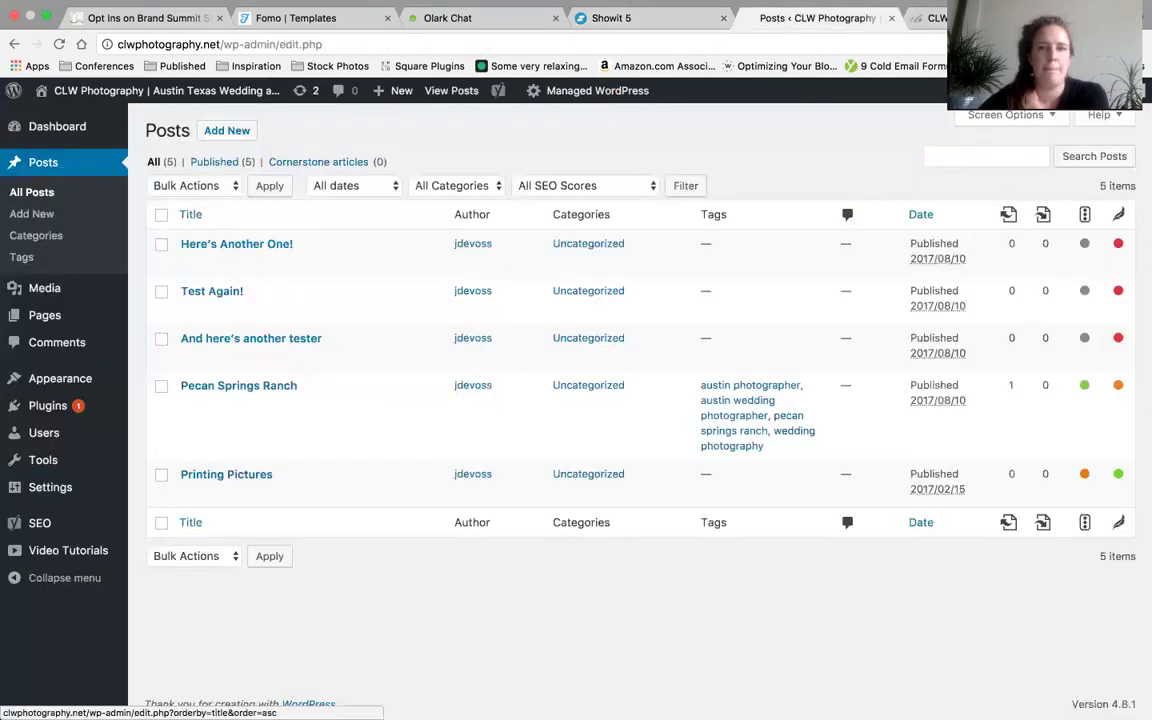
pyautogui.hotkey('ctrl', 'Tab')
pyautogui.click(863, 20)
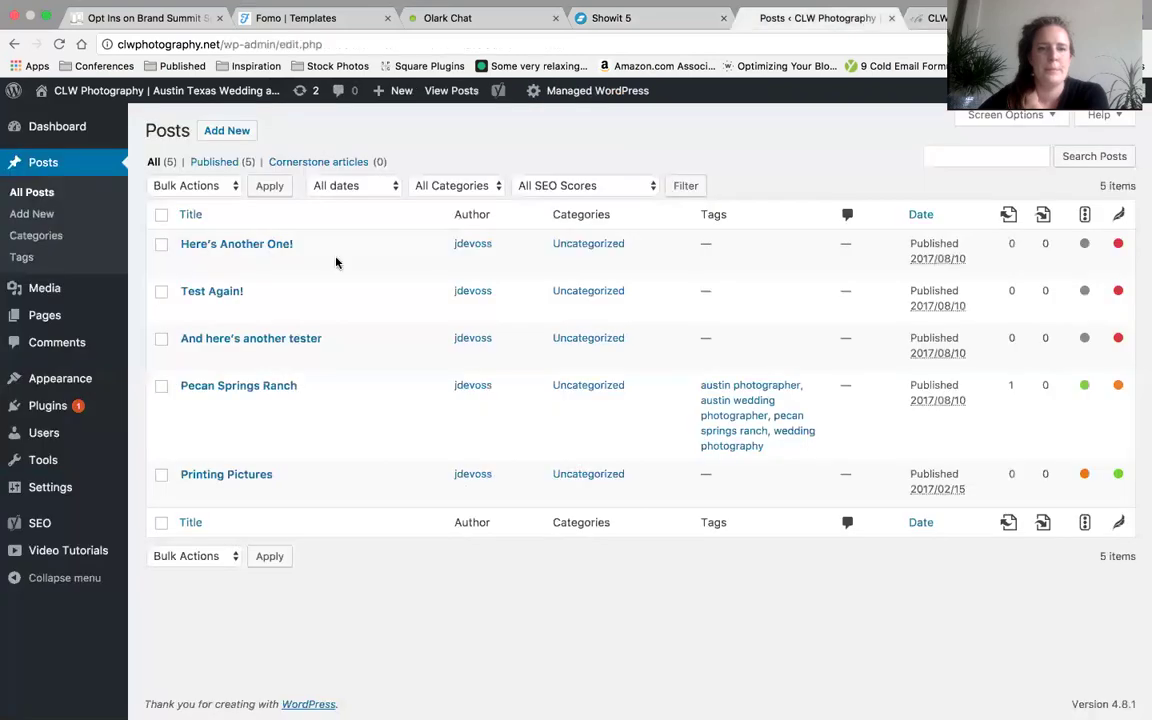
# Step: Compare the subheading's format in the Printing Pictures post editor with the type styles in Showit's Design Settings, and close the settings
pyautogui.click(224, 475)
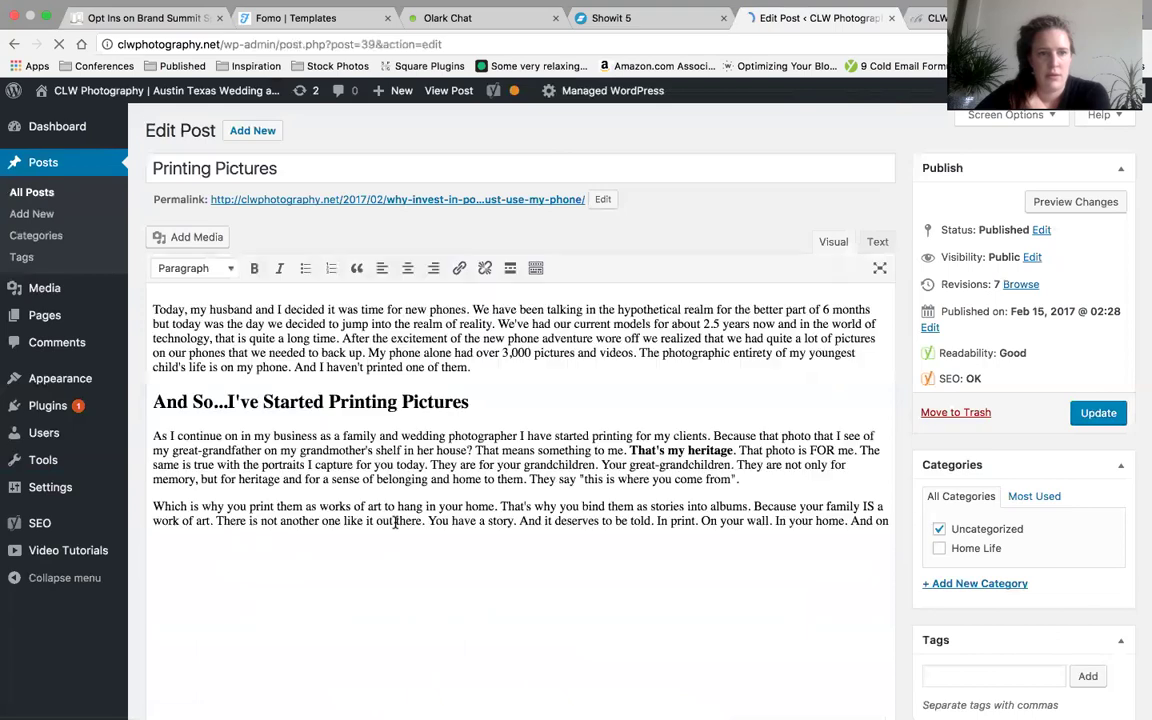
pyautogui.scroll(-2, 540, 363)
pyautogui.moveTo(530, 366); pyautogui.dragTo(150, 366)
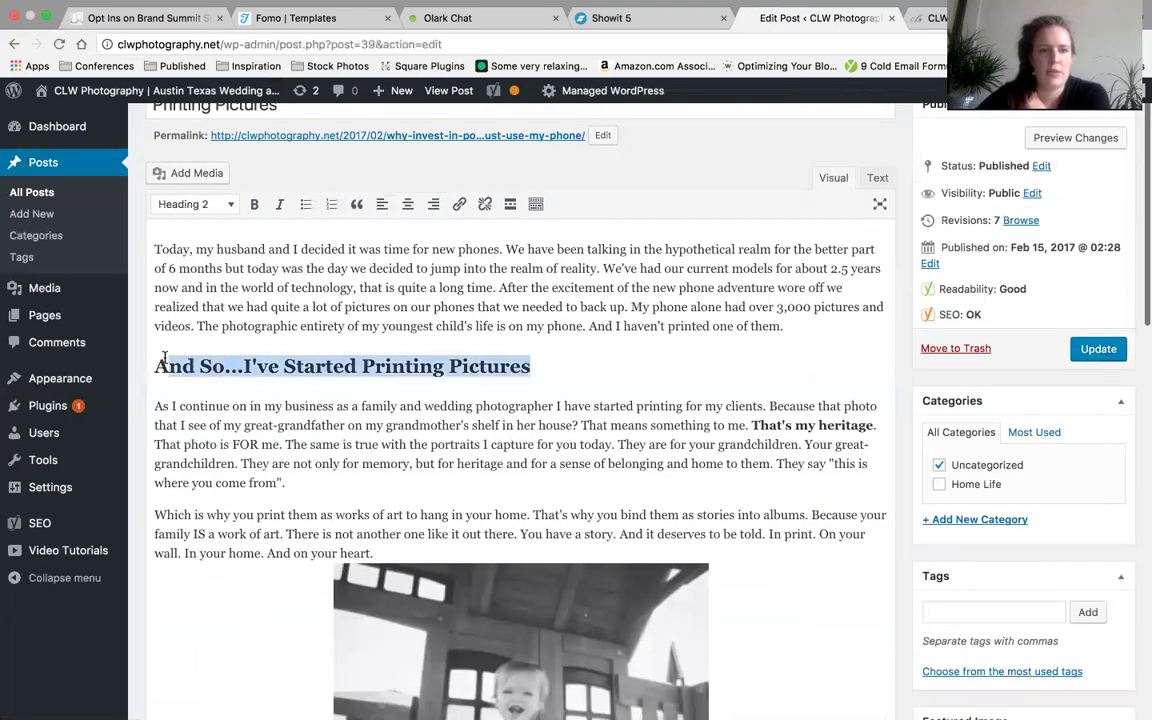
pyautogui.click(213, 366)
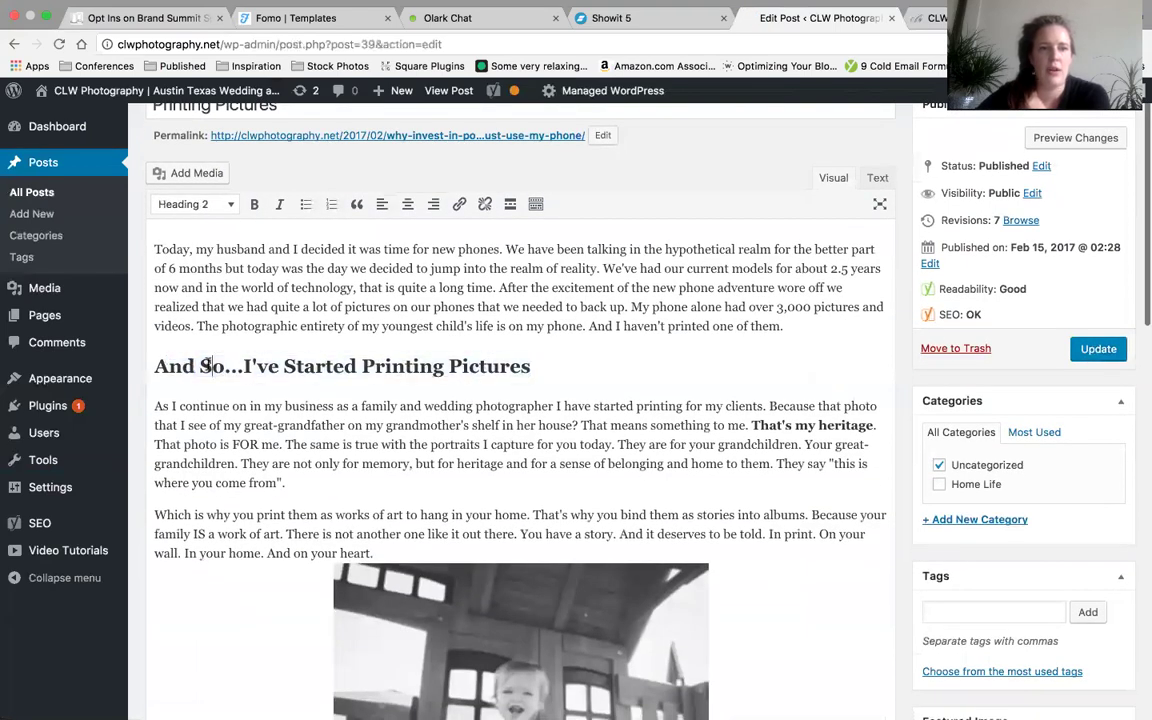
pyautogui.click(650, 20)
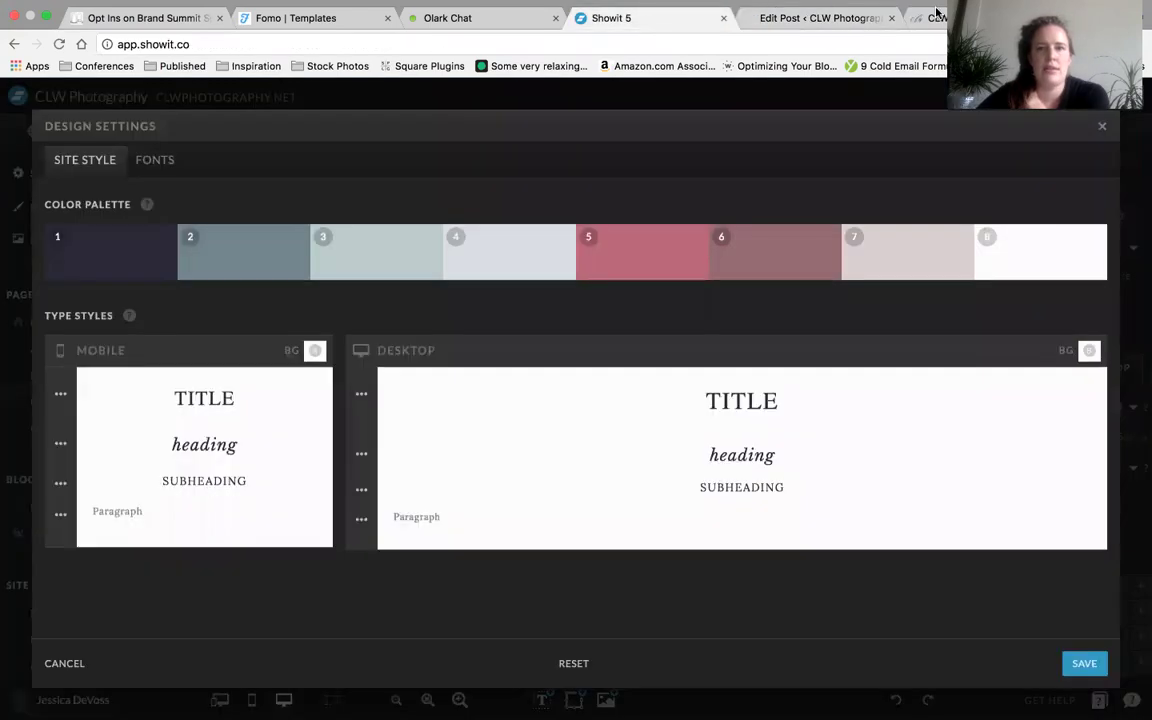
pyautogui.click(1102, 129)
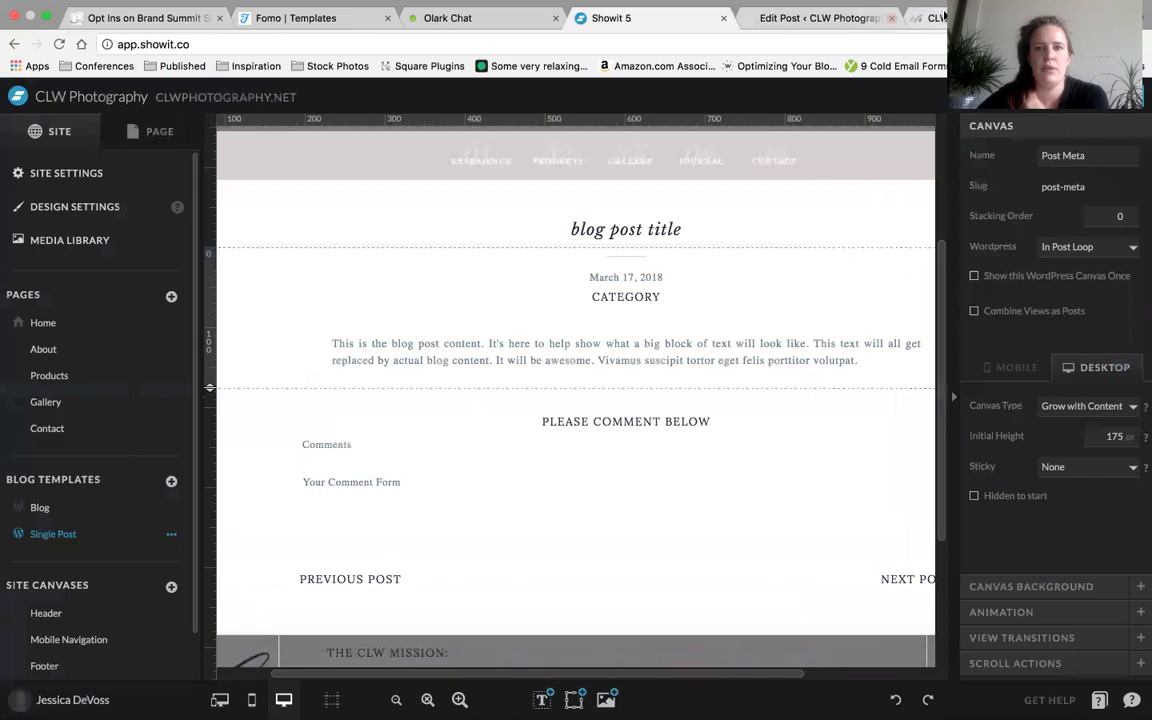
# Step: Compare the photo's placement in the live printing pictures post with its placement in the WordPress post editor
pyautogui.press('super+9')
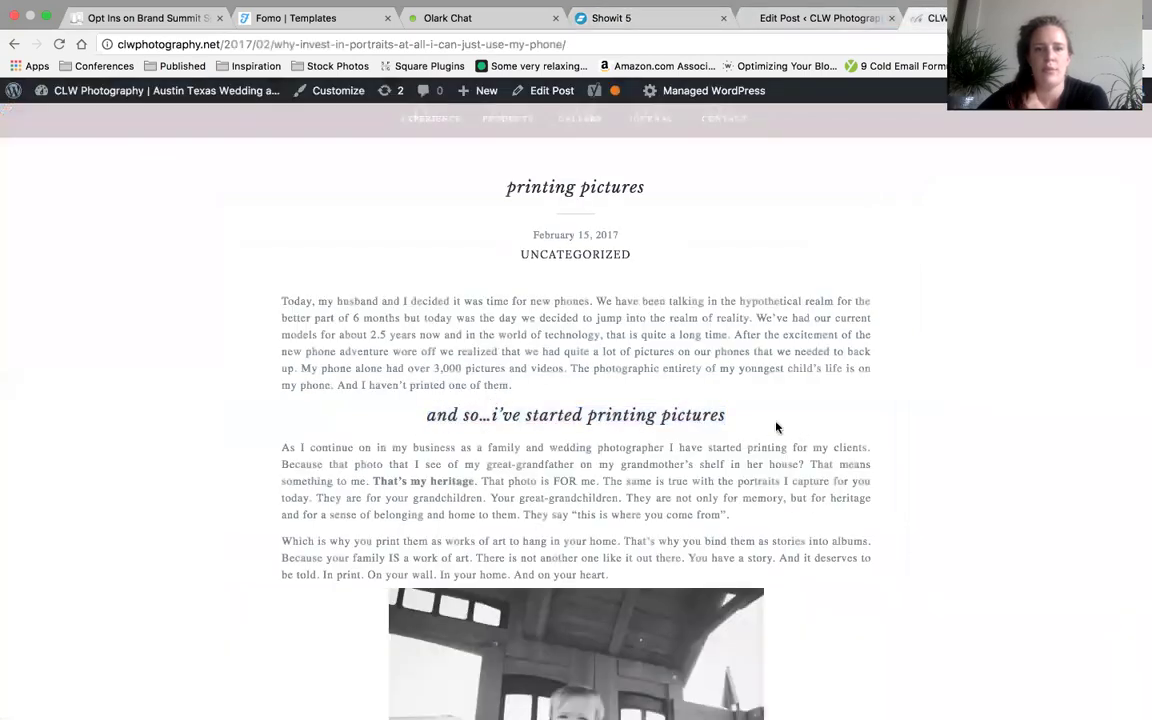
pyautogui.scroll(-5, 897, 514)
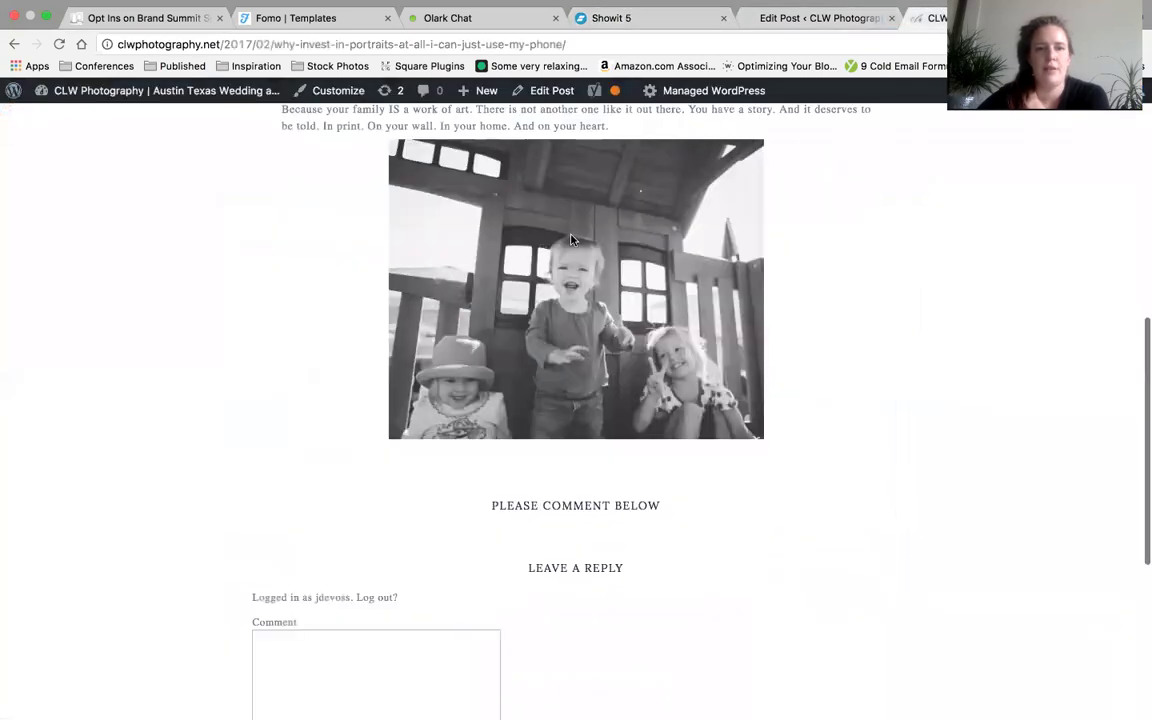
pyautogui.click(784, 17)
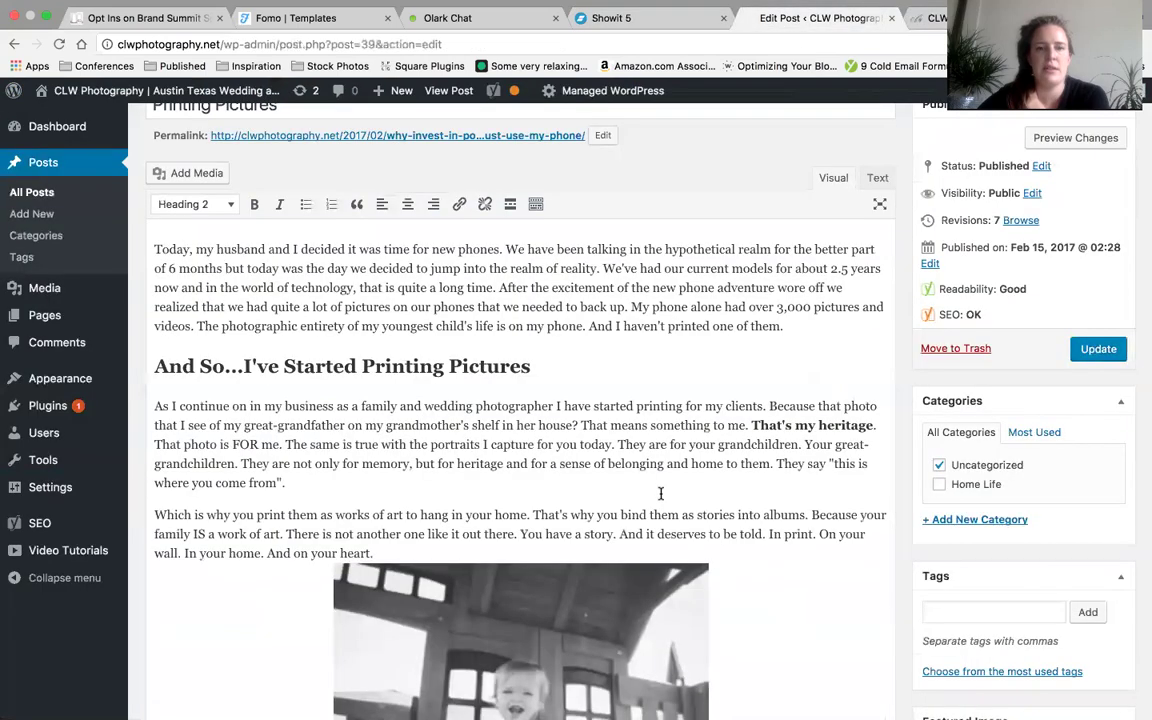
pyautogui.scroll(-3, 413, 483)
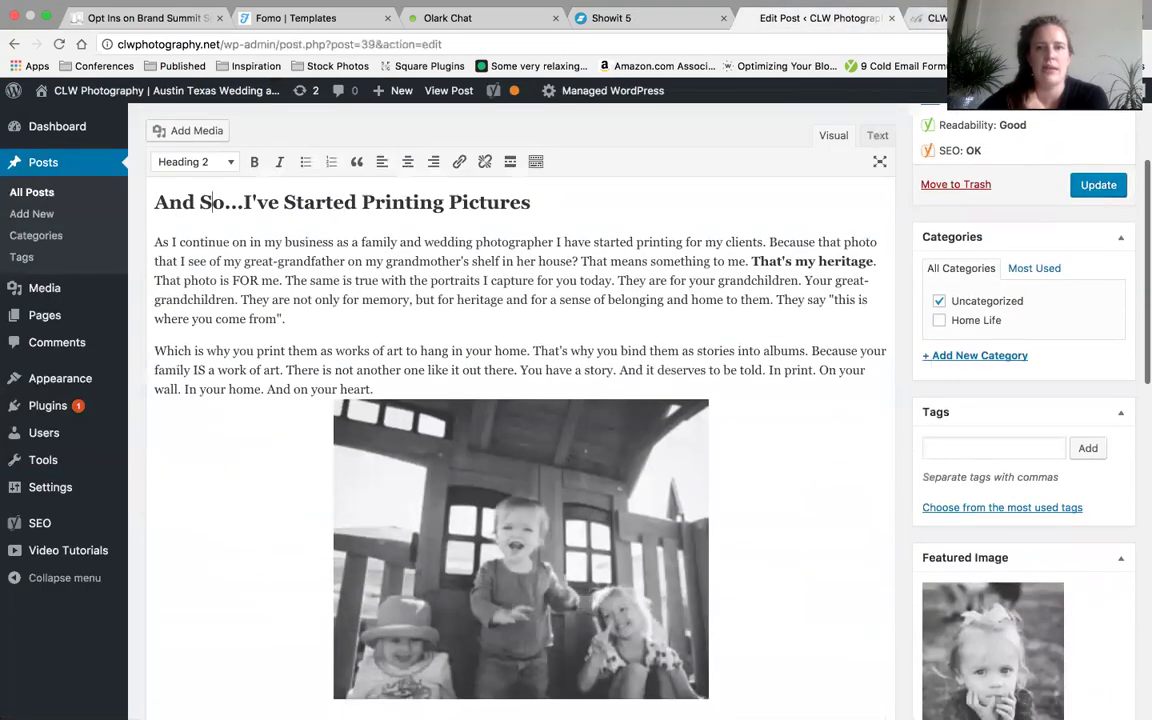
# Step: Switch back to the live post and examine its photo, comment form, post navigation link and footer
pyautogui.click(930, 17)
pyautogui.scroll(10, 950, 262)
pyautogui.scroll(-10, 985, 261)
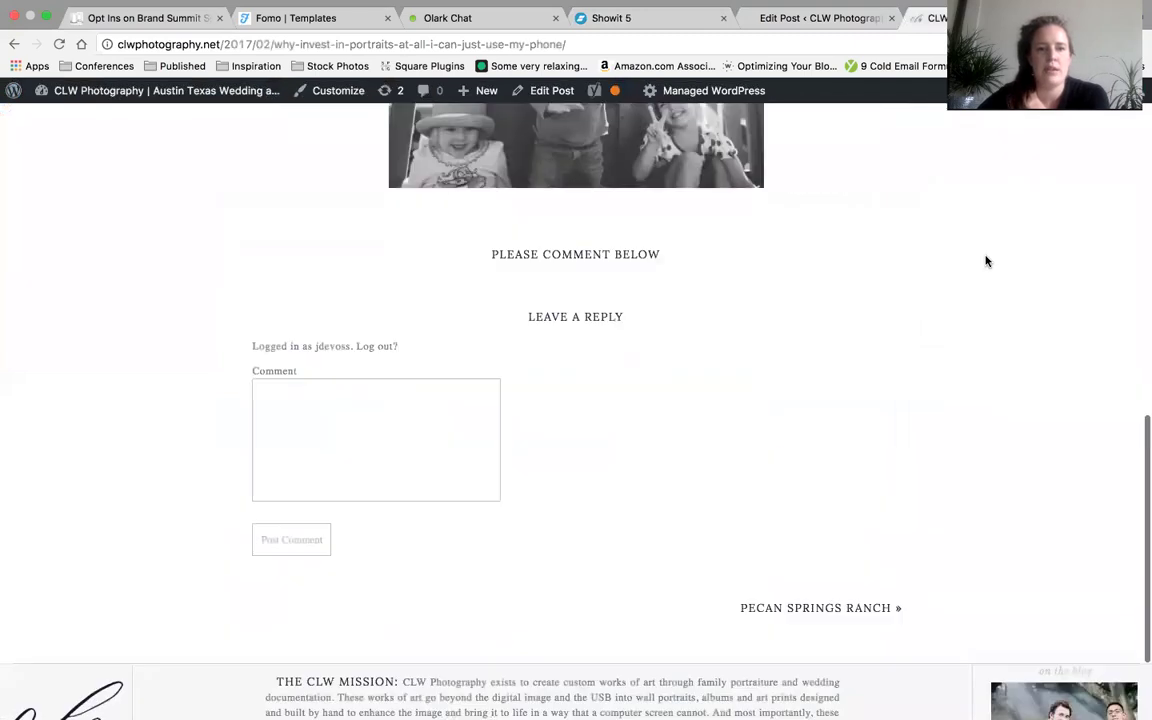
pyautogui.scroll(-2, 985, 261)
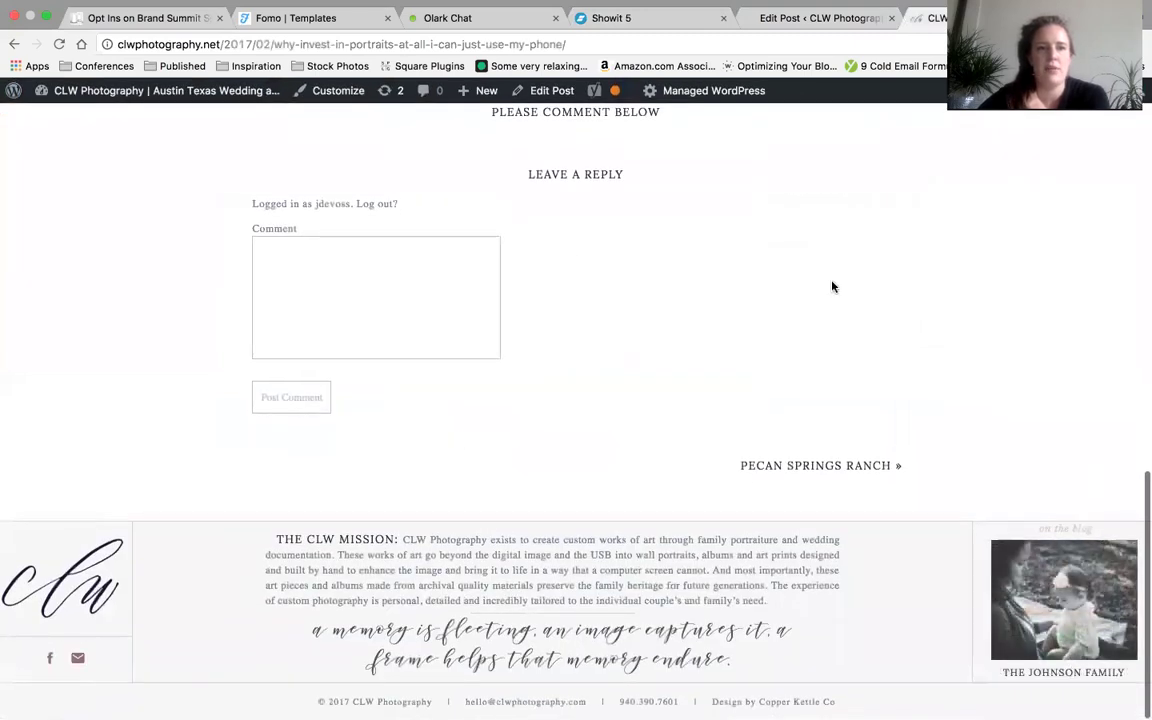
pyautogui.scroll(1, 832, 287)
pyautogui.scroll(3, 1022, 323)
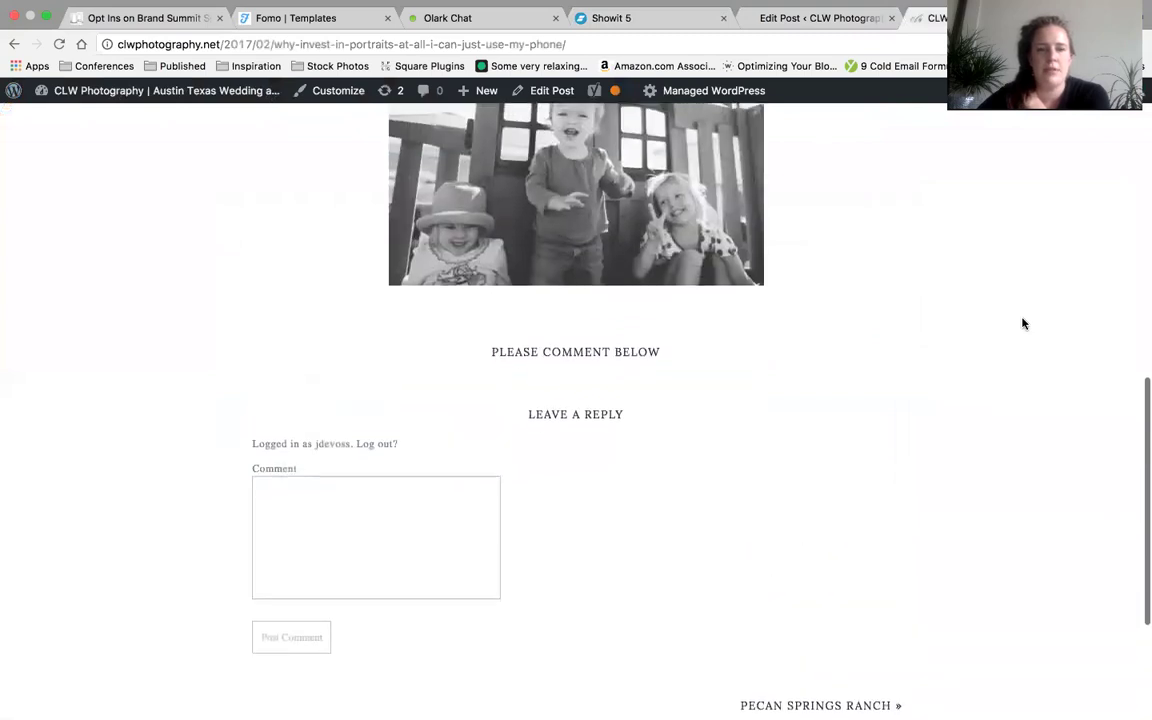
pyautogui.scroll(15, 1022, 323)
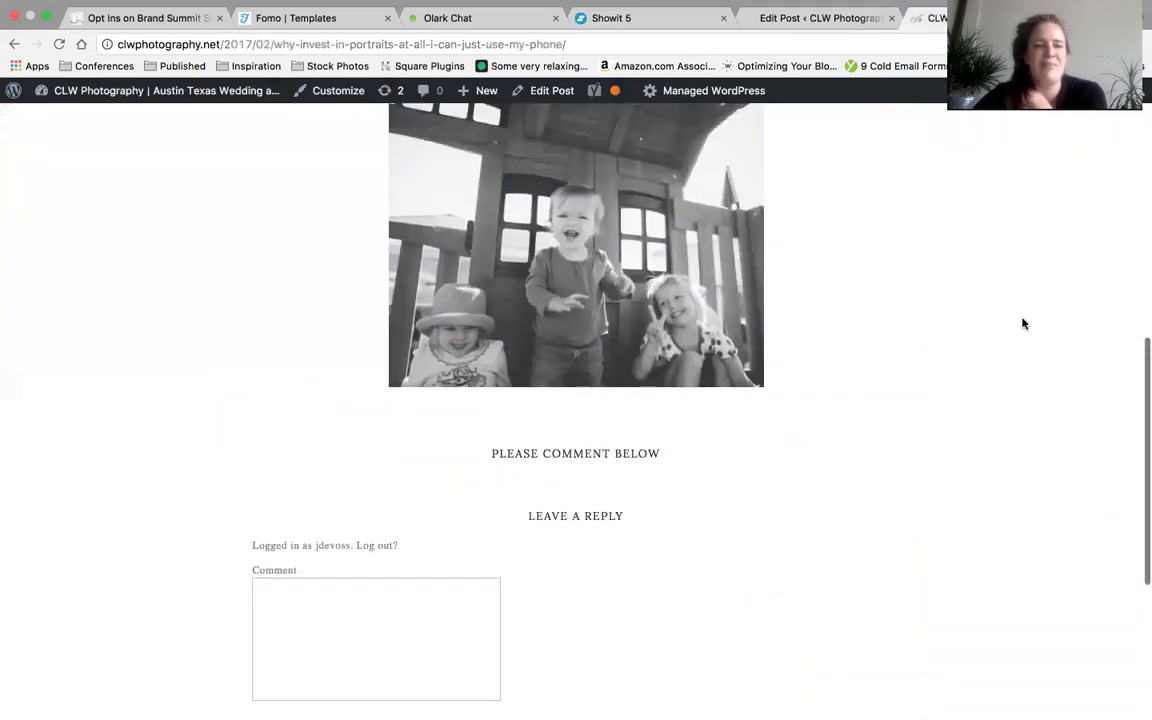
pyautogui.scroll(-15, 1022, 323)
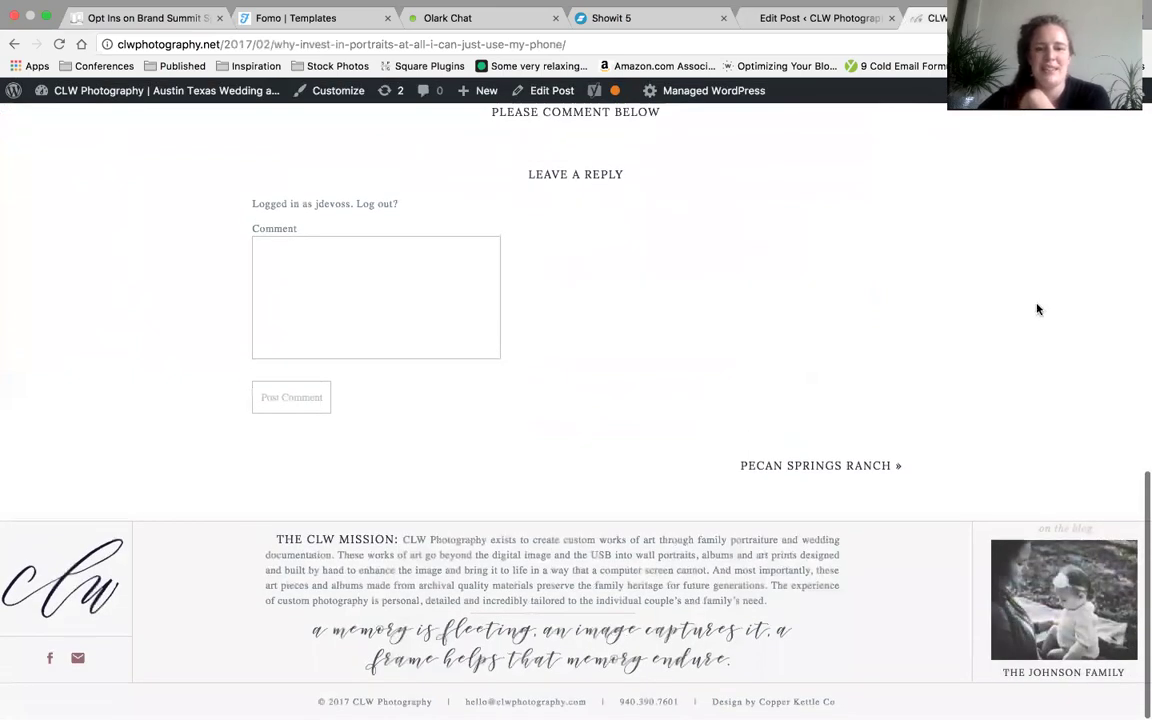
pyautogui.scroll(5, 1029, 258)
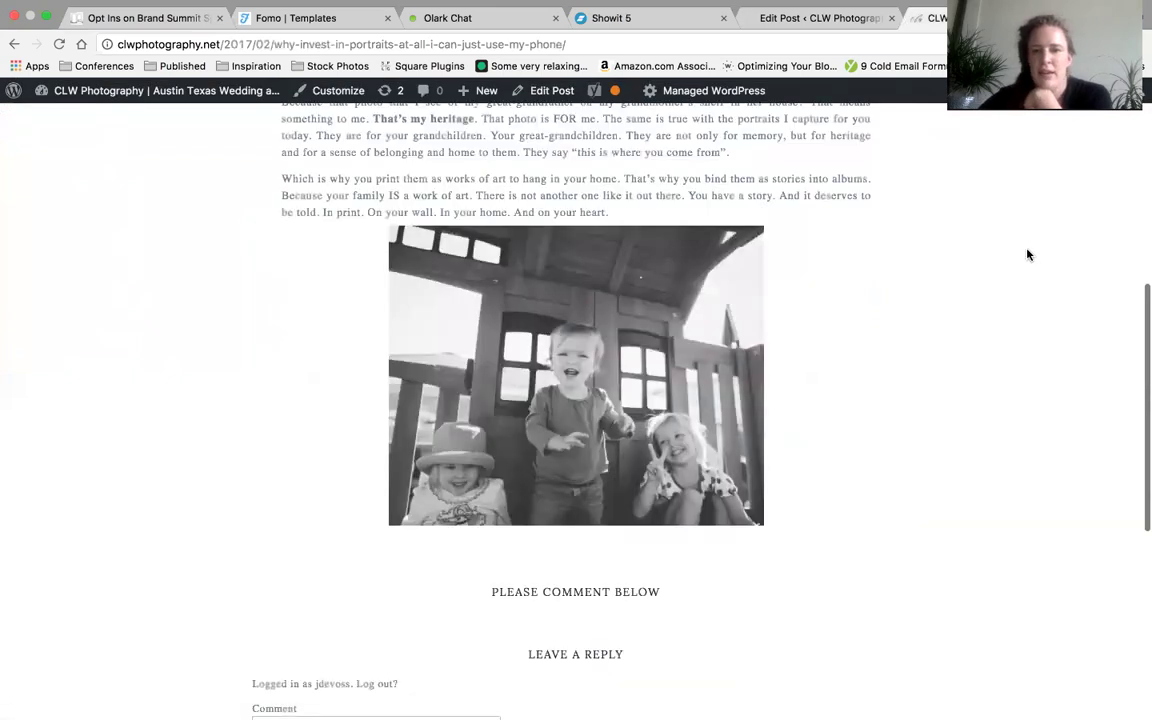
pyautogui.scroll(4, 1027, 255)
# Step: Glance at the WordPress post editor and return to the Single Post template in Showit to review its canvases
pyautogui.click(815, 18)
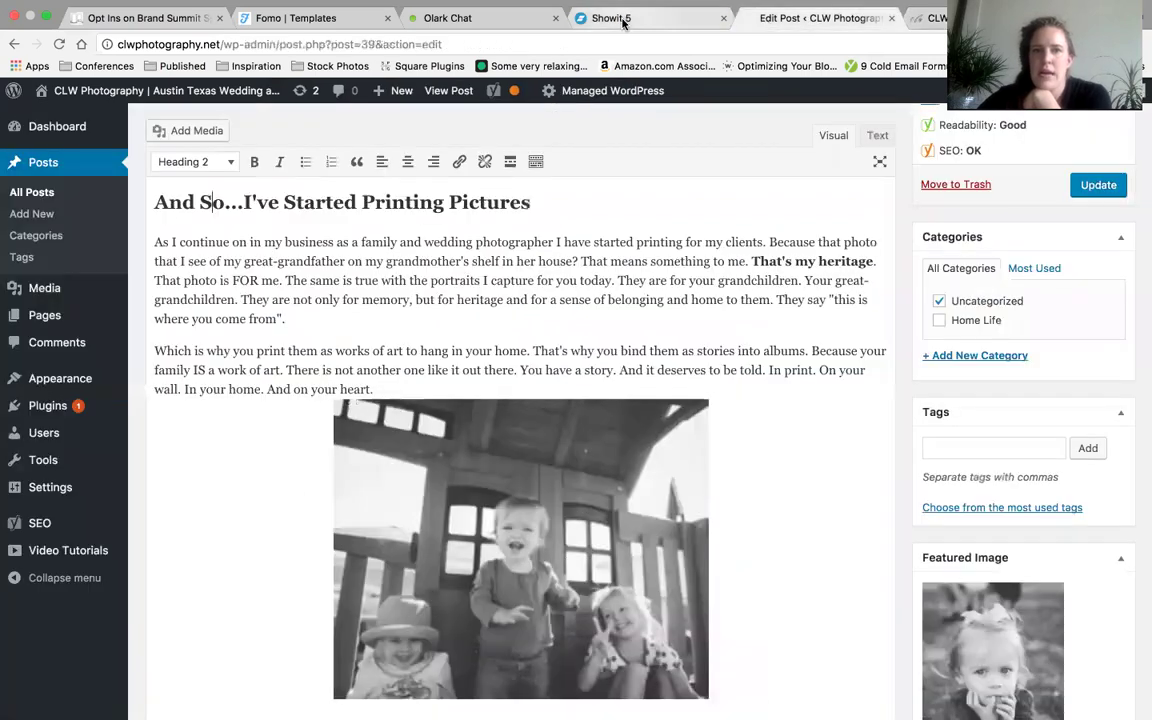
pyautogui.click(620, 18)
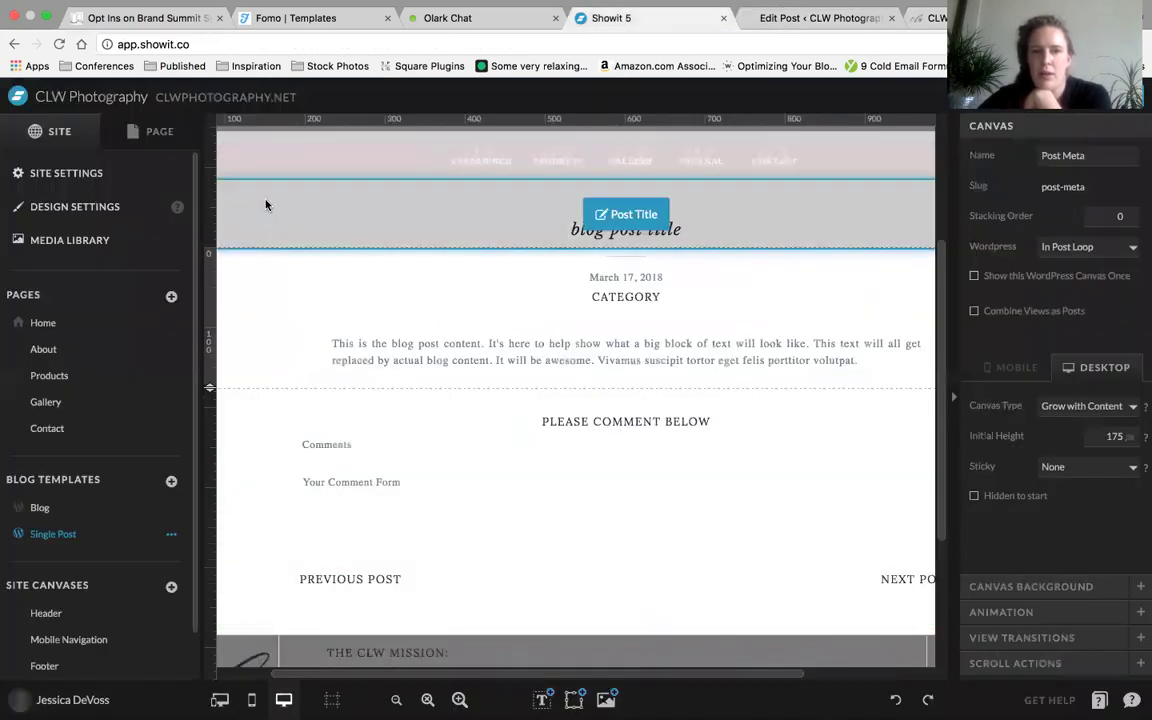
pyautogui.scroll(-1, 90, 504)
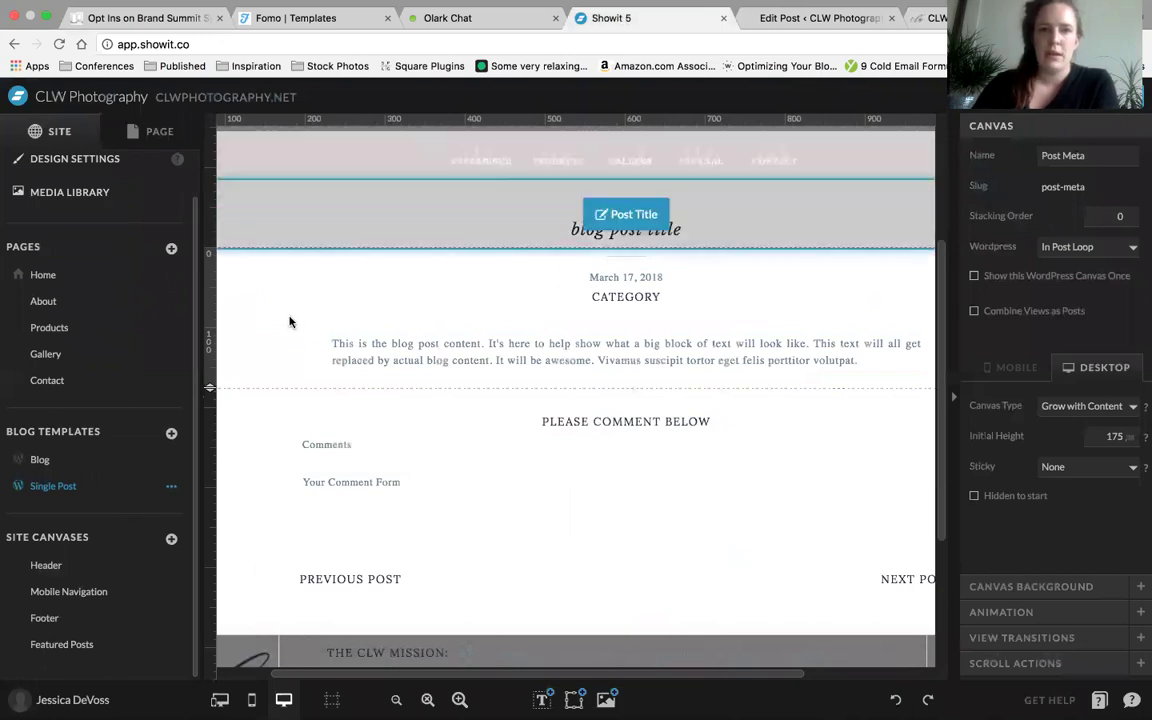
pyautogui.click(47, 17)
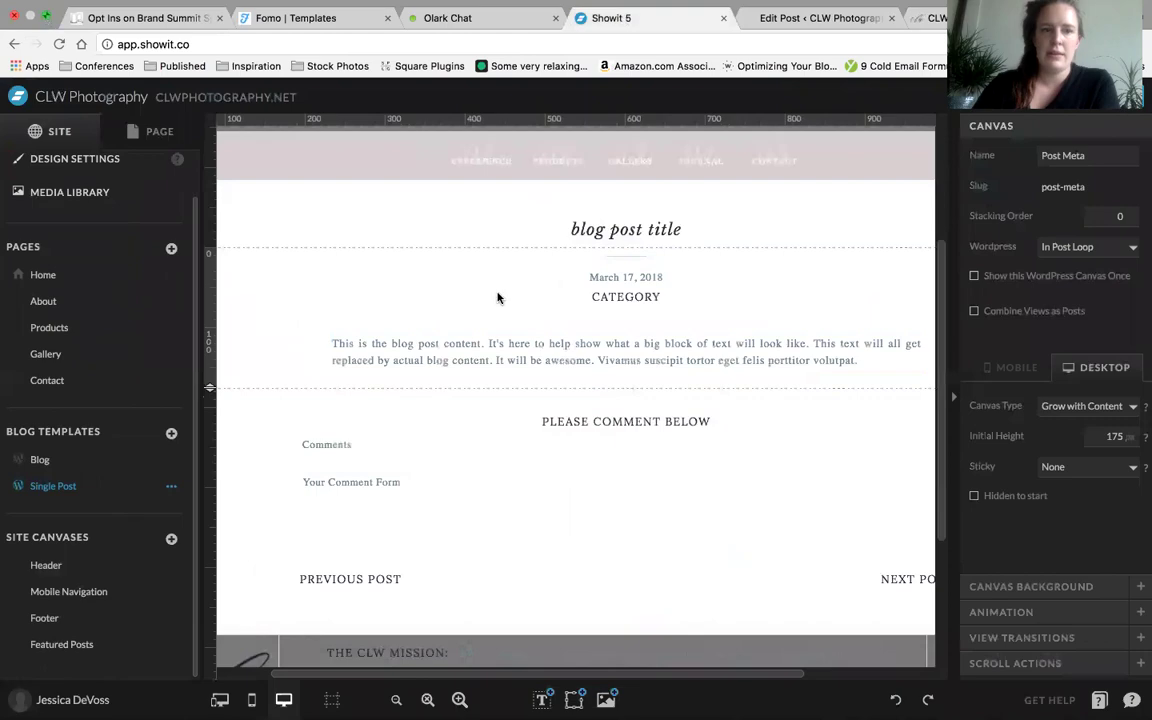